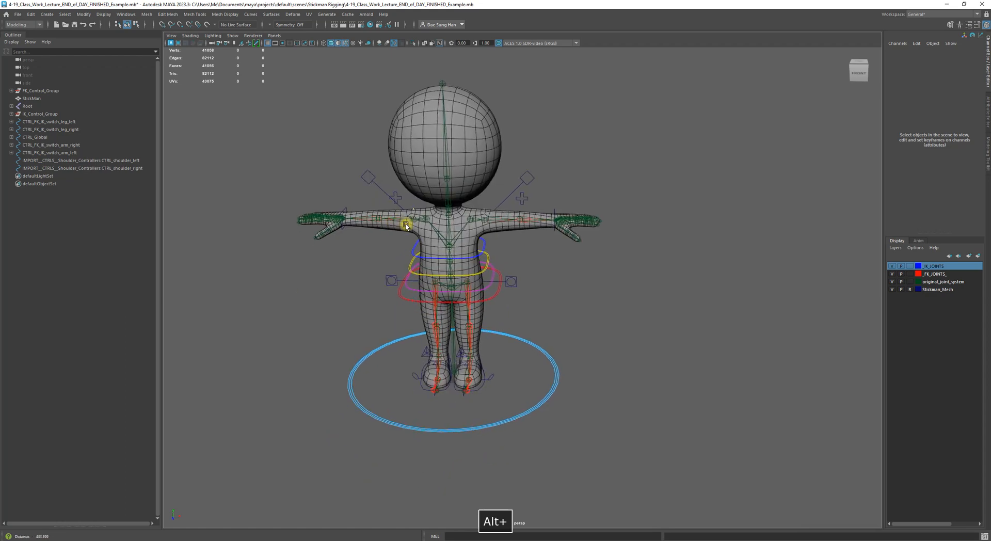
# Delete the imported right shoulder controller, CTRL_shoulder_right, keeping only the left one.
pyautogui.keyDown('alt'); pyautogui.moveTo(407, 224); pyautogui.dragTo(491, 259, button='right'); pyautogui.keyUp('alt')
pyautogui.keyDown('alt'); pyautogui.moveTo(491, 271); pyautogui.dragTo(491, 257); pyautogui.keyUp('alt')
pyautogui.keyDown('alt'); pyautogui.moveTo(492, 289); pyautogui.dragTo(549, 219, button='middle'); pyautogui.keyUp('alt')
pyautogui.keyDown('alt'); pyautogui.moveTo(549, 218); pyautogui.dragTo(511, 258); pyautogui.keyUp('alt')
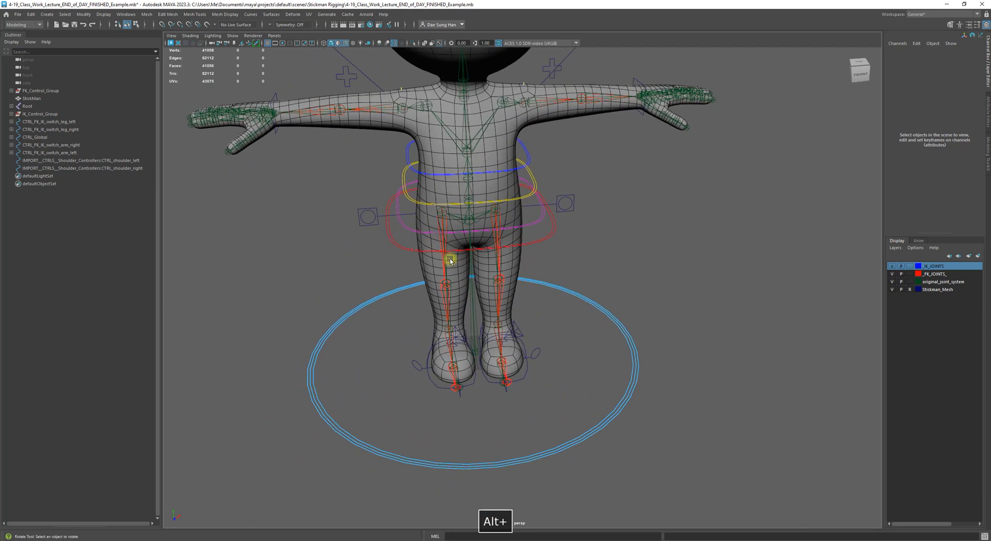
pyautogui.click(130, 160)
pyautogui.click(129, 169)
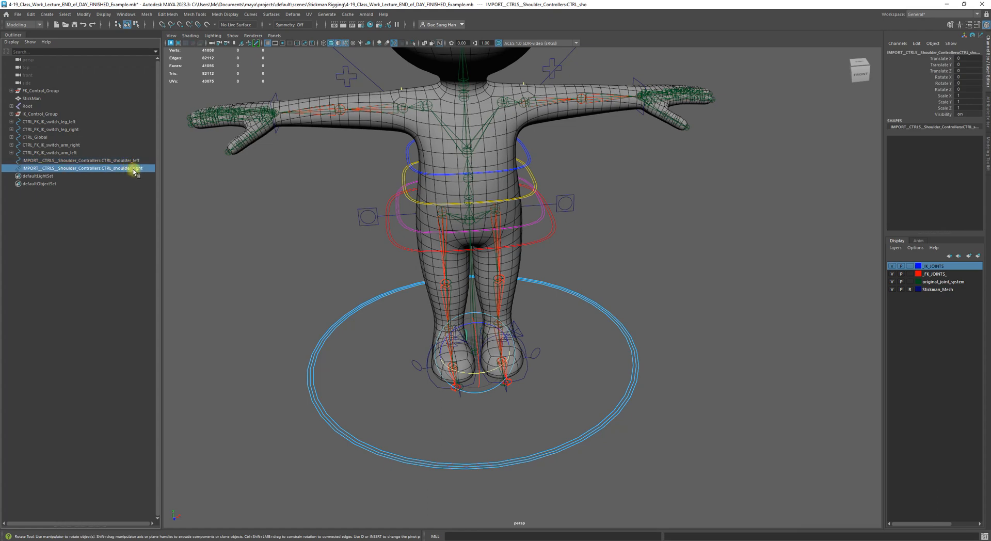
pyautogui.keyDown('alt'); pyautogui.moveTo(437, 200); pyautogui.dragTo(480, 258); pyautogui.keyUp('alt')
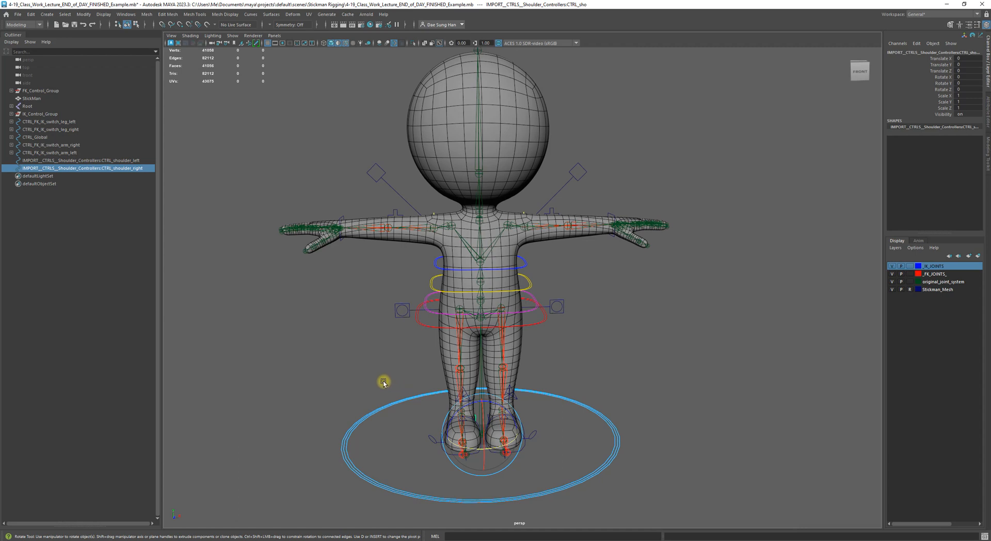
pyautogui.click(84, 161)
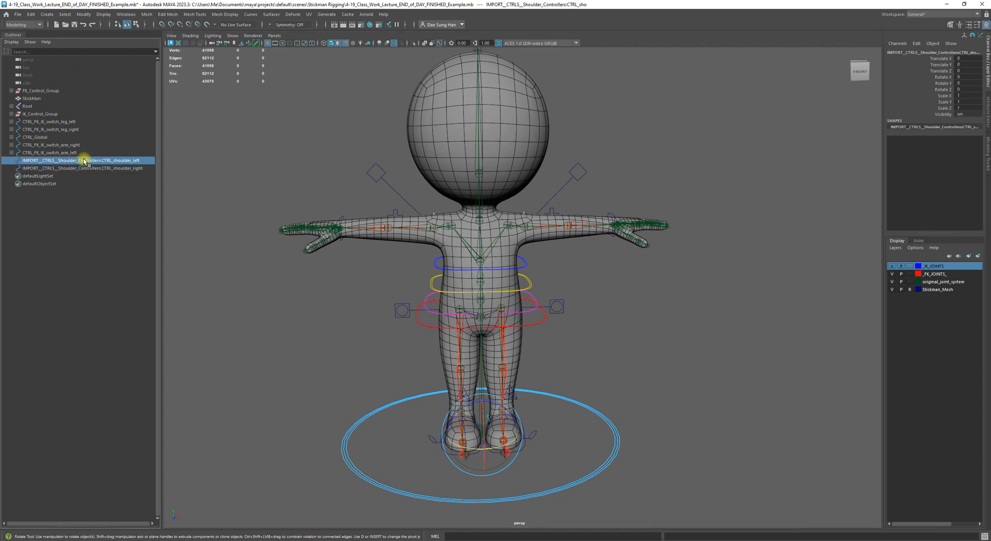
pyautogui.click(83, 168)
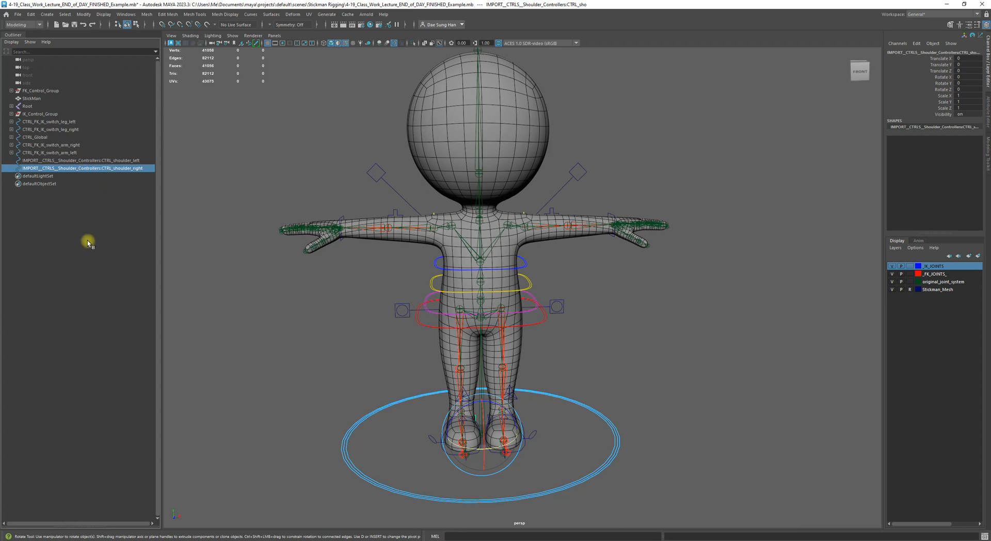
pyautogui.keyDown('ctrl'); pyautogui.click(98, 167); pyautogui.keyUp('ctrl')
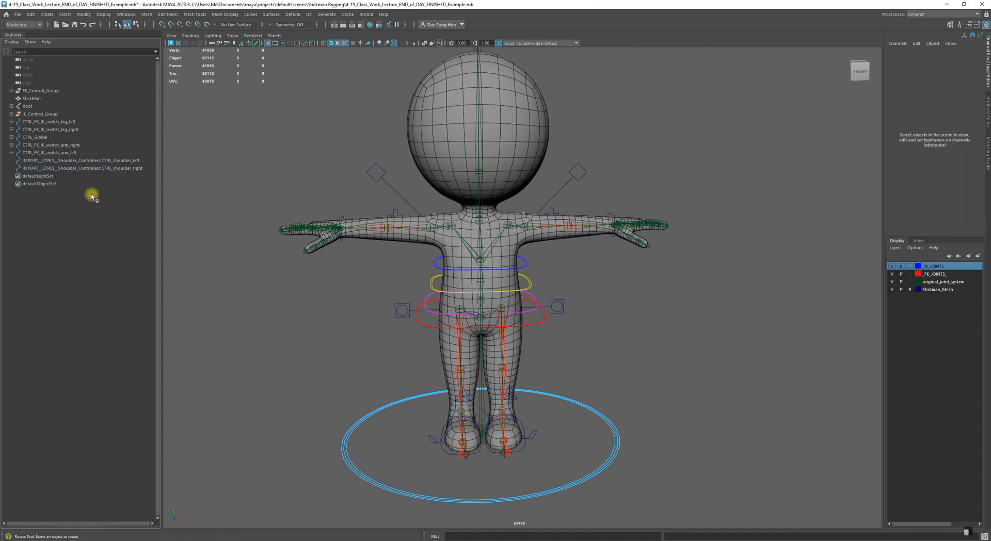
pyautogui.click(134, 169)
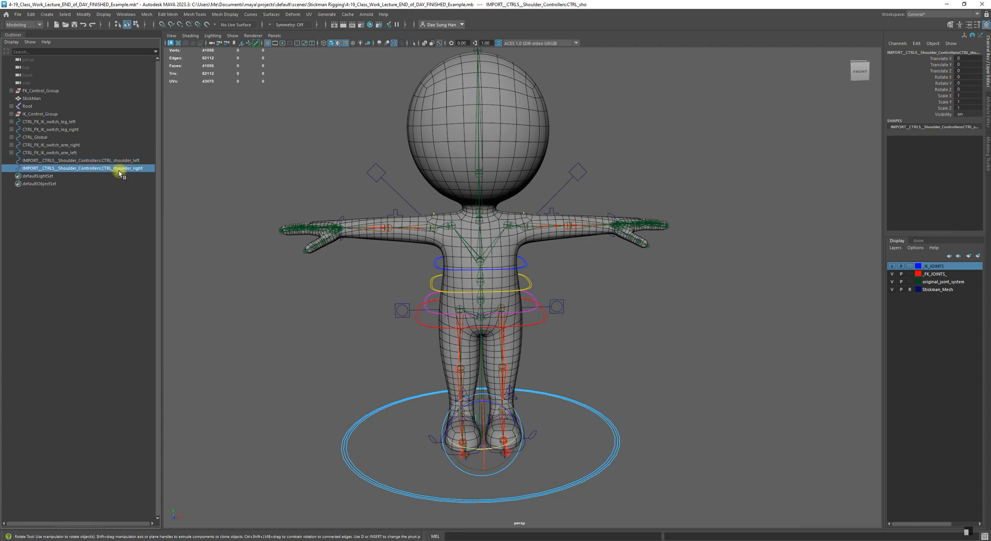
pyautogui.press('BackSpace')
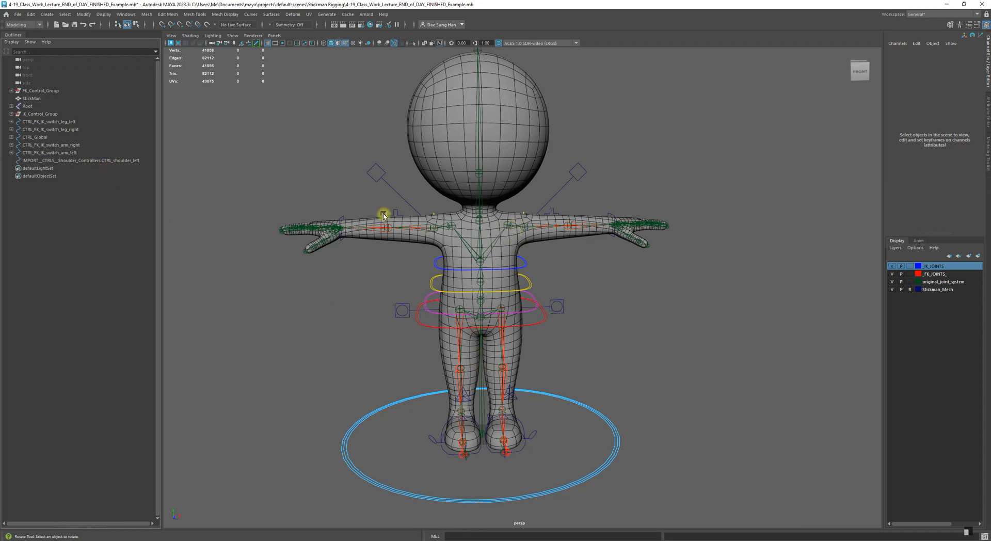
# Remove the import prefix from the remaining shoulder controller so its name is CTRL_shoulder_left.
pyautogui.click(115, 160)
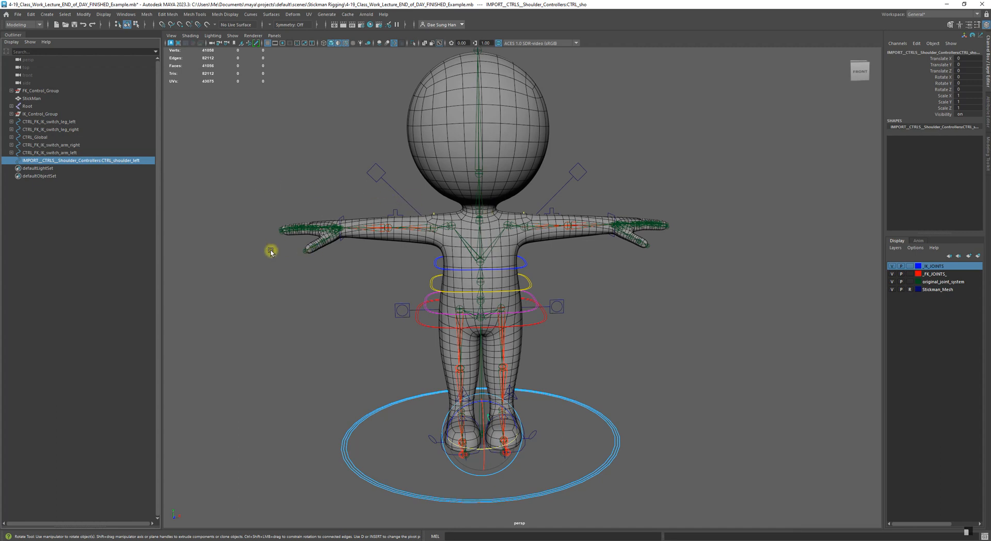
pyautogui.doubleClick(107, 160)
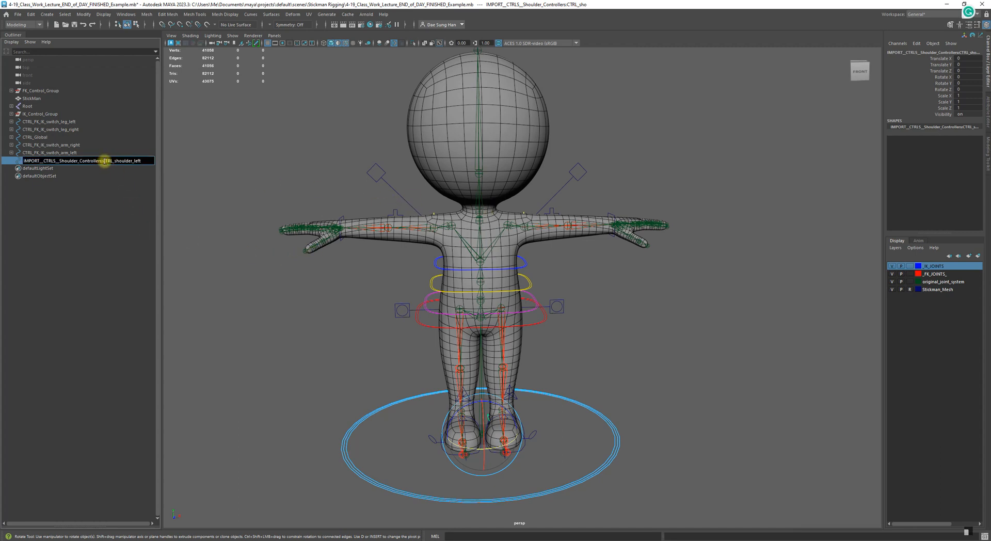
pyautogui.moveTo(103, 160); pyautogui.dragTo(5, 158)
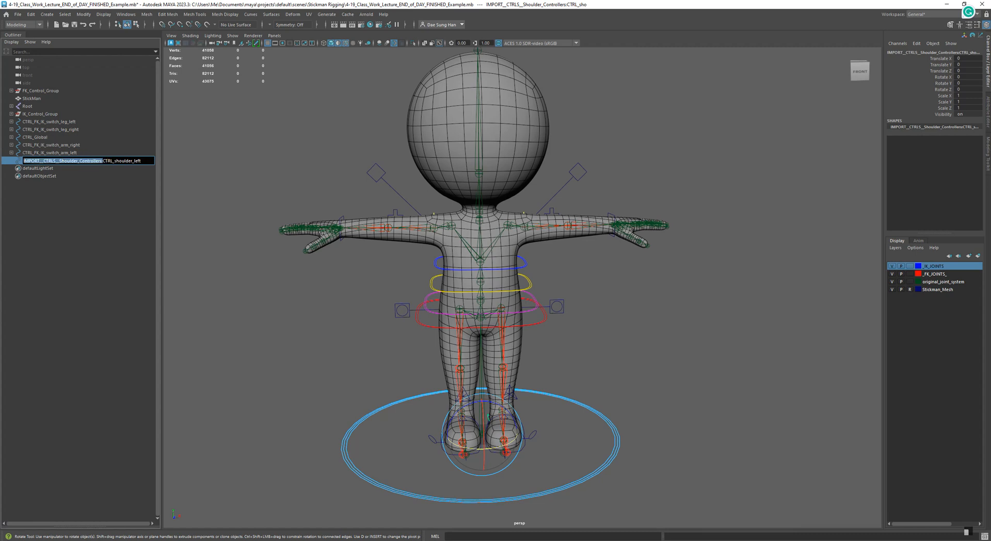
pyautogui.press('BackSpace')
pyautogui.press('Return')
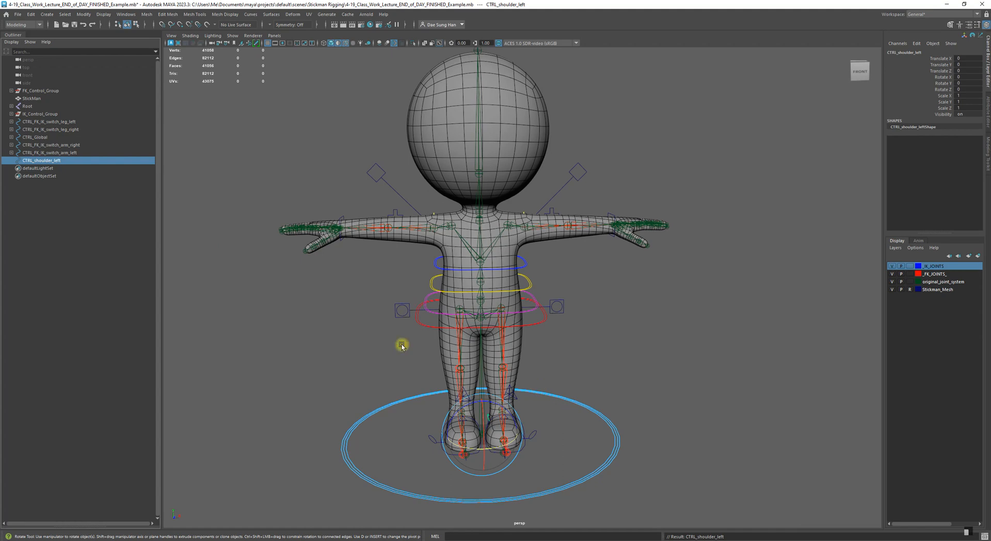
# Create a locator at the world origin.
pyautogui.keyDown('alt'); pyautogui.moveTo(514, 328); pyautogui.dragTo(514, 353); pyautogui.keyUp('alt')
pyautogui.keyDown('alt'); pyautogui.moveTo(513, 351); pyautogui.dragTo(498, 279, button='middle'); pyautogui.keyUp('alt')
pyautogui.keyDown('alt'); pyautogui.moveTo(499, 283); pyautogui.dragTo(519, 345, button='right'); pyautogui.keyUp('alt')
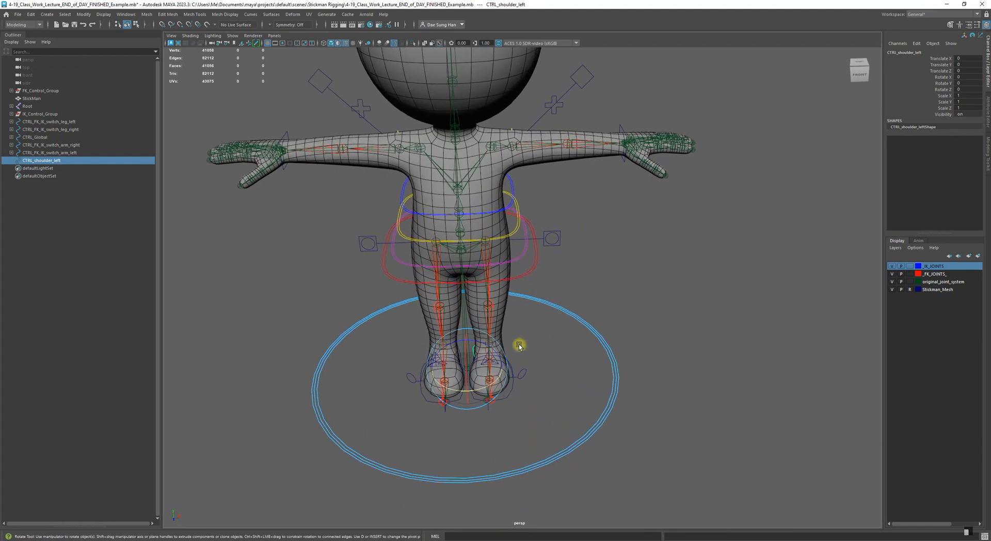
pyautogui.keyDown('alt'); pyautogui.moveTo(431, 345); pyautogui.dragTo(427, 333); pyautogui.keyUp('alt')
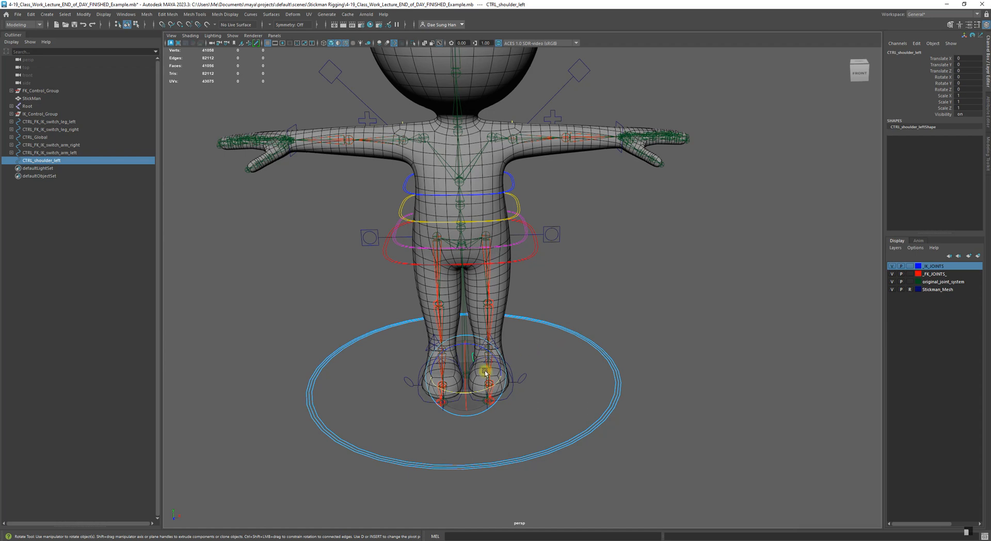
pyautogui.click(47, 14)
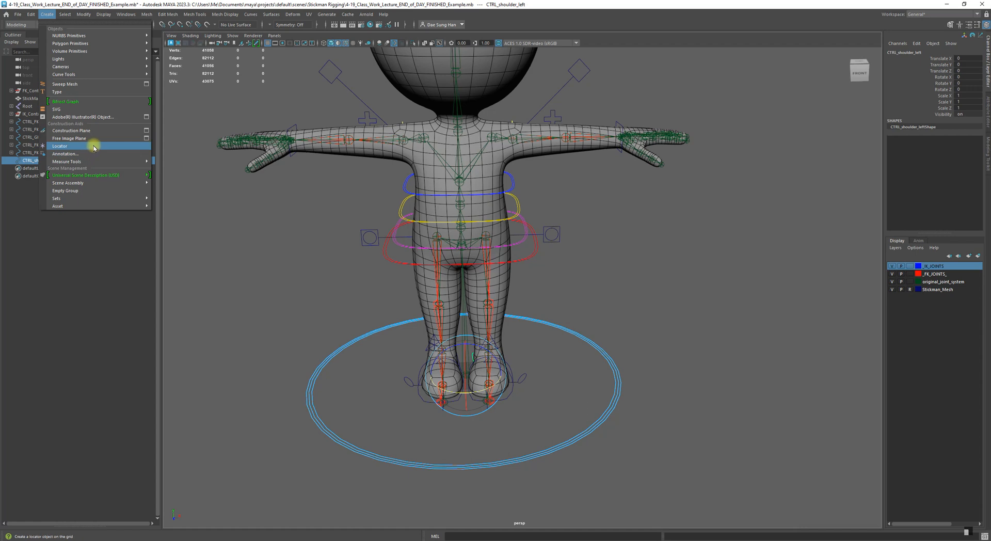
pyautogui.click(92, 146)
pyautogui.click(47, 15)
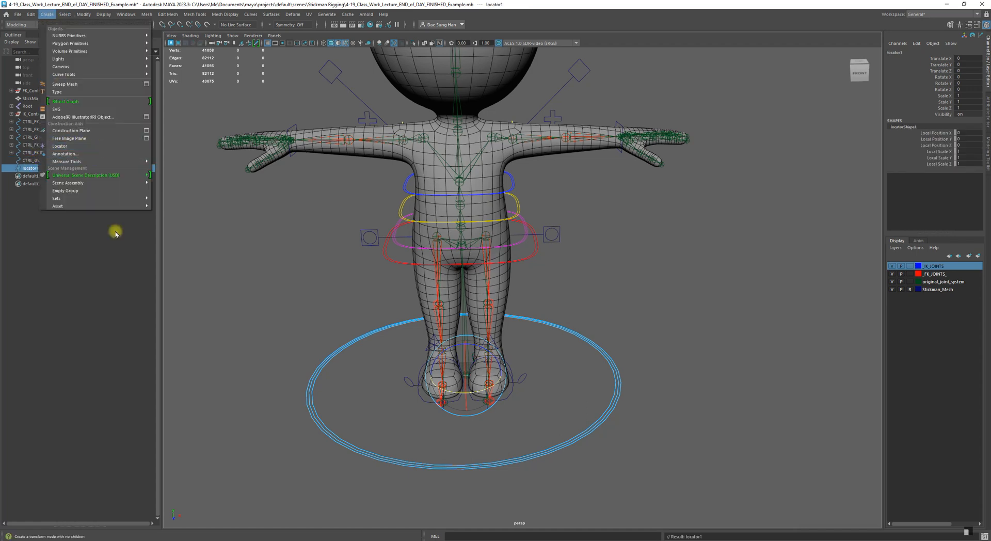
pyautogui.click(305, 240)
pyautogui.keyDown('alt'); pyautogui.moveTo(292, 257); pyautogui.dragTo(293, 268, button='middle'); pyautogui.keyUp('alt')
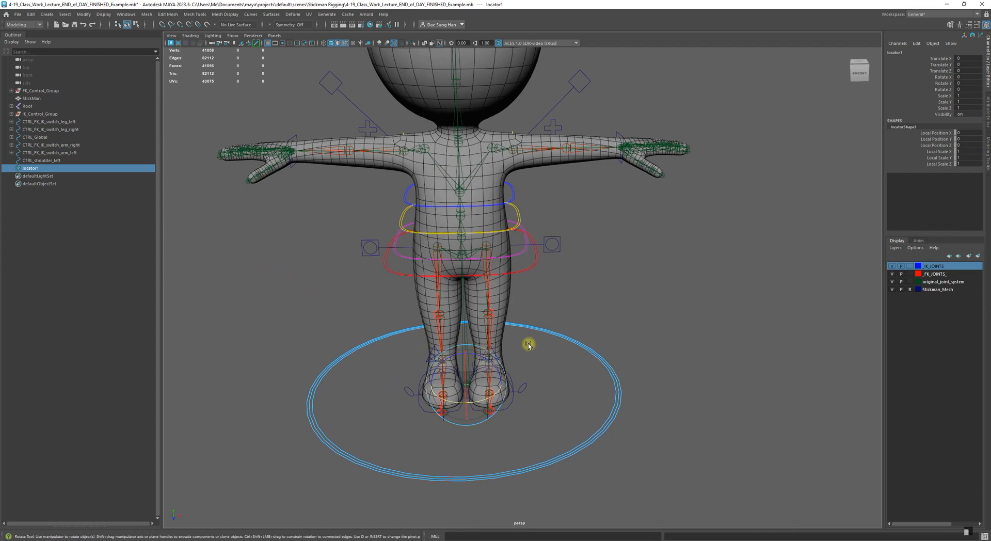
pyautogui.keyDown('alt'); pyautogui.moveTo(505, 277); pyautogui.dragTo(499, 263); pyautogui.keyUp('alt')
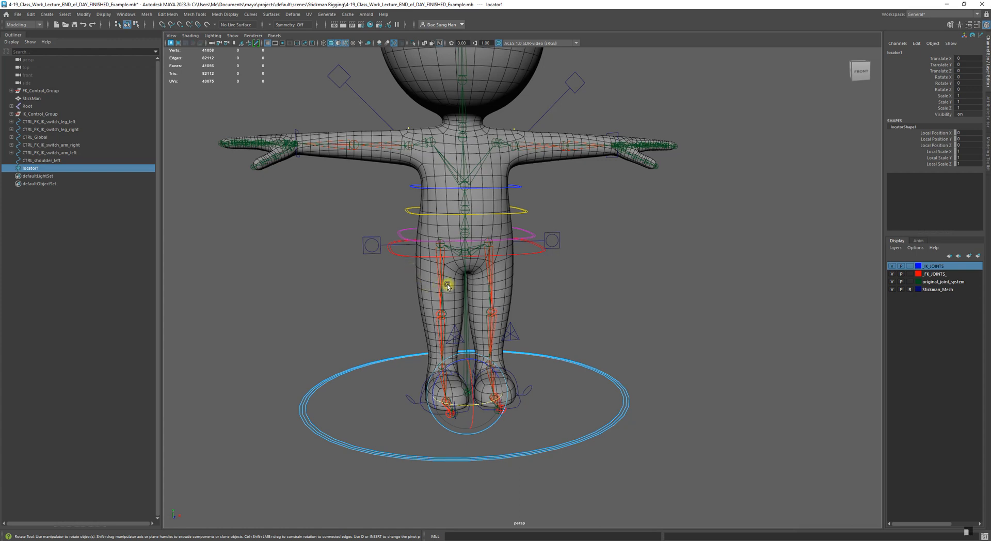
# Select CTRL_shoulder_left with the Move tool and hide the Stickman_Mesh display layer.
pyautogui.click(69, 160)
pyautogui.press('w')
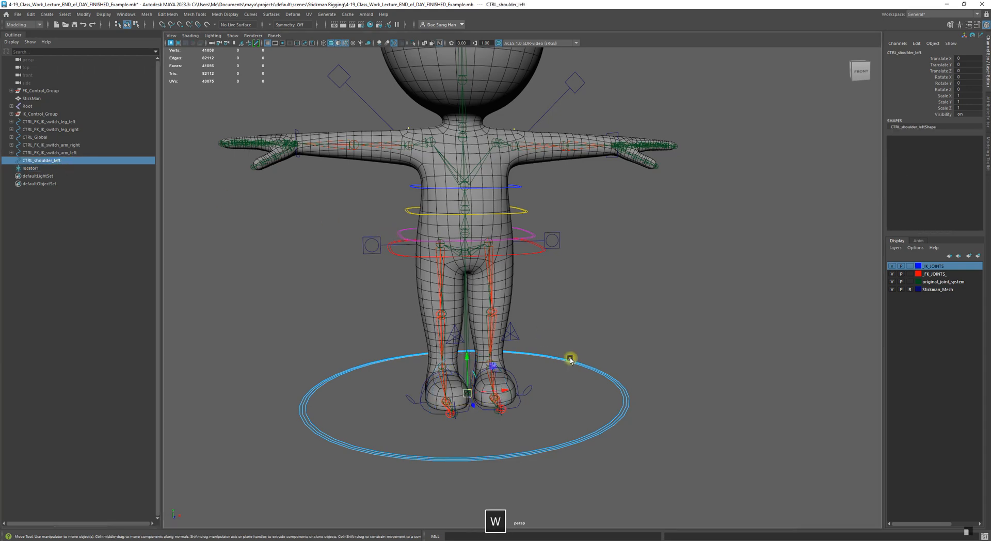
pyautogui.click(893, 290)
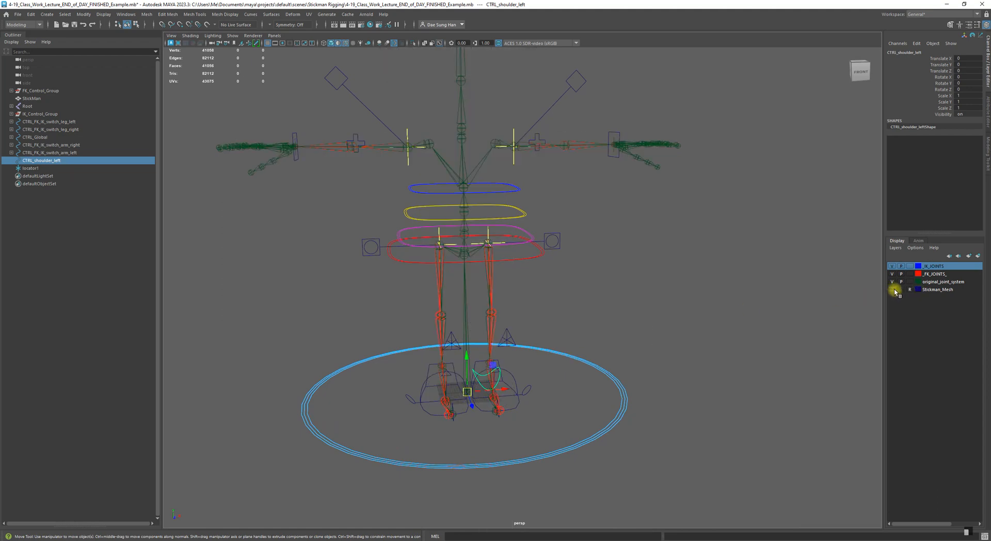
# Parent CTRL_shoulder_left under locator1 and expand the locator's hierarchy.
pyautogui.keyDown('alt'); pyautogui.moveTo(582, 316); pyautogui.dragTo(534, 315); pyautogui.keyUp('alt')
pyautogui.keyDown('alt'); pyautogui.moveTo(534, 315); pyautogui.dragTo(577, 245, button='middle'); pyautogui.keyUp('alt')
pyautogui.keyDown('alt'); pyautogui.moveTo(577, 245); pyautogui.dragTo(739, 381, button='right'); pyautogui.keyUp('alt')
pyautogui.keyDown('alt'); pyautogui.moveTo(607, 328); pyautogui.dragTo(535, 335, button='middle'); pyautogui.keyUp('alt')
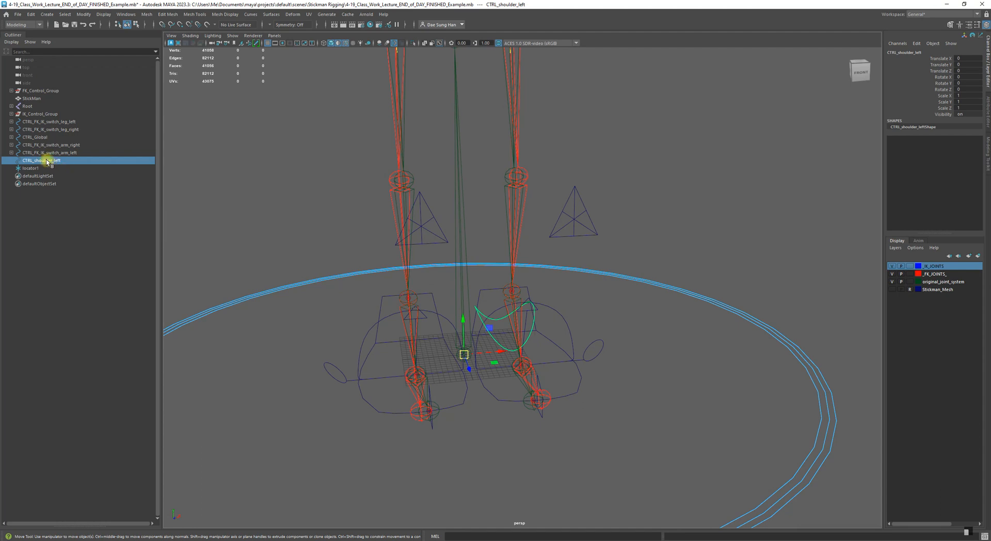
pyautogui.moveTo(50, 163)
pyautogui.mouseDown()
pyautogui.moveTo(34, 173)
pyautogui.moveTo(52, 168)
pyautogui.mouseUp()
pyautogui.moveTo(55, 163); pyautogui.dragTo(35, 169)
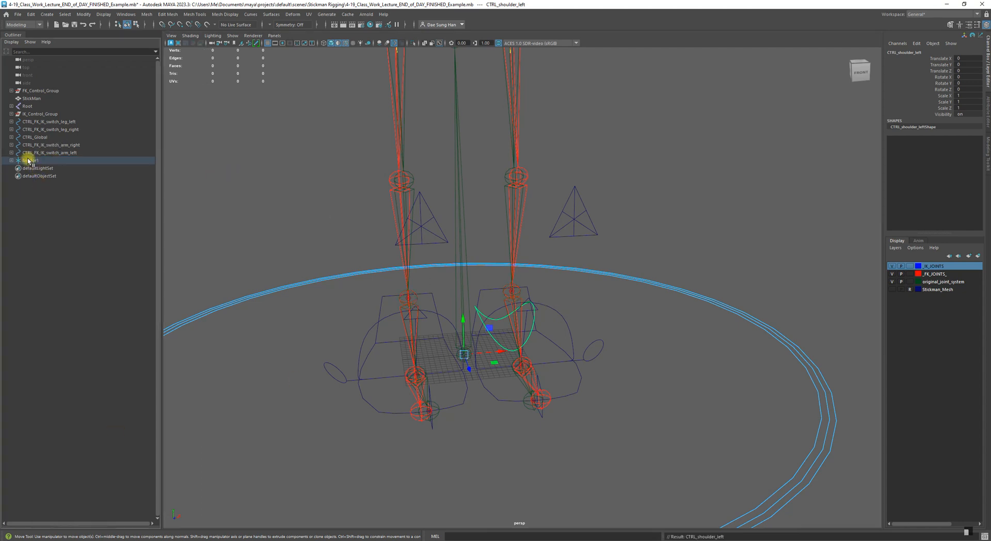
pyautogui.click(11, 161)
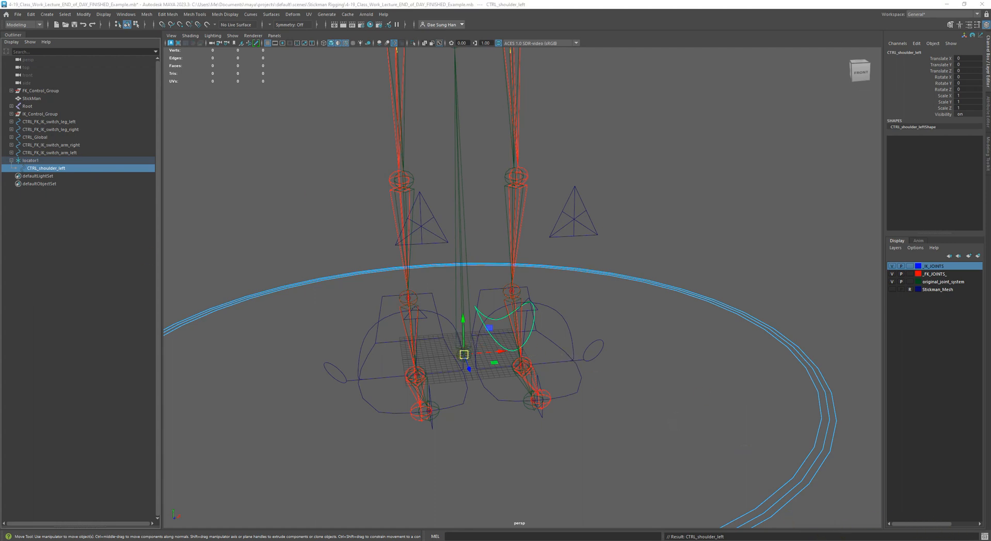
# Rename locator1 to ORG_FK_shoulder, with a lowercase, singular "shoulder".
pyautogui.doubleClick(84, 160)
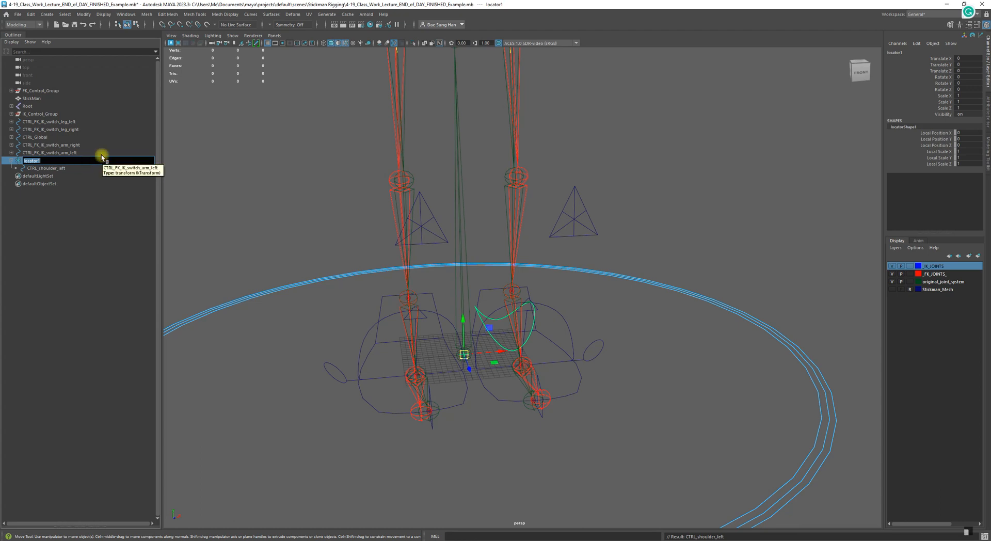
pyautogui.write('ORG_')
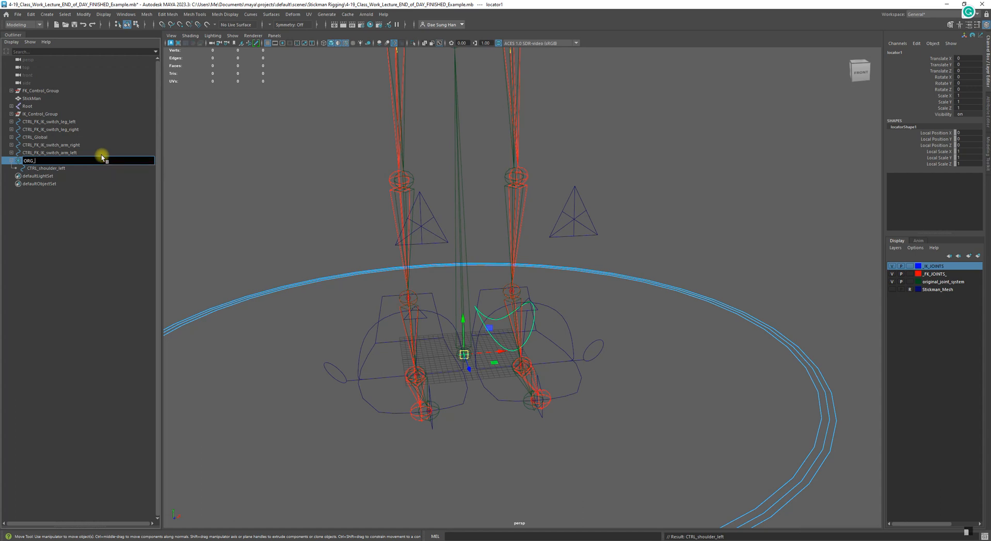
pyautogui.write('FK_Shoulders')
pyautogui.press('Return')
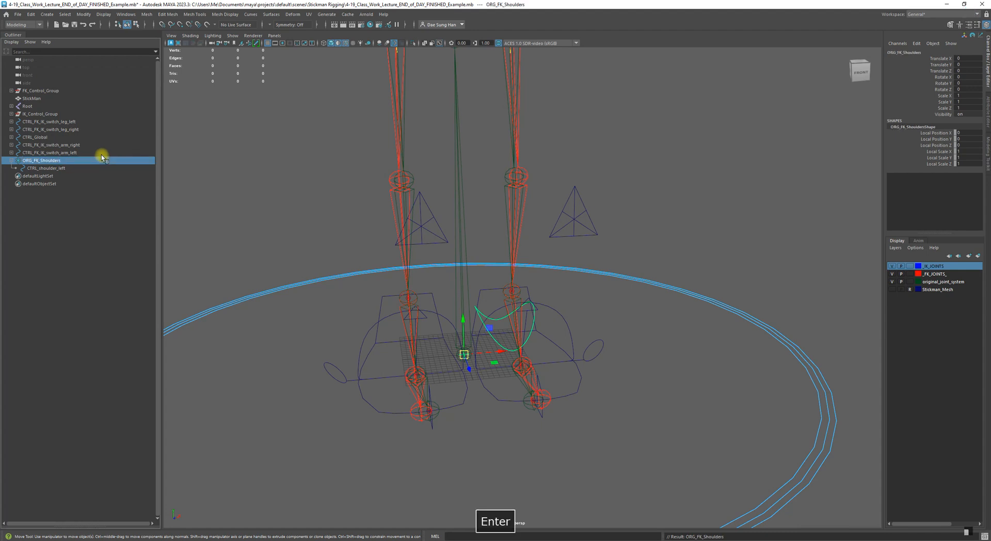
pyautogui.doubleClick(41, 160)
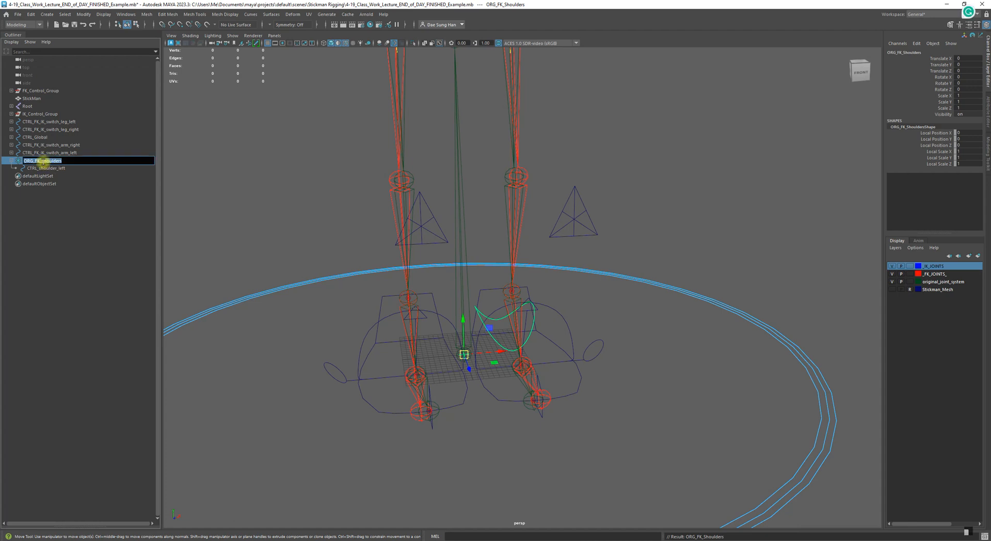
pyautogui.click(42, 161)
pyautogui.press('BackSpace')
pyautogui.write('s')
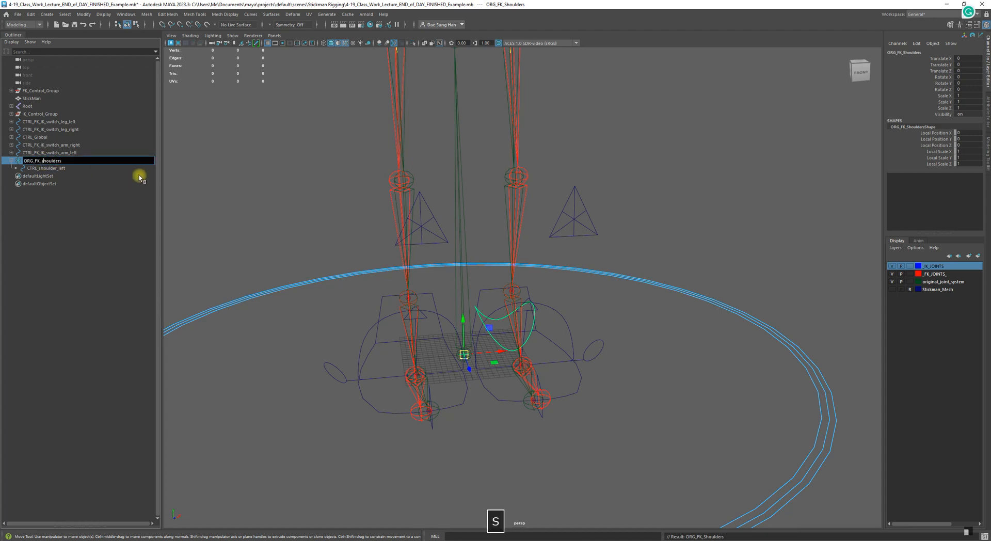
pyautogui.press('Return')
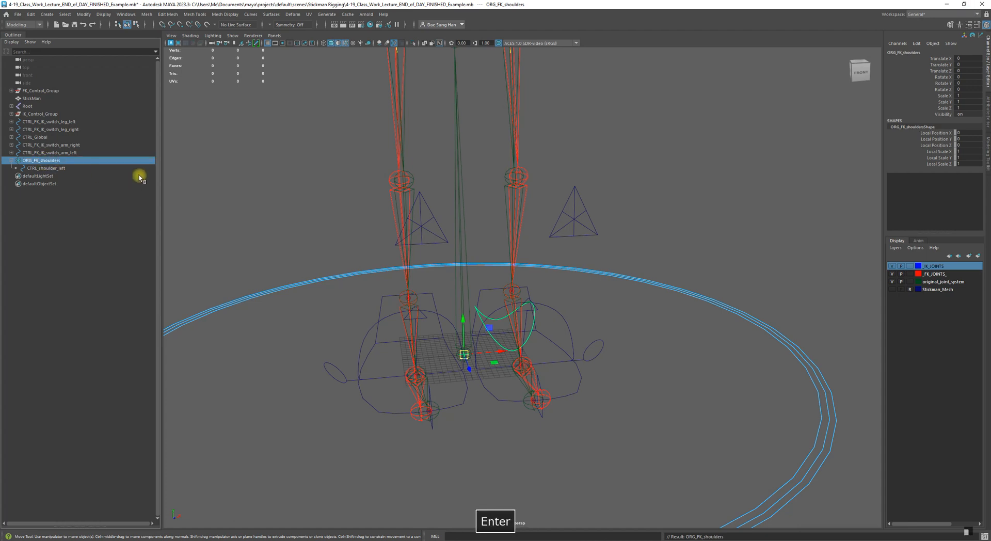
pyautogui.doubleClick(84, 161)
pyautogui.press('BackSpace')
pyautogui.press('Return')
# Set the ORG_FK_shoulder locator's Local Scale X, Y and Z to 4.
pyautogui.moveTo(970, 151); pyautogui.dragTo(966, 164)
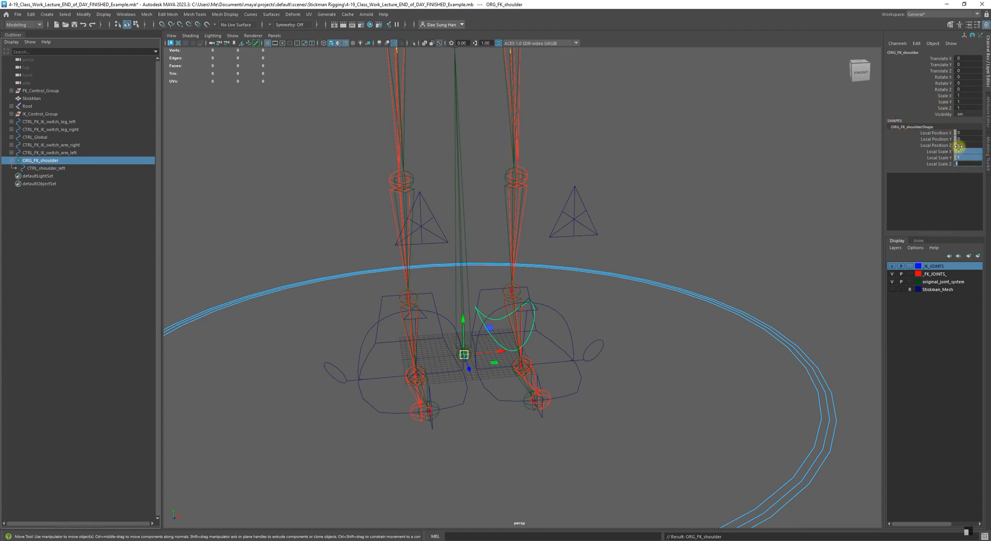
pyautogui.press('4')
pyautogui.press('Return')
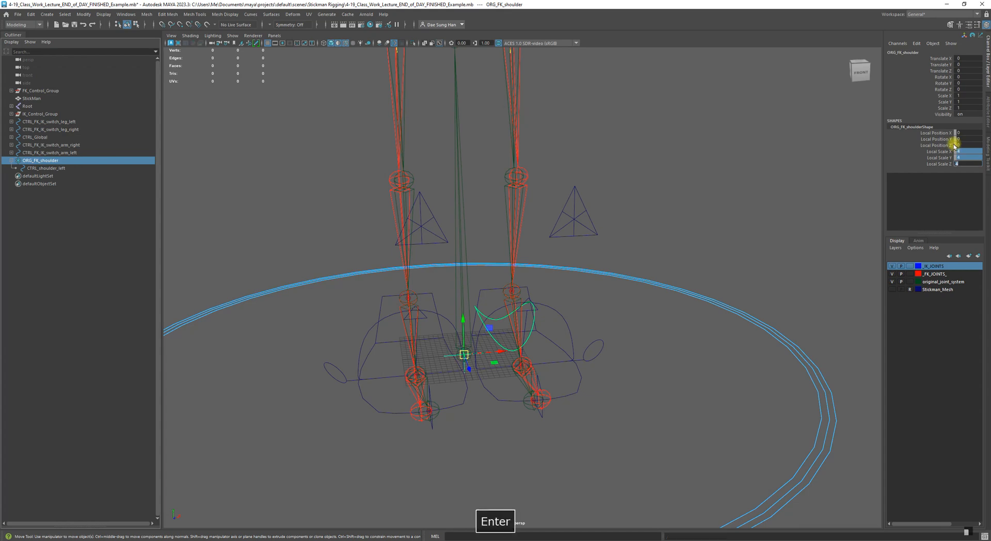
pyautogui.keyDown('alt'); pyautogui.moveTo(545, 360); pyautogui.dragTo(475, 362); pyautogui.keyUp('alt')
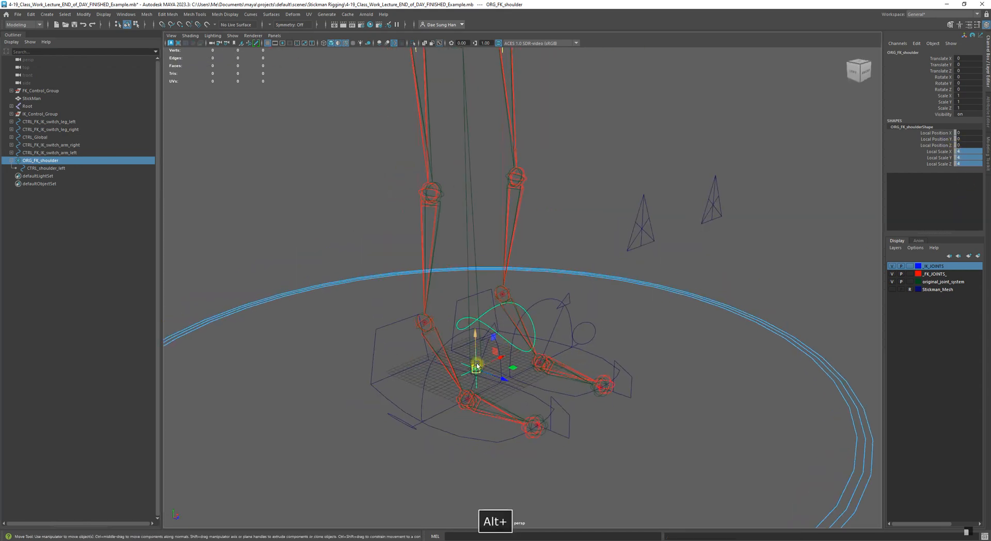
pyautogui.press('w')
pyautogui.keyDown('alt'); pyautogui.moveTo(620, 365); pyautogui.dragTo(502, 350); pyautogui.keyUp('alt')
# Select the CTRL_shoulder_left curve with the Move tool and examine its pivot location relative to the curve.
pyautogui.click(622, 342)
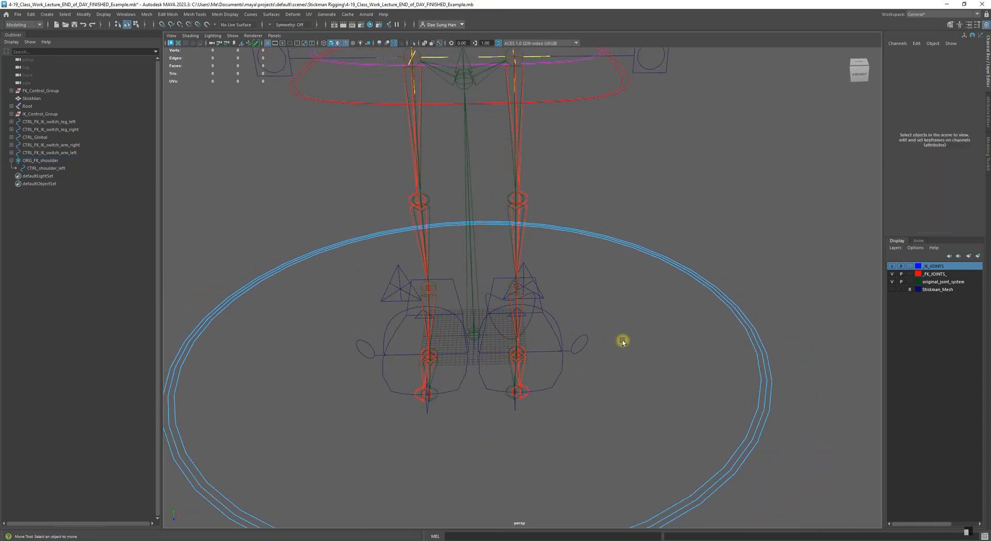
pyautogui.keyDown('alt'); pyautogui.moveTo(623, 342); pyautogui.dragTo(553, 327); pyautogui.keyUp('alt')
pyautogui.keyDown('alt'); pyautogui.moveTo(496, 309); pyautogui.dragTo(493, 297); pyautogui.keyUp('alt')
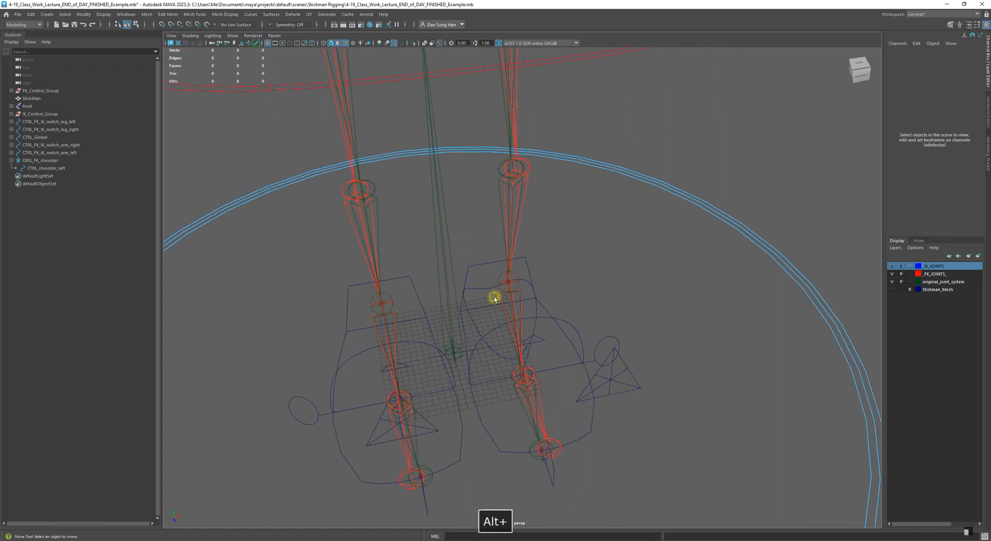
pyautogui.click(536, 302)
pyautogui.press('w')
pyautogui.keyDown('alt'); pyautogui.moveTo(535, 273); pyautogui.dragTo(497, 169); pyautogui.keyUp('alt')
pyautogui.keyDown('alt'); pyautogui.moveTo(500, 294); pyautogui.dragTo(646, 313); pyautogui.keyUp('alt')
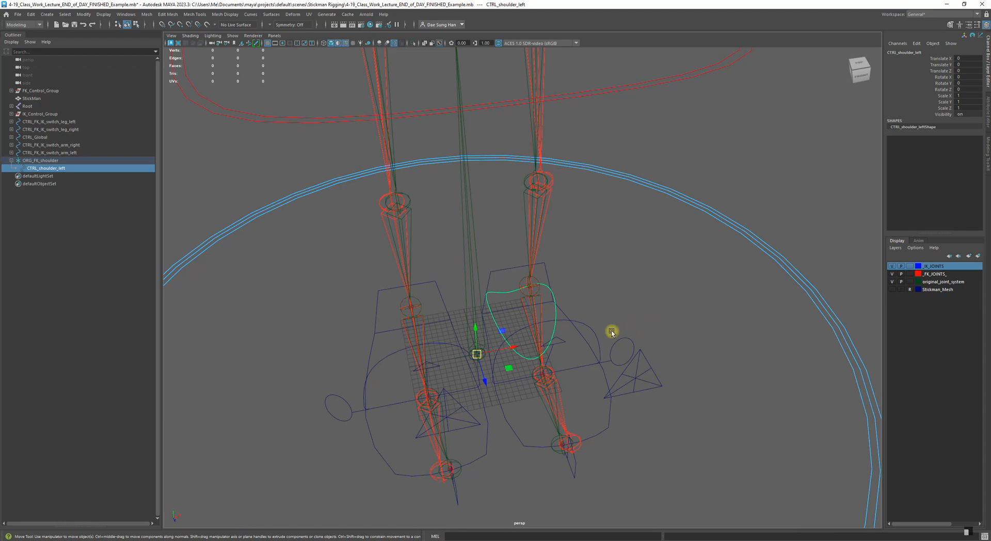
# Examine CTRL_shoulder_left's pivot at the world origin together with the parent ORG_FK_shoulder locator from several angles.
pyautogui.keyDown('alt'); pyautogui.moveTo(586, 311); pyautogui.dragTo(604, 326); pyautogui.keyUp('alt')
pyautogui.press('e')
pyautogui.press('z')
pyautogui.keyDown('alt'); pyautogui.moveTo(506, 324); pyautogui.dragTo(528, 375); pyautogui.keyUp('alt')
pyautogui.press('w')
pyautogui.keyDown('alt'); pyautogui.moveTo(443, 308); pyautogui.dragTo(479, 267, button='middle'); pyautogui.keyUp('alt')
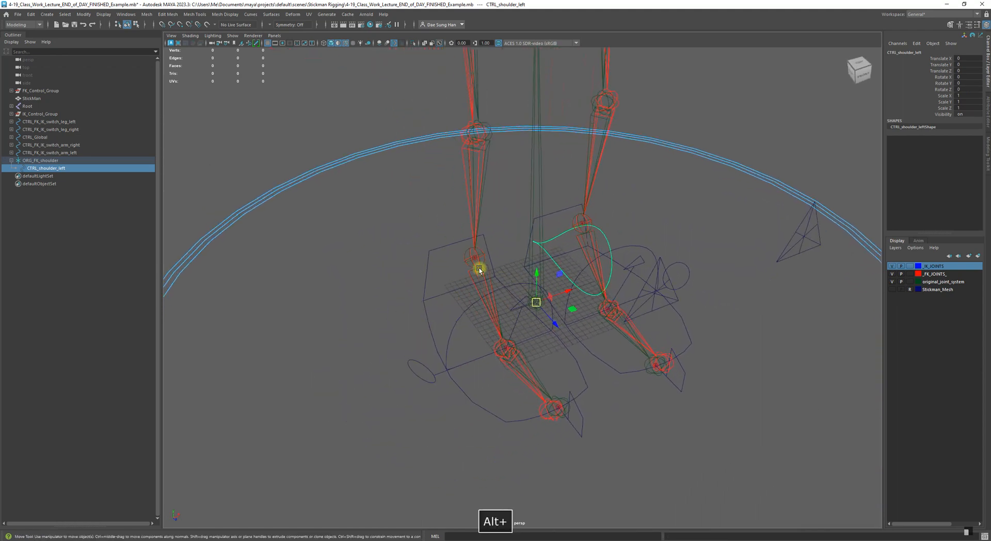
pyautogui.keyDown('alt'); pyautogui.moveTo(480, 268); pyautogui.dragTo(722, 368, button='right'); pyautogui.keyUp('alt')
pyautogui.click(558, 353)
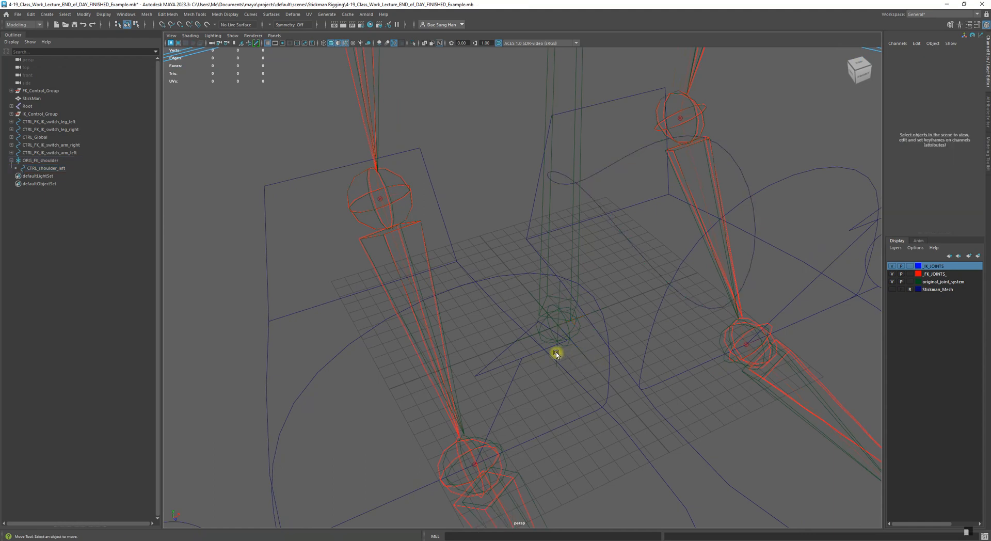
pyautogui.click(556, 354)
pyautogui.keyDown('alt'); pyautogui.moveTo(559, 336); pyautogui.dragTo(453, 305); pyautogui.keyUp('alt')
pyautogui.keyDown('alt'); pyautogui.moveTo(517, 306); pyautogui.dragTo(490, 290); pyautogui.keyUp('alt')
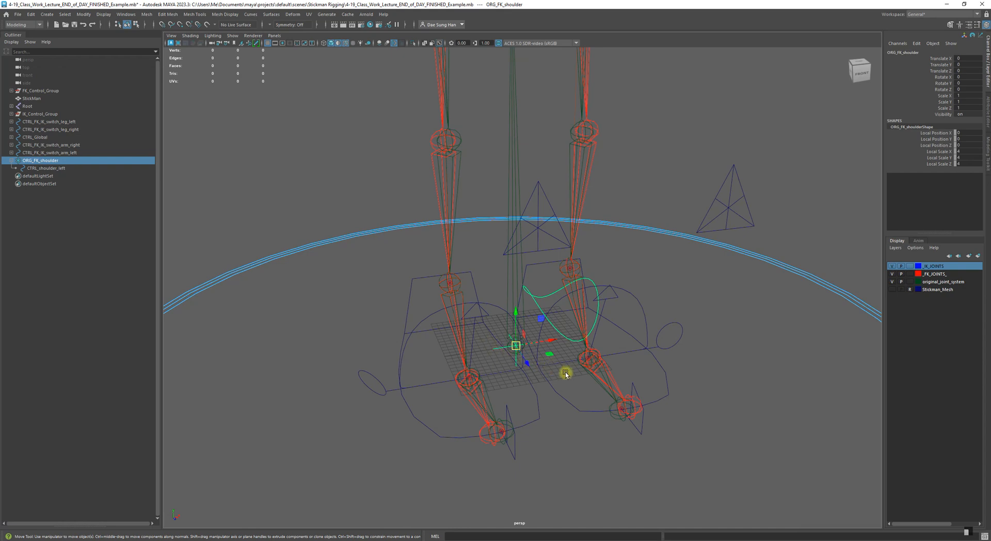
# Try snapping CTRL_shoulder_left directly onto the DEFORM_shoulder_left joint, moving the controller without its parent locator.
pyautogui.keyDown('alt'); pyautogui.moveTo(566, 376); pyautogui.dragTo(521, 413); pyautogui.keyUp('alt')
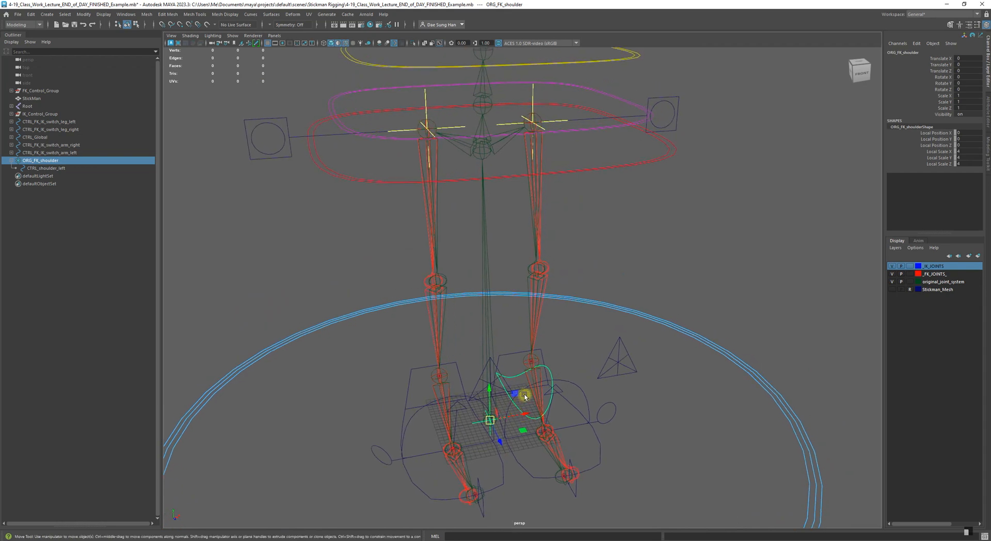
pyautogui.keyDown('alt'); pyautogui.moveTo(516, 393); pyautogui.dragTo(517, 341, button='middle'); pyautogui.keyUp('alt')
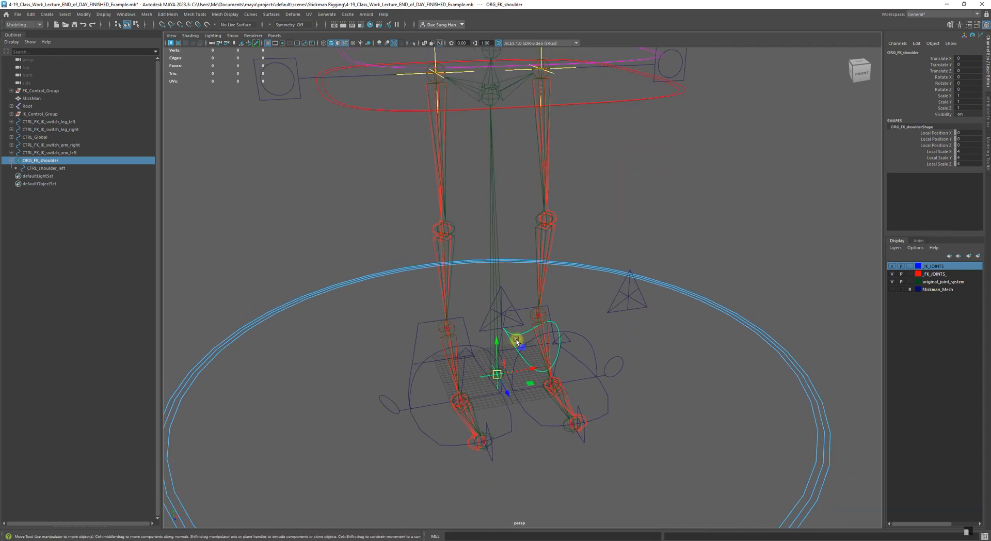
pyautogui.click(555, 322)
pyautogui.keyDown('alt'); pyautogui.moveTo(563, 330); pyautogui.dragTo(496, 412); pyautogui.keyUp('alt')
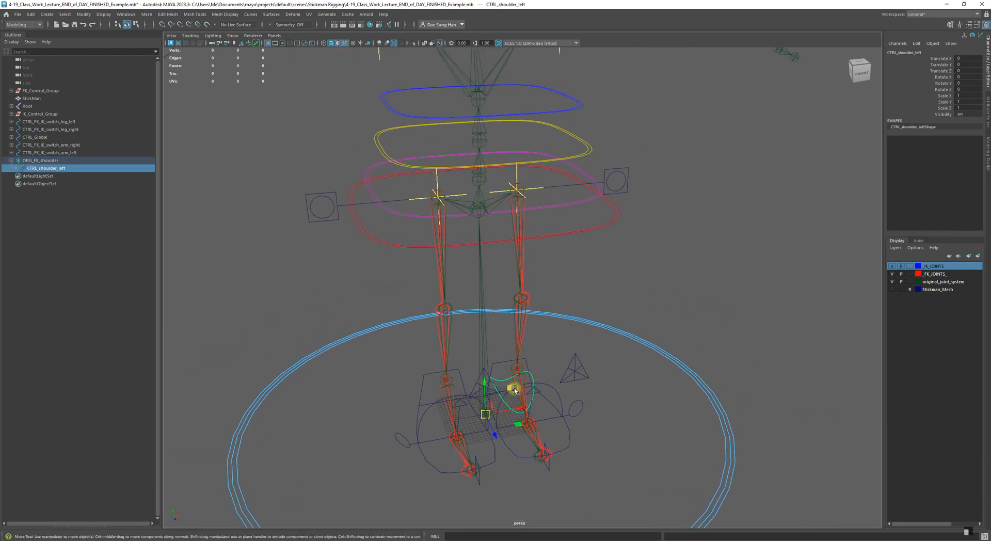
pyautogui.keyDown('alt'); pyautogui.moveTo(577, 201); pyautogui.dragTo(530, 160); pyautogui.keyUp('alt')
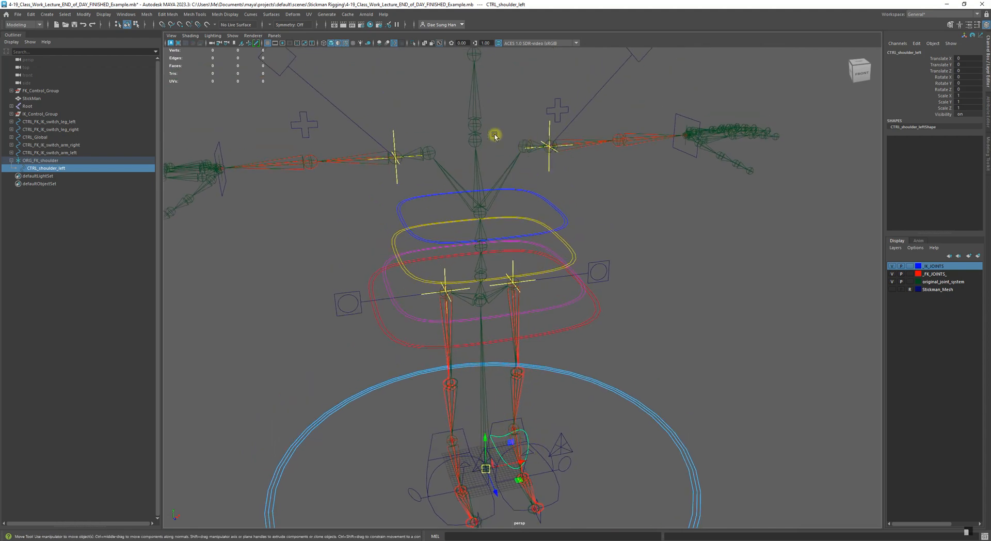
pyautogui.click(516, 142)
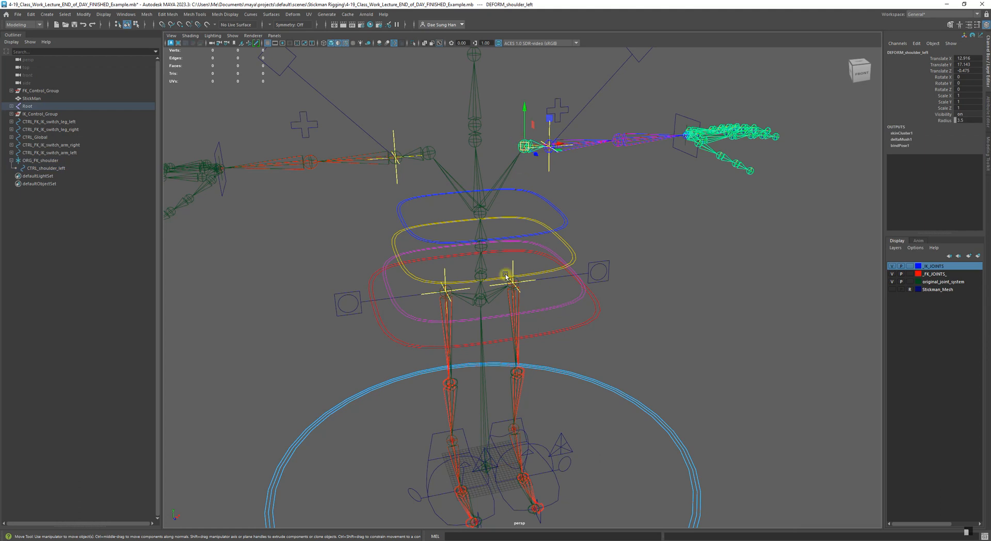
pyautogui.click(495, 450)
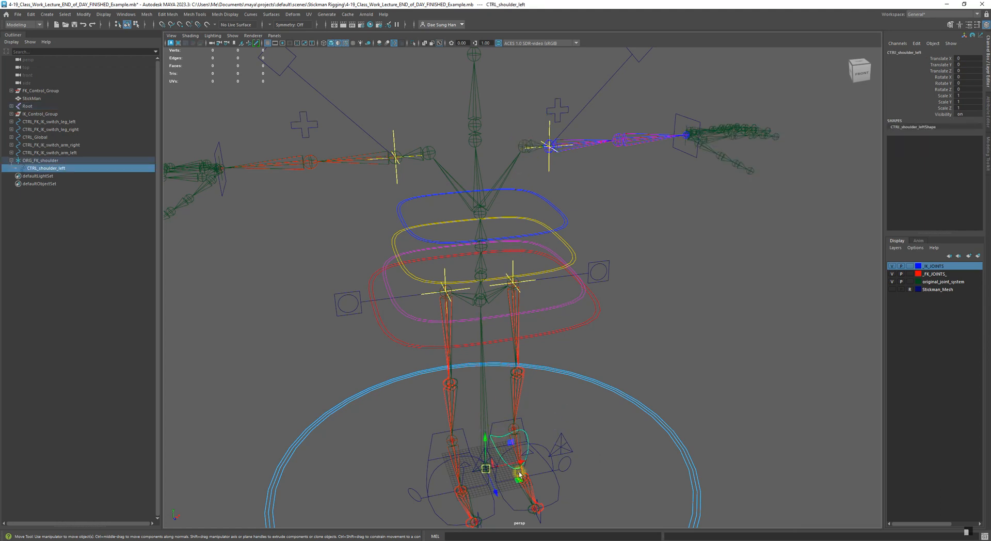
pyautogui.press('v')
pyautogui.moveTo(486, 471); pyautogui.dragTo(524, 146)
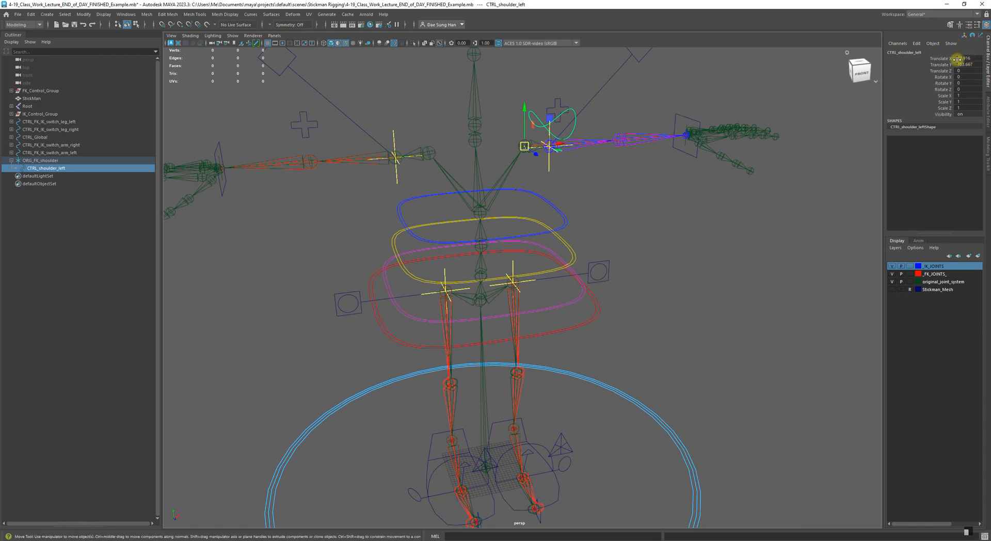
# Compare the rotation axes of the DEFORM_shoulder_left joint with those of the CTRL_shoulder_left curve.
pyautogui.keyDown('alt'); pyautogui.moveTo(696, 283); pyautogui.dragTo(554, 166); pyautogui.keyUp('alt')
pyautogui.keyDown('alt'); pyautogui.moveTo(554, 167); pyautogui.dragTo(552, 273, button='middle'); pyautogui.keyUp('alt')
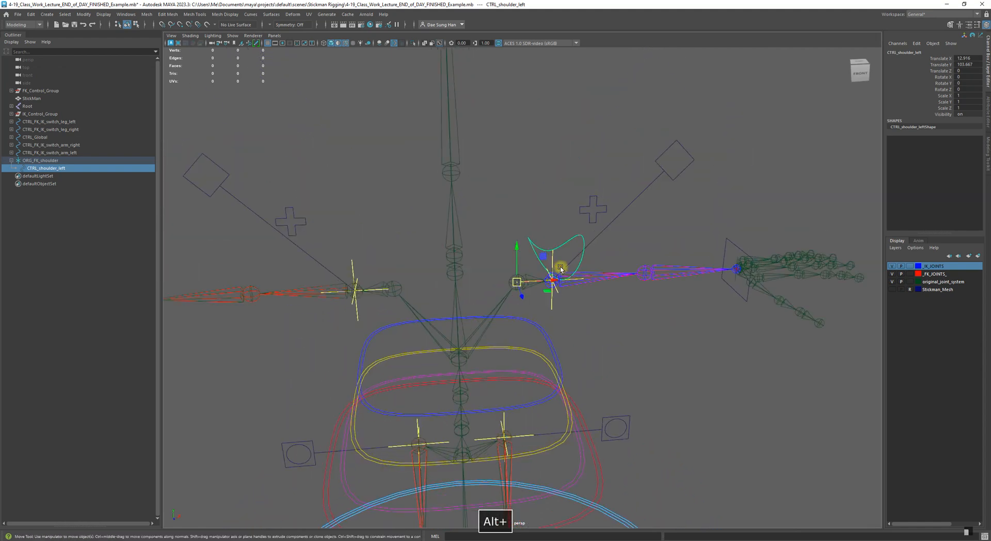
pyautogui.keyDown('alt'); pyautogui.moveTo(560, 268); pyautogui.dragTo(756, 334, button='right'); pyautogui.keyUp('alt')
pyautogui.click(565, 290)
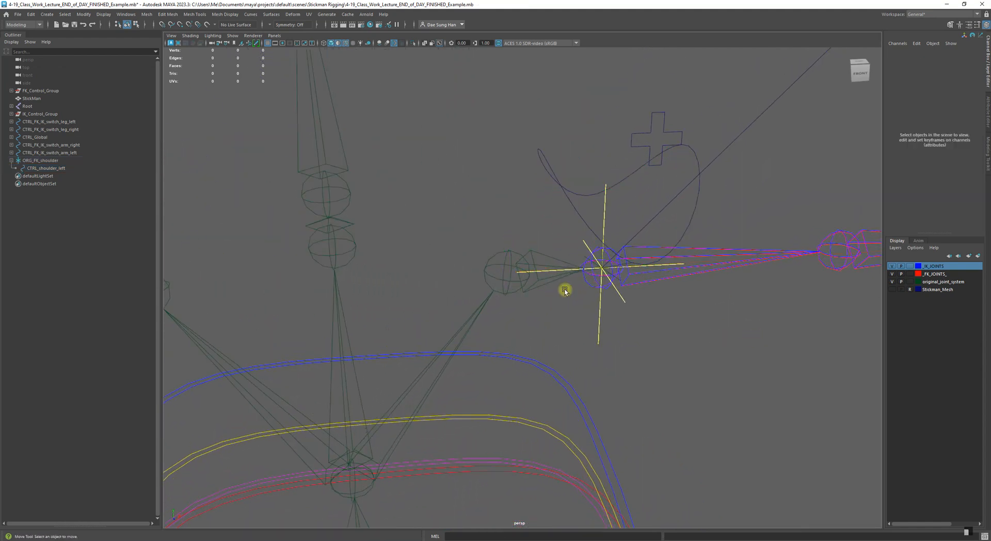
pyautogui.click(510, 253)
pyautogui.press('e')
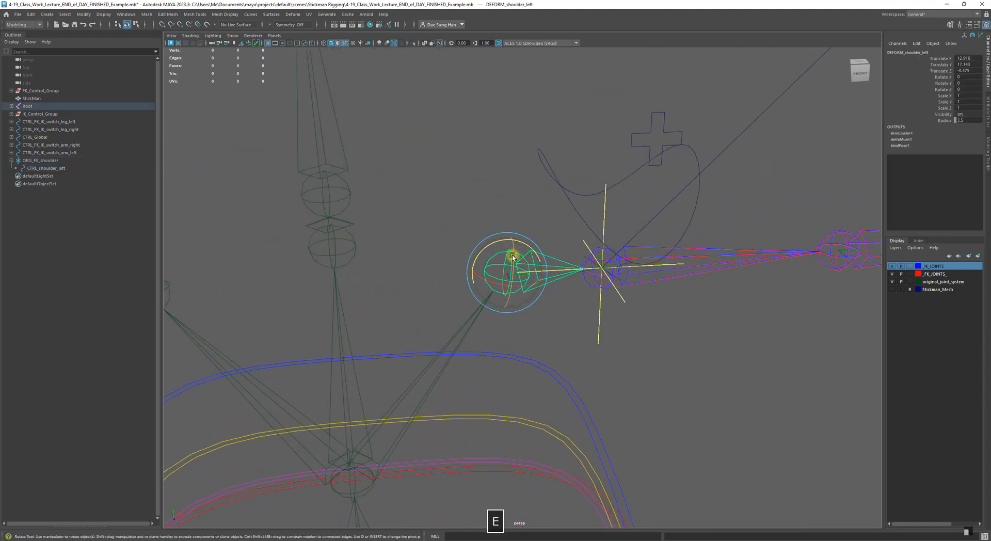
pyautogui.keyDown('alt'); pyautogui.moveTo(518, 276); pyautogui.dragTo(658, 196); pyautogui.keyUp('alt')
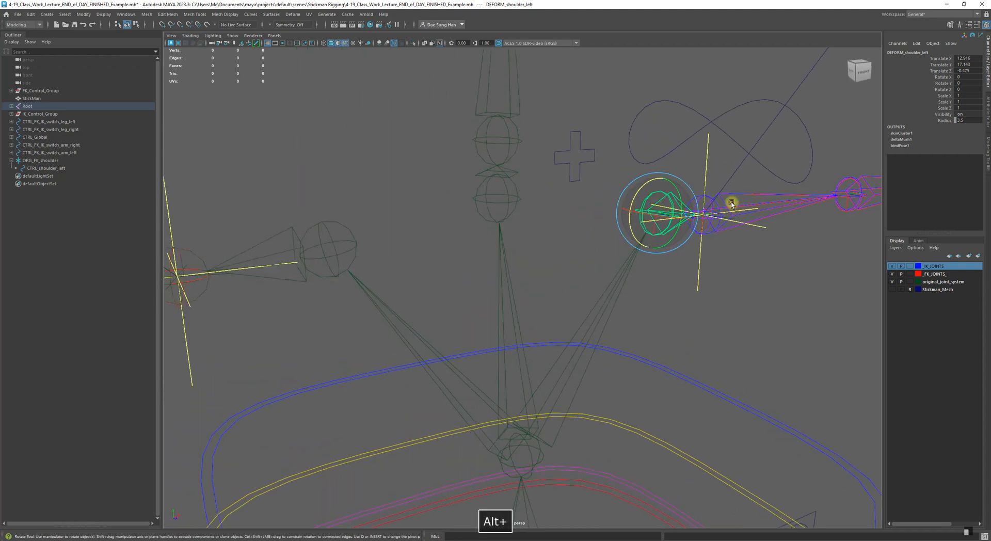
pyautogui.keyDown('alt'); pyautogui.moveTo(731, 204); pyautogui.dragTo(630, 175); pyautogui.keyUp('alt')
pyautogui.click(660, 172)
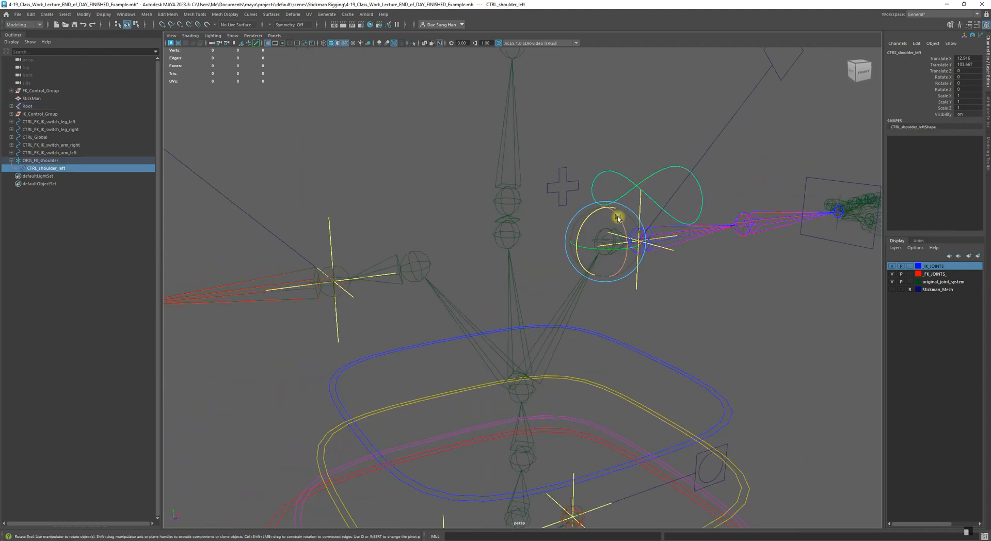
pyautogui.keyDown('alt'); pyautogui.moveTo(605, 236); pyautogui.dragTo(490, 207); pyautogui.keyUp('alt')
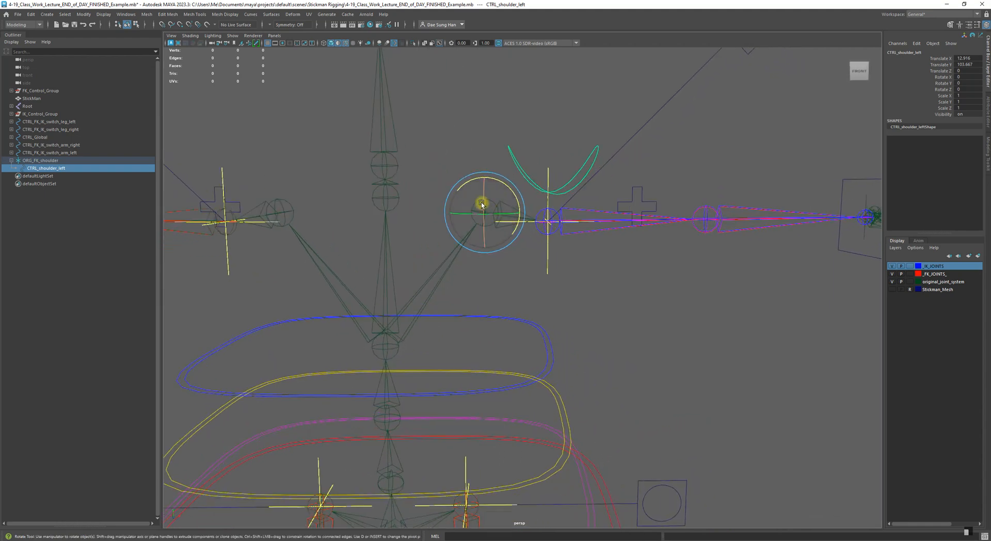
pyautogui.click(571, 267)
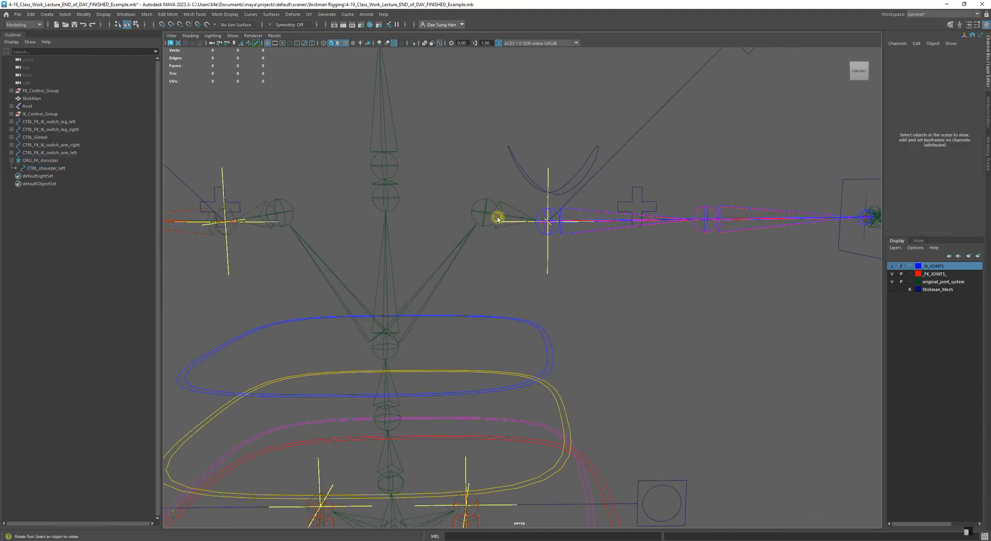
pyautogui.click(586, 155)
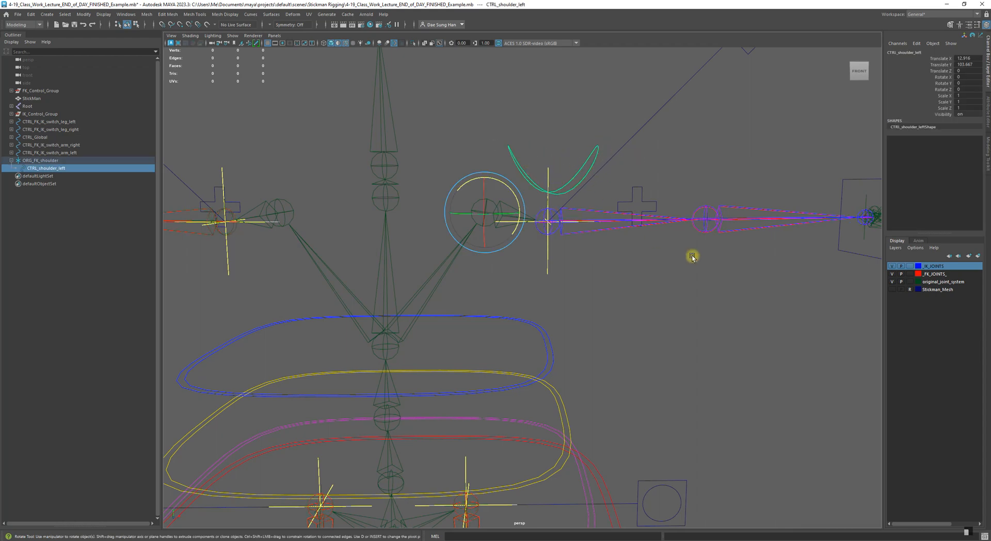
# Select the CTRL_shoulder_left curve and review its Translate values in the wider view of the rig.
pyautogui.keyDown('alt'); pyautogui.moveTo(692, 256); pyautogui.dragTo(614, 242, button='right'); pyautogui.keyUp('alt')
pyautogui.click(663, 299)
pyautogui.keyDown('alt'); pyautogui.moveTo(578, 379); pyautogui.dragTo(598, 196, button='middle'); pyautogui.keyUp('alt')
pyautogui.keyDown('alt'); pyautogui.moveTo(616, 224); pyautogui.dragTo(564, 238, button='right'); pyautogui.keyUp('alt')
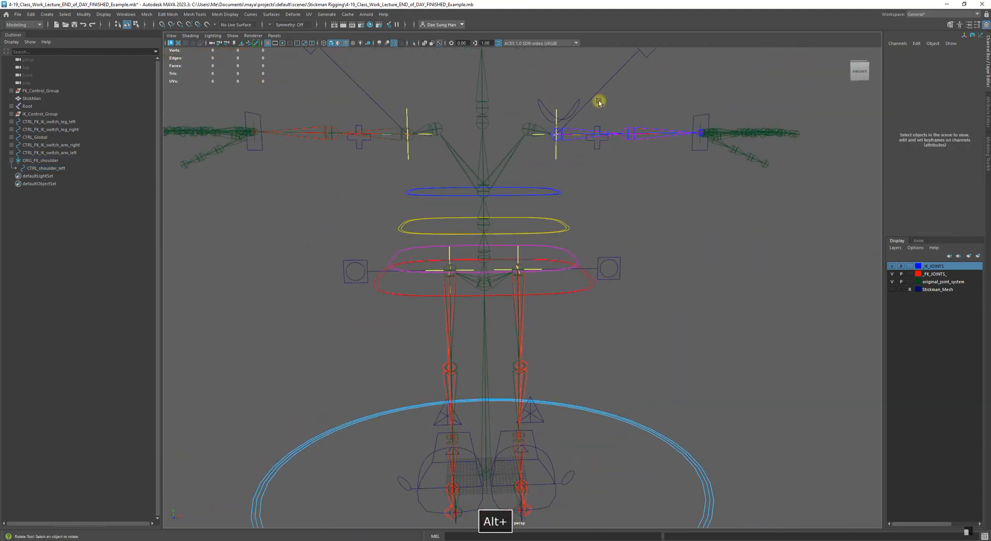
pyautogui.click(579, 100)
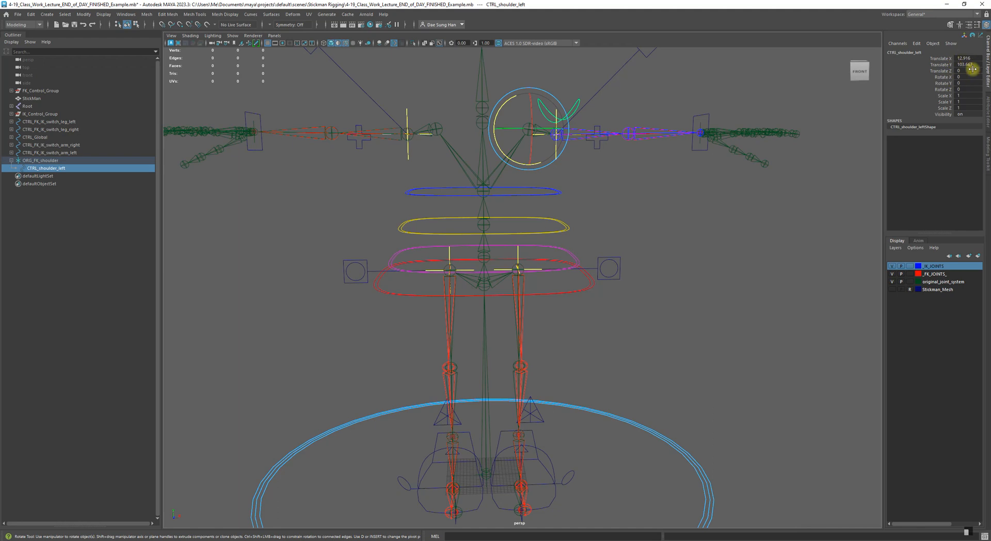
# Undo the snap of CTRL_shoulder_left to the left shoulder joint.
pyautogui.click(631, 173)
pyautogui.keyDown('alt'); pyautogui.moveTo(493, 344); pyautogui.dragTo(538, 313, button='middle'); pyautogui.keyUp('alt')
pyautogui.press('z')
pyautogui.press('z')
pyautogui.press('z')
pyautogui.press('z')
pyautogui.scroll(-1, 544, 221)
pyautogui.press('z')
pyautogui.press('z')
pyautogui.press('z')
pyautogui.press('z')
pyautogui.keyDown('alt'); pyautogui.moveTo(538, 313); pyautogui.dragTo(540, 282, button='right'); pyautogui.keyUp('alt')
pyautogui.press('z')
pyautogui.keyDown('alt'); pyautogui.moveTo(492, 340); pyautogui.dragTo(489, 343); pyautogui.keyUp('alt')
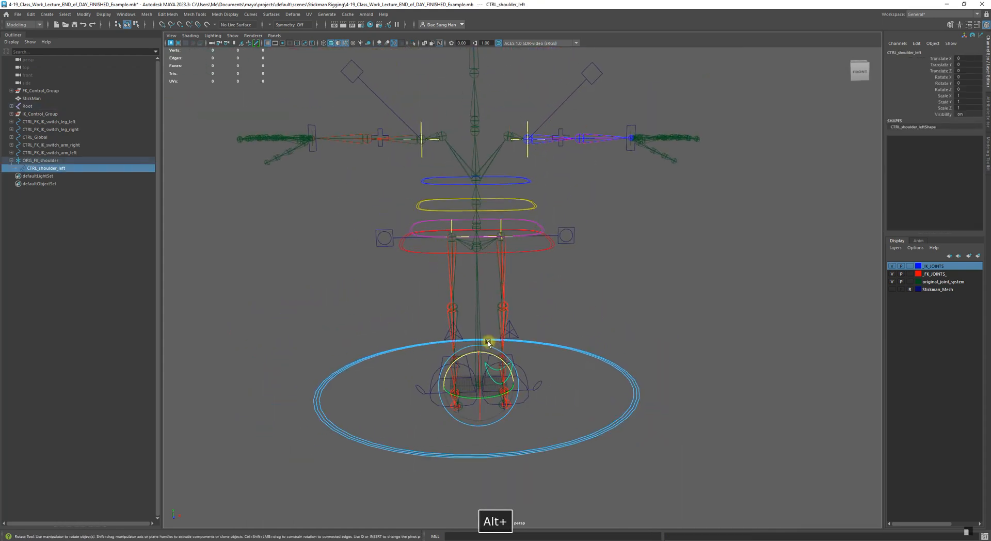
# Select the ORG_FK_shoulder locator and examine its channel values and its position relative to the left shoulder joint.
pyautogui.keyDown('alt'); pyautogui.moveTo(489, 343); pyautogui.dragTo(504, 275, button='middle'); pyautogui.keyUp('alt')
pyautogui.keyDown('alt'); pyautogui.moveTo(504, 275); pyautogui.dragTo(574, 356, button='right'); pyautogui.keyUp('alt')
pyautogui.click(32, 160)
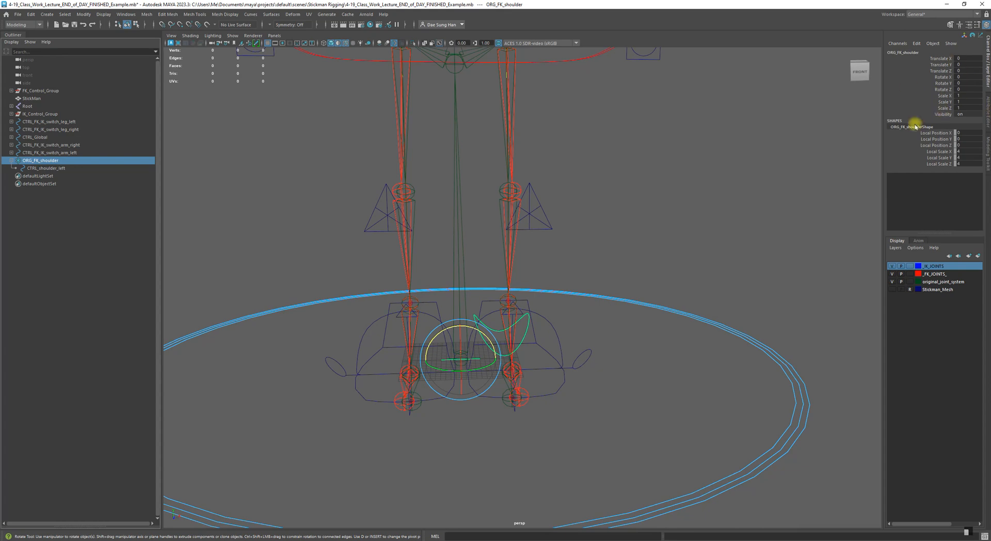
pyautogui.keyDown('alt'); pyautogui.moveTo(646, 291); pyautogui.dragTo(544, 297); pyautogui.keyUp('alt')
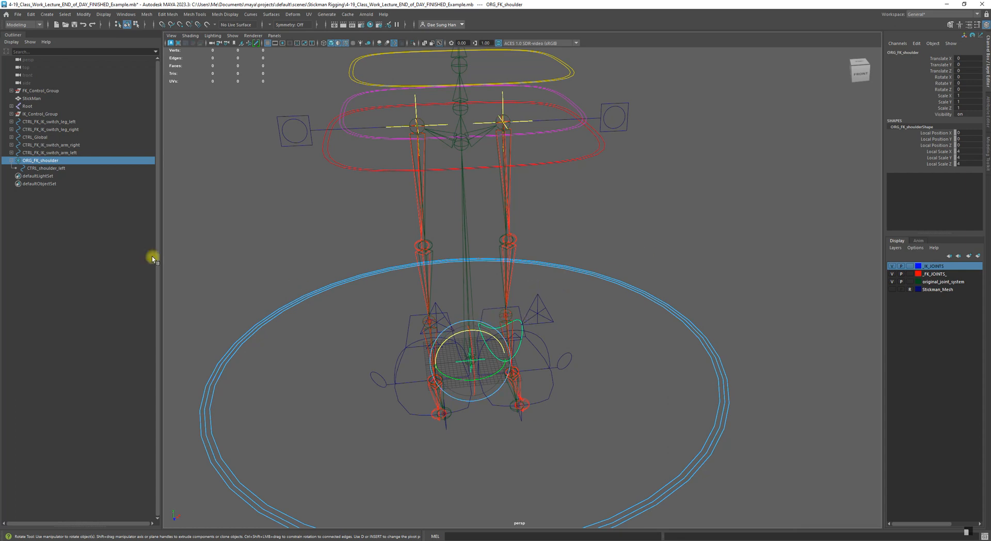
pyautogui.click(464, 359)
pyautogui.press('w')
pyautogui.press('q')
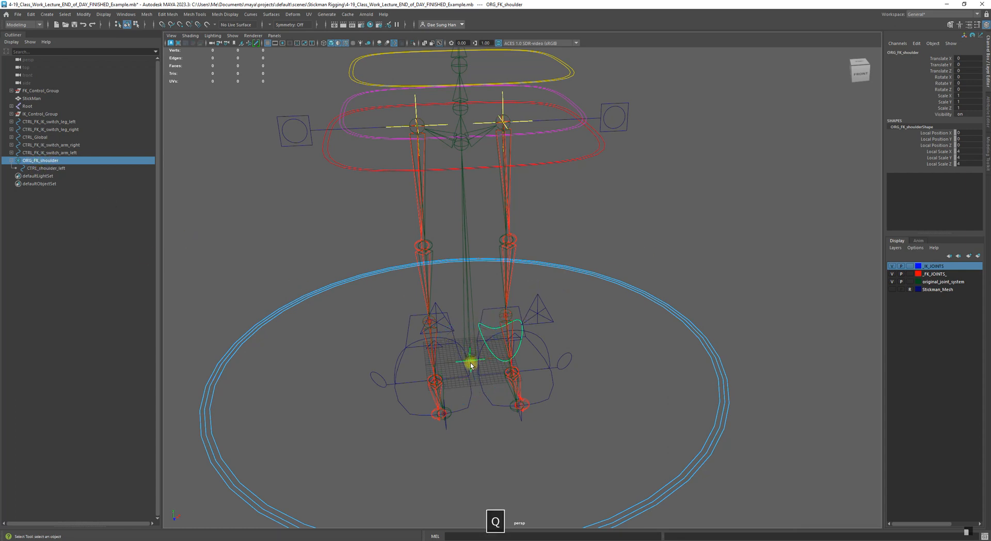
pyautogui.press('w')
pyautogui.keyDown('alt'); pyautogui.moveTo(519, 293); pyautogui.dragTo(489, 374, button='middle'); pyautogui.keyUp('alt')
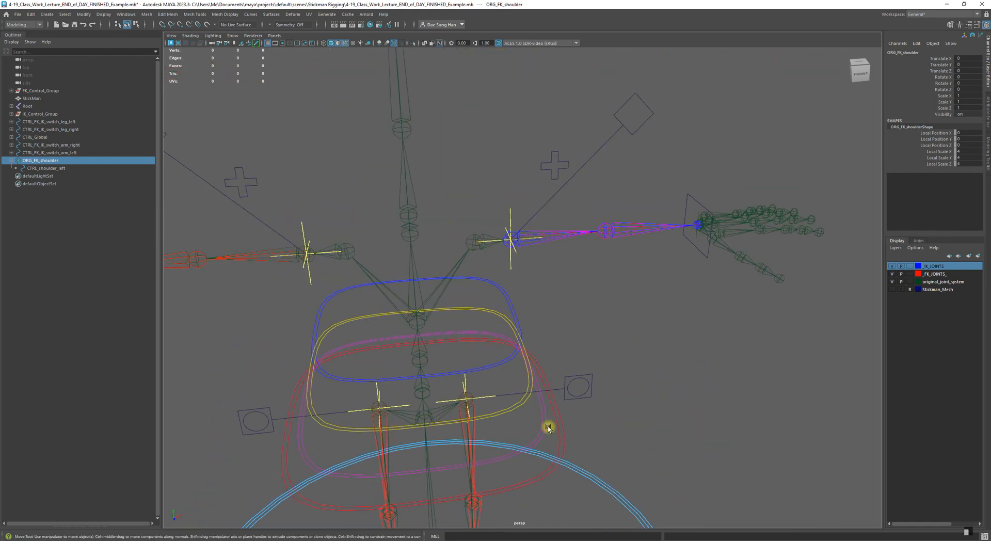
# Compare the pivots and channels of CTRL_shoulder_left and its parent ORG_FK_shoulder, collapsing and expanding the hierarchy.
pyautogui.keyDown('alt'); pyautogui.moveTo(548, 427); pyautogui.dragTo(477, 398); pyautogui.keyUp('alt')
pyautogui.click(568, 393)
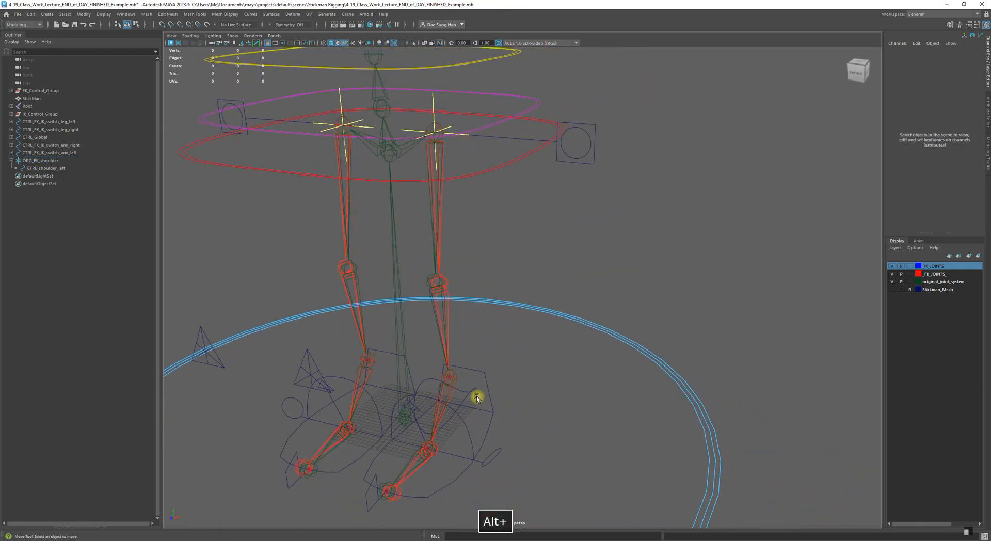
pyautogui.click(473, 395)
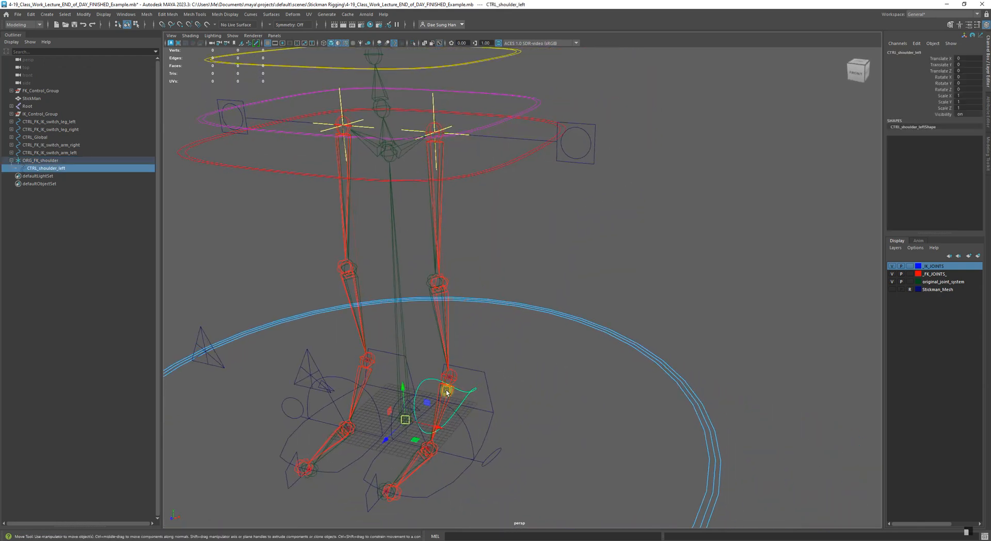
pyautogui.keyDown('alt'); pyautogui.moveTo(609, 397); pyautogui.dragTo(471, 382); pyautogui.keyUp('alt')
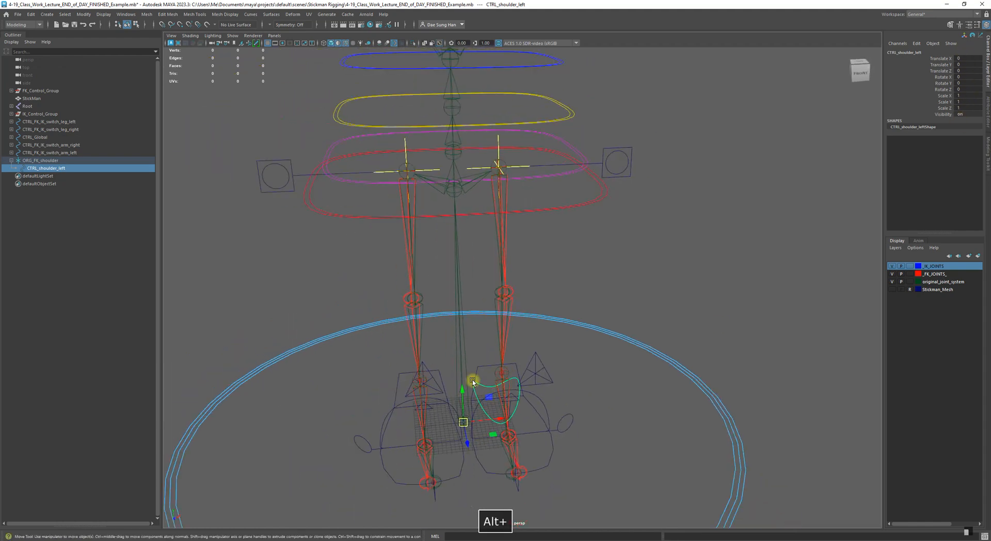
pyautogui.click(11, 160)
pyautogui.click(37, 161)
pyautogui.keyDown('alt'); pyautogui.moveTo(436, 311); pyautogui.dragTo(458, 298, button='right'); pyautogui.keyUp('alt')
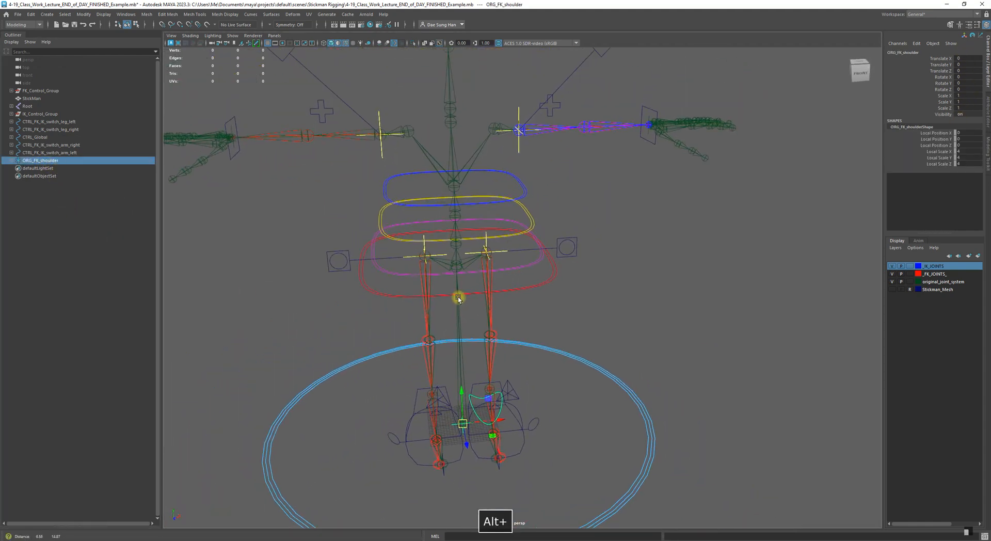
pyautogui.keyDown('alt'); pyautogui.moveTo(459, 335); pyautogui.dragTo(458, 307); pyautogui.keyUp('alt')
pyautogui.keyDown('alt'); pyautogui.moveTo(448, 446); pyautogui.dragTo(448, 463); pyautogui.keyUp('alt')
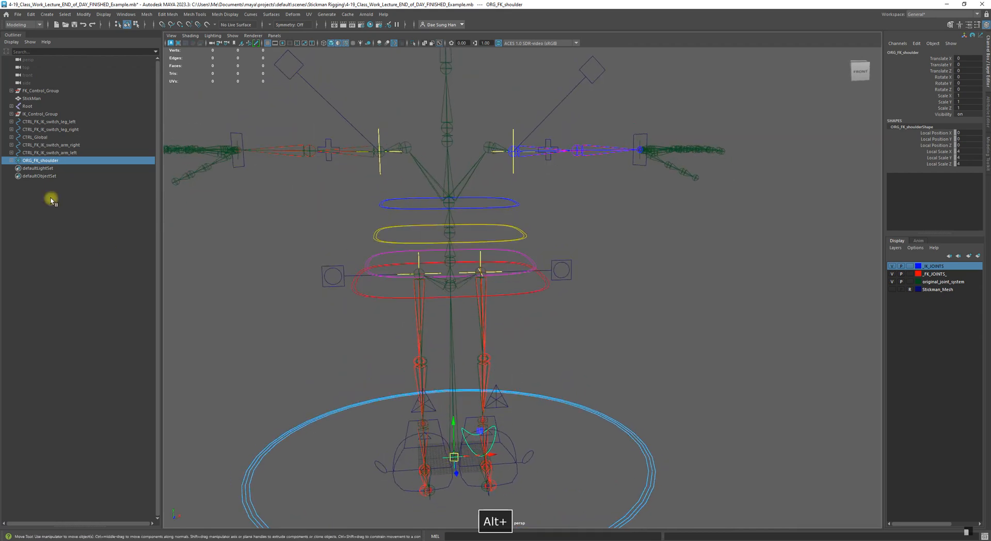
pyautogui.click(13, 160)
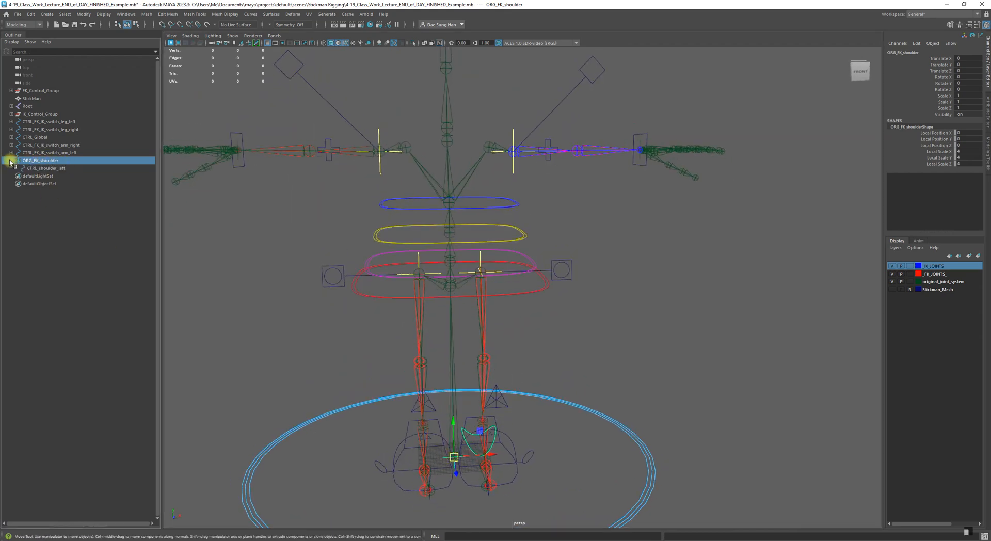
pyautogui.click(43, 168)
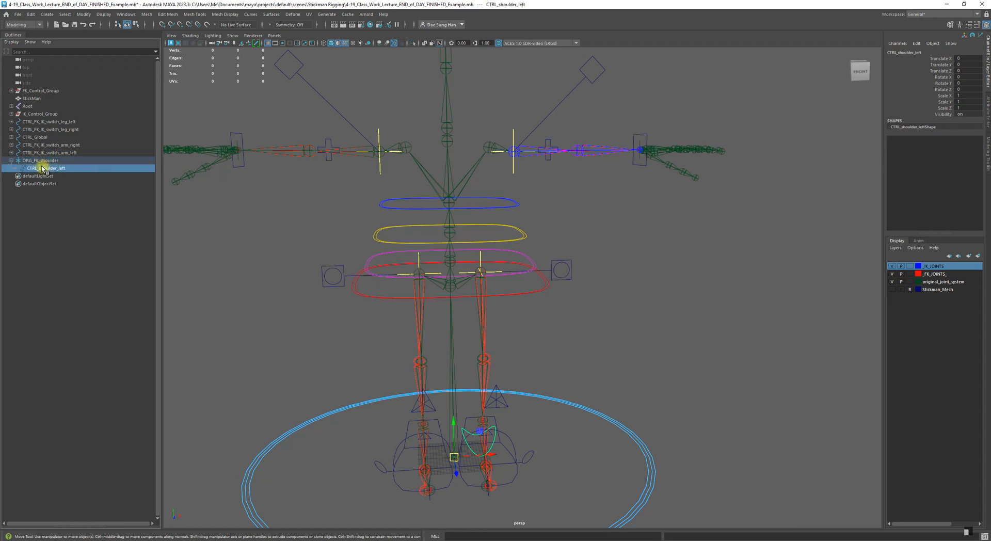
# Select the ORG_FK_shoulder locator with its child controller and snap it onto the left shoulder joint.
pyautogui.click(47, 160)
pyautogui.press('w')
pyautogui.click(12, 161)
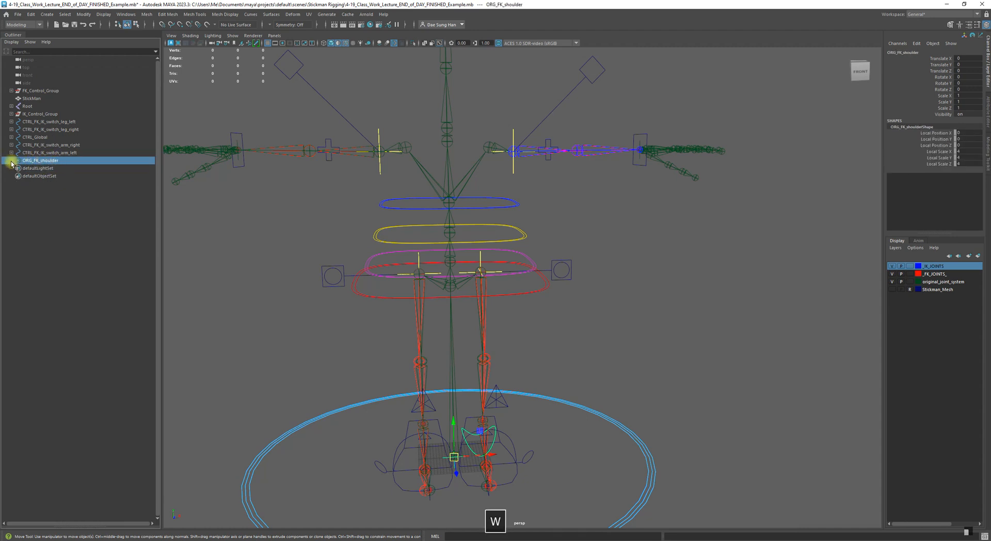
pyautogui.click(12, 161)
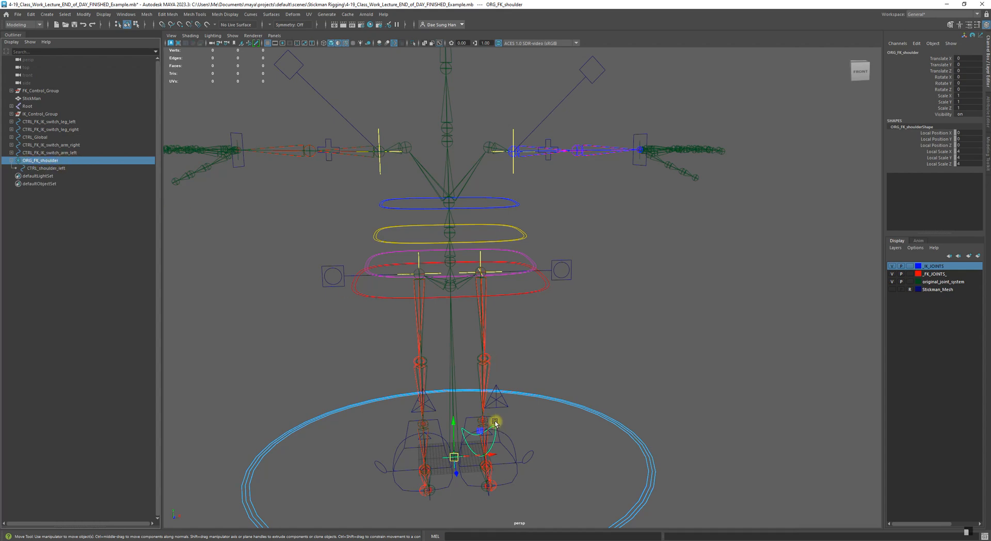
pyautogui.keyDown('alt'); pyautogui.moveTo(493, 420); pyautogui.dragTo(480, 325, button='middle'); pyautogui.keyUp('alt')
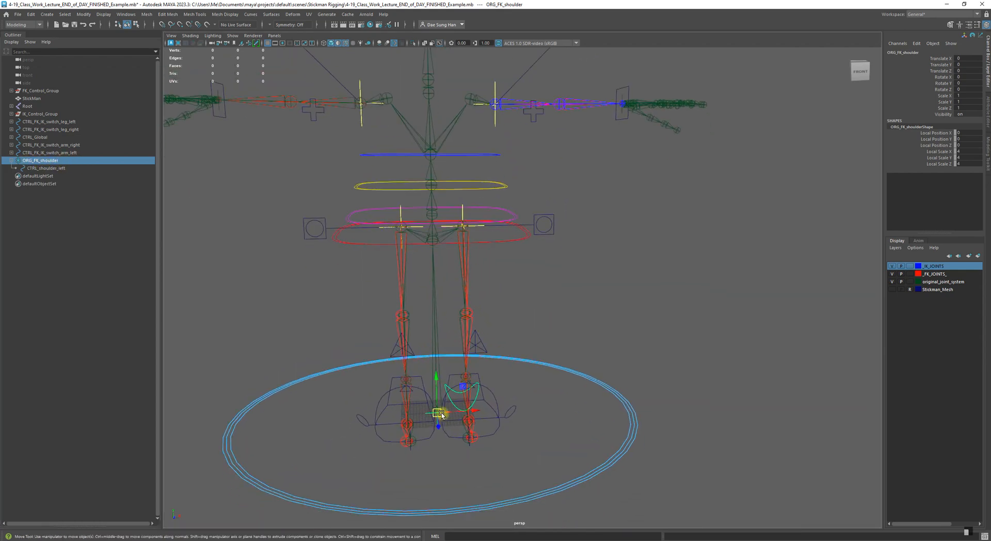
pyautogui.keyDown('alt'); pyautogui.moveTo(451, 285); pyautogui.dragTo(431, 469, button='middle'); pyautogui.keyUp('alt')
pyautogui.keyDown('alt'); pyautogui.moveTo(431, 469); pyautogui.dragTo(575, 454, button='right'); pyautogui.keyUp('alt')
pyautogui.keyDown('alt'); pyautogui.moveTo(393, 381); pyautogui.dragTo(506, 292, button='middle'); pyautogui.keyUp('alt')
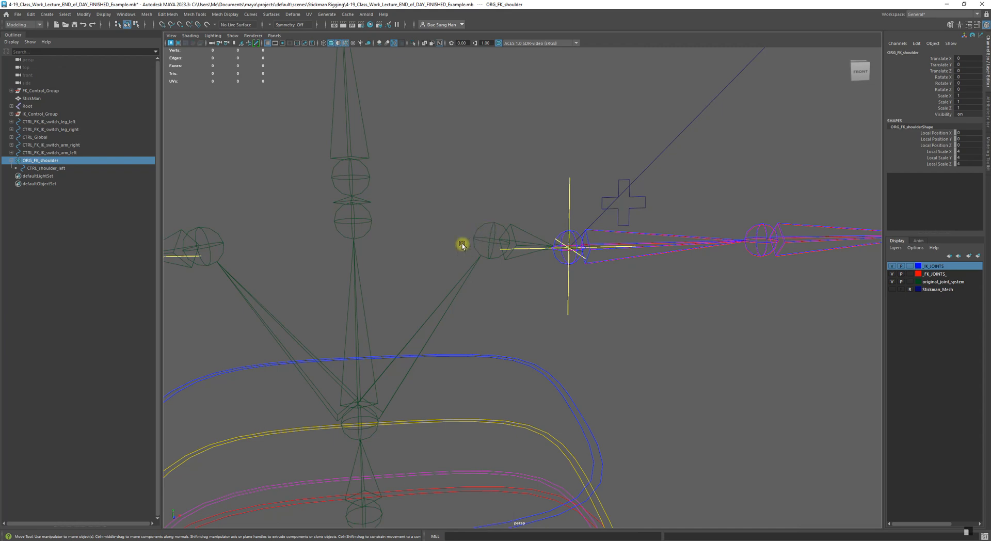
pyautogui.keyDown('alt'); pyautogui.moveTo(562, 377); pyautogui.dragTo(508, 375, button='right'); pyautogui.keyUp('alt')
pyautogui.keyDown('alt'); pyautogui.moveTo(493, 386); pyautogui.dragTo(502, 276, button='middle'); pyautogui.keyUp('alt')
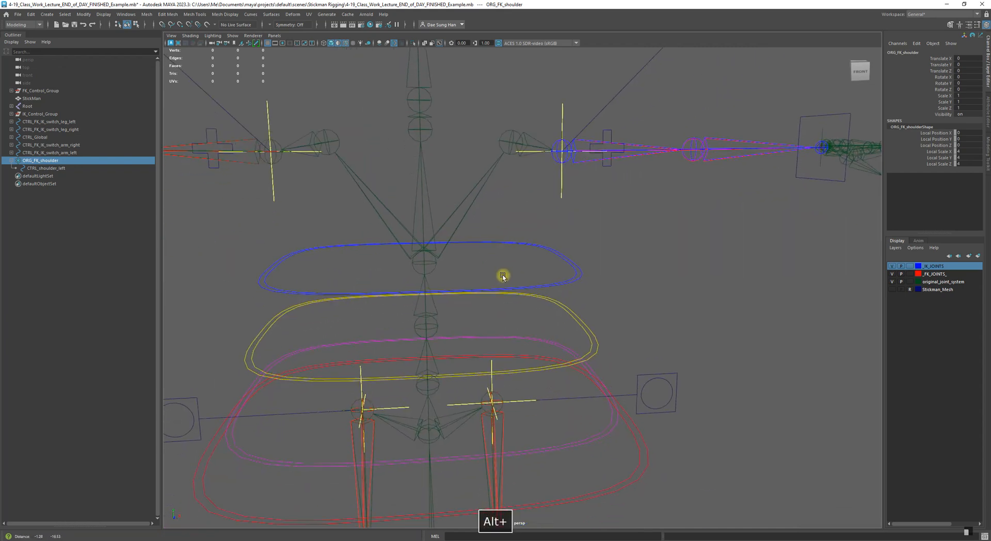
pyautogui.keyDown('alt'); pyautogui.moveTo(506, 276); pyautogui.dragTo(440, 268, button='right'); pyautogui.keyUp('alt')
pyautogui.keyDown('alt'); pyautogui.moveTo(478, 317); pyautogui.dragTo(467, 258, button='middle'); pyautogui.keyUp('alt')
pyautogui.keyDown('alt'); pyautogui.moveTo(486, 294); pyautogui.dragTo(444, 299, button='right'); pyautogui.keyUp('alt')
pyautogui.keyDown('alt'); pyautogui.moveTo(481, 353); pyautogui.dragTo(450, 303, button='middle'); pyautogui.keyUp('alt')
pyautogui.press('v')
pyautogui.moveTo(448, 452); pyautogui.dragTo(509, 150)
# Examine the orientation of the snapped ORG_FK_shoulder locator and its controller curve around the left shoulder joint.
pyautogui.keyDown('alt'); pyautogui.moveTo(509, 150); pyautogui.dragTo(490, 207, button='middle'); pyautogui.keyUp('alt')
pyautogui.keyDown('alt'); pyautogui.moveTo(491, 206); pyautogui.dragTo(586, 217, button='right'); pyautogui.keyUp('alt')
pyautogui.keyDown('alt'); pyautogui.moveTo(587, 217); pyautogui.dragTo(583, 197); pyautogui.keyUp('alt')
pyautogui.keyDown('alt'); pyautogui.moveTo(477, 99); pyautogui.dragTo(487, 238, button='middle'); pyautogui.keyUp('alt')
pyautogui.keyDown('alt'); pyautogui.moveTo(488, 237); pyautogui.dragTo(508, 255, button='right'); pyautogui.keyUp('alt')
pyautogui.keyDown('alt'); pyautogui.moveTo(418, 249); pyautogui.dragTo(441, 297, button='middle'); pyautogui.keyUp('alt')
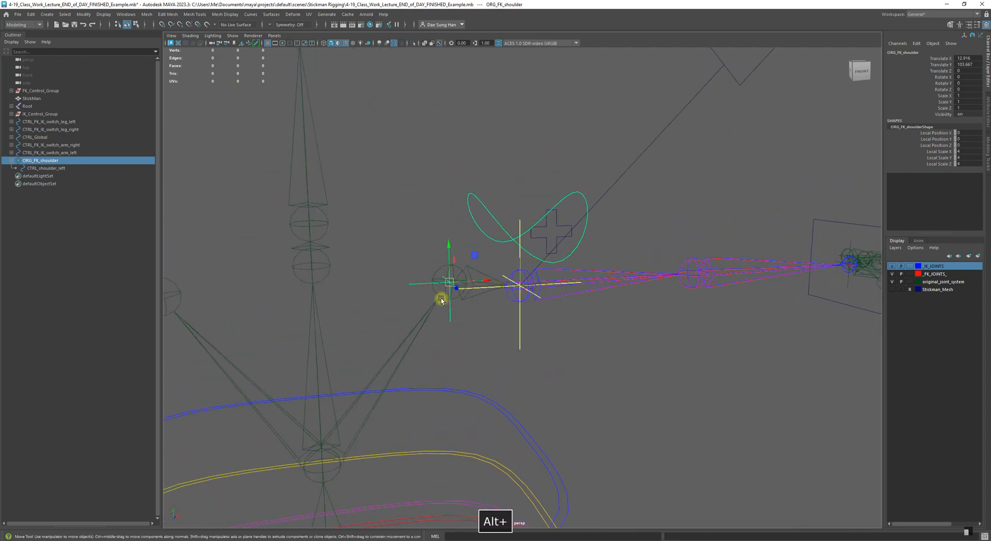
pyautogui.keyDown('alt'); pyautogui.moveTo(417, 294); pyautogui.dragTo(407, 278); pyautogui.keyUp('alt')
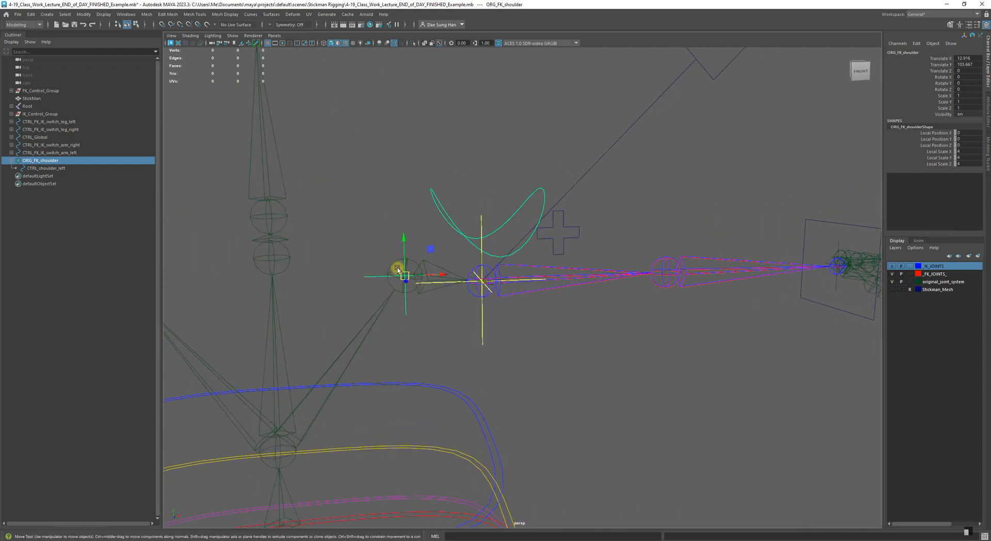
pyautogui.keyDown('alt'); pyautogui.moveTo(397, 250); pyautogui.dragTo(448, 281, button='right'); pyautogui.keyUp('alt')
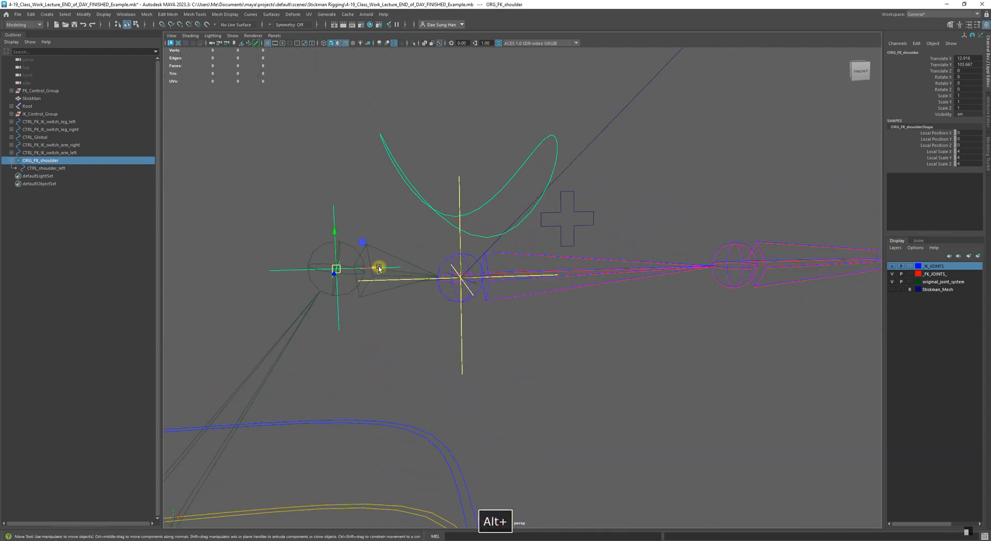
pyautogui.keyDown('alt'); pyautogui.moveTo(474, 260); pyautogui.dragTo(442, 299); pyautogui.keyUp('alt')
# Select the DEFORM_shoulder_left joint with the Rotate tool and compare its axes with the locator's orientation.
pyautogui.click(483, 350)
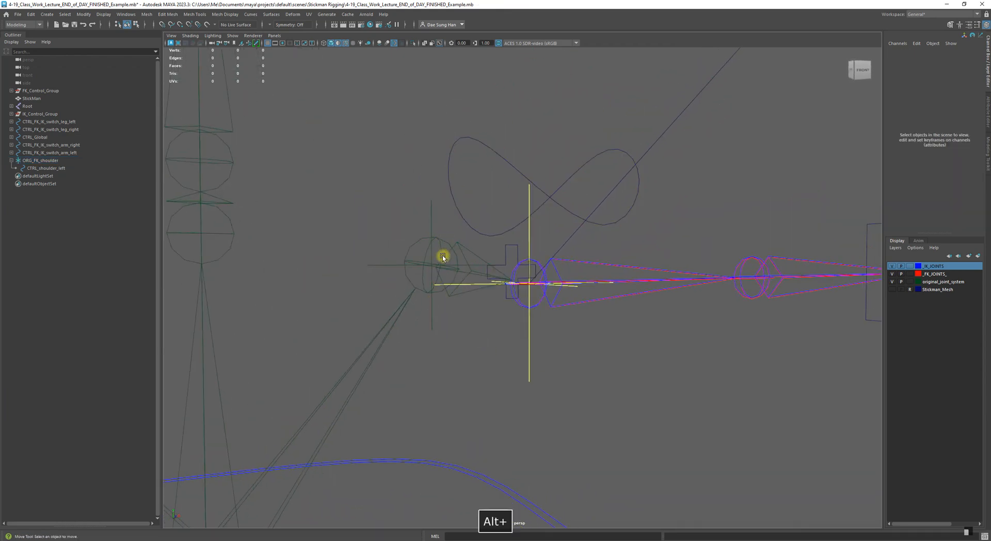
pyautogui.keyDown('alt'); pyautogui.moveTo(442, 257); pyautogui.dragTo(369, 259); pyautogui.keyUp('alt')
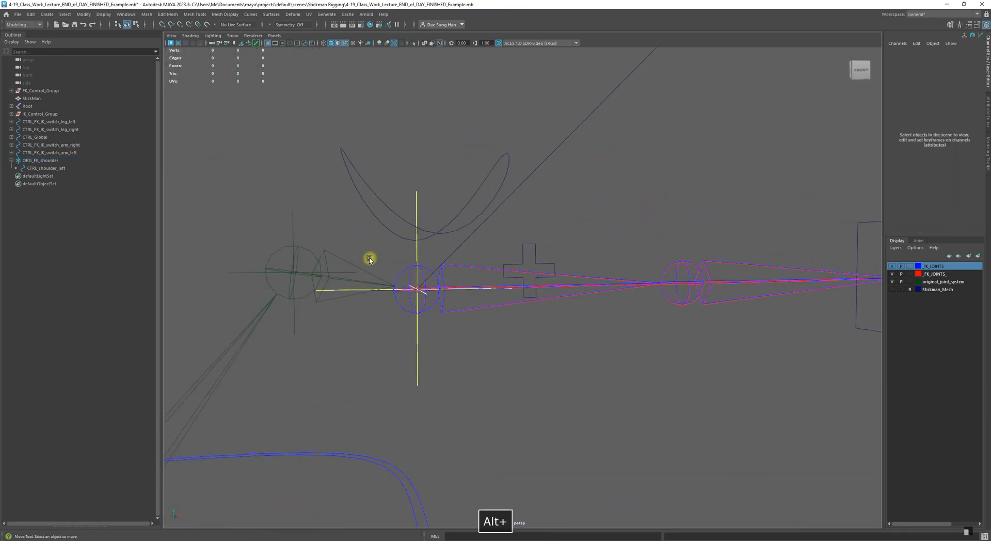
pyautogui.press('e')
pyautogui.click(325, 251)
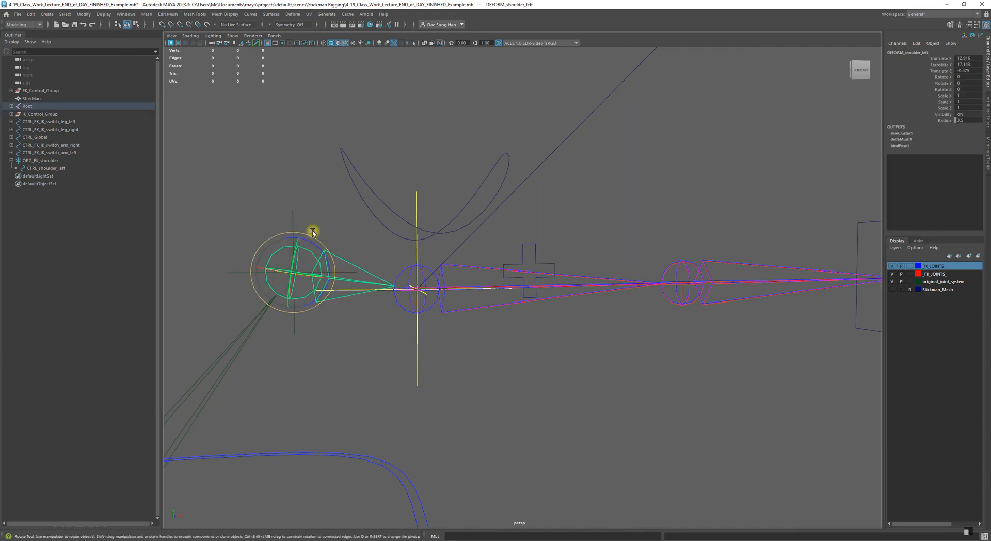
pyautogui.keyDown('alt'); pyautogui.moveTo(302, 241); pyautogui.dragTo(297, 323); pyautogui.keyUp('alt')
pyautogui.click(567, 312)
# Undo the snap of ORG_FK_shoulder to the left shoulder joint.
pyautogui.press('z')
pyautogui.press('z')
pyautogui.press('z')
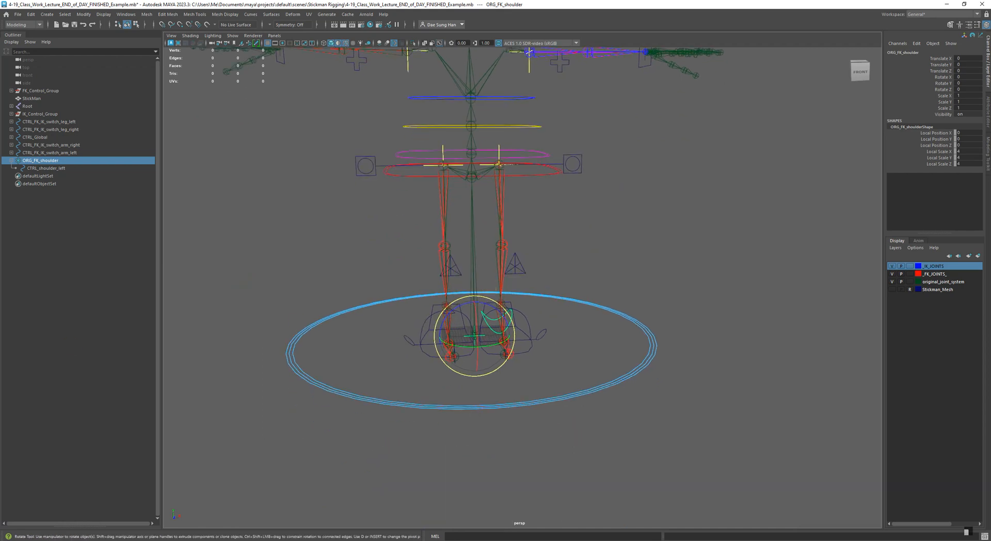
# Select the ORG_FK_shoulder locator and add the DEFORM_shoulder_left joint to the selection as the match target.
pyautogui.keyDown('alt'); pyautogui.moveTo(528, 299); pyautogui.dragTo(604, 322, button='right'); pyautogui.keyUp('alt')
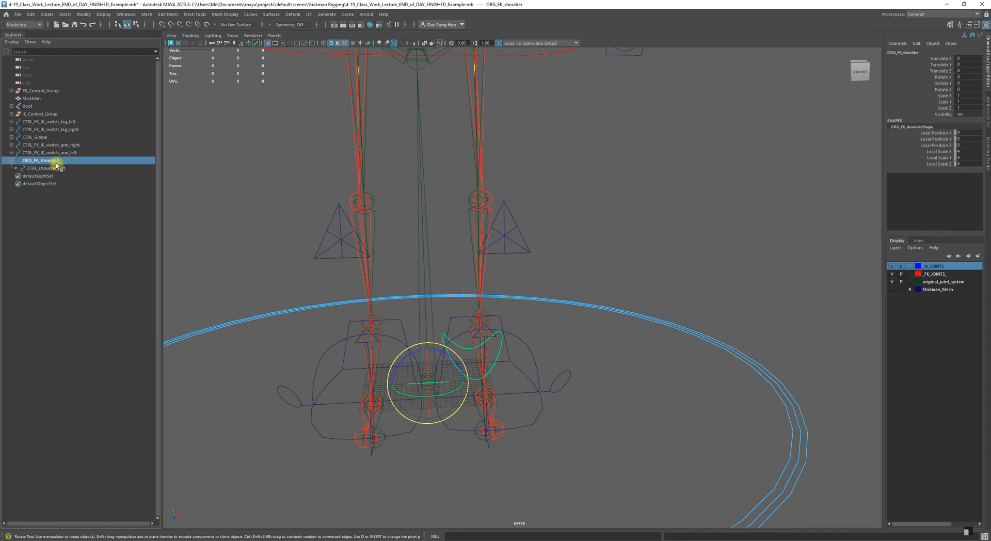
pyautogui.click(69, 254)
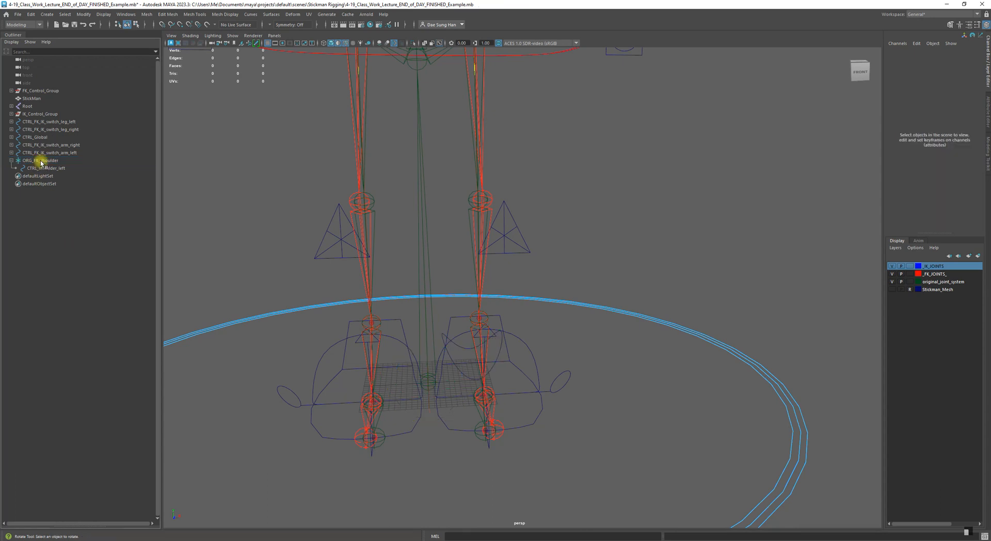
pyautogui.click(43, 163)
pyautogui.press('w')
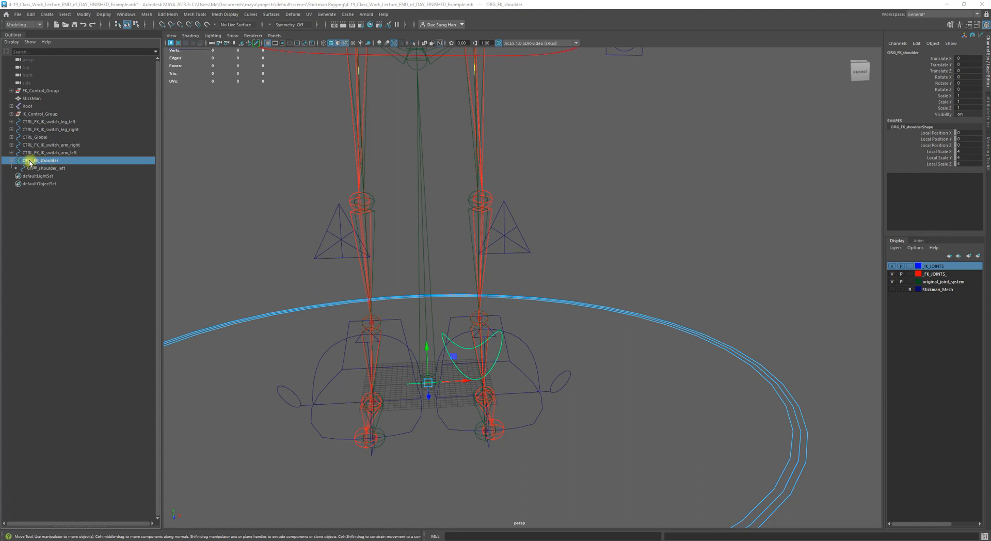
pyautogui.keyDown('alt'); pyautogui.moveTo(570, 140); pyautogui.dragTo(554, 282, button='middle'); pyautogui.keyUp('alt')
pyautogui.keyDown('alt'); pyautogui.moveTo(554, 282); pyautogui.dragTo(459, 216, button='right'); pyautogui.keyUp('alt')
pyautogui.keyDown('alt'); pyautogui.moveTo(460, 216); pyautogui.dragTo(454, 236, button='middle'); pyautogui.keyUp('alt')
pyautogui.keyDown('alt'); pyautogui.moveTo(454, 236); pyautogui.dragTo(605, 218, button='right'); pyautogui.keyUp('alt')
pyautogui.keyDown('shift'); pyautogui.click(570, 199); pyautogui.keyUp('shift')
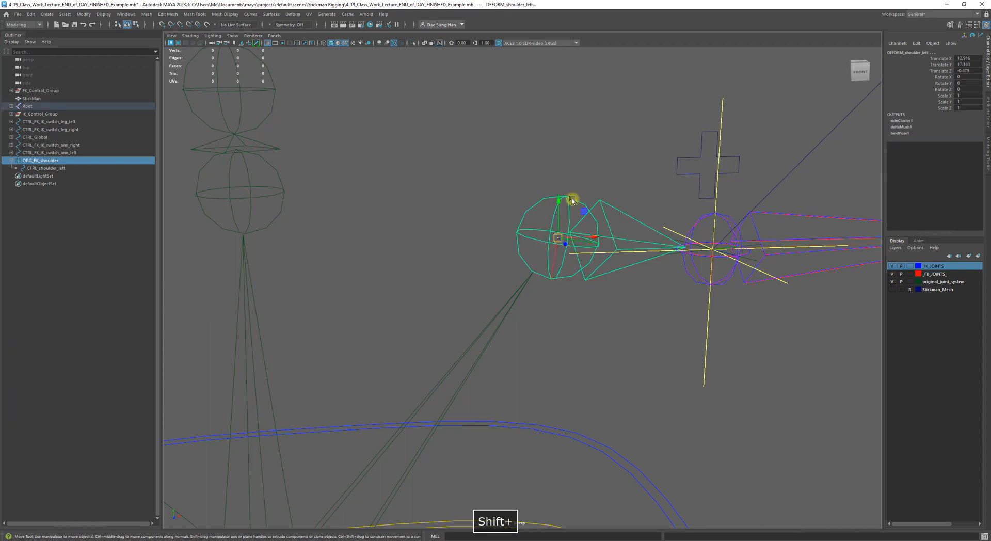
# Review the selected locator at the rig's base and the selected left shoulder joint from several distances.
pyautogui.keyDown('alt'); pyautogui.moveTo(569, 215); pyautogui.dragTo(519, 214); pyautogui.keyUp('alt')
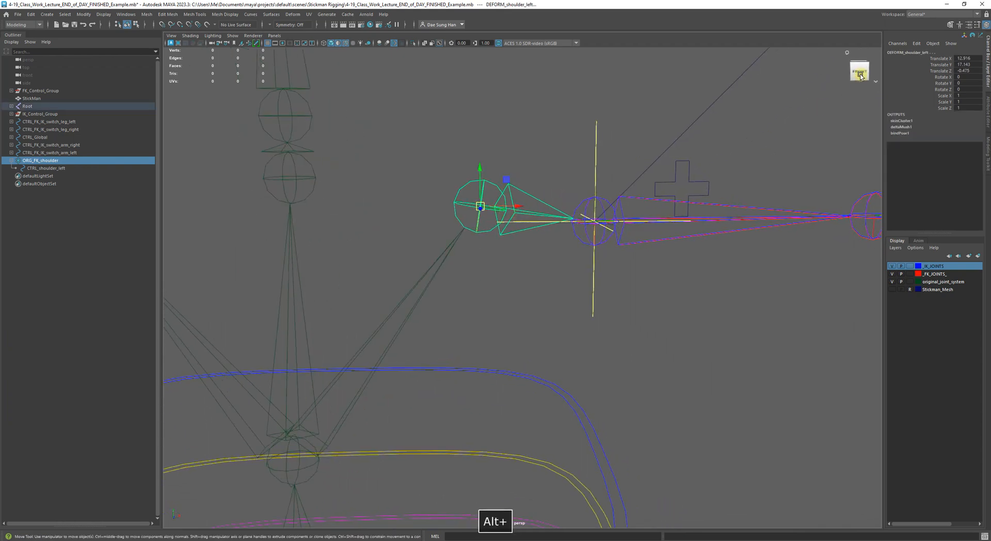
pyautogui.moveTo(629, 217)
pyautogui.keyDown('alt'); pyautogui.mouseDown(button='right')
pyautogui.moveTo(525, 261)
pyautogui.moveTo(460, 307)
pyautogui.mouseUp(button='right'); pyautogui.keyUp('alt')
pyautogui.keyDown('alt'); pyautogui.moveTo(450, 315); pyautogui.dragTo(432, 189, button='middle'); pyautogui.keyUp('alt')
pyautogui.keyDown('alt'); pyautogui.moveTo(446, 459); pyautogui.dragTo(434, 239, button='middle'); pyautogui.keyUp('alt')
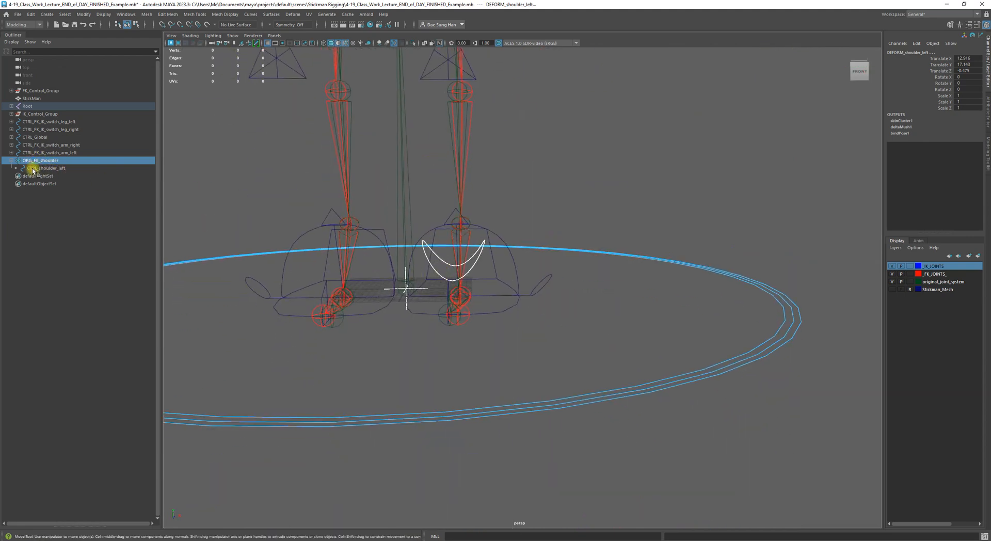
pyautogui.moveTo(33, 171); pyautogui.dragTo(21, 161)
pyautogui.keyDown('alt'); pyautogui.moveTo(402, 170); pyautogui.dragTo(400, 250); pyautogui.keyUp('alt')
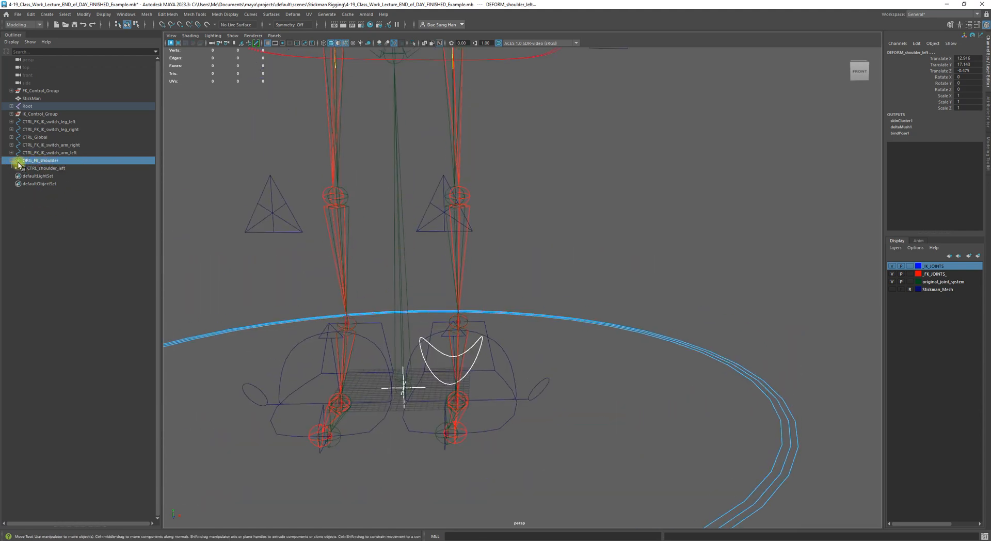
pyautogui.keyDown('alt'); pyautogui.moveTo(445, 173); pyautogui.dragTo(402, 449, button='middle'); pyautogui.keyUp('alt')
pyautogui.keyDown('alt'); pyautogui.moveTo(443, 170); pyautogui.dragTo(453, 392, button='middle'); pyautogui.keyUp('alt')
pyautogui.keyDown('alt'); pyautogui.moveTo(356, 361); pyautogui.dragTo(400, 344, button='right'); pyautogui.keyUp('alt')
pyautogui.keyDown('alt'); pyautogui.moveTo(400, 345); pyautogui.dragTo(491, 223); pyautogui.keyUp('alt')
pyautogui.keyDown('alt'); pyautogui.moveTo(632, 356); pyautogui.dragTo(487, 378, button='right'); pyautogui.keyUp('alt')
pyautogui.keyDown('alt'); pyautogui.moveTo(559, 392); pyautogui.dragTo(562, 274, button='middle'); pyautogui.keyUp('alt')
pyautogui.keyDown('alt'); pyautogui.moveTo(561, 274); pyautogui.dragTo(443, 261, button='right'); pyautogui.keyUp('alt')
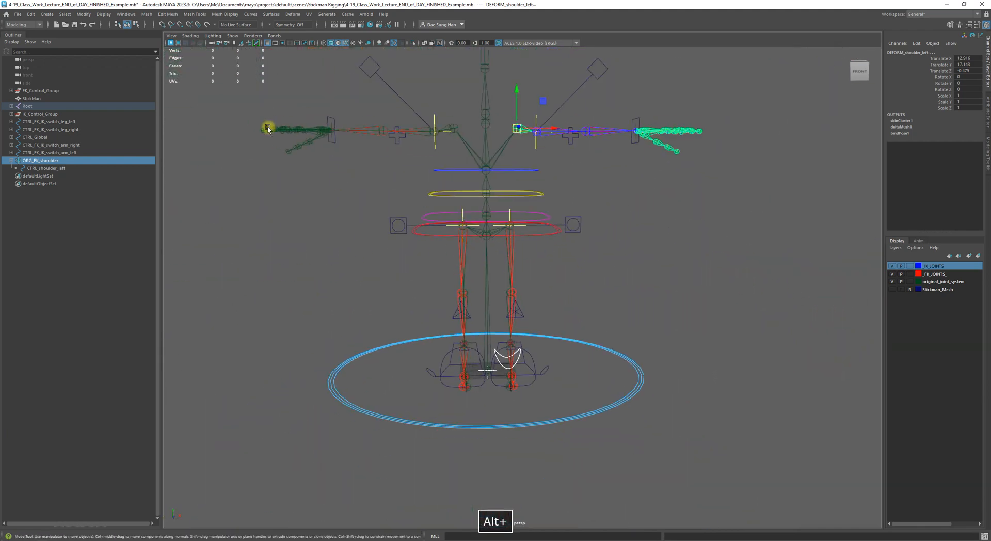
# Match all transforms of ORG_FK_shoulder to the DEFORM_shoulder_left joint.
pyautogui.click(83, 14)
pyautogui.moveTo(118, 59)
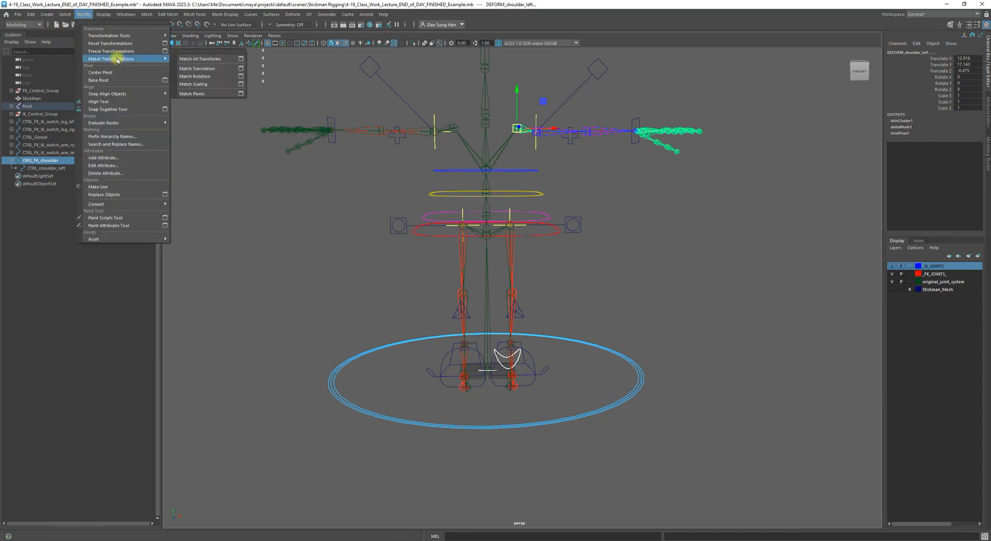
pyautogui.click(207, 60)
# Inspect the matched ORG_FK_shoulder locator's position and orientation at the left shoulder joint, together with its controller curve.
pyautogui.keyDown('alt'); pyautogui.moveTo(560, 168); pyautogui.dragTo(518, 254); pyautogui.keyUp('alt')
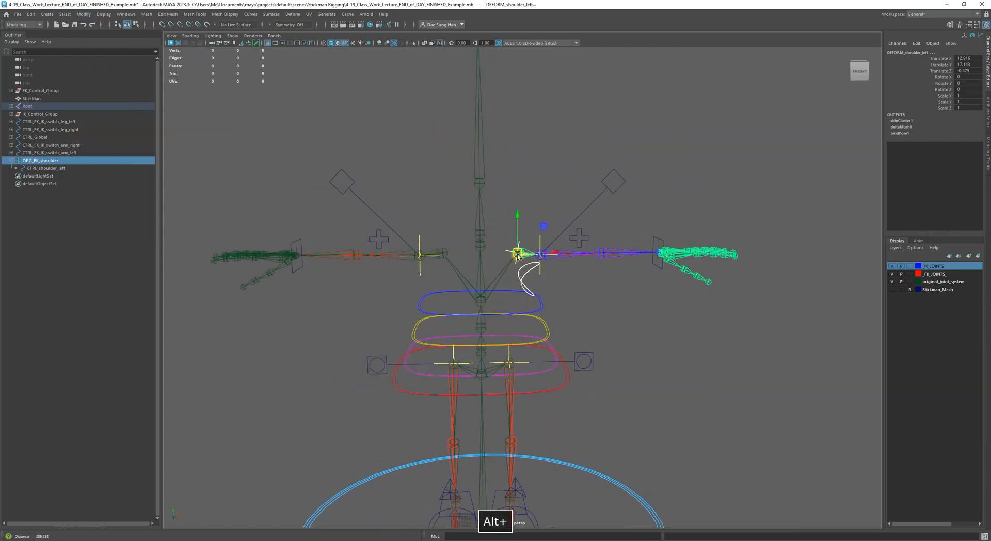
pyautogui.keyDown('alt'); pyautogui.moveTo(518, 254); pyautogui.dragTo(555, 339, button='right'); pyautogui.keyUp('alt')
pyautogui.keyDown('alt'); pyautogui.moveTo(555, 339); pyautogui.dragTo(520, 219); pyautogui.keyUp('alt')
pyautogui.keyDown('alt'); pyautogui.moveTo(521, 219); pyautogui.dragTo(428, 330, button='right'); pyautogui.keyUp('alt')
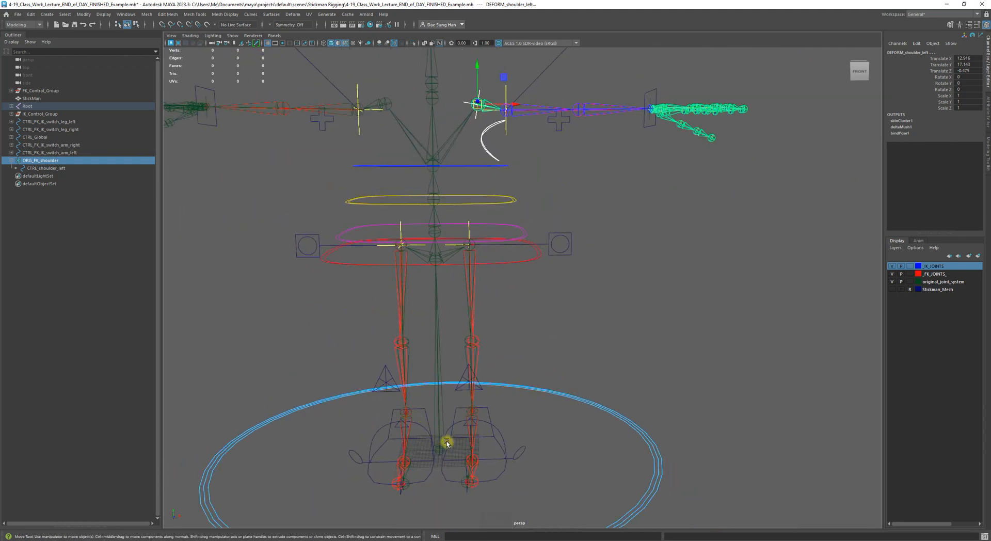
pyautogui.keyDown('alt'); pyautogui.moveTo(478, 126); pyautogui.dragTo(480, 215, button='middle'); pyautogui.keyUp('alt')
pyautogui.keyDown('alt'); pyautogui.moveTo(478, 215); pyautogui.dragTo(595, 241, button='right'); pyautogui.keyUp('alt')
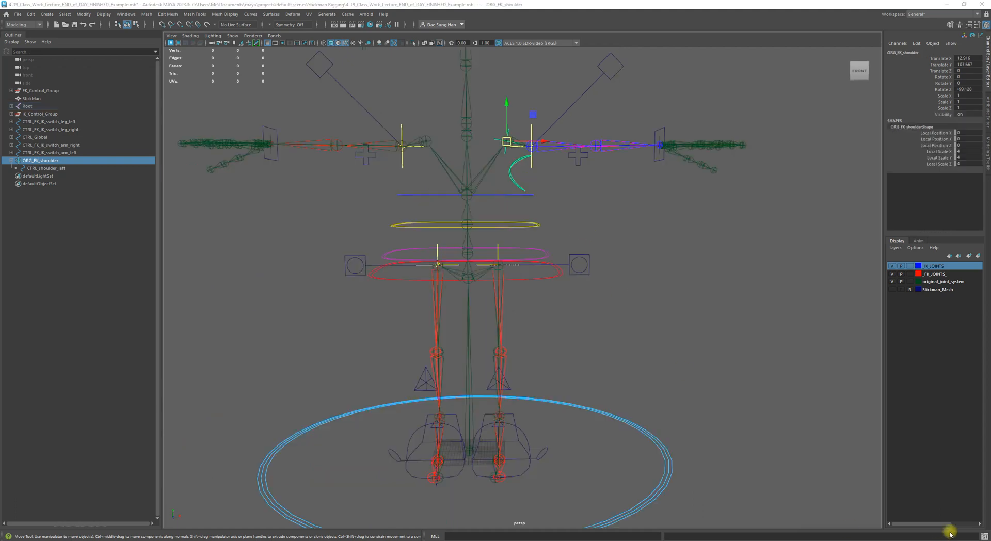
pyautogui.keyDown('alt'); pyautogui.moveTo(570, 265); pyautogui.dragTo(555, 341, button='middle'); pyautogui.keyUp('alt')
pyautogui.keyDown('alt'); pyautogui.moveTo(555, 341); pyautogui.dragTo(607, 282, button='right'); pyautogui.keyUp('alt')
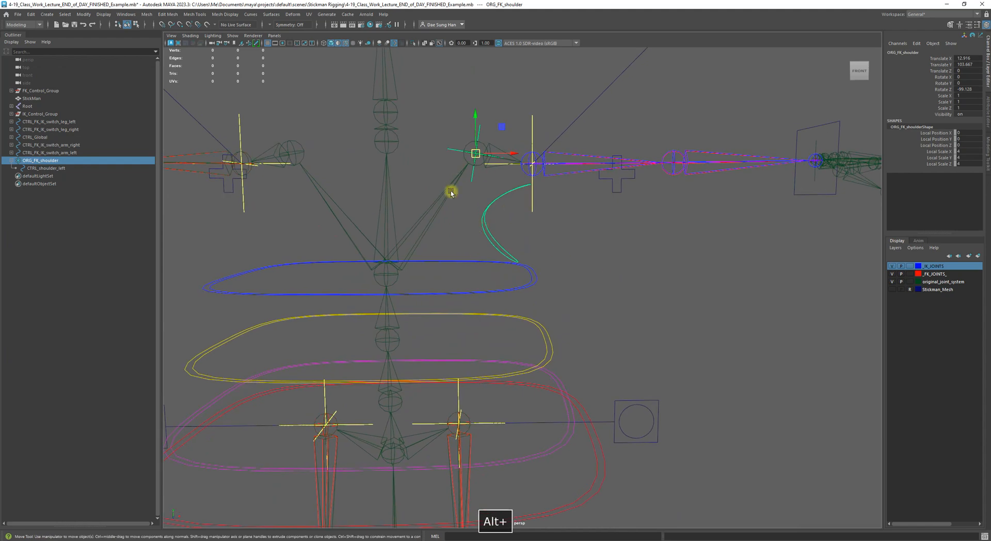
pyautogui.keyDown('alt'); pyautogui.moveTo(516, 194); pyautogui.dragTo(535, 184); pyautogui.keyUp('alt')
pyautogui.keyDown('alt'); pyautogui.moveTo(534, 184); pyautogui.dragTo(522, 240, button='middle'); pyautogui.keyUp('alt')
pyautogui.keyDown('alt'); pyautogui.moveTo(522, 241); pyautogui.dragTo(549, 239, button='right'); pyautogui.keyUp('alt')
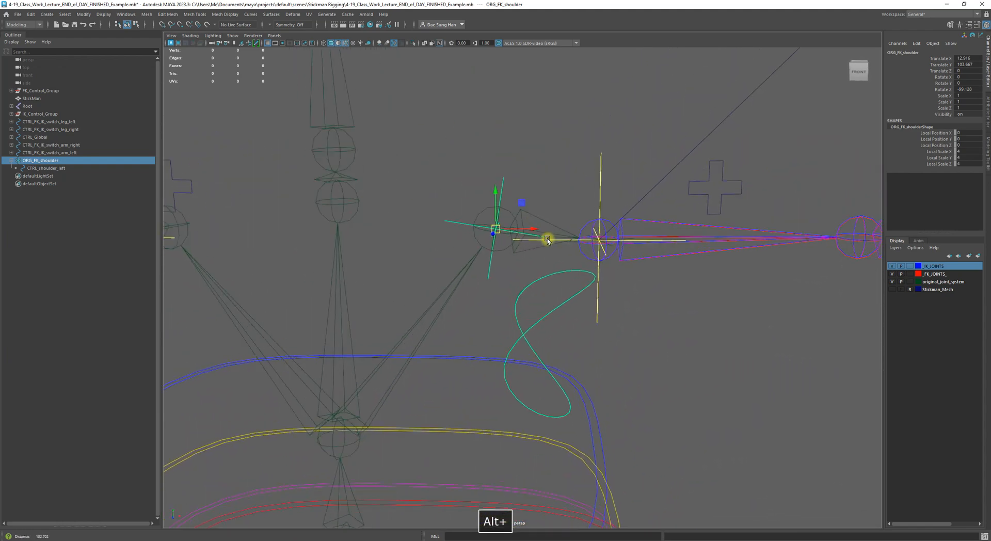
# Compare the channel values of ORG_FK_shoulder with those of its child CTRL_shoulder_left.
pyautogui.click(62, 205)
pyautogui.click(41, 162)
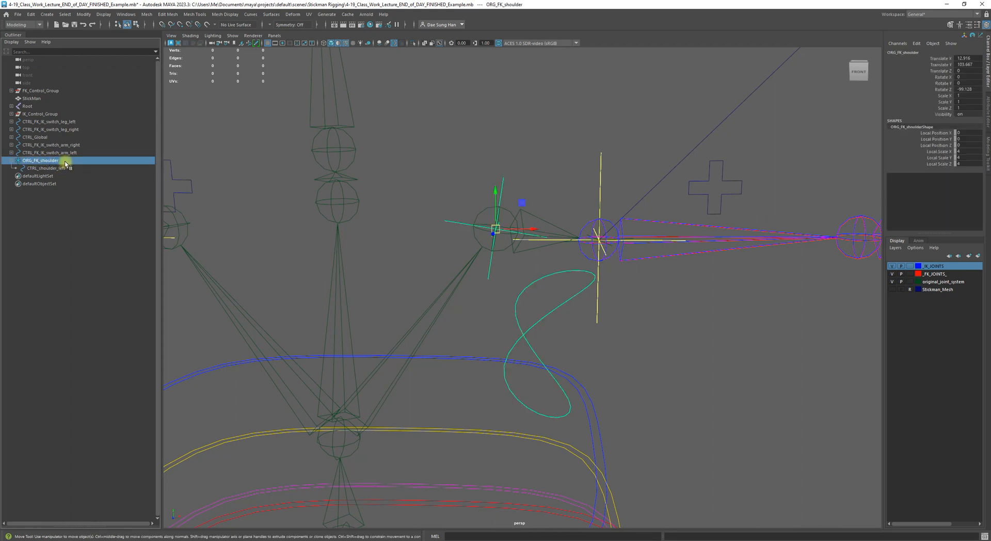
pyautogui.click(46, 168)
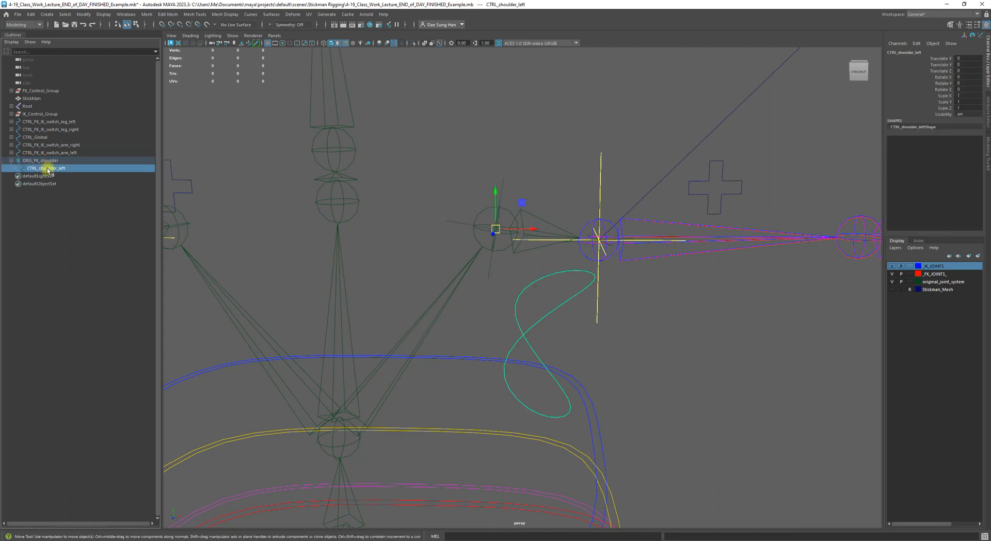
pyautogui.keyDown('alt'); pyautogui.moveTo(398, 238); pyautogui.dragTo(365, 207, button='middle'); pyautogui.keyUp('alt')
# Examine the rotation axes and the Translate and Rotate channels of ORG_FK_shoulder against the whole rig.
pyautogui.click(40, 160)
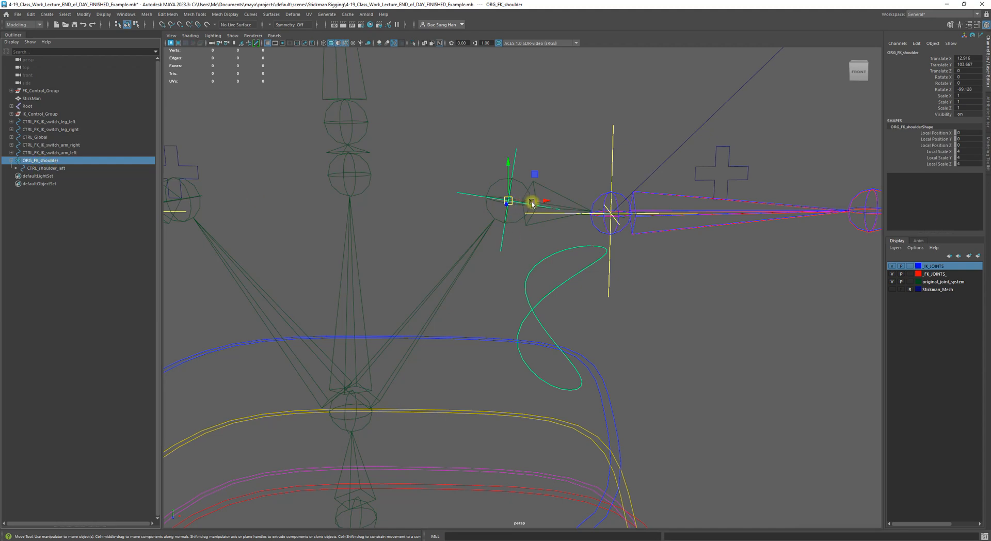
pyautogui.press('e')
pyautogui.keyDown('alt'); pyautogui.moveTo(667, 216); pyautogui.dragTo(556, 207); pyautogui.keyUp('alt')
pyautogui.keyDown('alt'); pyautogui.moveTo(536, 174); pyautogui.dragTo(466, 197); pyautogui.keyUp('alt')
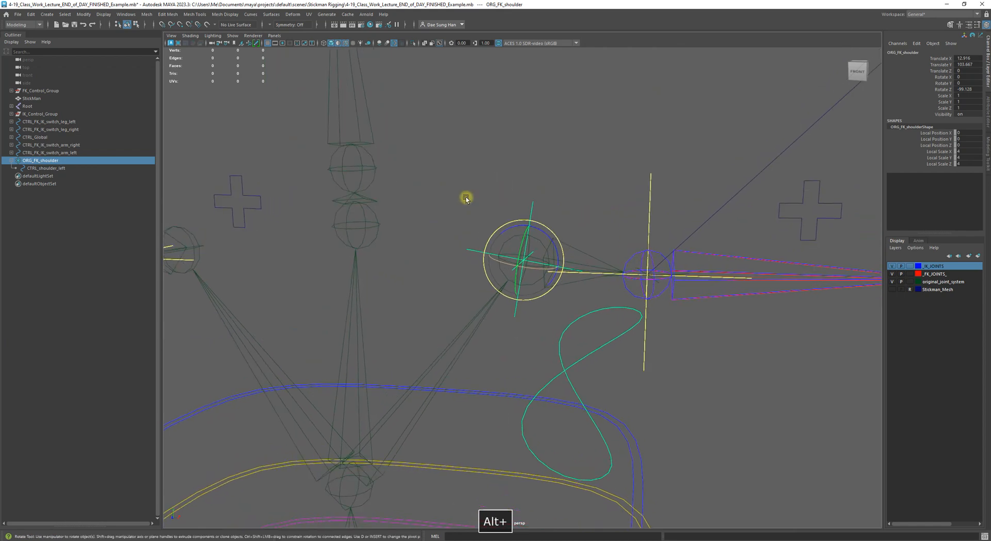
pyautogui.keyDown('alt'); pyautogui.moveTo(553, 256); pyautogui.dragTo(615, 225); pyautogui.keyUp('alt')
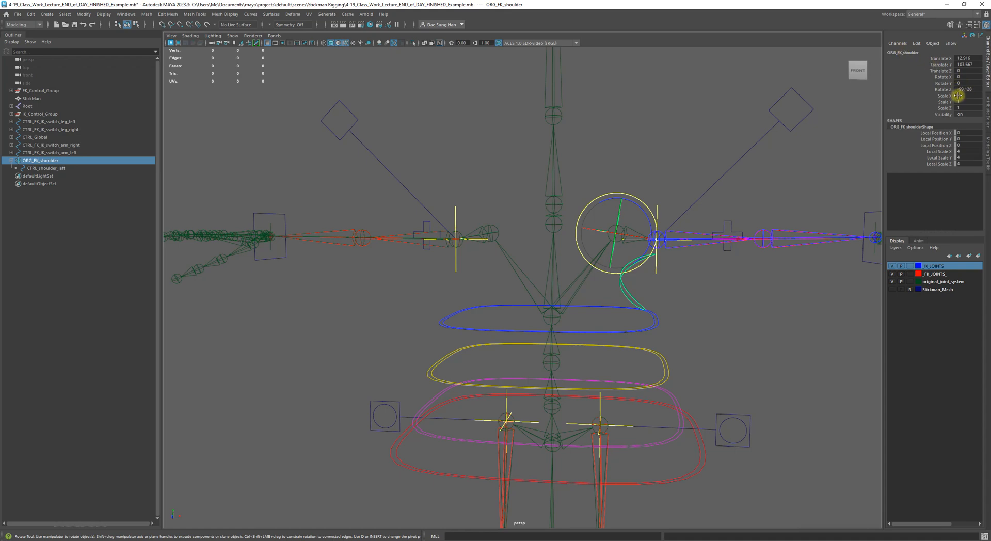
pyautogui.keyDown('alt'); pyautogui.moveTo(646, 353); pyautogui.dragTo(597, 204, button='middle'); pyautogui.keyUp('alt')
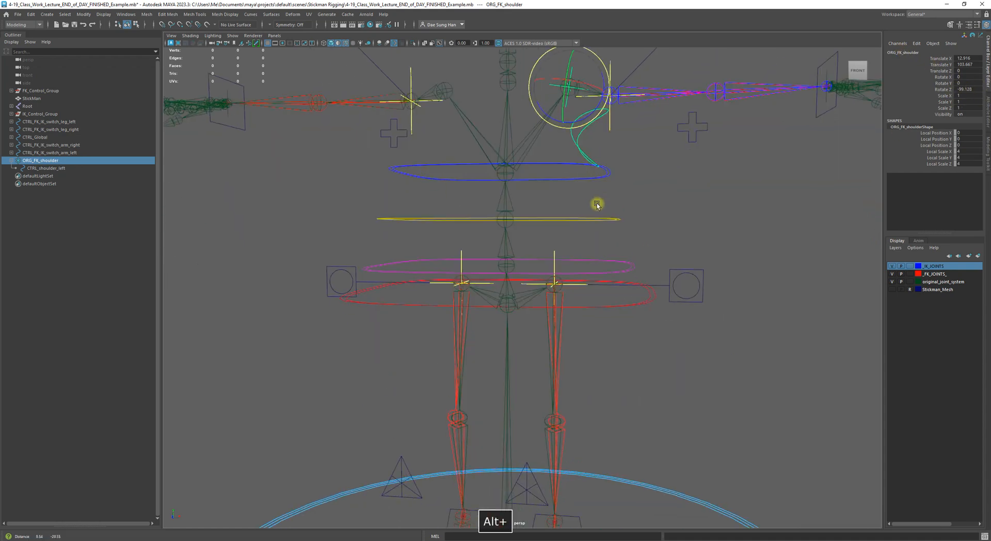
pyautogui.keyDown('alt'); pyautogui.moveTo(597, 203); pyautogui.dragTo(549, 236, button='right'); pyautogui.keyUp('alt')
pyautogui.keyDown('alt'); pyautogui.moveTo(546, 291); pyautogui.dragTo(541, 222, button='middle'); pyautogui.keyUp('alt')
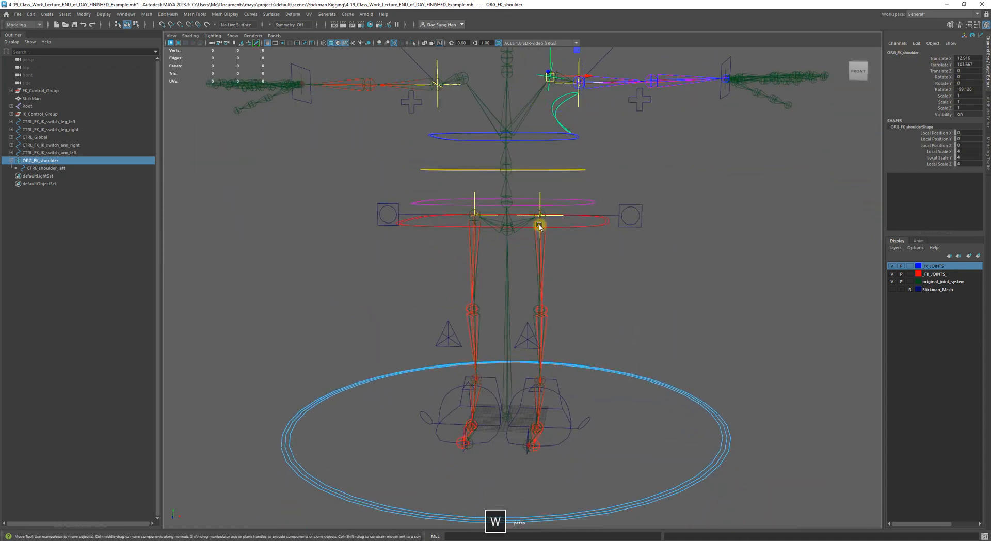
pyautogui.keyDown('alt'); pyautogui.moveTo(635, 94); pyautogui.dragTo(637, 206, button='middle'); pyautogui.keyUp('alt')
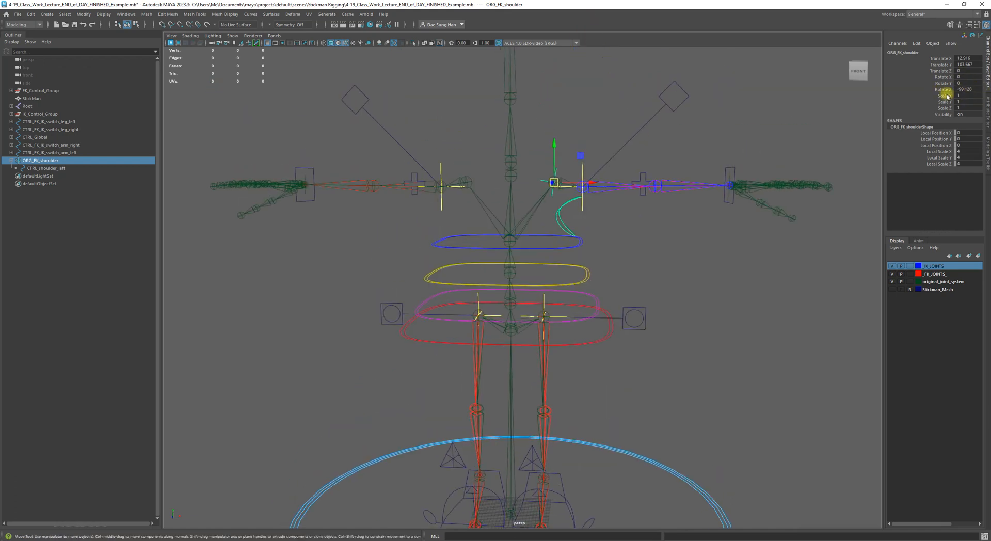
pyautogui.keyDown('alt'); pyautogui.moveTo(527, 338); pyautogui.dragTo(513, 234, button='middle'); pyautogui.keyUp('alt')
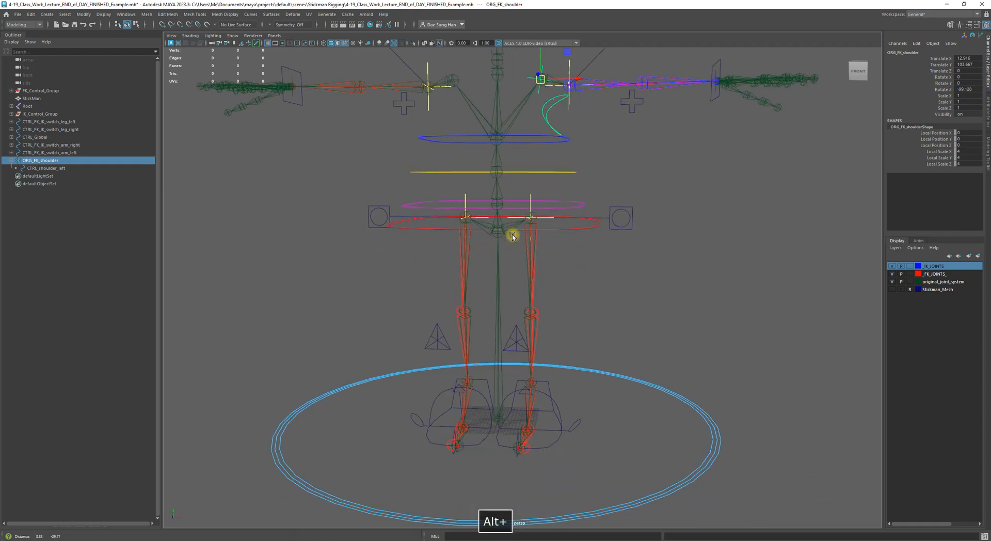
# Review the placement of the ORG_FK_shoulder locator in the rig from front and raised views.
pyautogui.keyDown('alt'); pyautogui.moveTo(513, 235); pyautogui.dragTo(466, 234, button='right'); pyautogui.keyUp('alt')
pyautogui.keyDown('alt'); pyautogui.moveTo(477, 196); pyautogui.dragTo(463, 238, button='middle'); pyautogui.keyUp('alt')
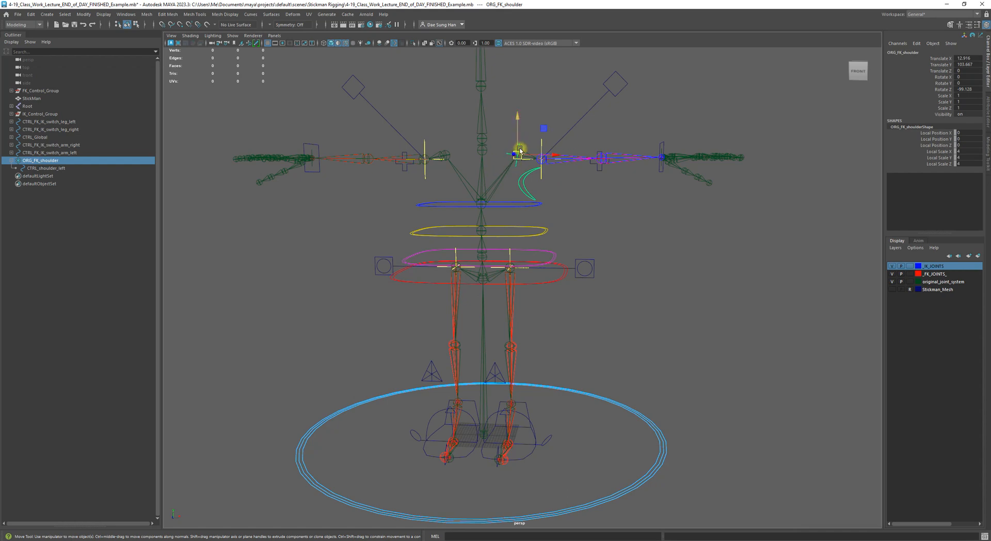
pyautogui.keyDown('alt'); pyautogui.moveTo(532, 273); pyautogui.dragTo(513, 316); pyautogui.keyUp('alt')
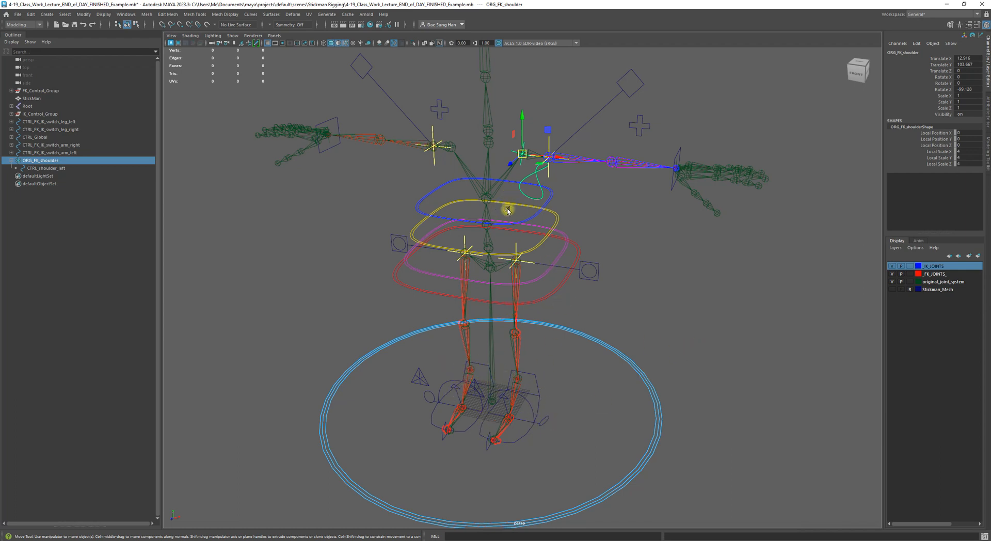
pyautogui.keyDown('alt'); pyautogui.moveTo(507, 274); pyautogui.dragTo(510, 297); pyautogui.keyUp('alt')
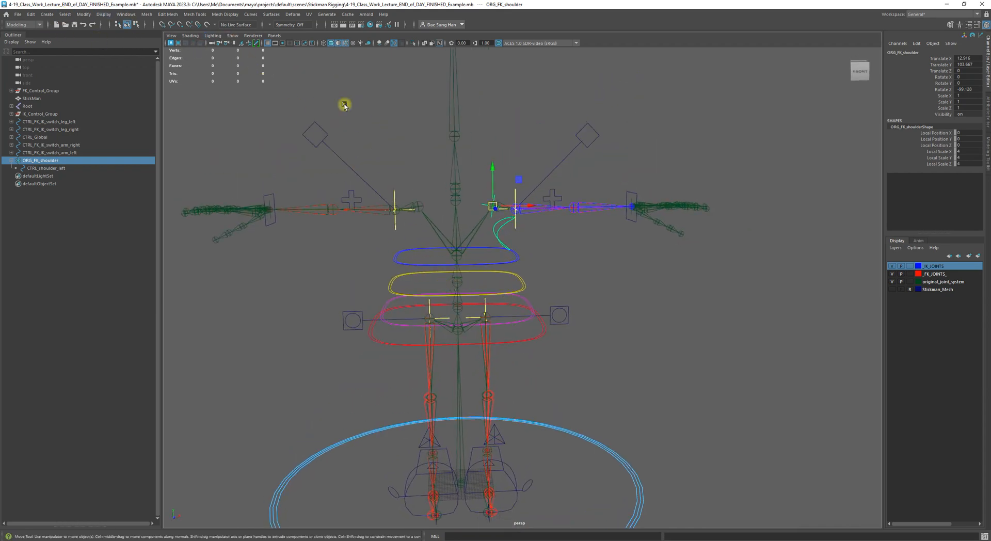
pyautogui.keyDown('alt'); pyautogui.moveTo(475, 176); pyautogui.dragTo(433, 188); pyautogui.keyUp('alt')
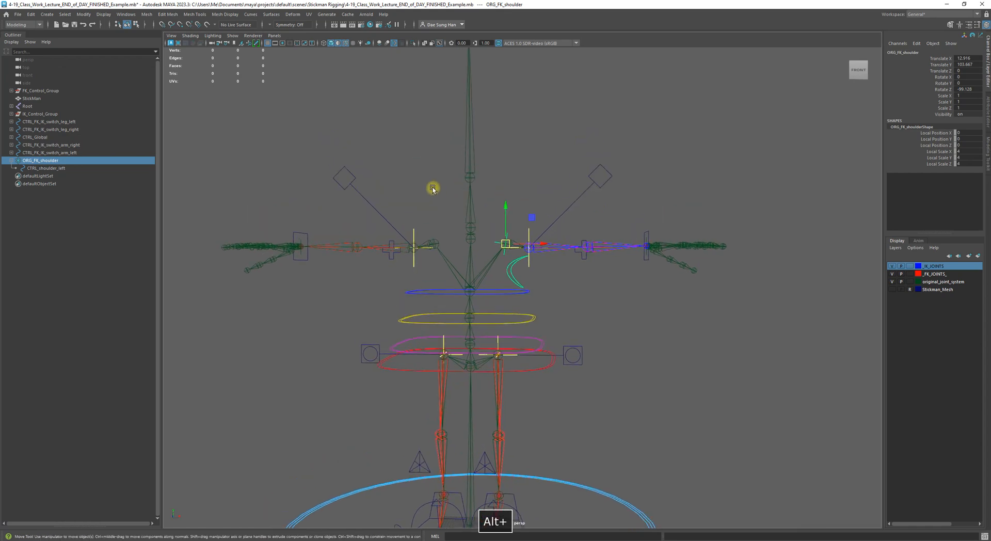
pyautogui.keyDown('alt'); pyautogui.moveTo(434, 188); pyautogui.dragTo(564, 234, button='right'); pyautogui.keyUp('alt')
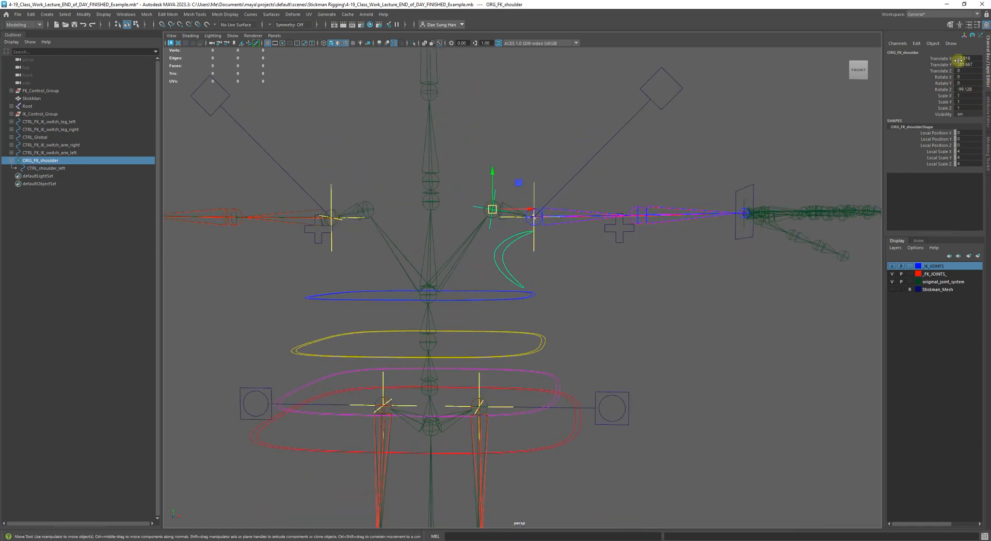
pyautogui.press('w')
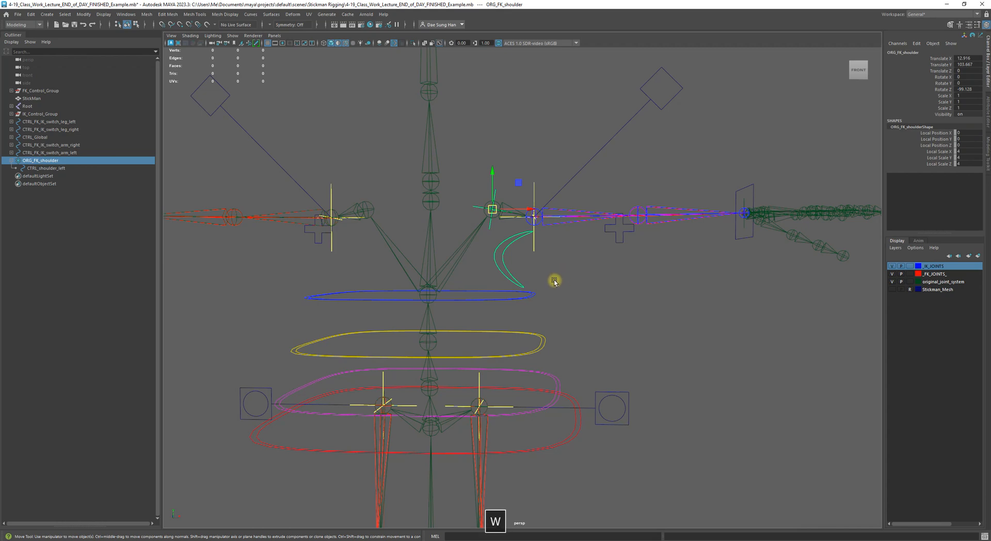
# Inspect the left shoulder controller curve relative to the shoulder joint and arm chain, close up and from the full-rig front view.
pyautogui.keyDown('alt'); pyautogui.moveTo(524, 244); pyautogui.dragTo(475, 244); pyautogui.keyUp('alt')
pyautogui.keyDown('alt'); pyautogui.moveTo(531, 253); pyautogui.dragTo(519, 323, button='middle'); pyautogui.keyUp('alt')
pyautogui.keyDown('alt'); pyautogui.moveTo(519, 322); pyautogui.dragTo(626, 364, button='right'); pyautogui.keyUp('alt')
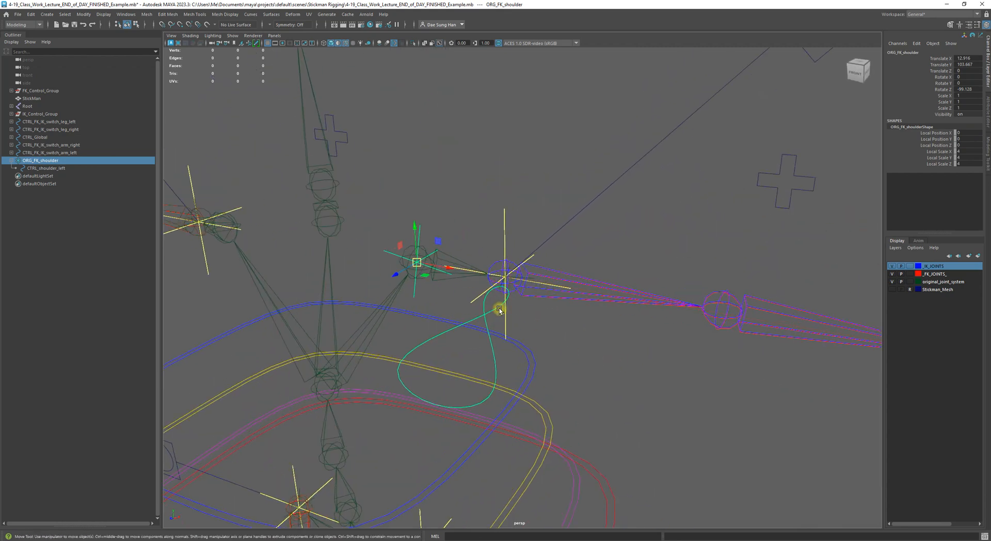
pyautogui.keyDown('alt'); pyautogui.moveTo(593, 352); pyautogui.dragTo(415, 317, button='right'); pyautogui.keyUp('alt')
pyautogui.keyDown('alt'); pyautogui.moveTo(438, 290); pyautogui.dragTo(427, 212, button='middle'); pyautogui.keyUp('alt')
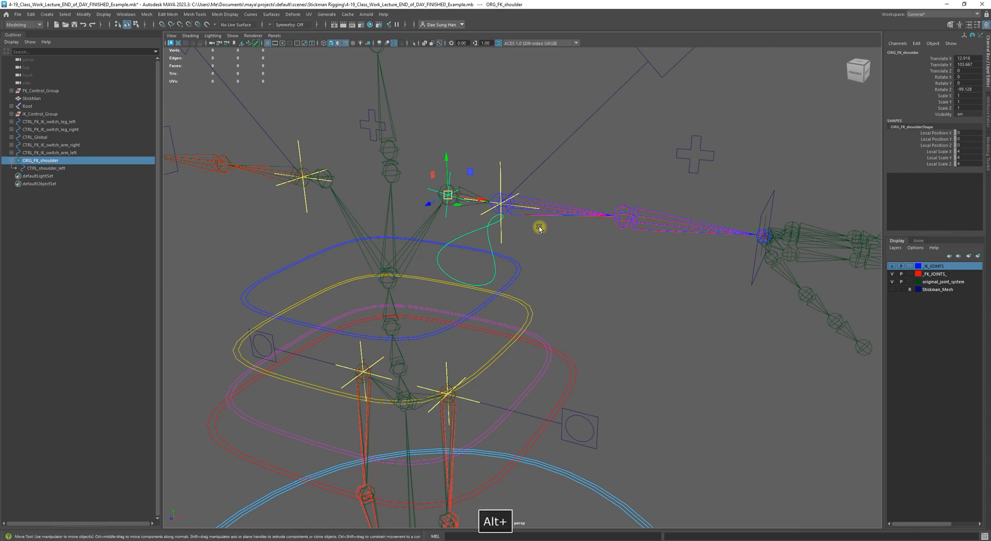
pyautogui.keyDown('alt'); pyautogui.moveTo(537, 226); pyautogui.dragTo(453, 195); pyautogui.keyUp('alt')
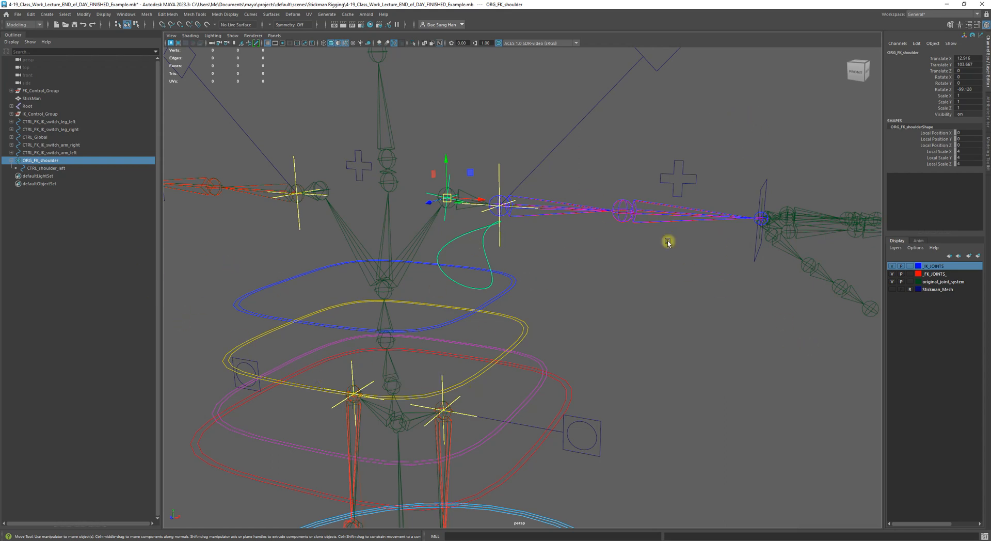
pyautogui.keyDown('alt'); pyautogui.moveTo(617, 277); pyautogui.dragTo(480, 273); pyautogui.keyUp('alt')
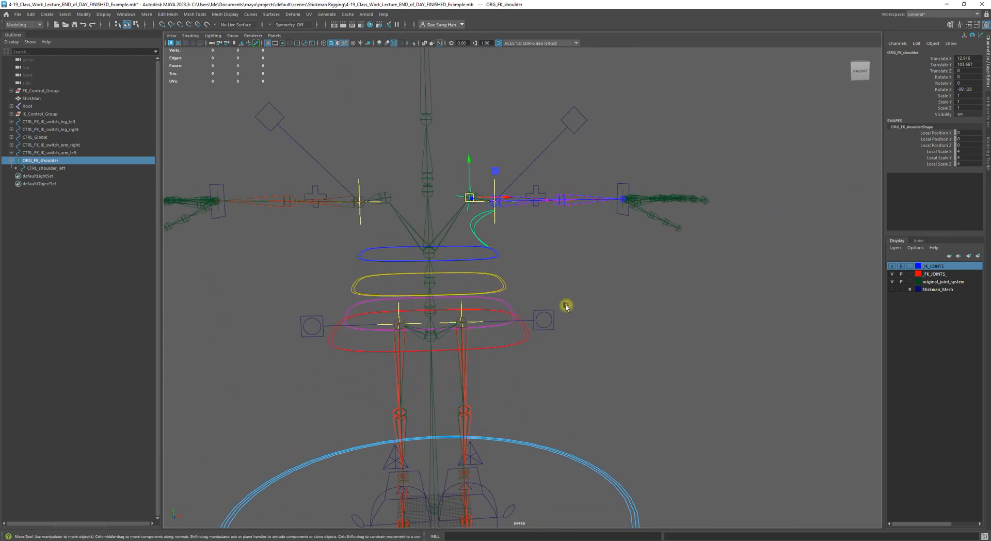
pyautogui.keyDown('alt'); pyautogui.moveTo(565, 306); pyautogui.dragTo(561, 272, button='middle'); pyautogui.keyUp('alt')
pyautogui.keyDown('alt'); pyautogui.moveTo(562, 271); pyautogui.dragTo(446, 247, button='right'); pyautogui.keyUp('alt')
pyautogui.keyDown('alt'); pyautogui.moveTo(447, 247); pyautogui.dragTo(462, 232); pyautogui.keyUp('alt')
pyautogui.keyDown('alt'); pyautogui.moveTo(462, 231); pyautogui.dragTo(484, 248, button='middle'); pyautogui.keyUp('alt')
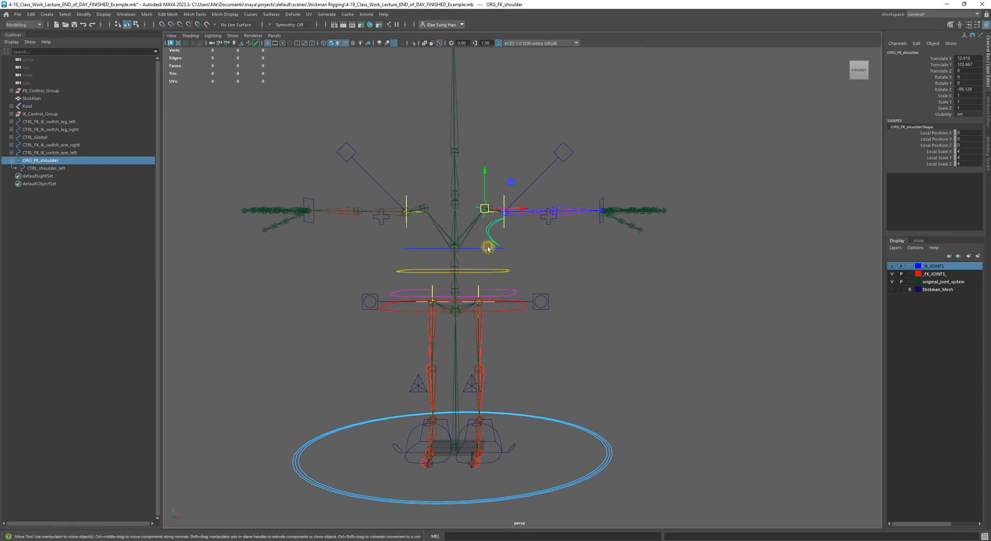
pyautogui.keyDown('alt'); pyautogui.moveTo(488, 246); pyautogui.dragTo(609, 357, button='right'); pyautogui.keyUp('alt')
# Select CTRL_shoulder_left and temporarily show the Stickman_Mesh layer to check the curve's position against the body.
pyautogui.click(609, 358)
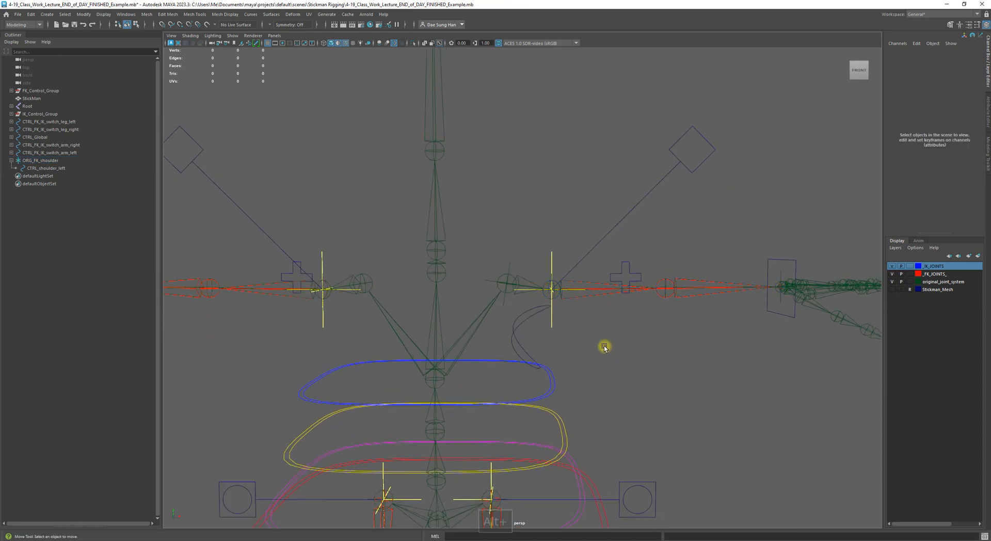
pyautogui.click(534, 325)
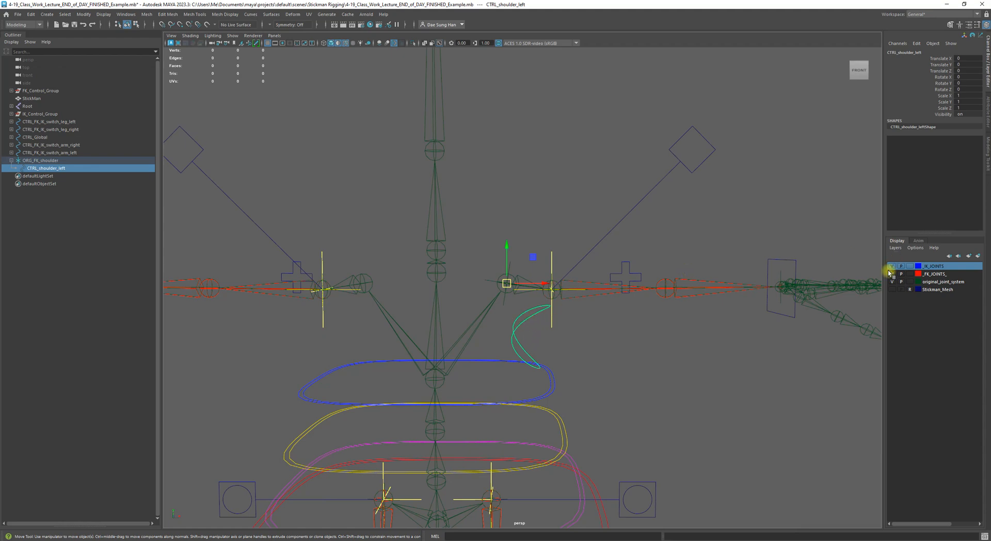
pyautogui.click(892, 289)
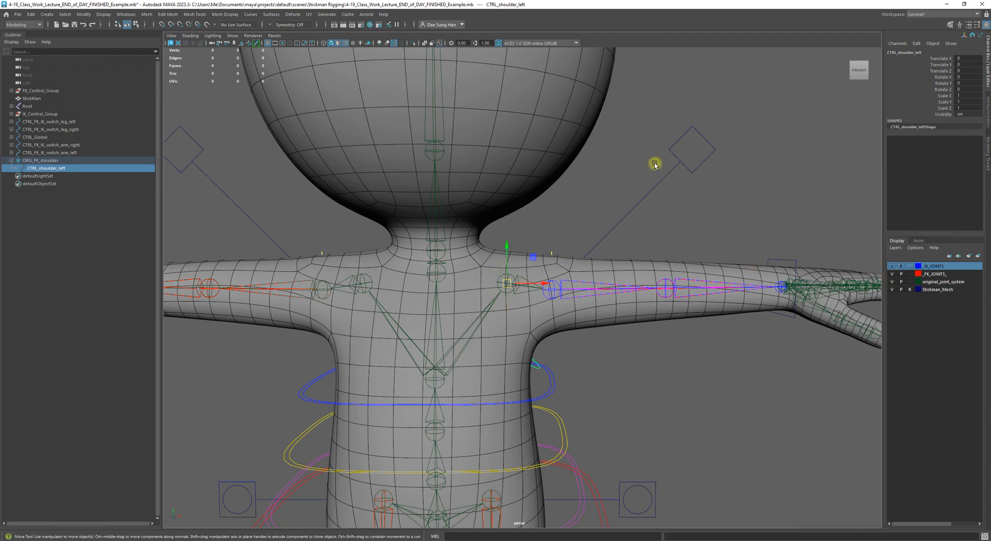
pyautogui.keyDown('alt'); pyautogui.moveTo(457, 277); pyautogui.dragTo(686, 349, button='right'); pyautogui.keyUp('alt')
pyautogui.keyDown('alt'); pyautogui.moveTo(458, 293); pyautogui.dragTo(434, 302); pyautogui.keyUp('alt')
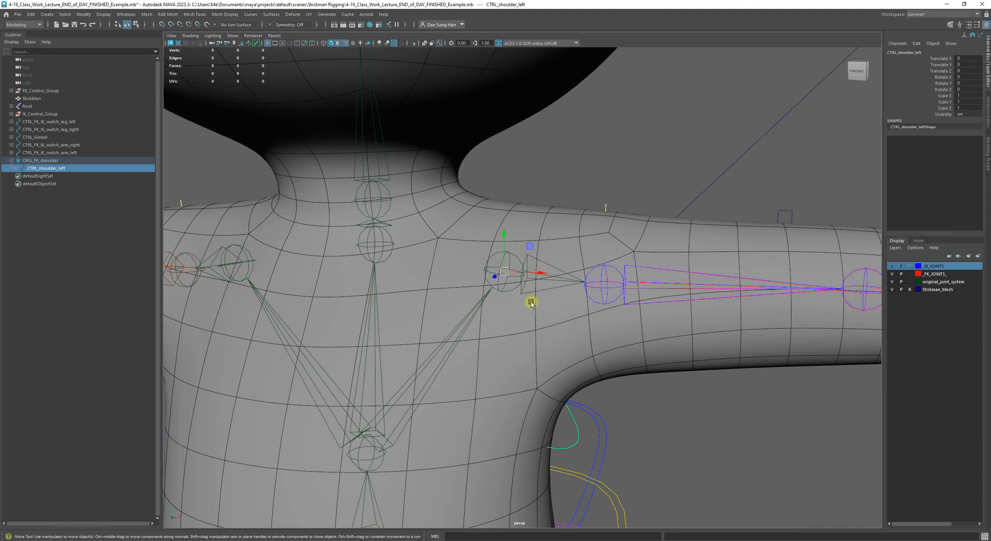
pyautogui.keyDown('alt'); pyautogui.moveTo(531, 303); pyautogui.dragTo(614, 336, button='right'); pyautogui.keyUp('alt')
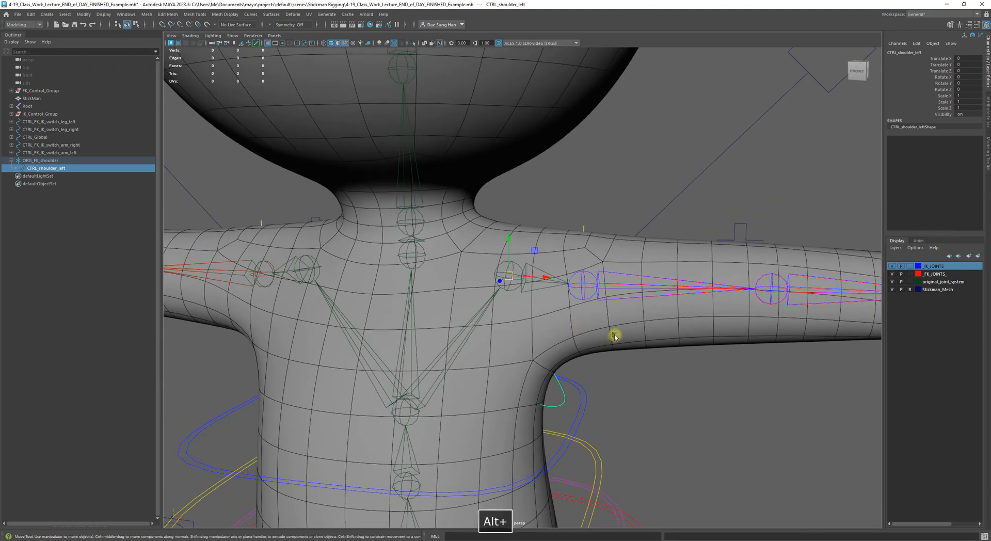
pyautogui.click(891, 289)
pyautogui.keyDown('alt'); pyautogui.moveTo(533, 360); pyautogui.dragTo(550, 232, button='middle'); pyautogui.keyUp('alt')
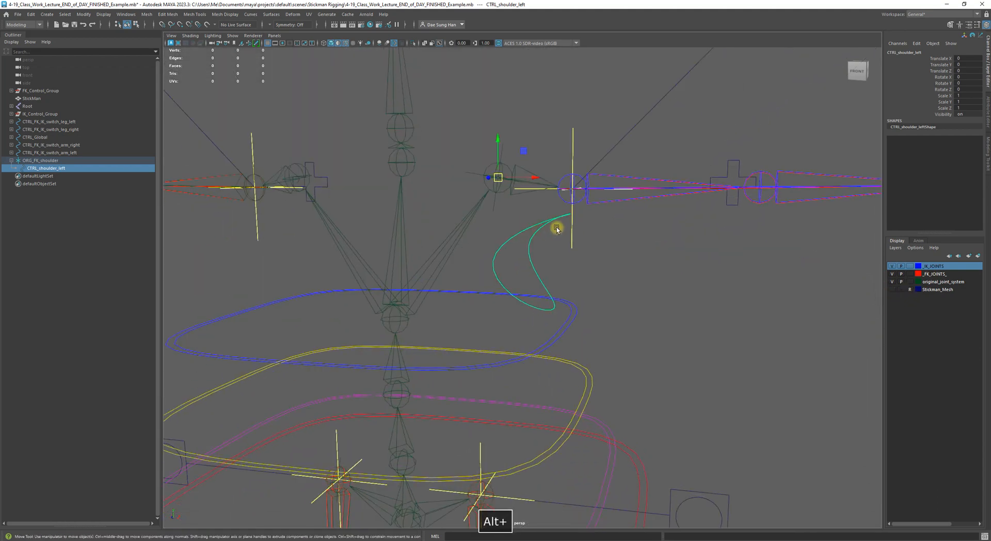
# Switch to component selection and select all control vertices of the CTRL_shoulder_left curve.
pyautogui.rightClick(544, 225)
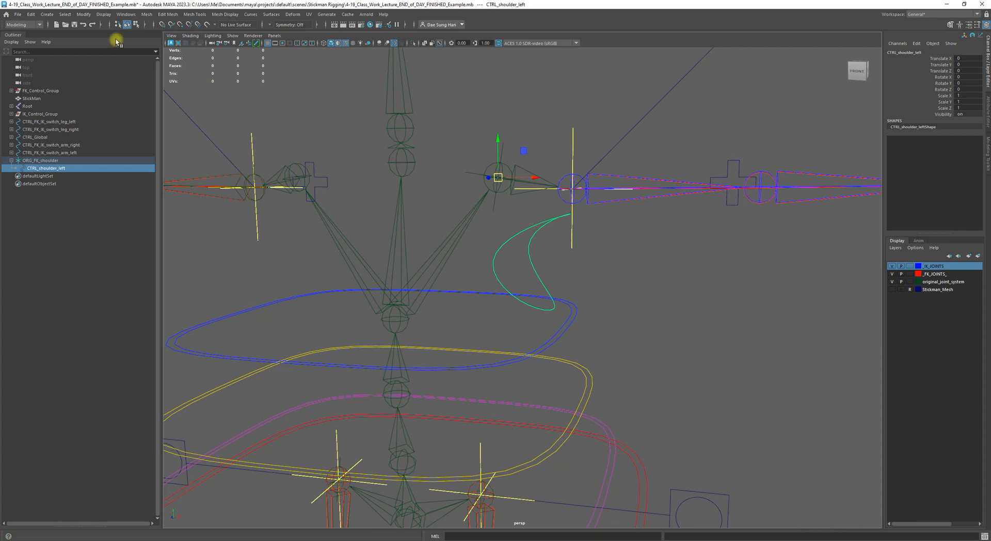
pyautogui.click(137, 26)
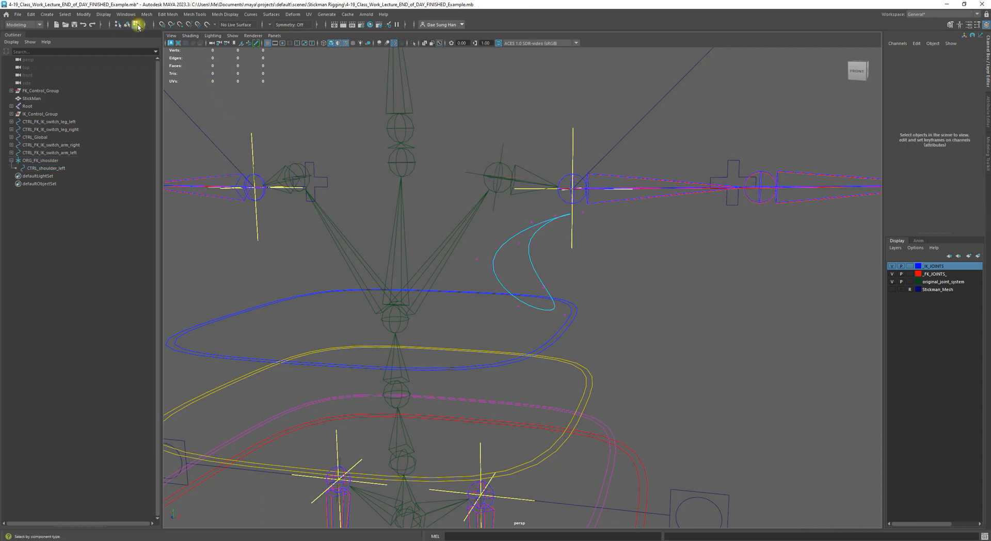
pyautogui.keyDown('alt'); pyautogui.moveTo(392, 118); pyautogui.dragTo(495, 227); pyautogui.keyUp('alt')
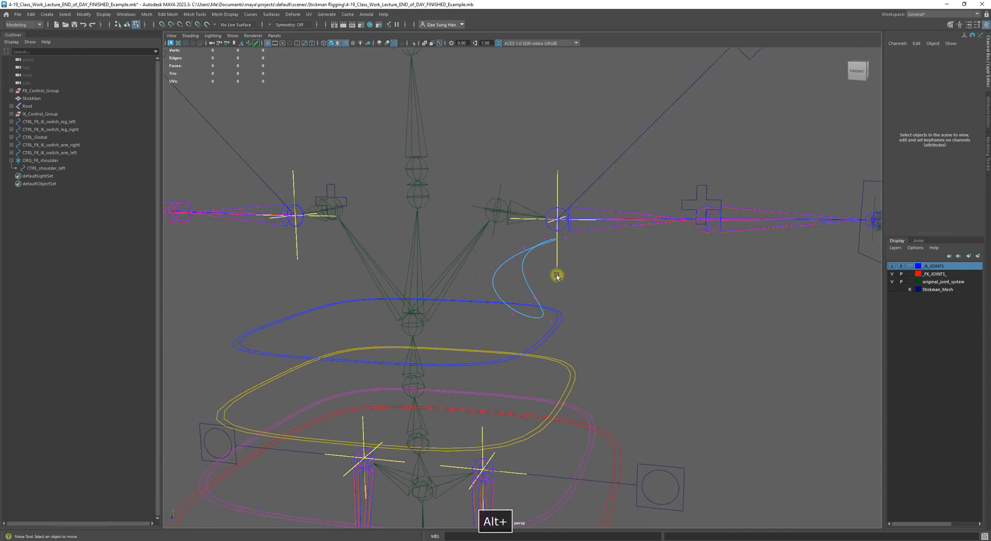
pyautogui.press('F8')
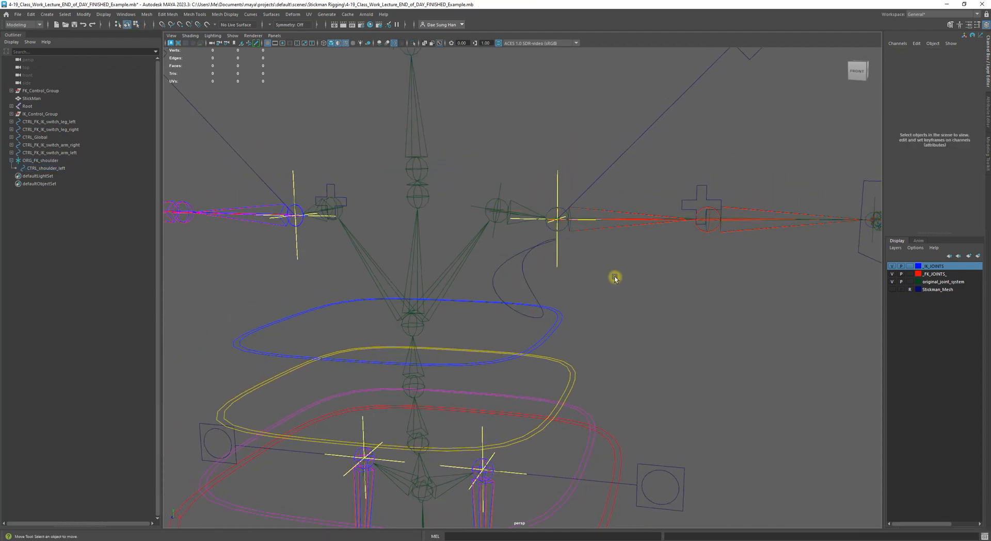
pyautogui.click(135, 25)
pyautogui.keyDown('alt'); pyautogui.moveTo(665, 264); pyautogui.dragTo(652, 285); pyautogui.keyUp('alt')
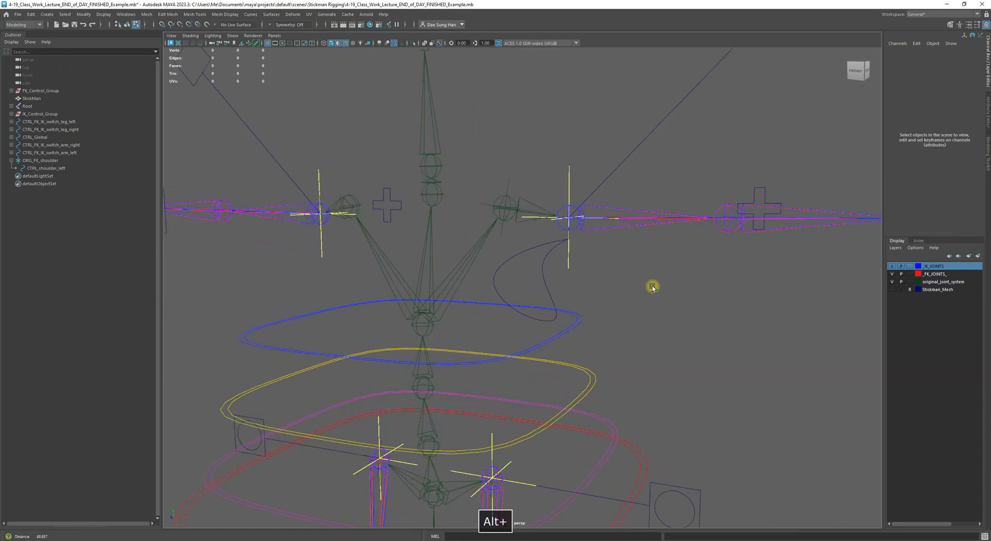
pyautogui.click(528, 253)
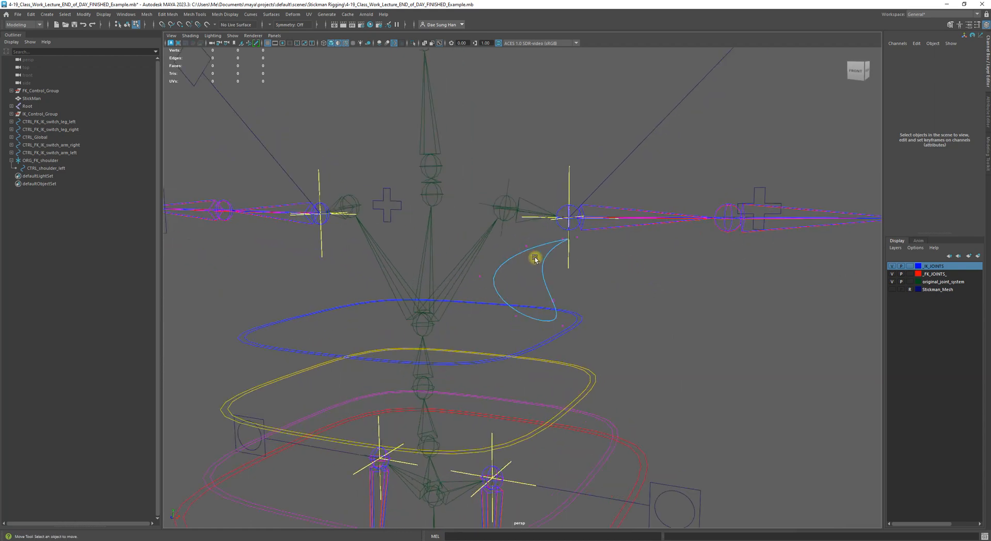
pyautogui.keyDown('alt'); pyautogui.moveTo(518, 269); pyautogui.dragTo(557, 267); pyautogui.keyUp('alt')
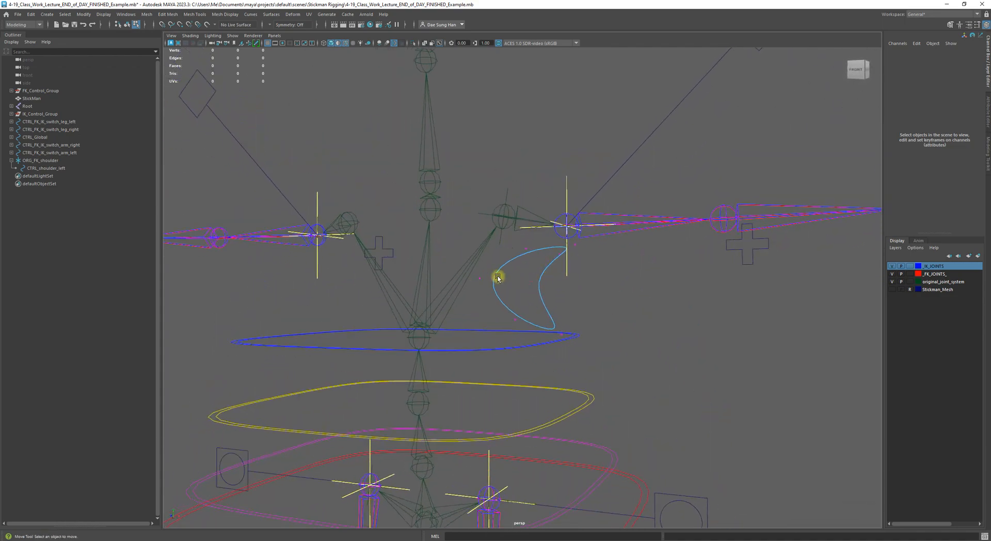
pyautogui.keyDown('alt'); pyautogui.moveTo(497, 277); pyautogui.dragTo(725, 494); pyautogui.keyUp('alt')
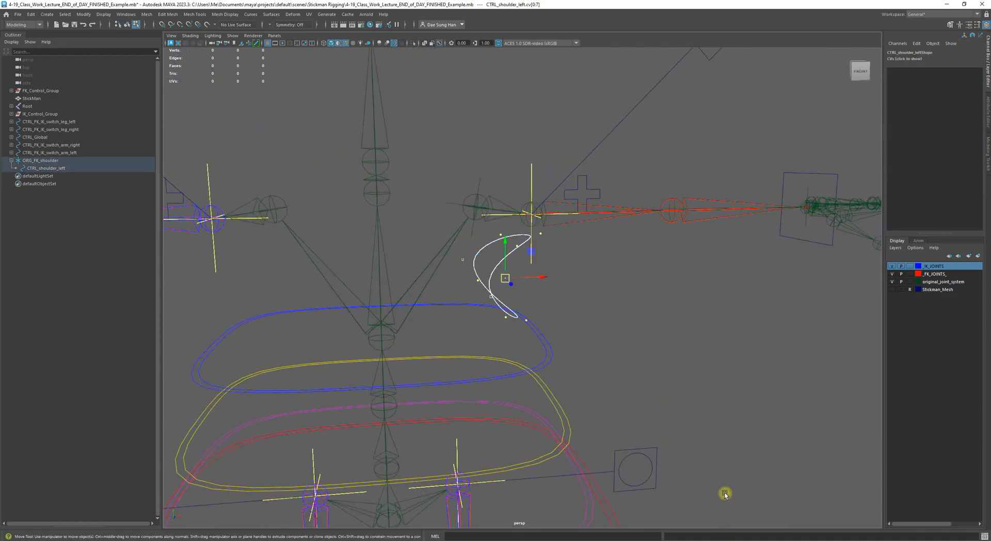
pyautogui.keyDown('alt'); pyautogui.moveTo(551, 333); pyautogui.dragTo(637, 391); pyautogui.keyUp('alt')
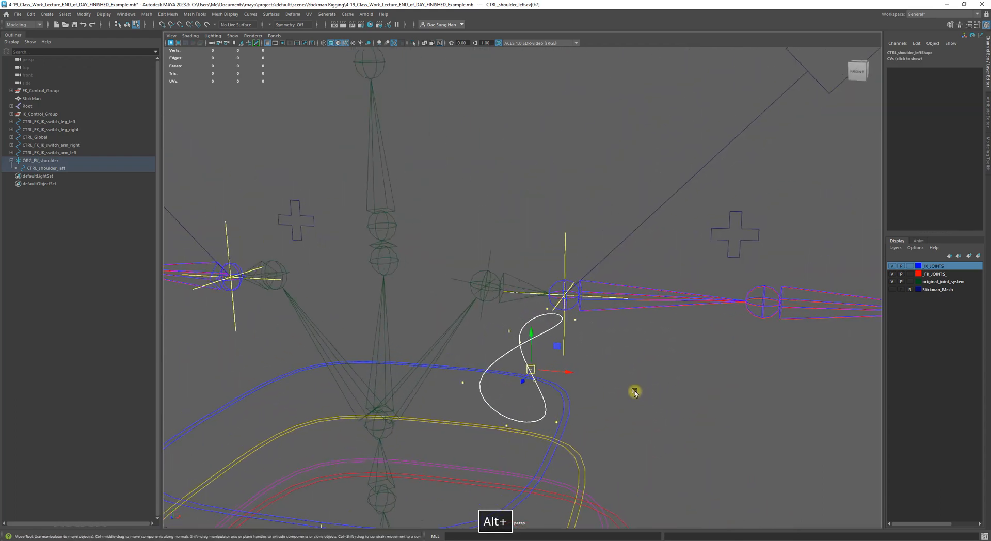
pyautogui.click(137, 26)
pyautogui.keyDown('alt'); pyautogui.moveTo(533, 409); pyautogui.dragTo(440, 249); pyautogui.keyUp('alt')
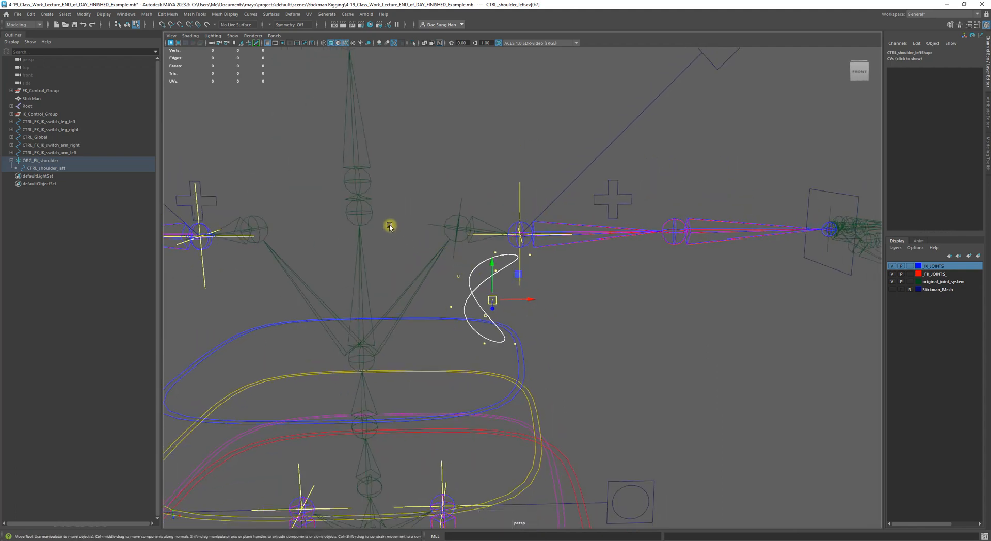
# Show the Stickman_Mesh layer and move the selected curve vertices up so the controller sits above the left shoulder.
pyautogui.click(893, 292)
pyautogui.keyDown('alt'); pyautogui.moveTo(591, 300); pyautogui.dragTo(481, 275, button='right'); pyautogui.keyUp('alt')
pyautogui.keyDown('alt'); pyautogui.moveTo(481, 274); pyautogui.dragTo(467, 310, button='middle'); pyautogui.keyUp('alt')
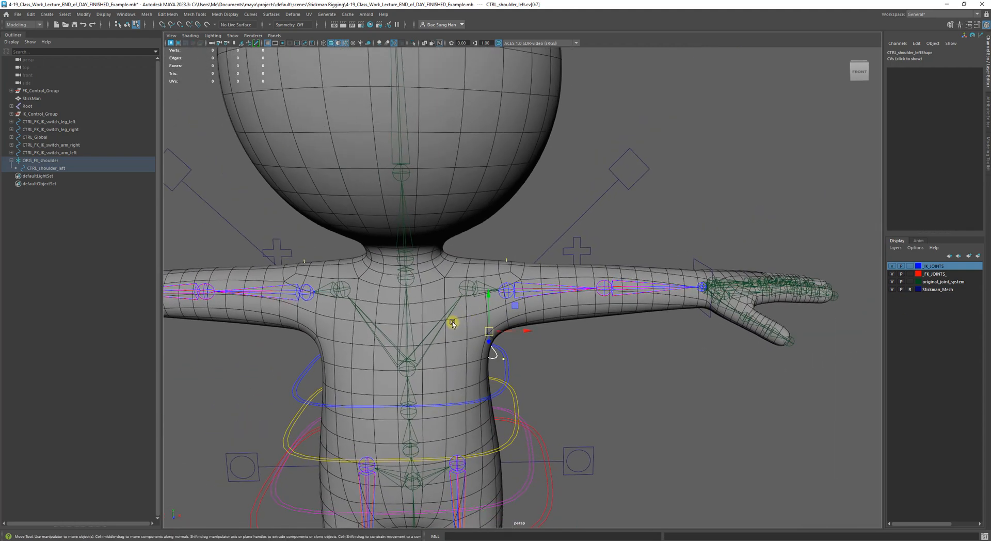
pyautogui.keyDown('alt'); pyautogui.moveTo(441, 298); pyautogui.dragTo(448, 285); pyautogui.keyUp('alt')
pyautogui.keyDown('alt'); pyautogui.moveTo(448, 285); pyautogui.dragTo(499, 307, button='right'); pyautogui.keyUp('alt')
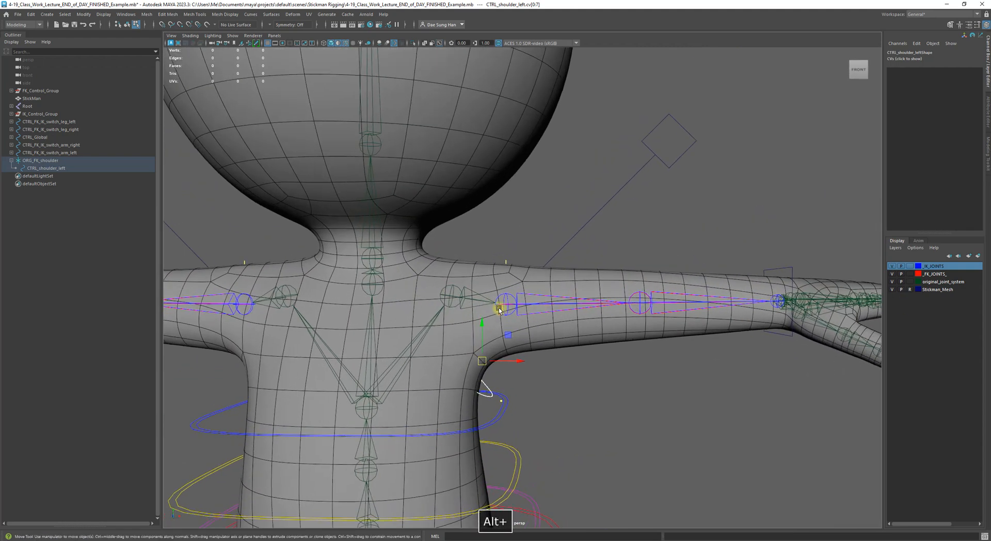
pyautogui.moveTo(482, 323); pyautogui.dragTo(528, 336)
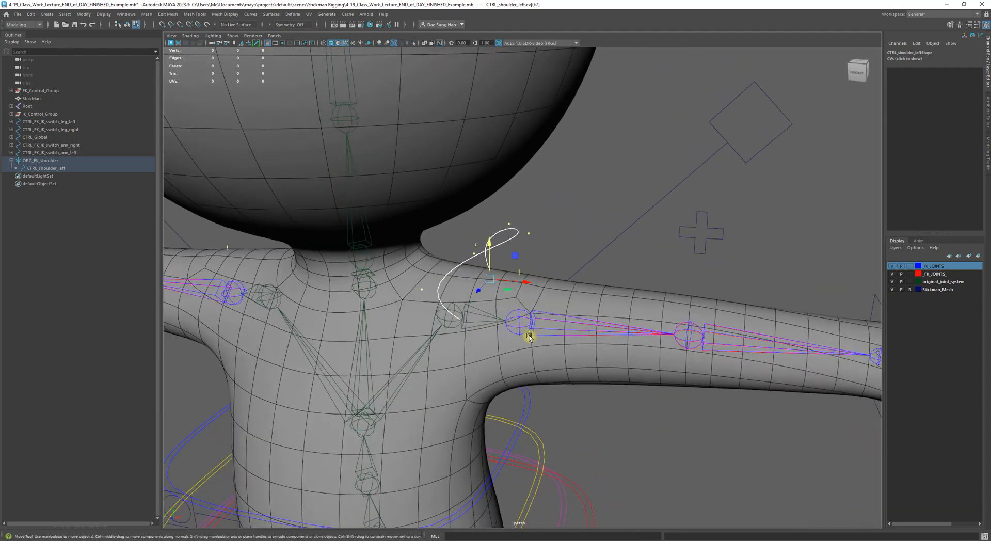
# Activate the Rotate tool for the selected vertices, reset its settings and set the axis orientation to World.
pyautogui.press('e')
pyautogui.keyDown('alt'); pyautogui.moveTo(507, 309); pyautogui.dragTo(525, 285, button='right'); pyautogui.keyUp('alt')
pyautogui.moveTo(525, 286)
pyautogui.keyDown('alt'); pyautogui.mouseDown()
pyautogui.moveTo(506, 293)
pyautogui.moveTo(523, 270)
pyautogui.mouseUp(); pyautogui.keyUp('alt')
pyautogui.keyDown('alt'); pyautogui.moveTo(478, 305); pyautogui.dragTo(481, 292); pyautogui.keyUp('alt')
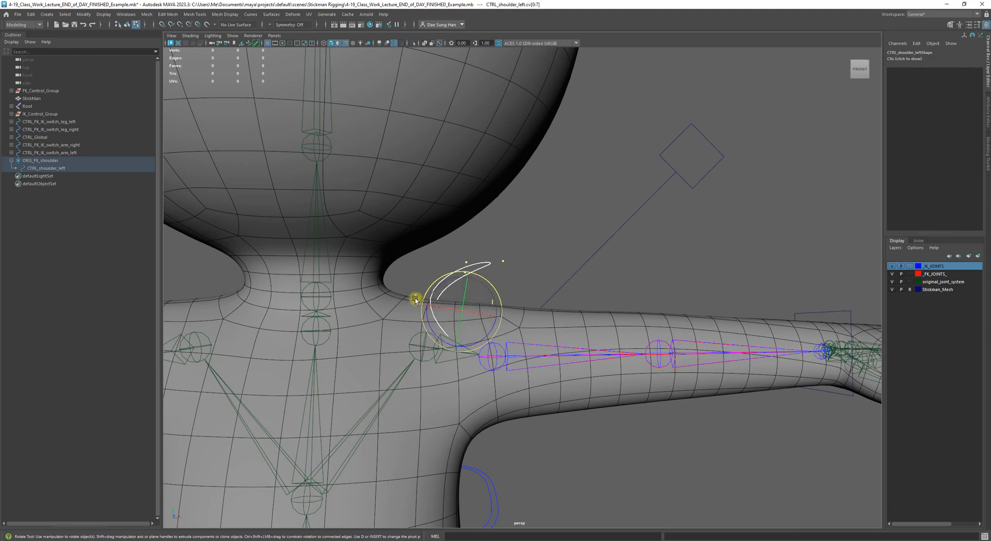
pyautogui.click(976, 25)
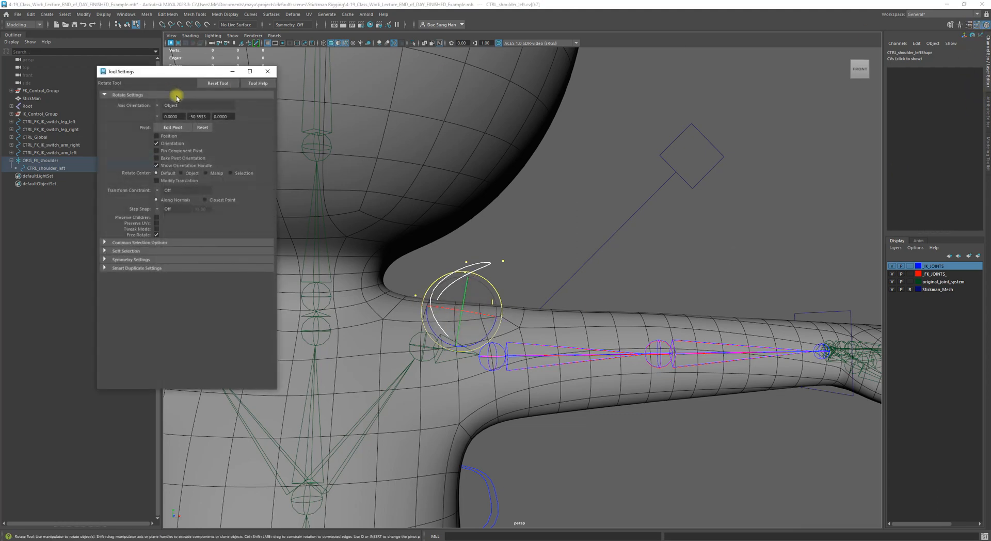
pyautogui.moveTo(173, 75); pyautogui.dragTo(127, 169)
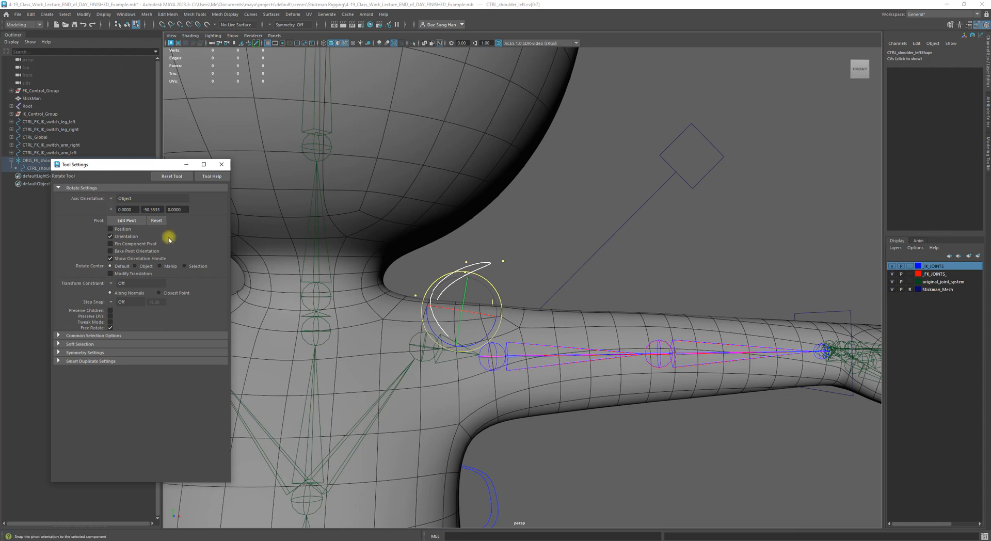
pyautogui.click(172, 176)
pyautogui.click(111, 198)
pyautogui.click(126, 207)
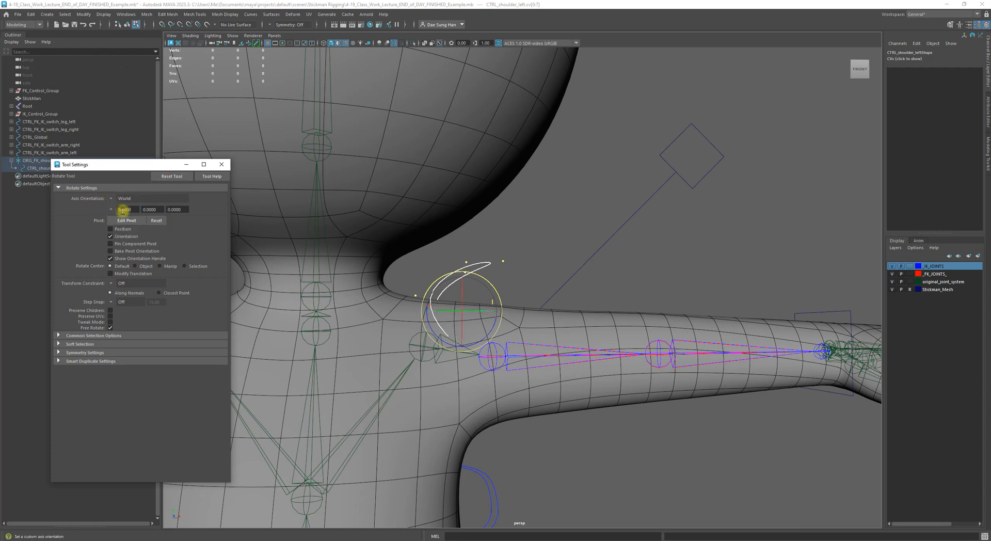
pyautogui.moveTo(474, 315)
pyautogui.keyDown('alt'); pyautogui.mouseDown()
pyautogui.moveTo(471, 325)
pyautogui.moveTo(471, 302)
pyautogui.mouseUp(); pyautogui.keyUp('alt')
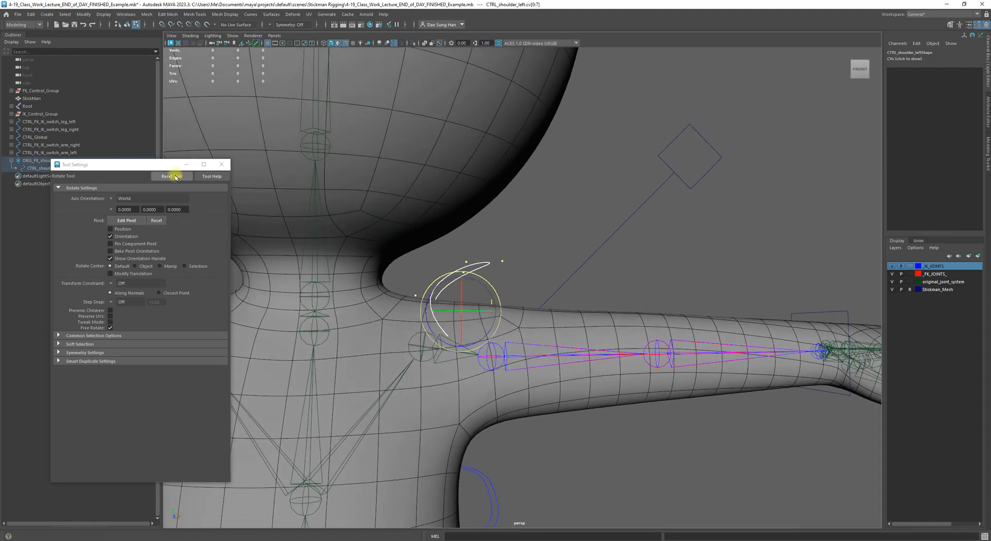
# Reset the Rotate tool, set its axis orientation to Object after comparing it with World, and move the settings window aside.
pyautogui.click(173, 176)
pyautogui.click(113, 198)
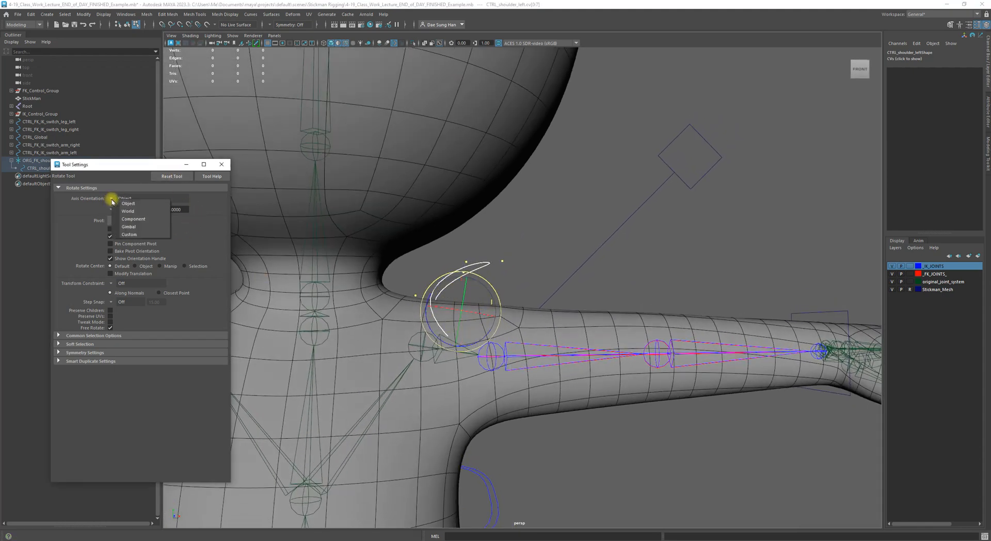
pyautogui.click(118, 203)
pyautogui.click(114, 199)
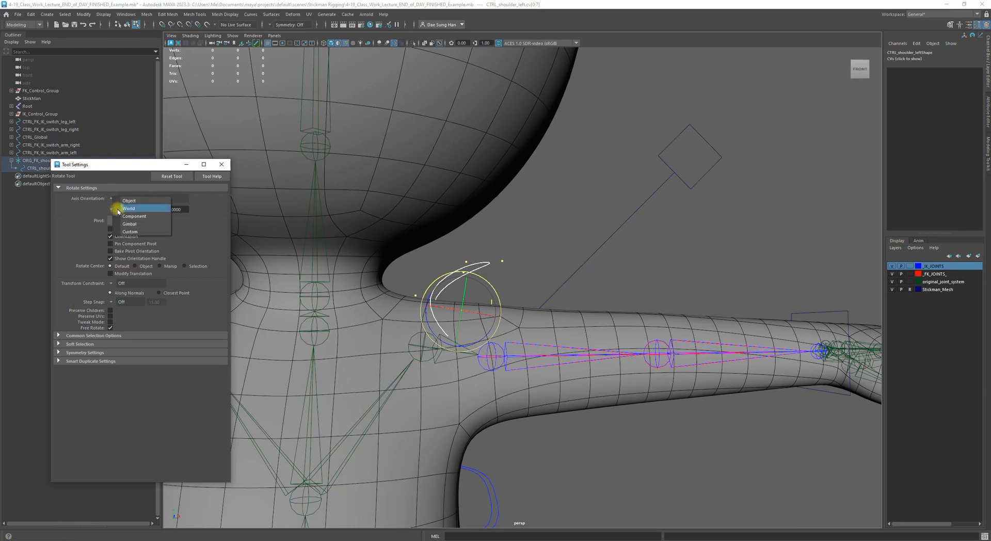
pyautogui.click(117, 191)
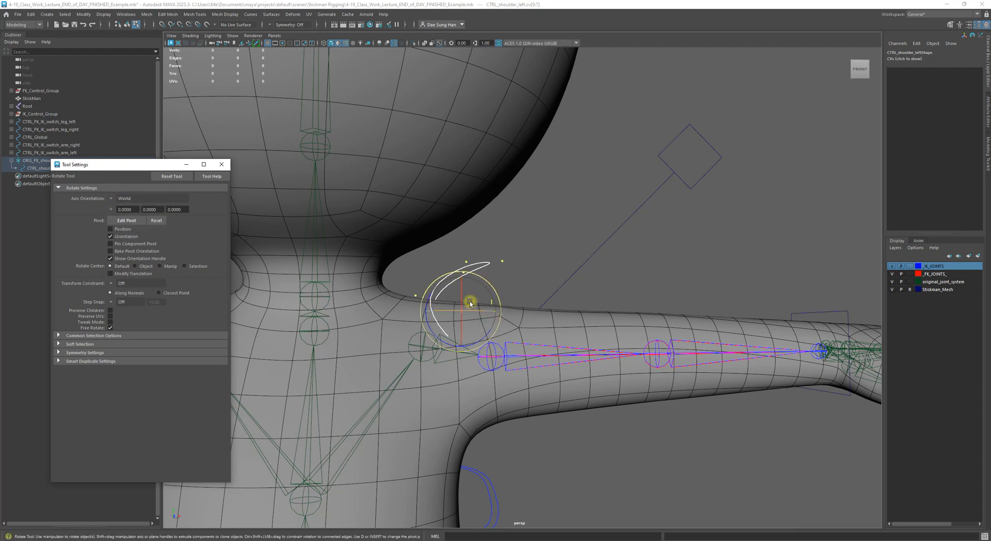
pyautogui.click(110, 199)
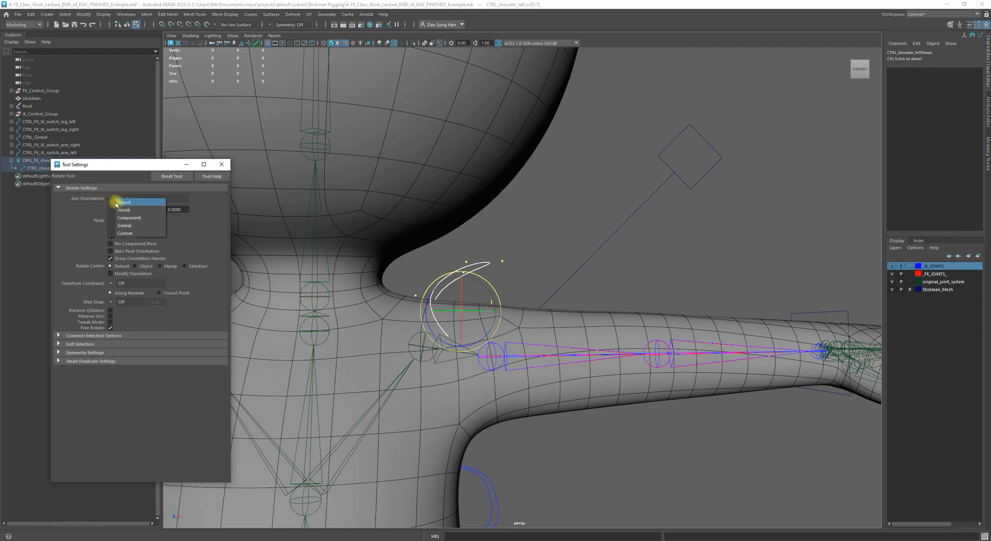
pyautogui.click(119, 192)
pyautogui.moveTo(515, 288)
pyautogui.keyDown('alt'); pyautogui.mouseDown()
pyautogui.moveTo(457, 302)
pyautogui.moveTo(499, 288)
pyautogui.mouseUp(); pyautogui.keyUp('alt')
pyautogui.keyDown('alt'); pyautogui.moveTo(470, 317); pyautogui.dragTo(442, 318); pyautogui.keyUp('alt')
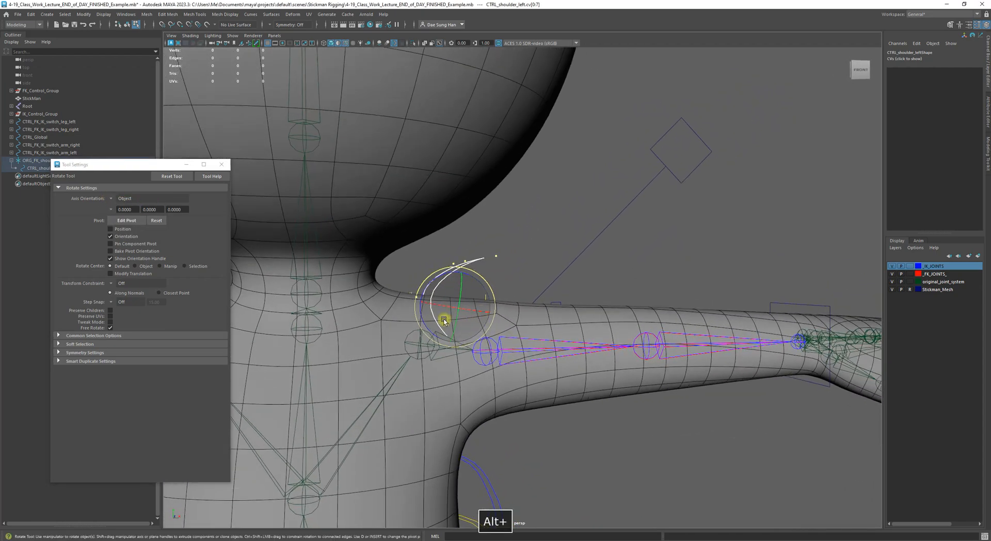
pyautogui.keyDown('alt'); pyautogui.moveTo(494, 335); pyautogui.dragTo(495, 382); pyautogui.keyUp('alt')
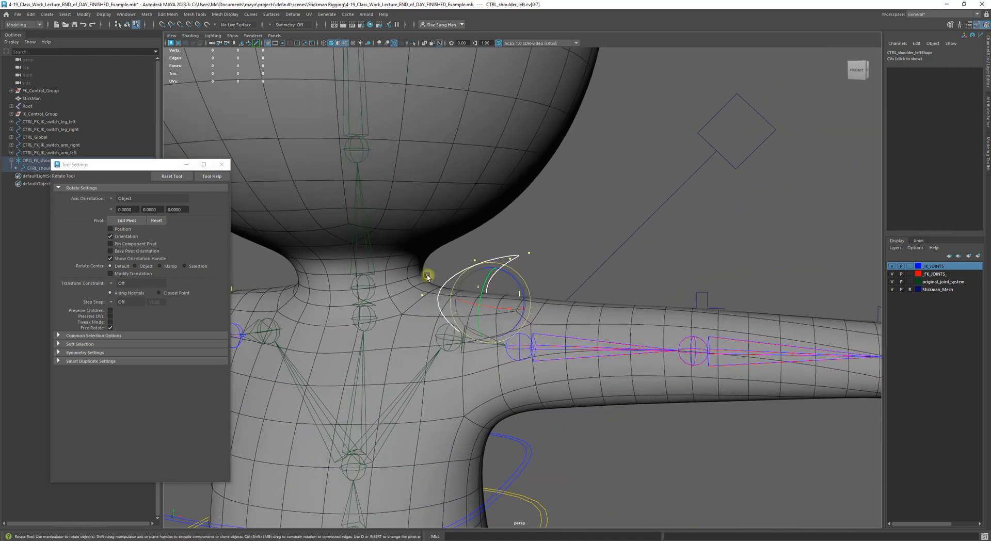
pyautogui.moveTo(129, 168); pyautogui.dragTo(0, 150)
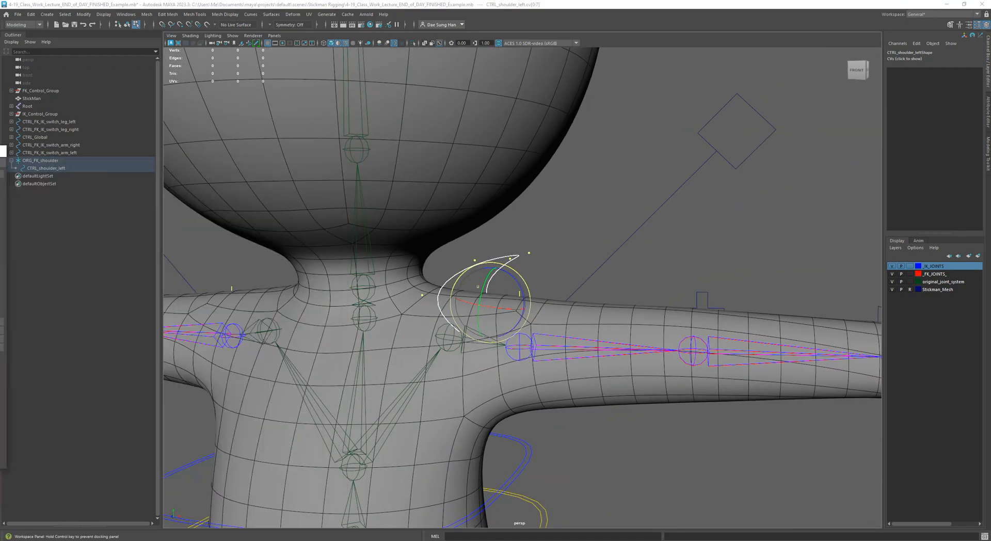
# Rotate the selected CTRL_shoulder_left vertices so the curve arches over the left shoulder, checking the angle from several views.
pyautogui.keyDown('alt'); pyautogui.moveTo(534, 253); pyautogui.dragTo(457, 296); pyautogui.keyUp('alt')
pyautogui.keyDown('alt'); pyautogui.moveTo(466, 281); pyautogui.dragTo(535, 297, button='middle'); pyautogui.keyUp('alt')
pyautogui.keyDown('alt'); pyautogui.moveTo(535, 297); pyautogui.dragTo(663, 338, button='right'); pyautogui.keyUp('alt')
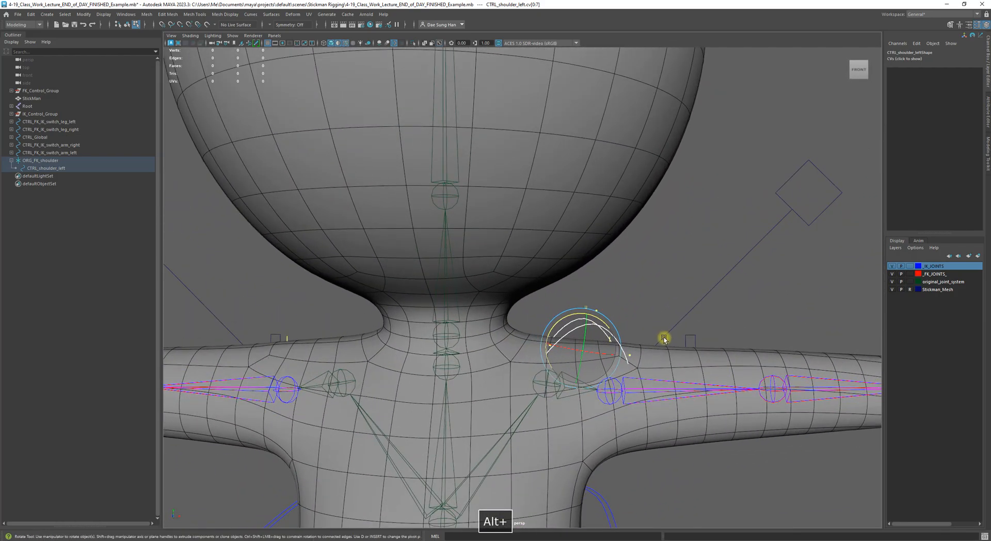
pyautogui.keyDown('alt'); pyautogui.moveTo(663, 338); pyautogui.dragTo(657, 333); pyautogui.keyUp('alt')
pyautogui.keyDown('alt'); pyautogui.moveTo(656, 333); pyautogui.dragTo(519, 318, button='right'); pyautogui.keyUp('alt')
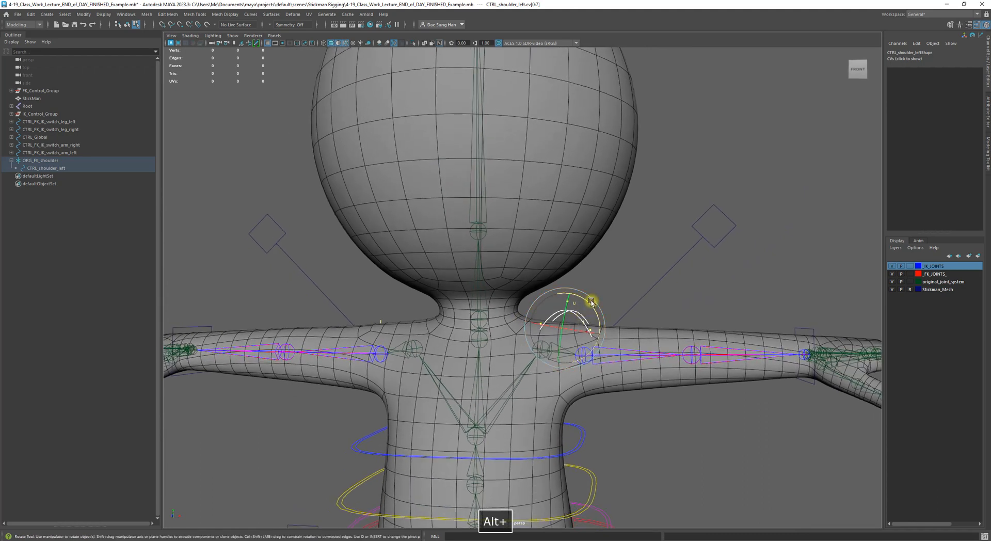
pyautogui.keyDown('alt'); pyautogui.moveTo(590, 301); pyautogui.dragTo(562, 316); pyautogui.keyUp('alt')
pyautogui.moveTo(0, 176); pyautogui.dragTo(0, 194)
pyautogui.keyDown('alt'); pyautogui.moveTo(619, 338); pyautogui.dragTo(685, 327); pyautogui.keyUp('alt')
pyautogui.keyDown('alt'); pyautogui.moveTo(576, 328); pyautogui.dragTo(634, 351, button='right'); pyautogui.keyUp('alt')
pyautogui.keyDown('alt'); pyautogui.moveTo(634, 352); pyautogui.dragTo(668, 382); pyautogui.keyUp('alt')
pyautogui.keyDown('alt'); pyautogui.moveTo(668, 382); pyautogui.dragTo(475, 342, button='right'); pyautogui.keyUp('alt')
pyautogui.keyDown('alt'); pyautogui.moveTo(476, 343); pyautogui.dragTo(499, 314); pyautogui.keyUp('alt')
pyautogui.keyDown('alt'); pyautogui.moveTo(498, 314); pyautogui.dragTo(522, 334, button='right'); pyautogui.keyUp('alt')
# Move the selected curve vertices up slightly so the arch clears the left shoulder, and deselect them.
pyautogui.press('w')
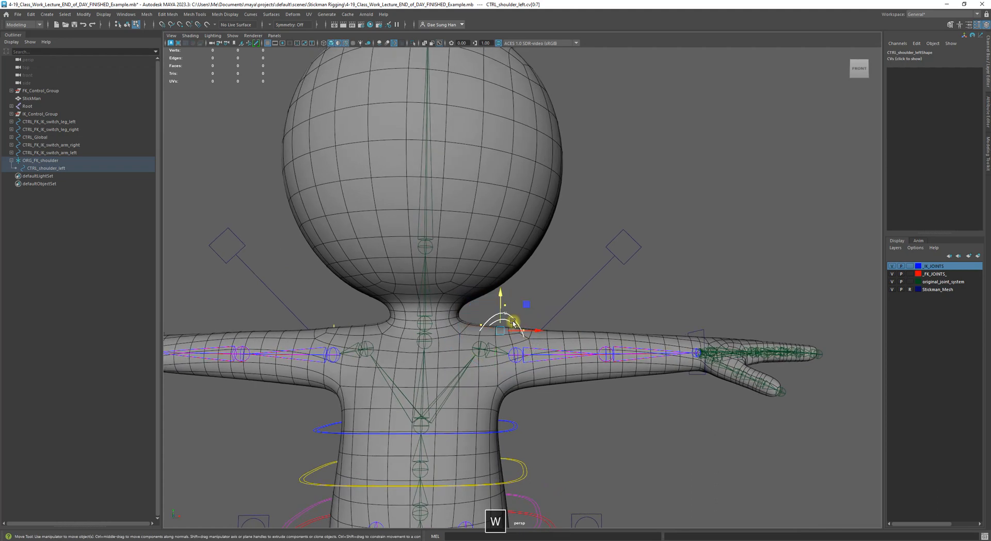
pyautogui.keyDown('alt'); pyautogui.moveTo(506, 324); pyautogui.dragTo(505, 287); pyautogui.keyUp('alt')
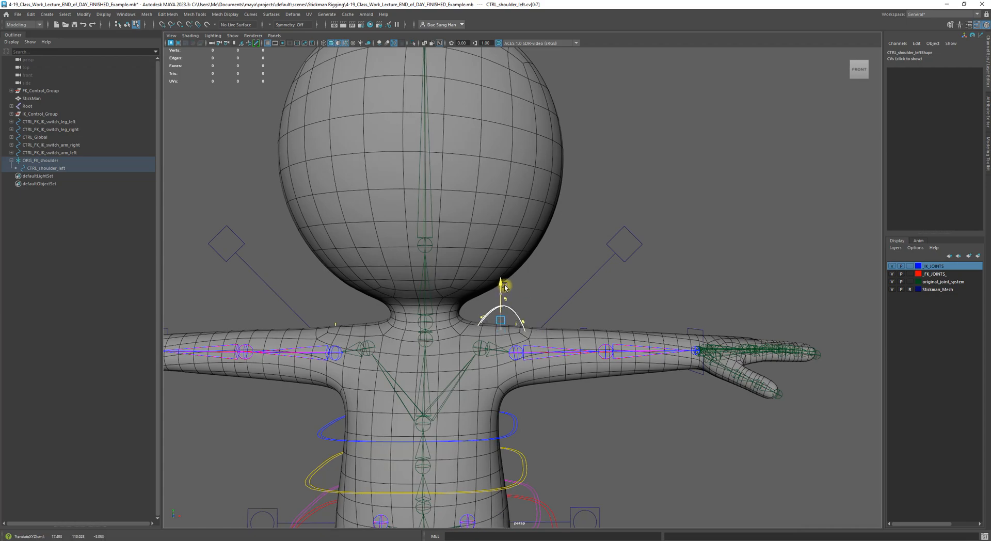
pyautogui.click(637, 311)
pyautogui.keyDown('alt'); pyautogui.moveTo(665, 332); pyautogui.dragTo(693, 329); pyautogui.keyUp('alt')
pyautogui.keyDown('alt'); pyautogui.moveTo(694, 329); pyautogui.dragTo(580, 335, button='right'); pyautogui.keyUp('alt')
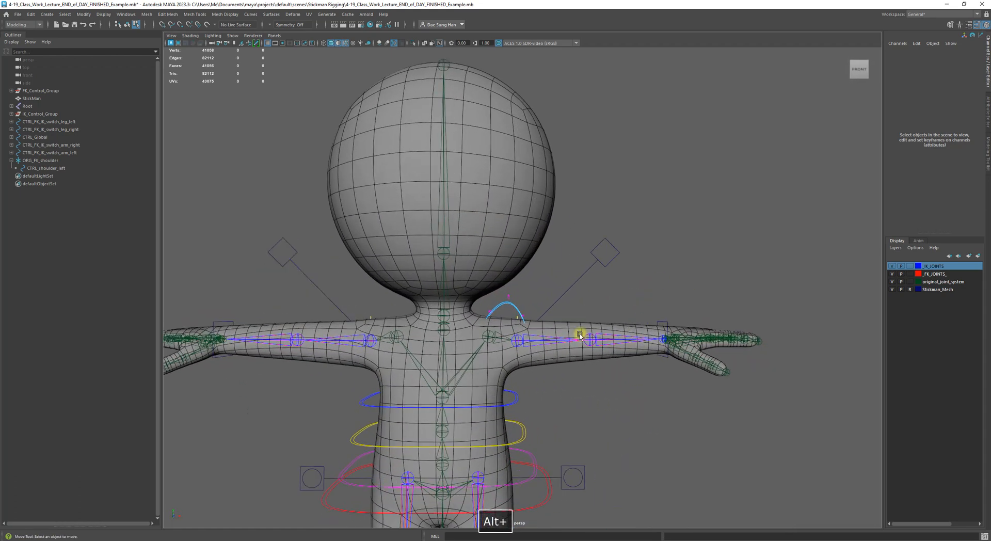
# Return to object selection and inspect the CTRL_shoulder_left curve's fit over the shoulder from several angles.
pyautogui.click(514, 313)
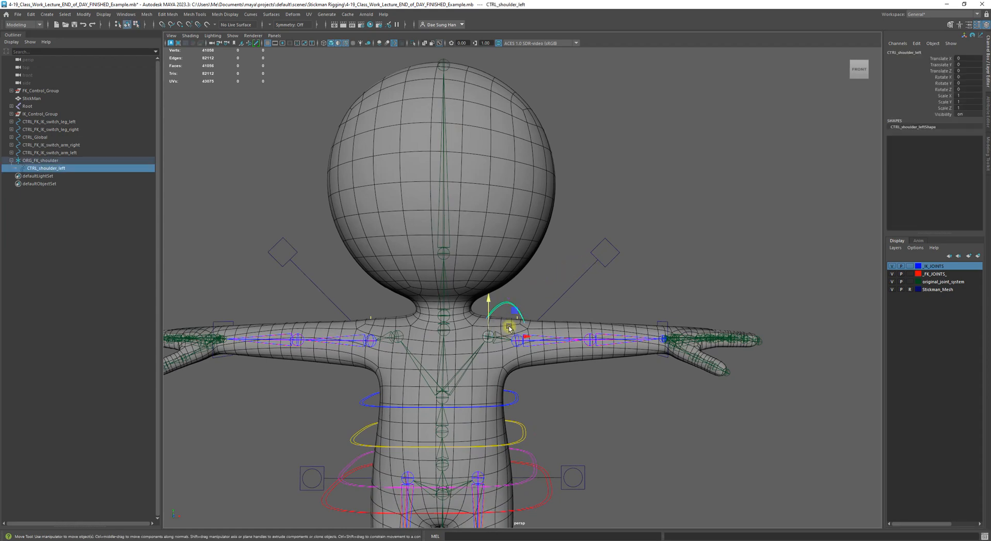
pyautogui.click(566, 371)
pyautogui.moveTo(518, 313); pyautogui.dragTo(630, 278, button='right')
pyautogui.keyDown('alt'); pyautogui.moveTo(630, 279); pyautogui.dragTo(566, 389); pyautogui.keyUp('alt')
pyautogui.keyDown('alt'); pyautogui.moveTo(566, 389); pyautogui.dragTo(521, 366, button='right'); pyautogui.keyUp('alt')
pyautogui.keyDown('alt'); pyautogui.moveTo(521, 367); pyautogui.dragTo(612, 295); pyautogui.keyUp('alt')
pyautogui.keyDown('alt'); pyautogui.moveTo(613, 295); pyautogui.dragTo(712, 318, button='right'); pyautogui.keyUp('alt')
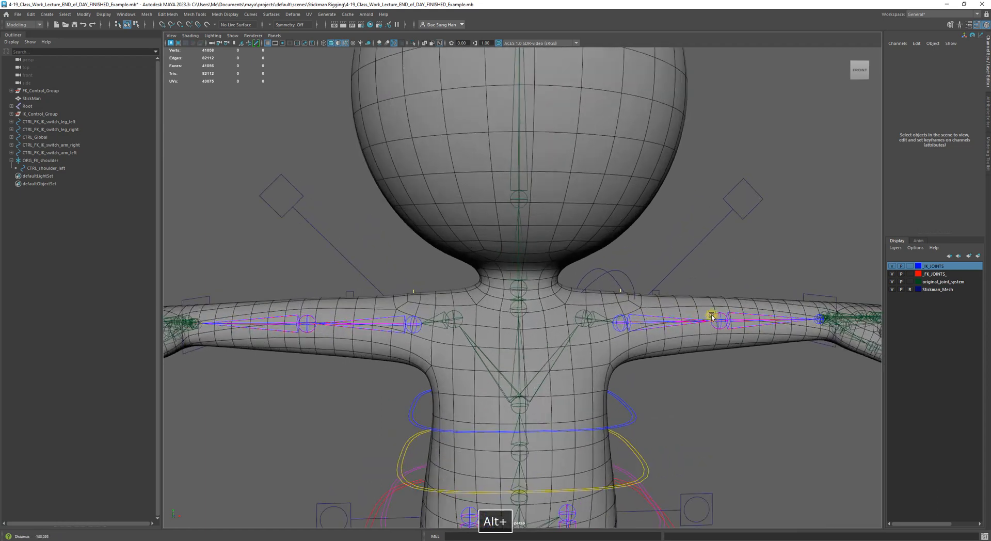
pyautogui.moveTo(563, 281)
pyautogui.keyDown('alt'); pyautogui.mouseDown()
pyautogui.moveTo(582, 292)
pyautogui.moveTo(573, 275)
pyautogui.mouseUp(); pyautogui.keyUp('alt')
pyautogui.keyDown('alt'); pyautogui.moveTo(559, 273); pyautogui.dragTo(509, 286, button='middle'); pyautogui.keyUp('alt')
pyautogui.moveTo(553, 276); pyautogui.dragTo(566, 286)
pyautogui.keyDown('alt'); pyautogui.moveTo(566, 286); pyautogui.dragTo(543, 287); pyautogui.keyUp('alt')
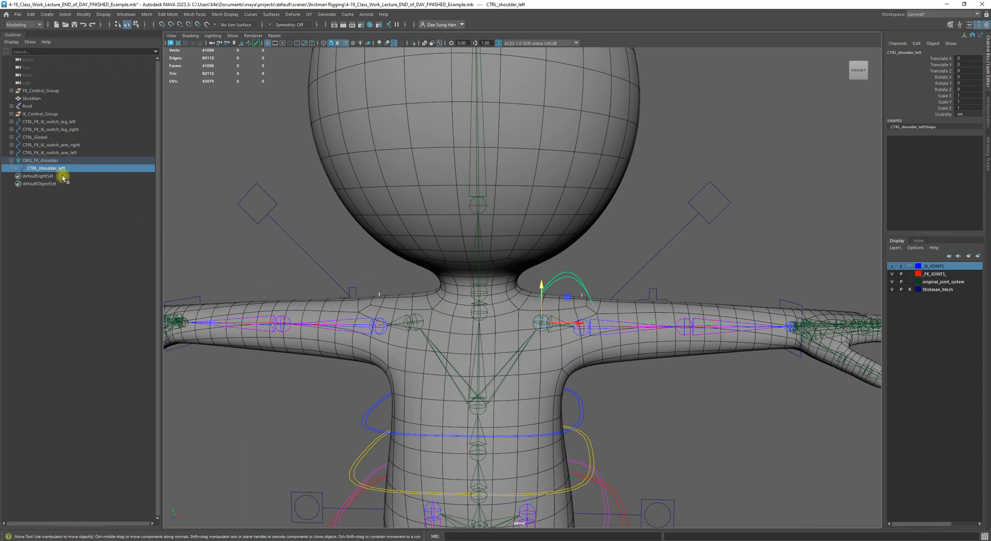
# Collapse the ORG_FK_shoulder hierarchy and rename the locator as ORG_FK_shoulder_left.
pyautogui.click(39, 162)
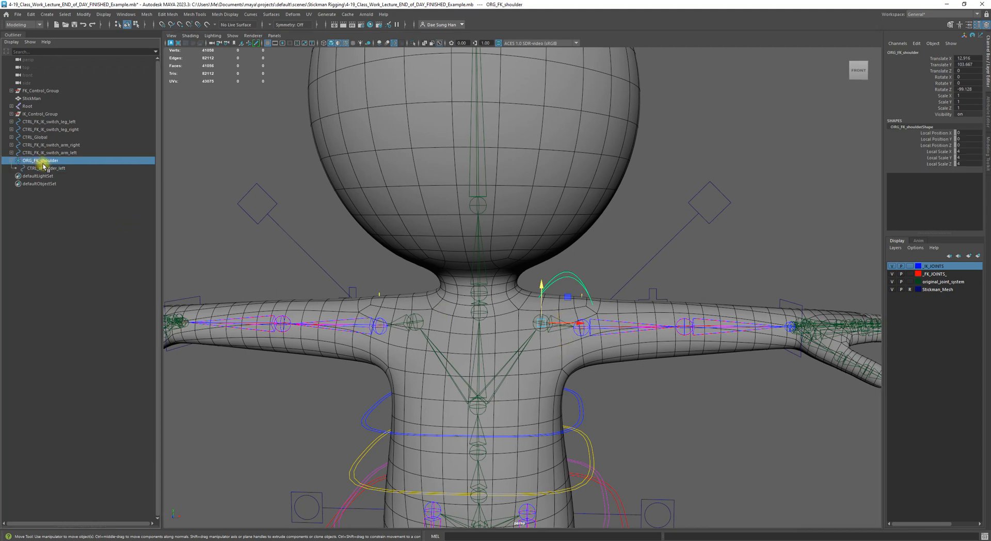
pyautogui.click(11, 161)
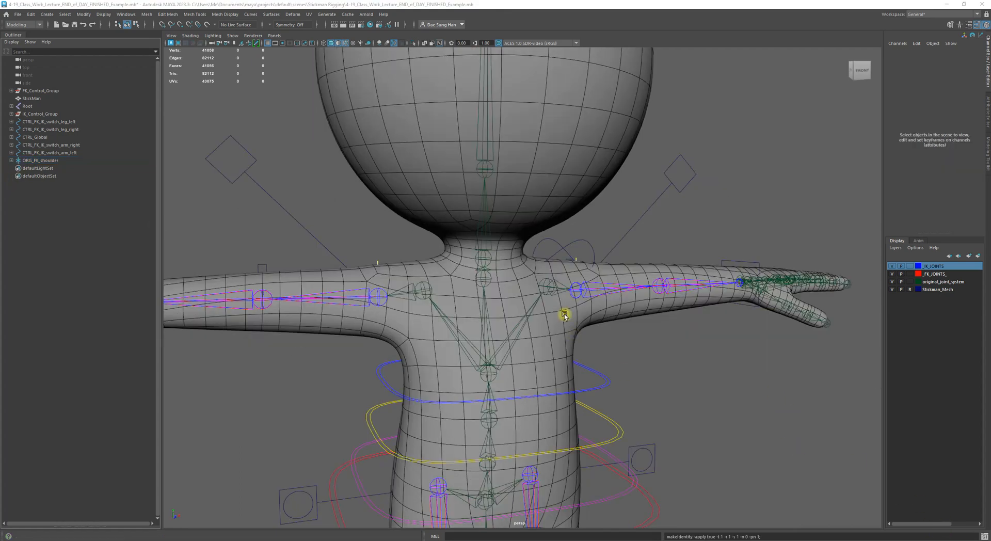
pyautogui.click(60, 161)
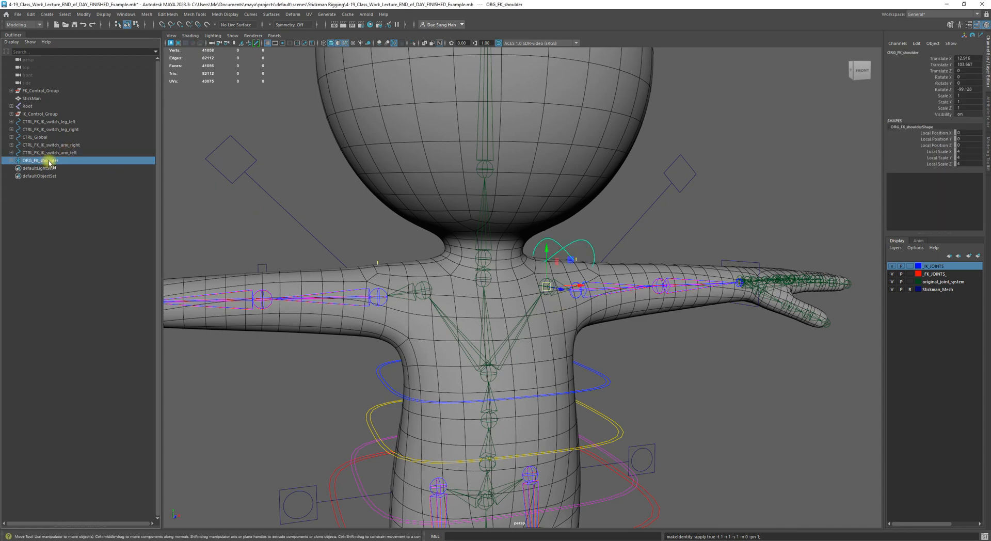
pyautogui.doubleClick(61, 160)
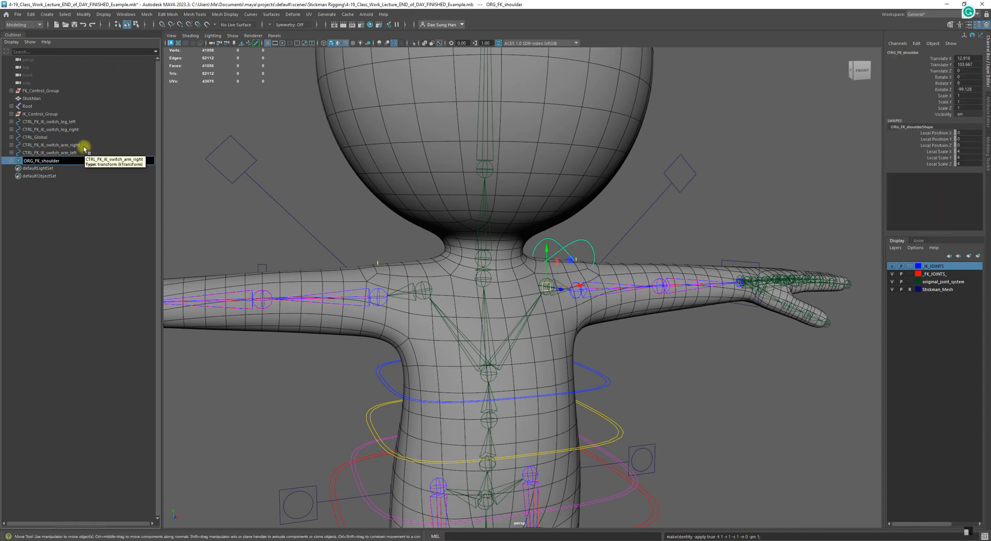
pyautogui.write('_left')
pyautogui.press('Return')
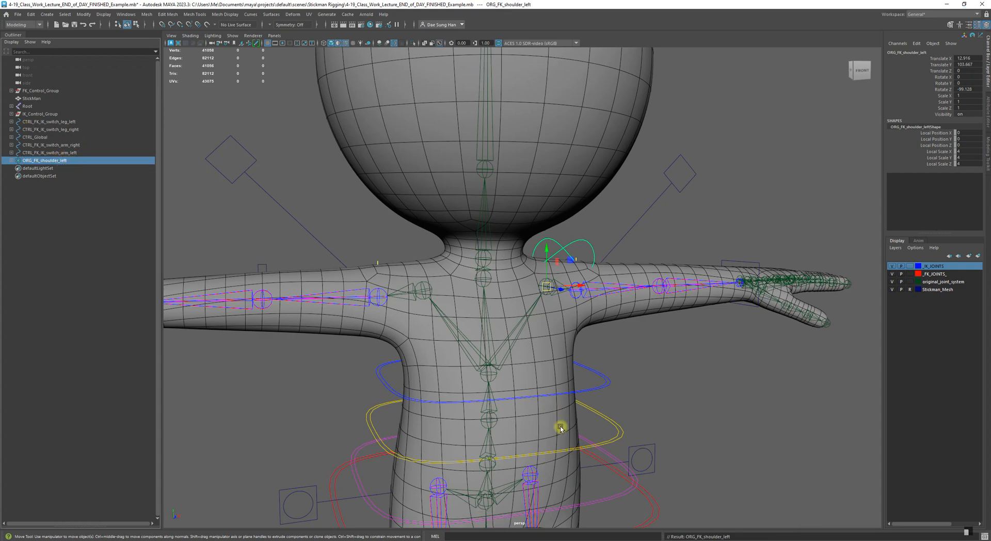
# Duplicate the ORG_FK_shoulder_left locator together with its child controller.
pyautogui.keyDown('alt'); pyautogui.moveTo(573, 335); pyautogui.dragTo(538, 336); pyautogui.keyUp('alt')
pyautogui.keyDown('alt'); pyautogui.moveTo(537, 336); pyautogui.dragTo(455, 316, button='middle'); pyautogui.keyUp('alt')
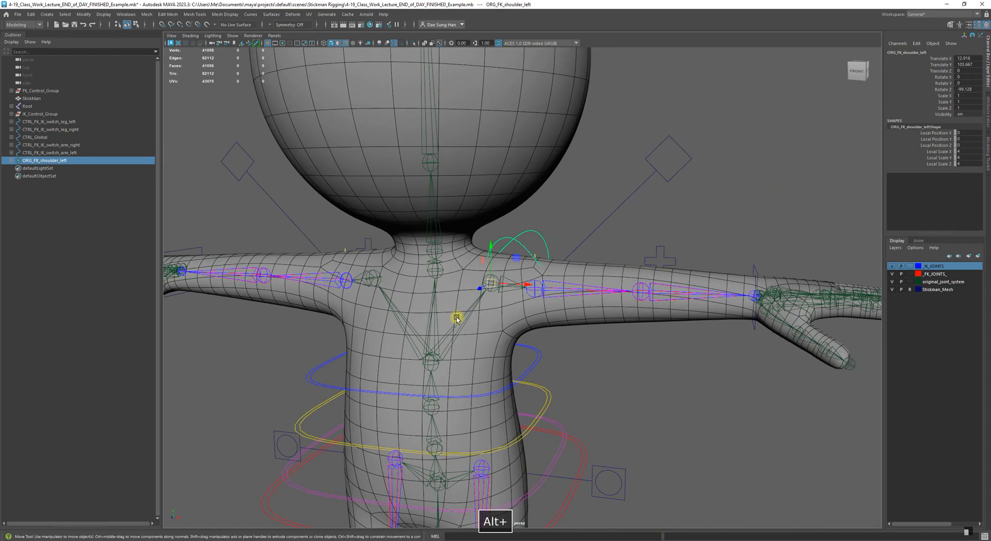
pyautogui.click(62, 163)
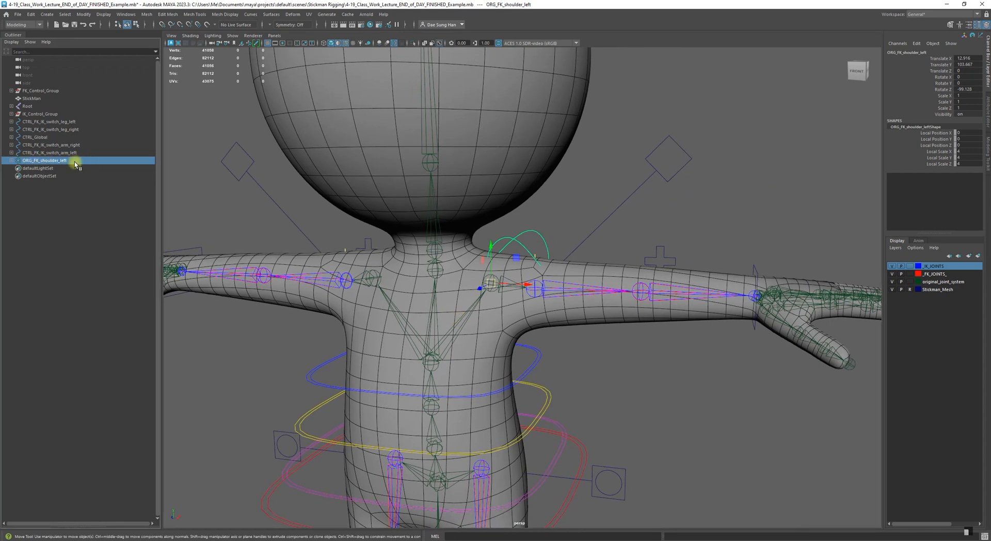
pyautogui.click(12, 161)
pyautogui.click(14, 163)
pyautogui.hotkey('ctrl', 'd')
pyautogui.moveTo(585, 365)
pyautogui.keyDown('alt'); pyautogui.mouseDown()
pyautogui.moveTo(524, 369)
pyautogui.moveTo(599, 371)
pyautogui.mouseUp(); pyautogui.keyUp('alt')
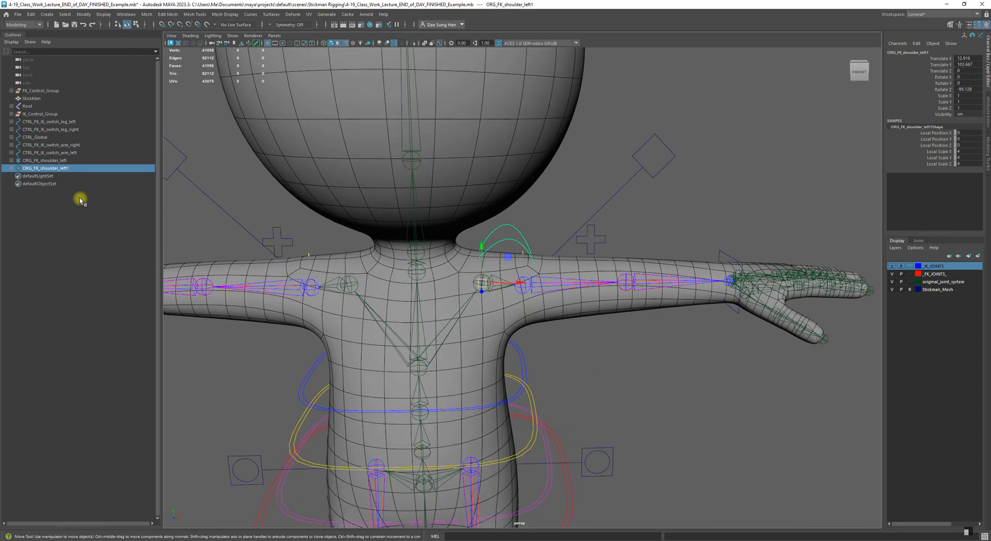
# Rename the duplicated locator as ORG_FK_shoulder_right.
pyautogui.doubleClick(89, 169)
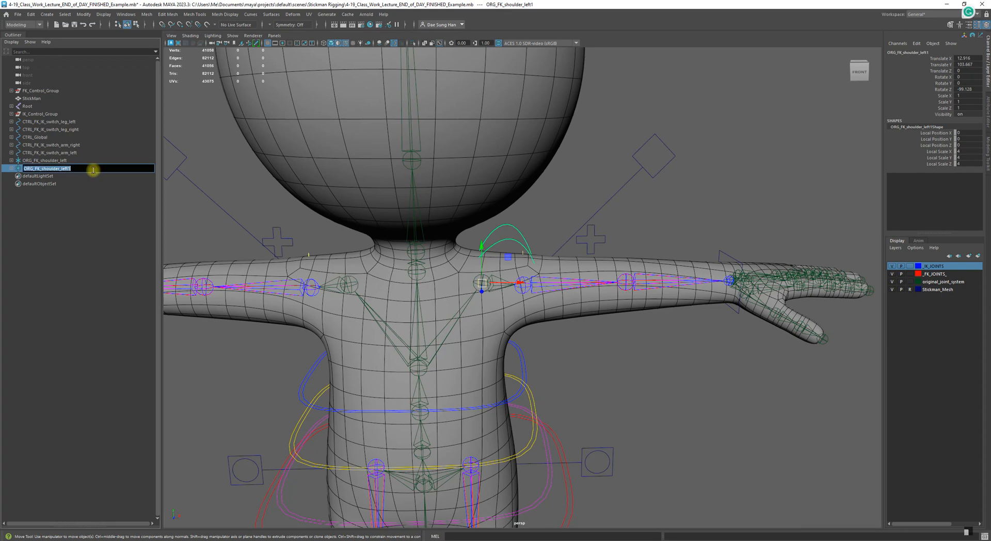
pyautogui.press('BackSpace')
pyautogui.press('BackSpace')
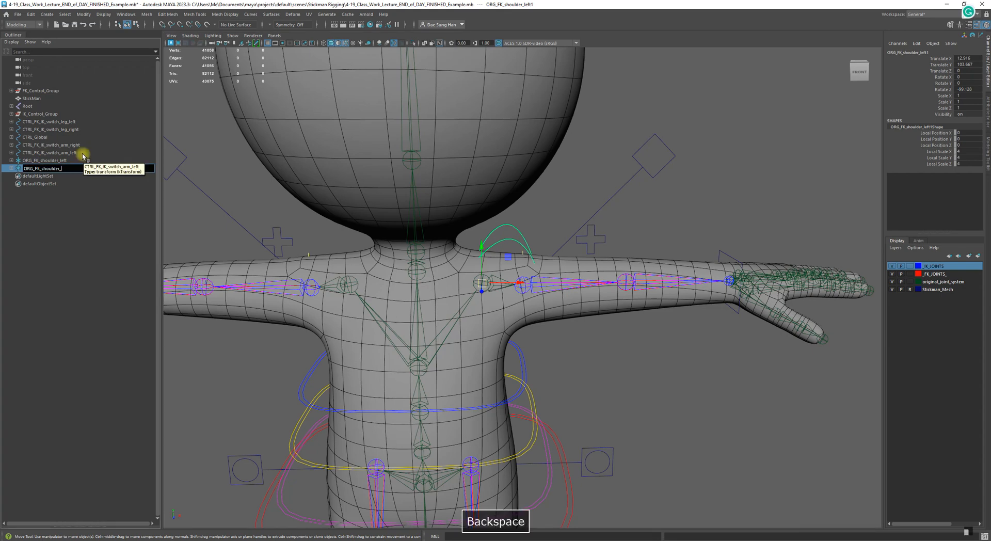
pyautogui.write('right')
pyautogui.press('Return')
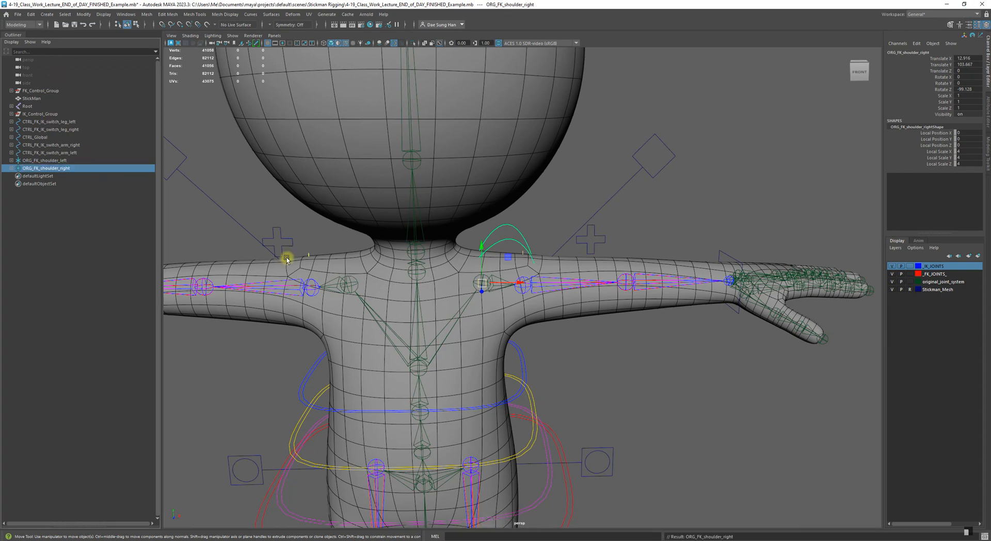
# Match all transforms of ORG_FK_shoulder_right to the DEFORM_shoulder_right joint.
pyautogui.keyDown('alt'); pyautogui.moveTo(418, 287); pyautogui.dragTo(470, 287, button='middle'); pyautogui.keyUp('alt')
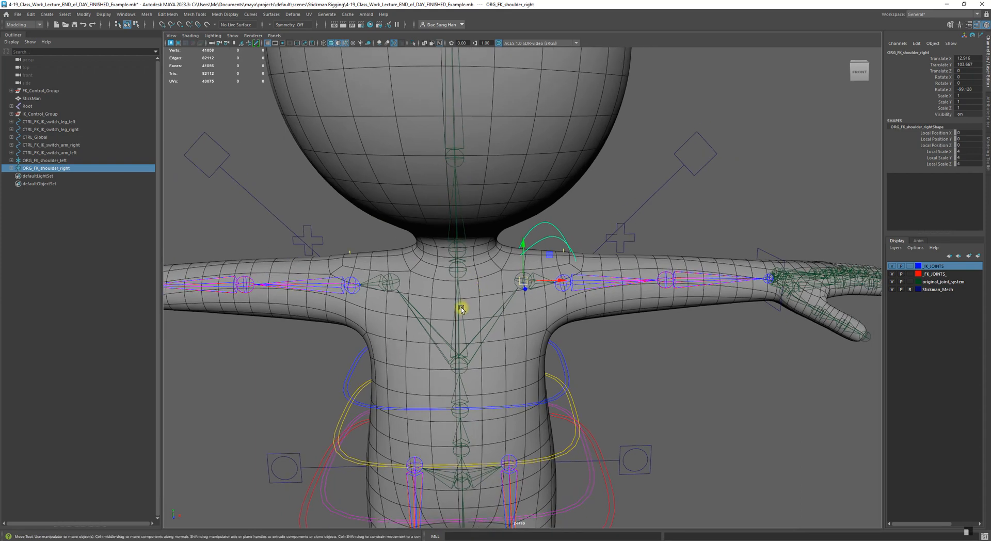
pyautogui.click(12, 168)
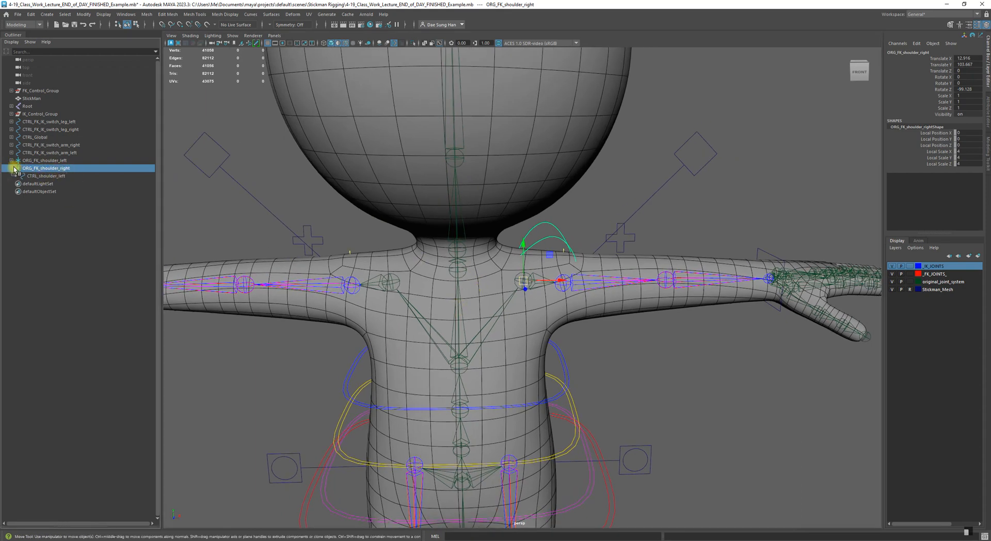
pyautogui.click(13, 168)
pyautogui.keyDown('alt'); pyautogui.moveTo(387, 292); pyautogui.dragTo(405, 305); pyautogui.keyUp('alt')
pyautogui.keyDown('alt'); pyautogui.moveTo(405, 305); pyautogui.dragTo(473, 306, button='middle'); pyautogui.keyUp('alt')
pyautogui.keyDown('alt'); pyautogui.moveTo(411, 281); pyautogui.dragTo(488, 307, button='right'); pyautogui.keyUp('alt')
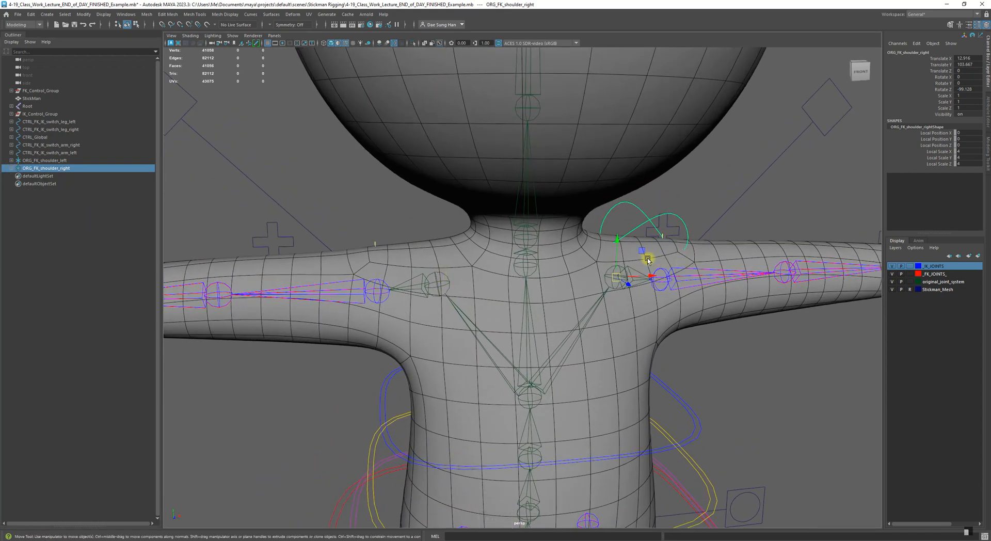
pyautogui.keyDown('shift'); pyautogui.click(442, 273); pyautogui.keyUp('shift')
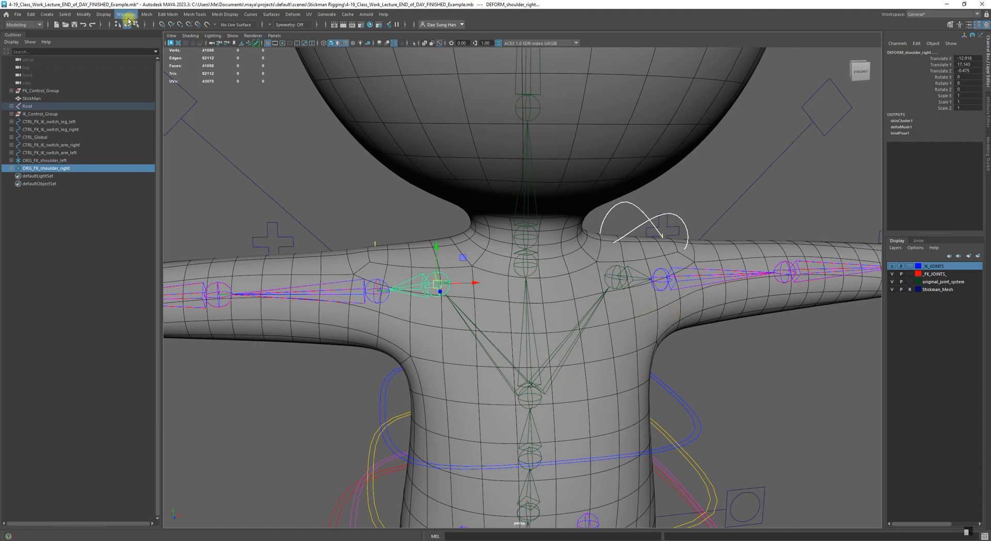
pyautogui.click(83, 14)
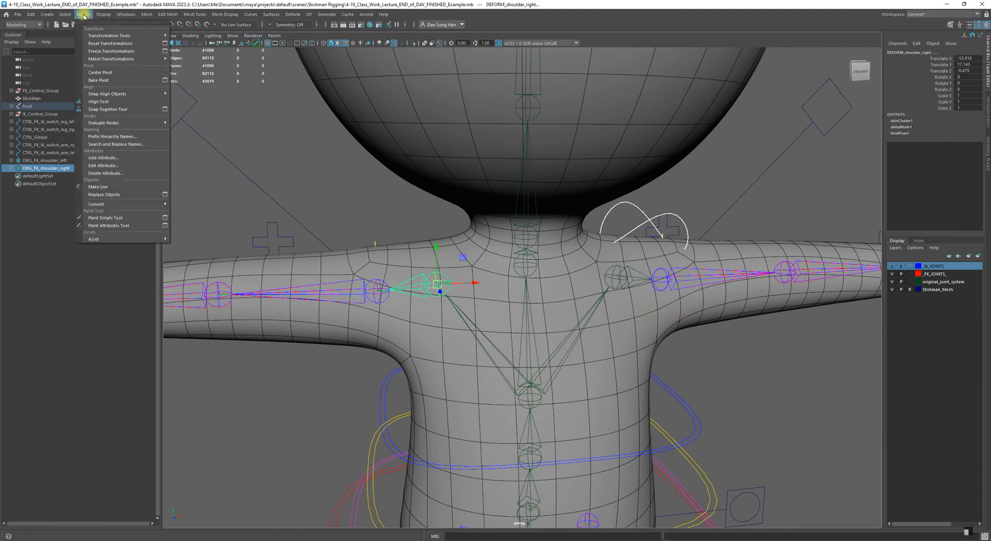
pyautogui.moveTo(127, 62)
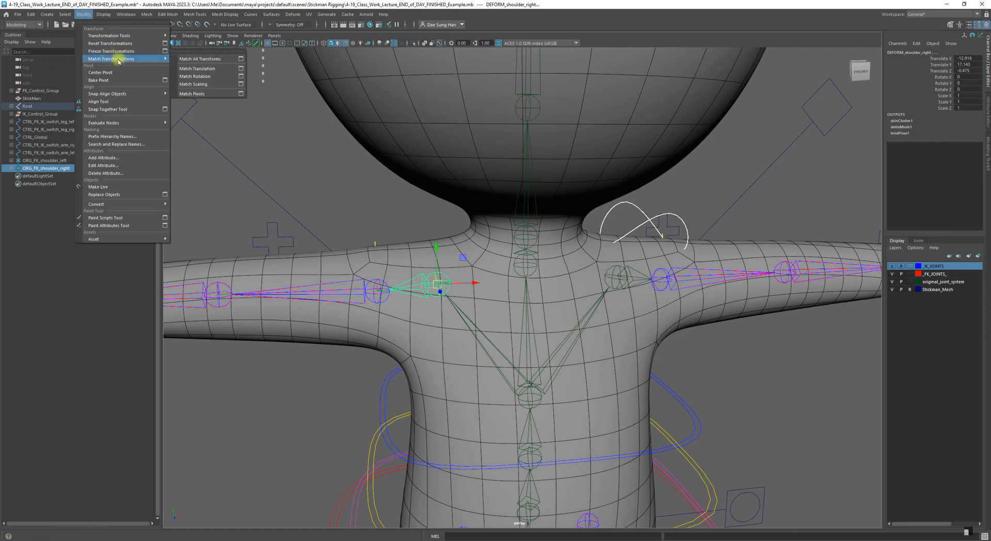
pyautogui.click(206, 59)
# Set Scale X to -1 on the child controller under ORG_FK_shoulder_right.
pyautogui.keyDown('alt'); pyautogui.moveTo(444, 223); pyautogui.dragTo(460, 178); pyautogui.keyUp('alt')
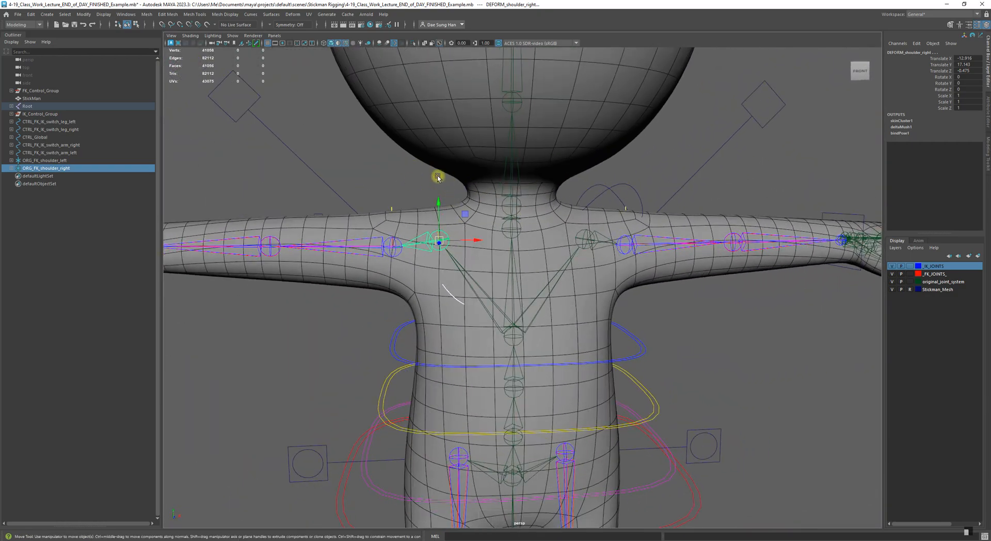
pyautogui.keyDown('alt'); pyautogui.moveTo(516, 222); pyautogui.dragTo(505, 243, button='middle'); pyautogui.keyUp('alt')
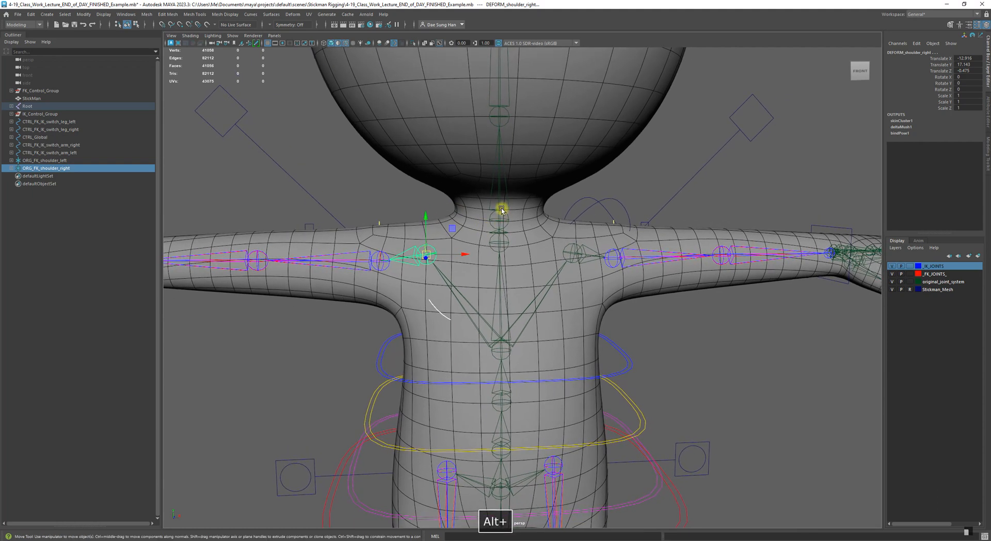
pyautogui.click(11, 168)
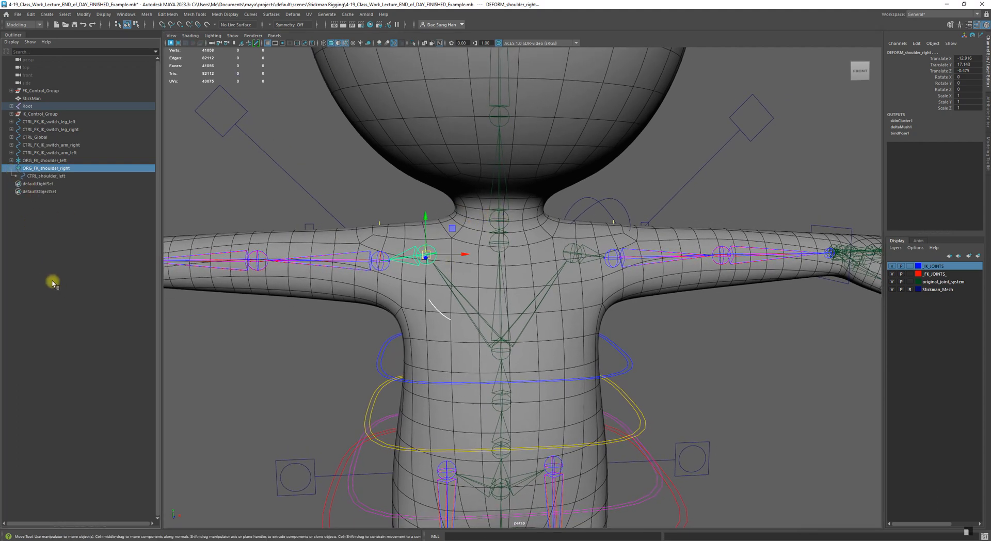
pyautogui.click(51, 280)
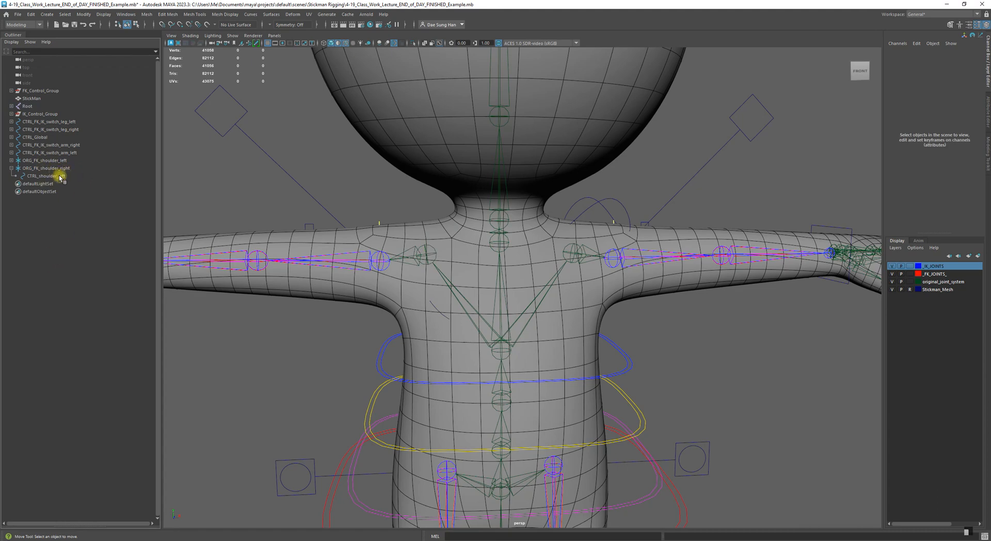
pyautogui.click(51, 176)
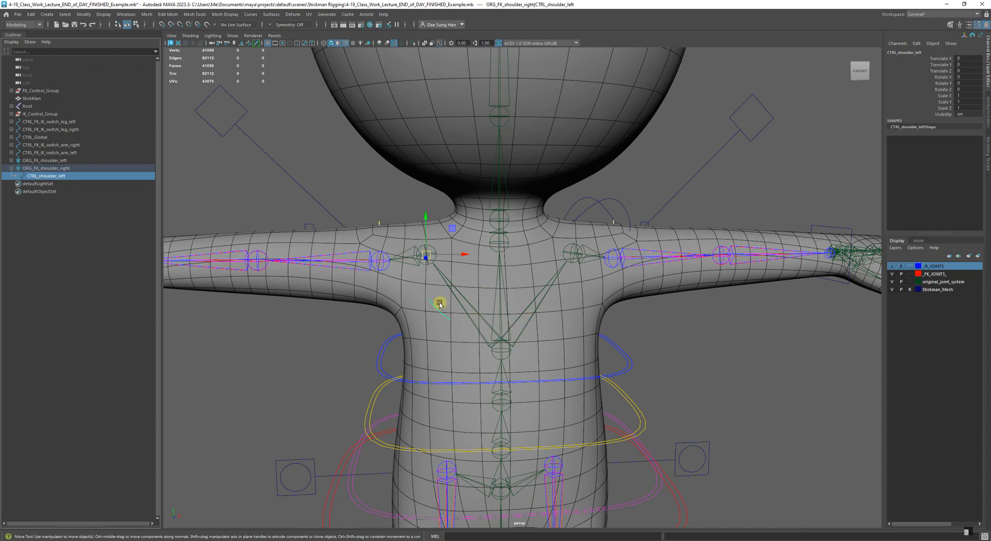
pyautogui.press('4')
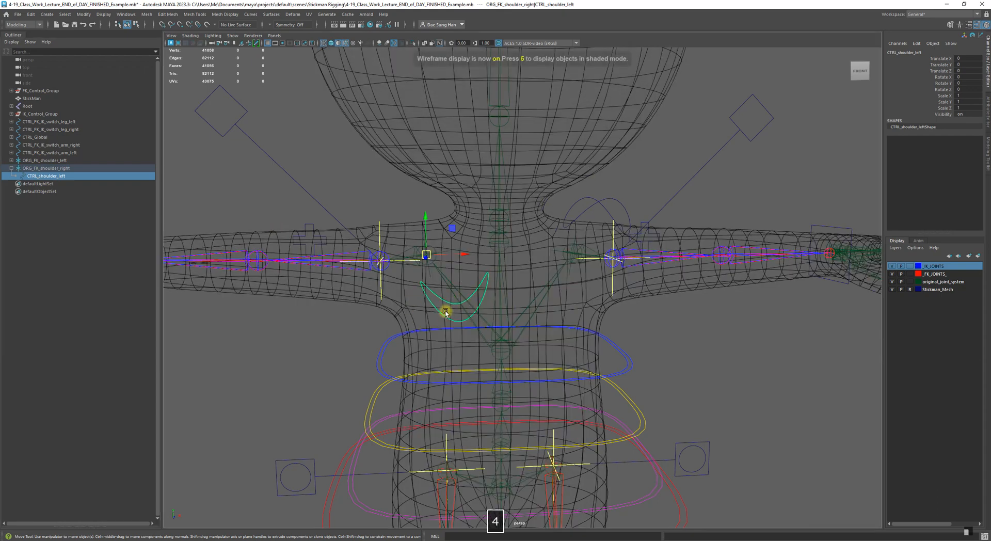
pyautogui.press('5')
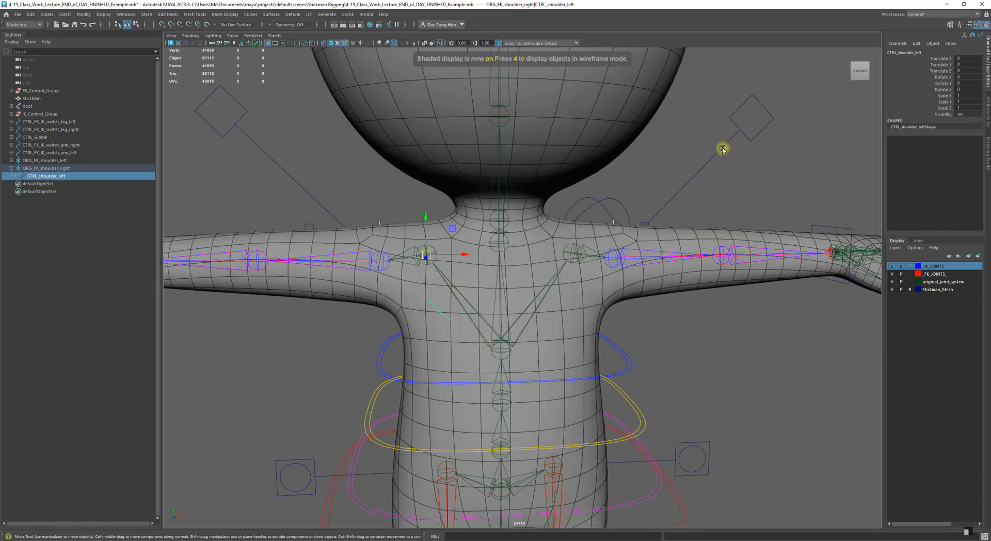
pyautogui.doubleClick(969, 94)
pyautogui.write('-1')
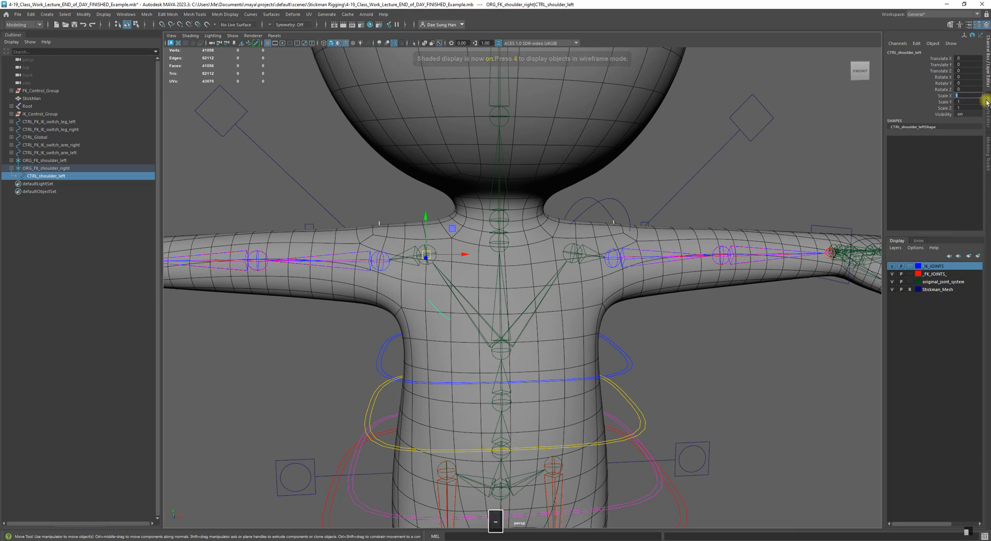
pyautogui.press('Return')
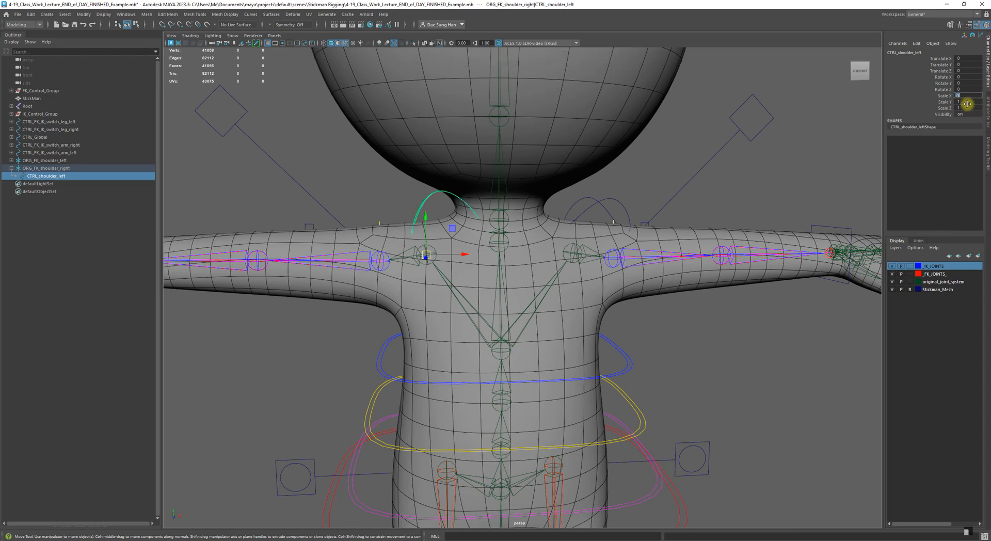
# Set Scale Y and Scale Z to -1 on the same controller to finish mirroring it above the right shoulder.
pyautogui.click(966, 102)
pyautogui.write('-1')
pyautogui.press('Return')
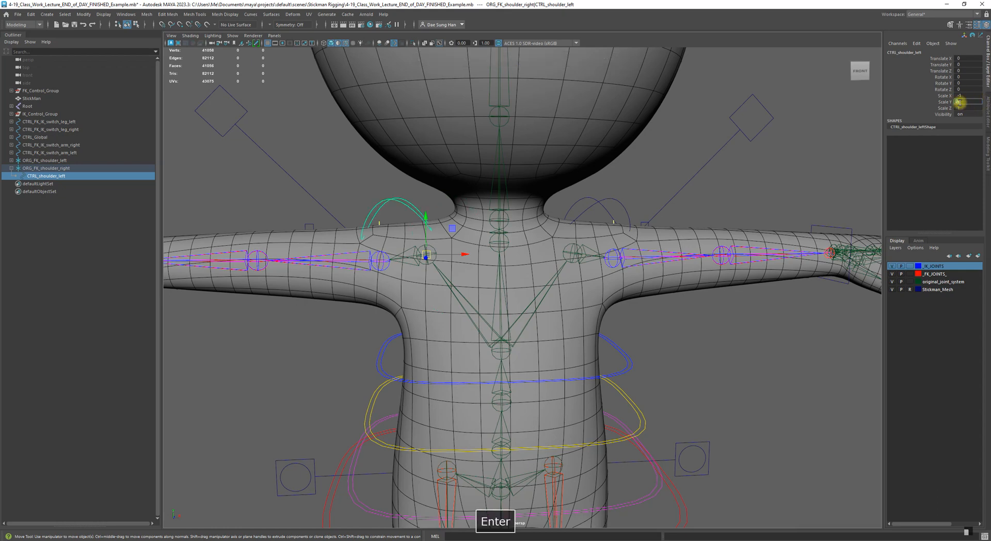
pyautogui.click(965, 108)
pyautogui.write('-1')
pyautogui.press('Return')
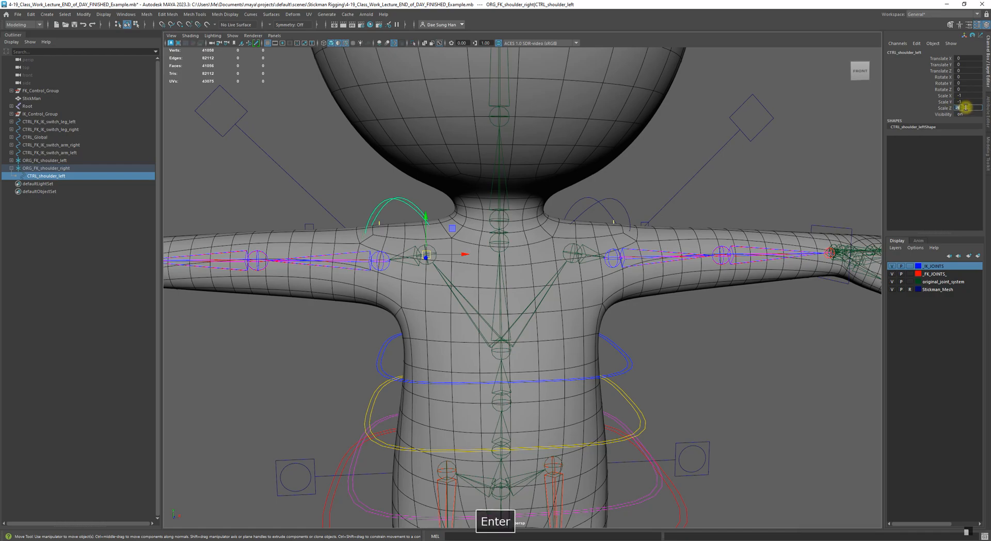
# Freeze the transformations of the mirrored right shoulder controller and check both shoulder controllers on the character.
pyautogui.keyDown('alt'); pyautogui.moveTo(616, 286); pyautogui.dragTo(508, 255); pyautogui.keyUp('alt')
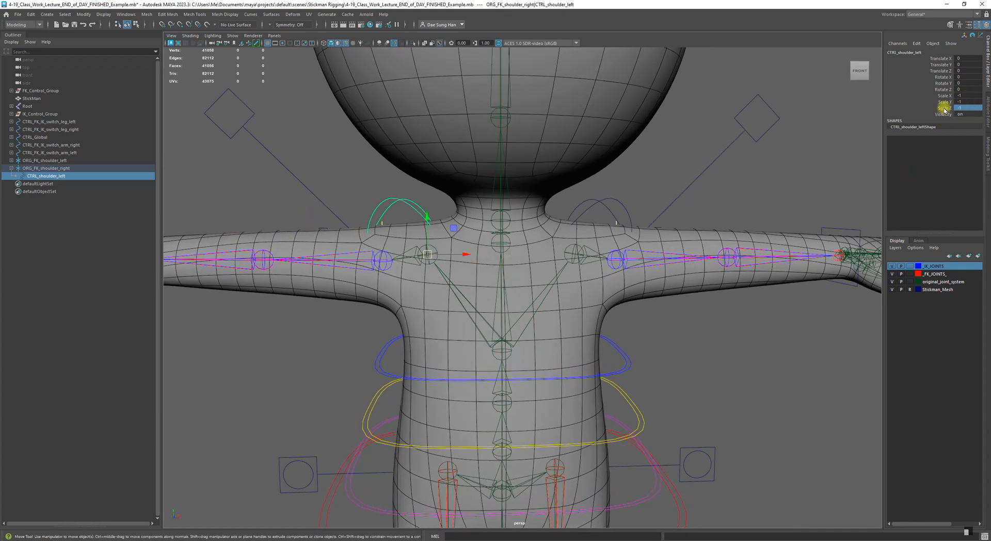
pyautogui.click(84, 15)
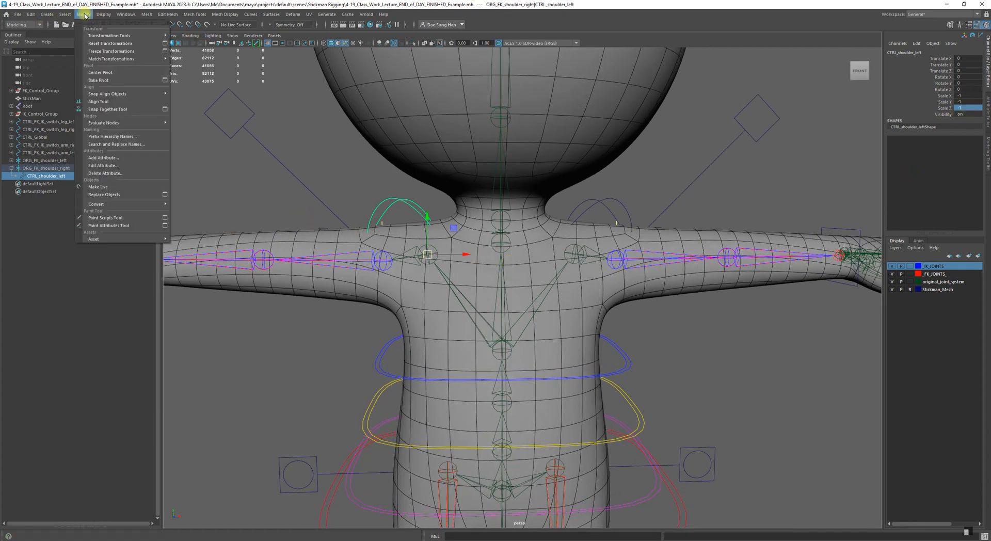
pyautogui.click(102, 51)
pyautogui.keyDown('alt'); pyautogui.moveTo(779, 158); pyautogui.dragTo(468, 363); pyautogui.keyUp('alt')
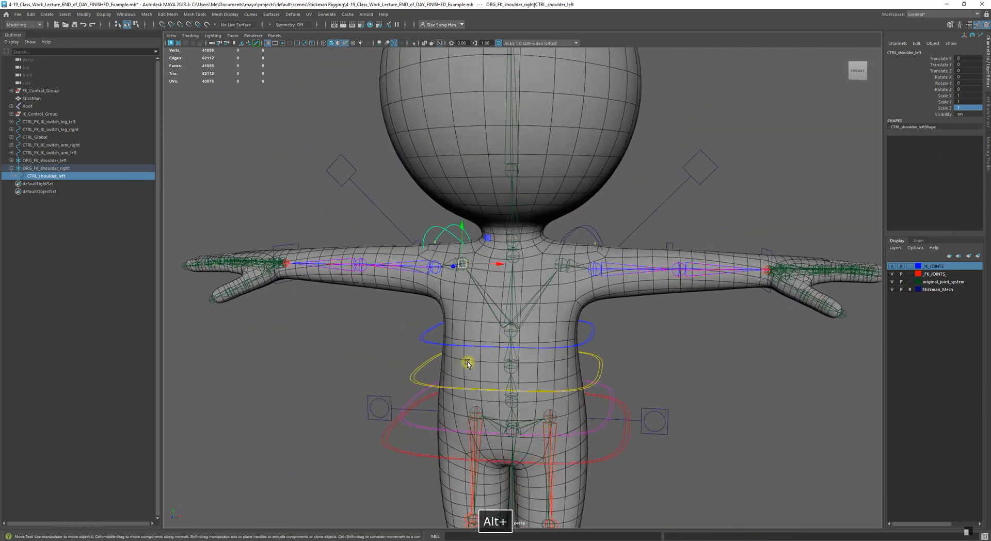
pyautogui.click(663, 399)
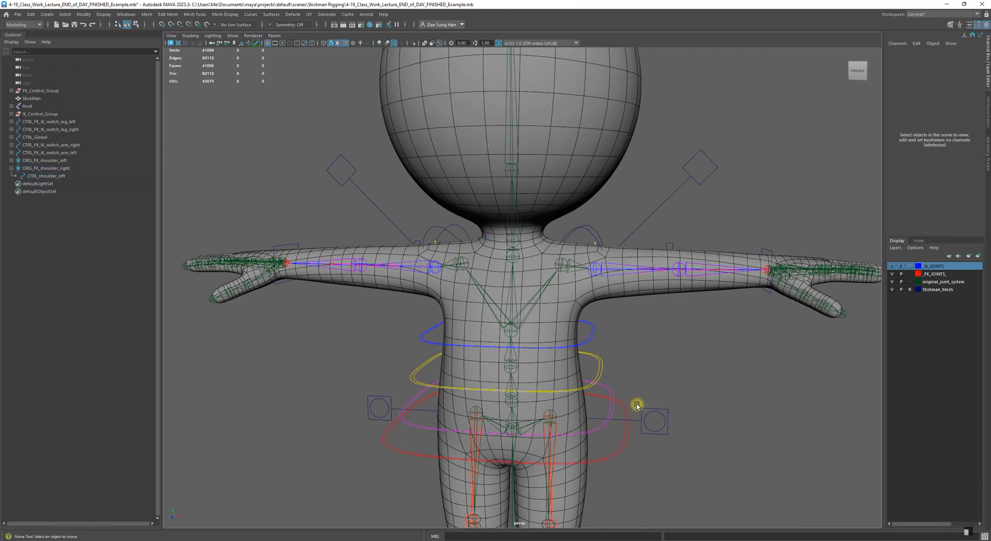
pyautogui.keyDown('alt'); pyautogui.moveTo(636, 404); pyautogui.dragTo(456, 320); pyautogui.keyUp('alt')
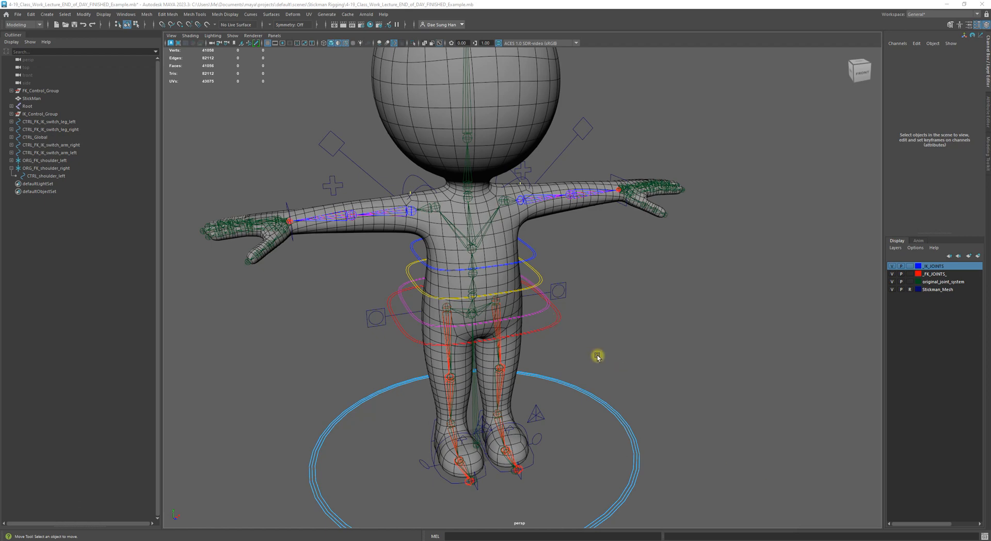
pyautogui.keyDown('alt'); pyautogui.moveTo(542, 330); pyautogui.dragTo(590, 415, button='middle'); pyautogui.keyUp('alt')
pyautogui.keyDown('alt'); pyautogui.moveTo(590, 415); pyautogui.dragTo(612, 395, button='right'); pyautogui.keyUp('alt')
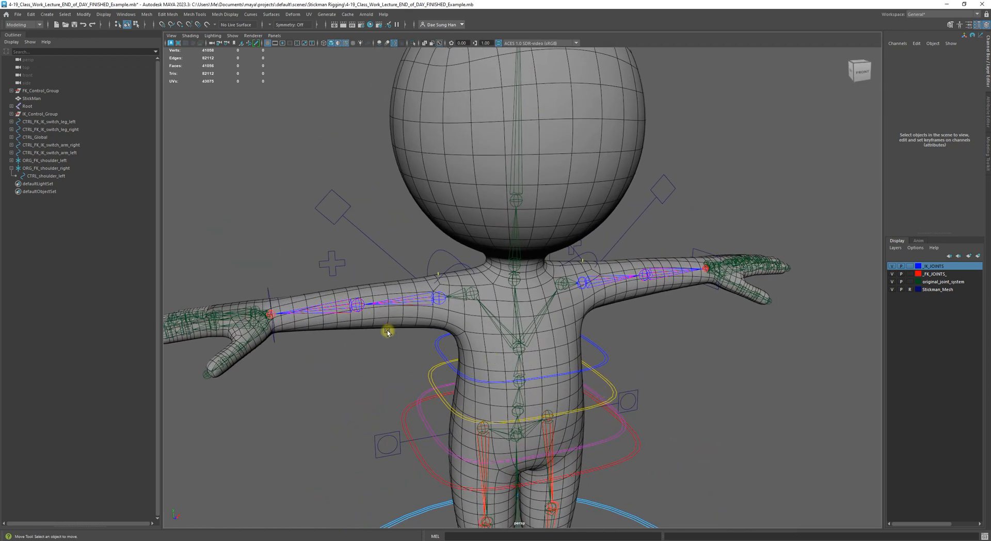
# Collapse ORG_FK_shoulder_right, expand the Root joint hierarchy and examine how the shoulder joints sit under DEFORM_spine3.
pyautogui.click(12, 168)
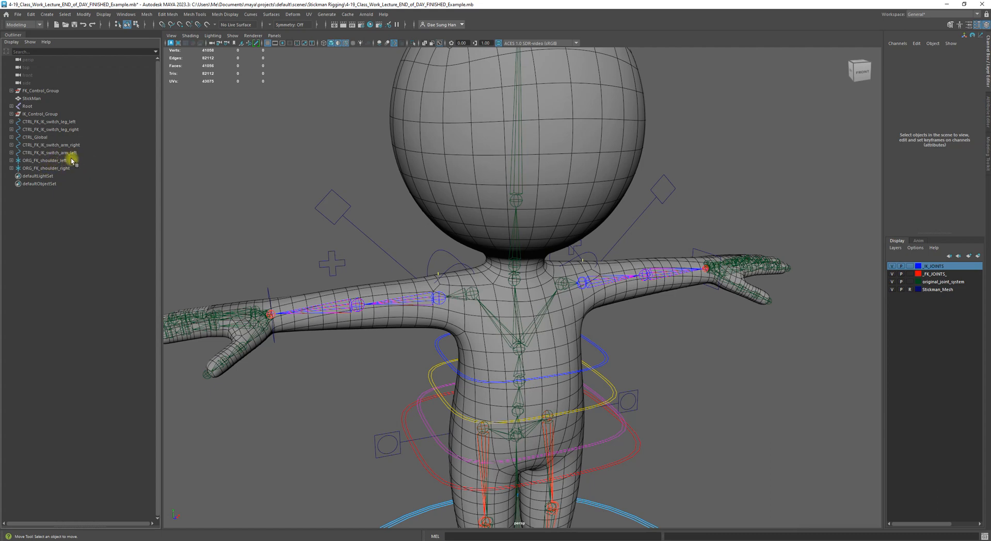
pyautogui.click(12, 107)
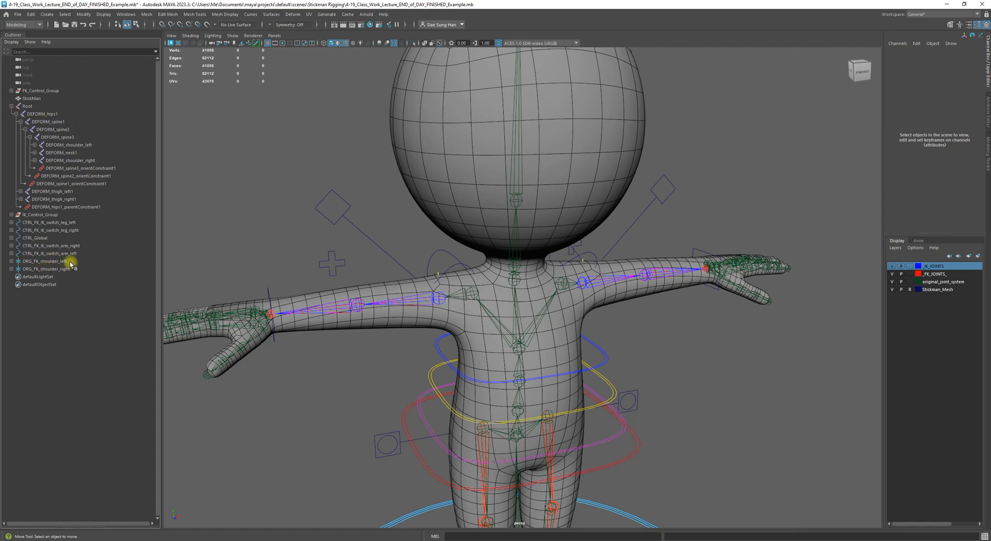
pyautogui.click(518, 350)
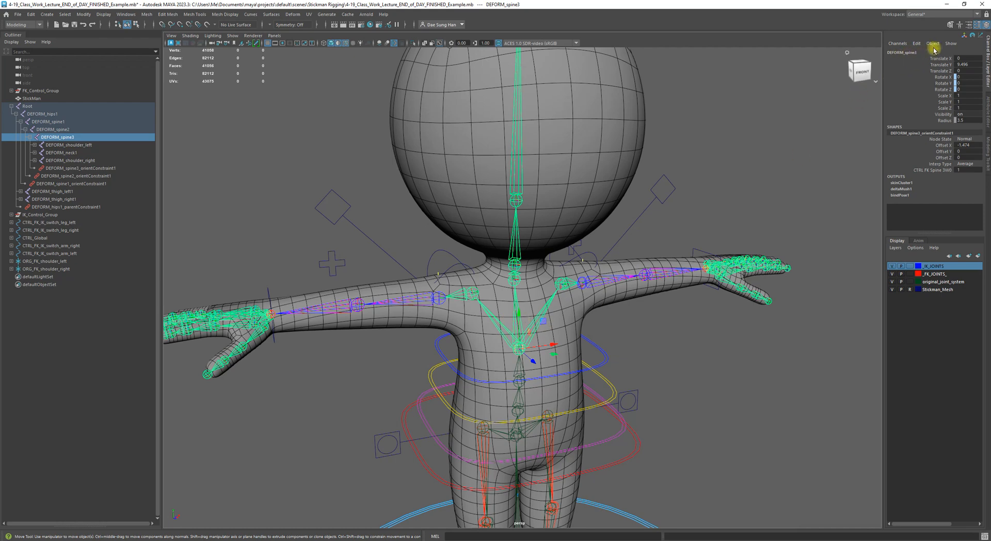
pyautogui.click(392, 387)
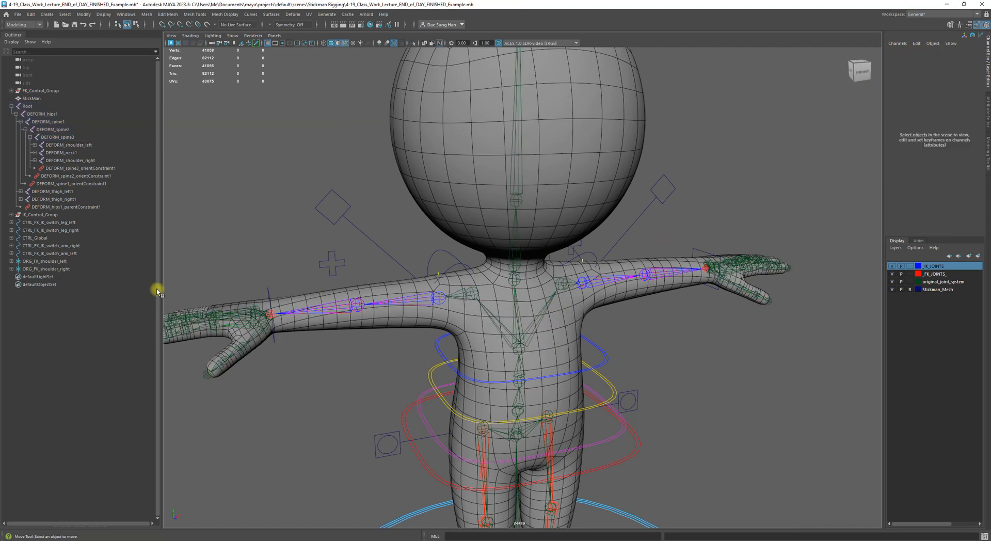
# Select the CTRL_FK_spine_3 controller and reveal it within the expanded CTRL_Global hierarchy.
pyautogui.click(606, 364)
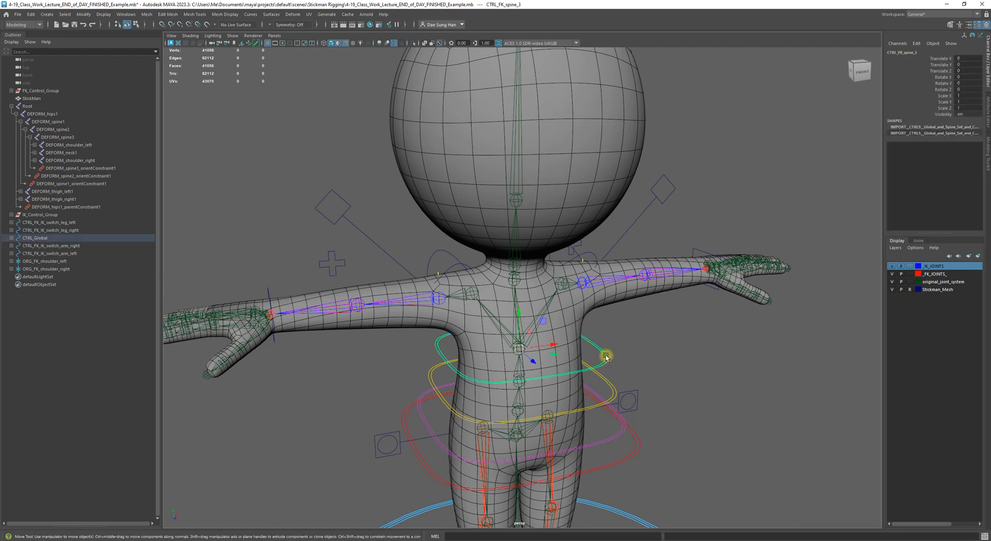
pyautogui.click(610, 356)
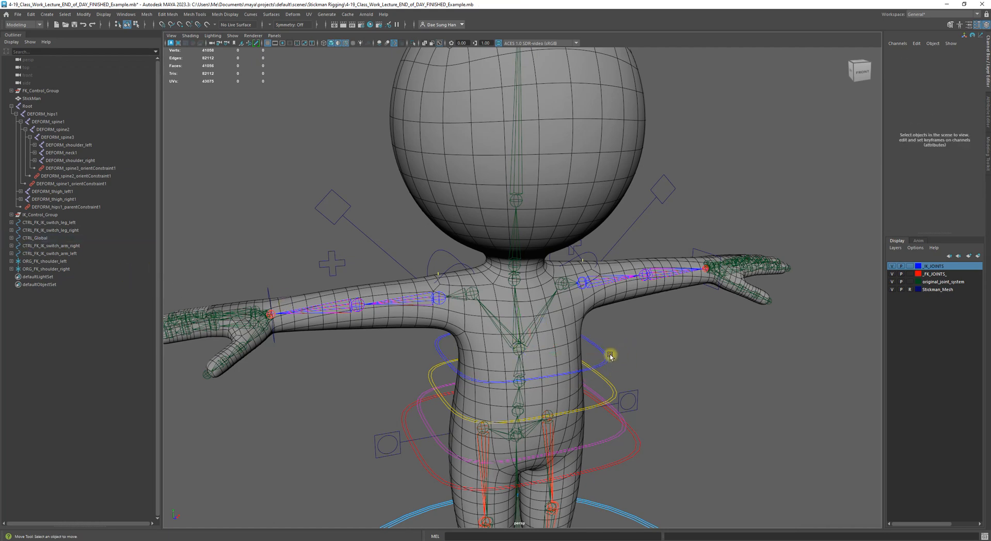
pyautogui.click(610, 356)
pyautogui.keyDown('alt'); pyautogui.moveTo(610, 356); pyautogui.dragTo(607, 349); pyautogui.keyUp('alt')
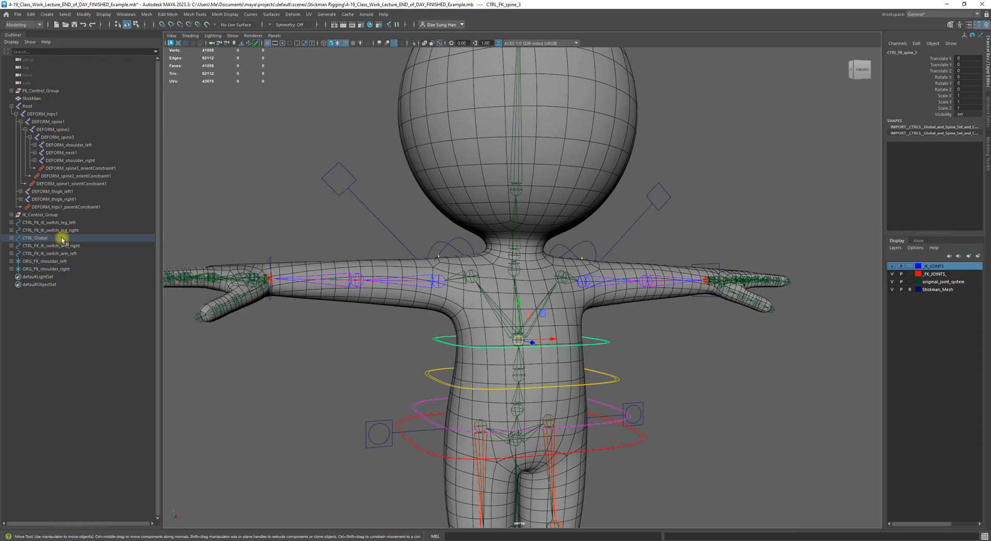
pyautogui.press('f')
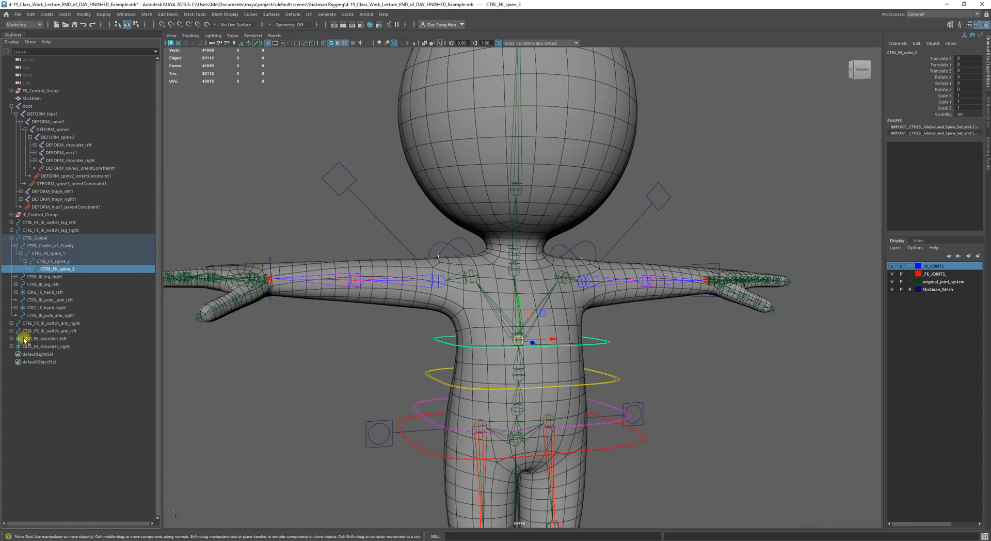
# Parent ORG_FK_shoulder_left and ORG_FK_shoulder_right under CTRL_FK_spine_3 and check the new hierarchy.
pyautogui.click(59, 339)
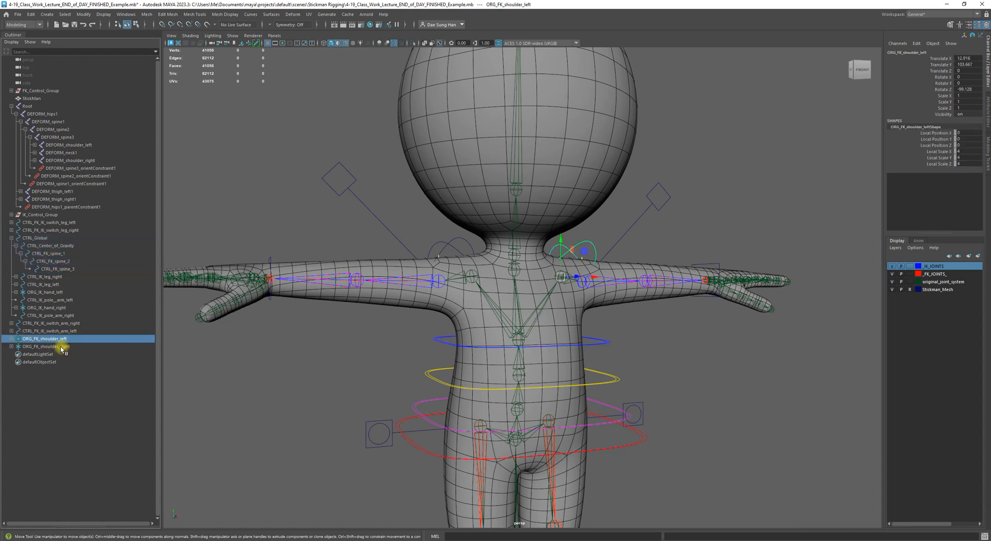
pyautogui.keyDown('shift'); pyautogui.click(60, 346); pyautogui.keyUp('shift')
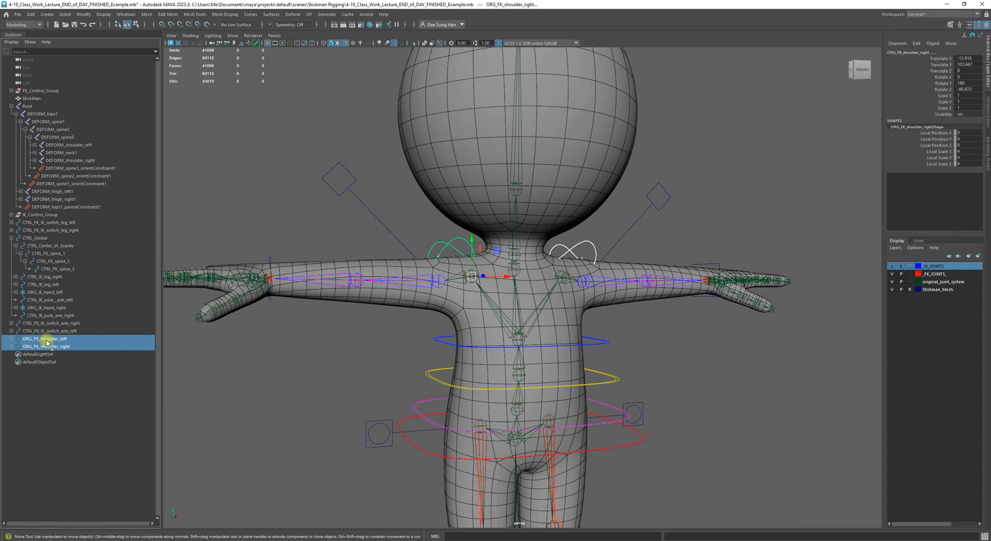
pyautogui.moveTo(47, 342); pyautogui.dragTo(78, 269, button='middle')
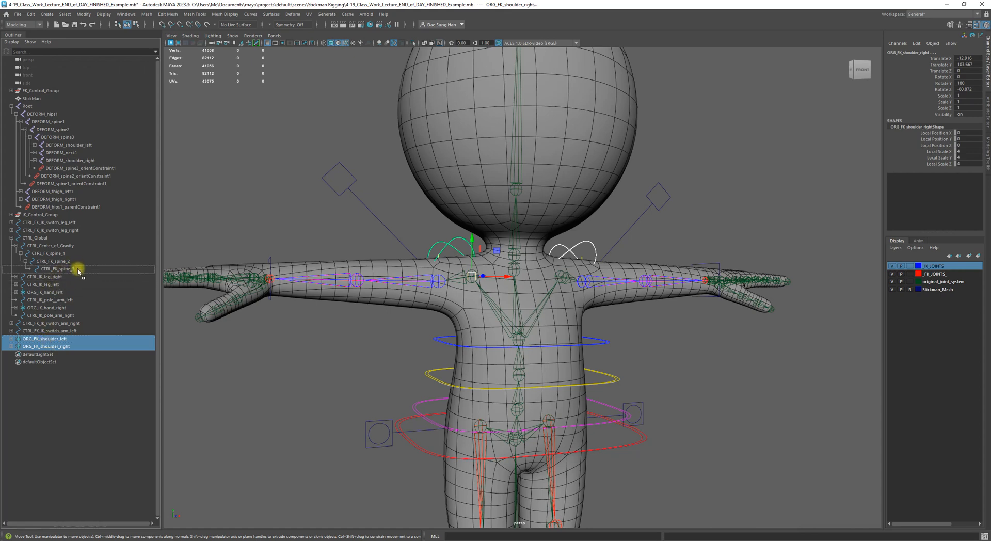
pyautogui.moveTo(78, 271); pyautogui.dragTo(78, 270, button='middle')
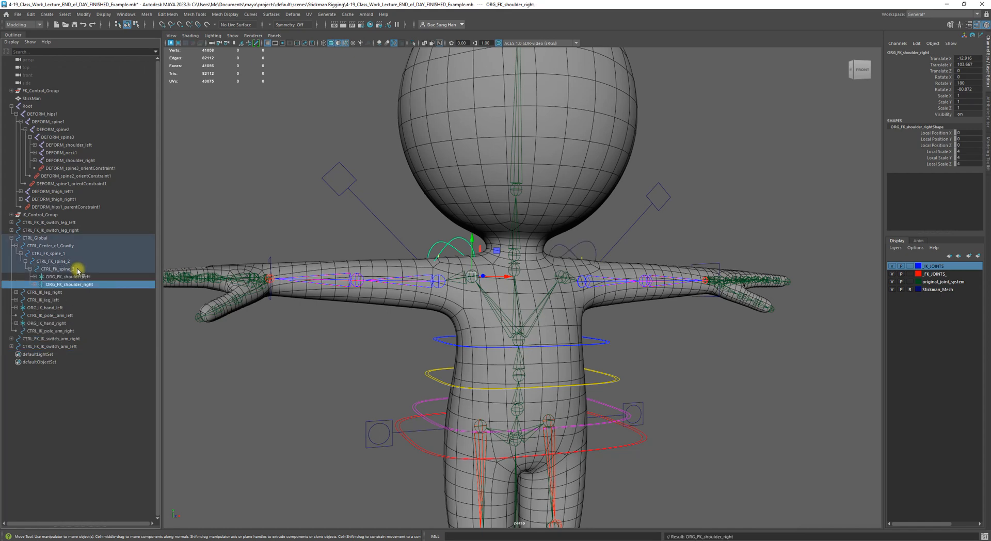
pyautogui.click(78, 270)
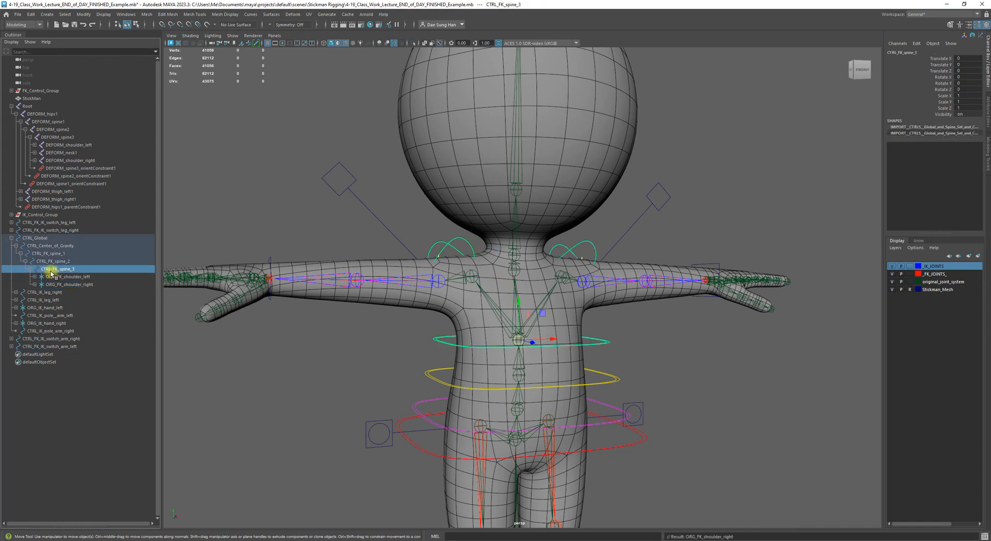
pyautogui.click(60, 278)
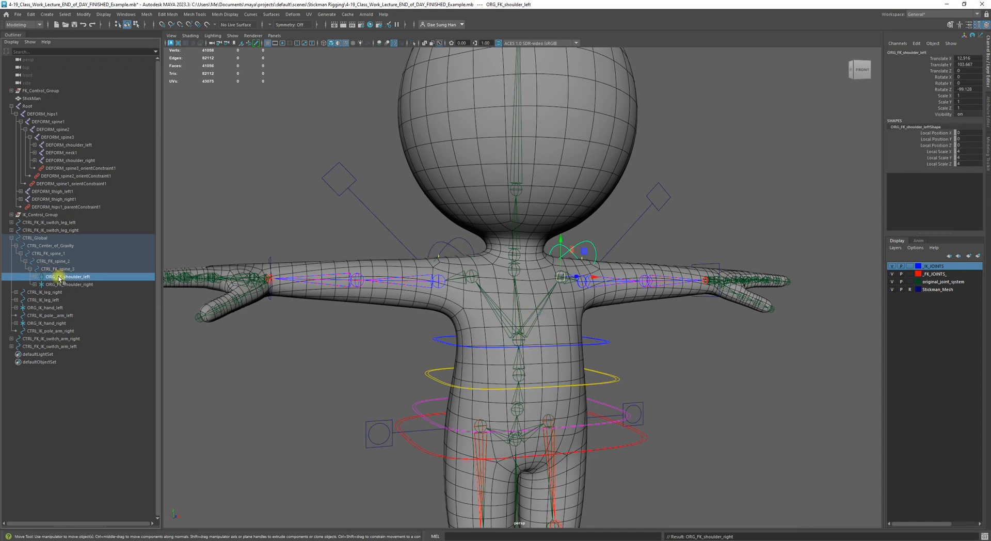
# Check the two ORG_FK_shoulder locators parented beneath CTRL_FK_spine_3, then clear the selection.
pyautogui.click(60, 284)
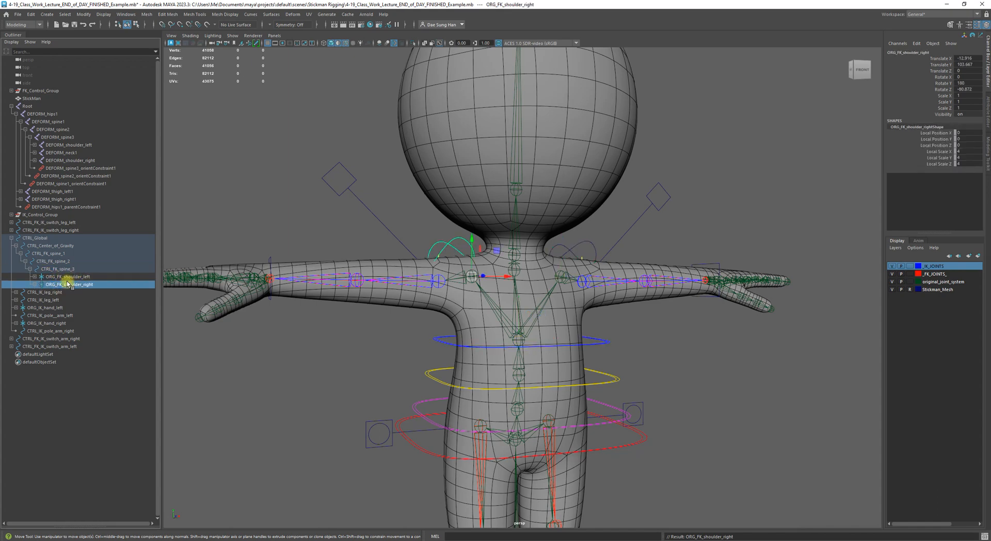
pyautogui.click(67, 268)
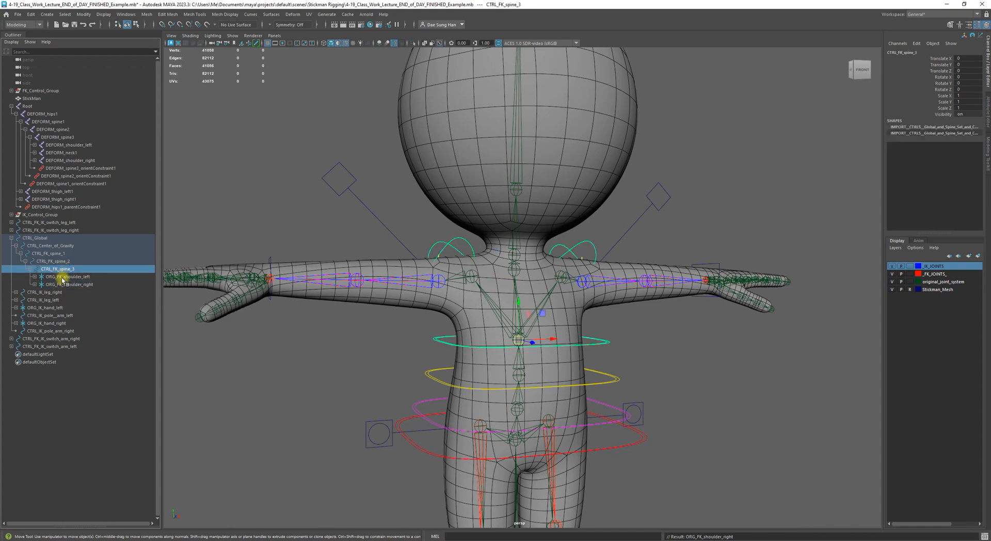
pyautogui.click(69, 413)
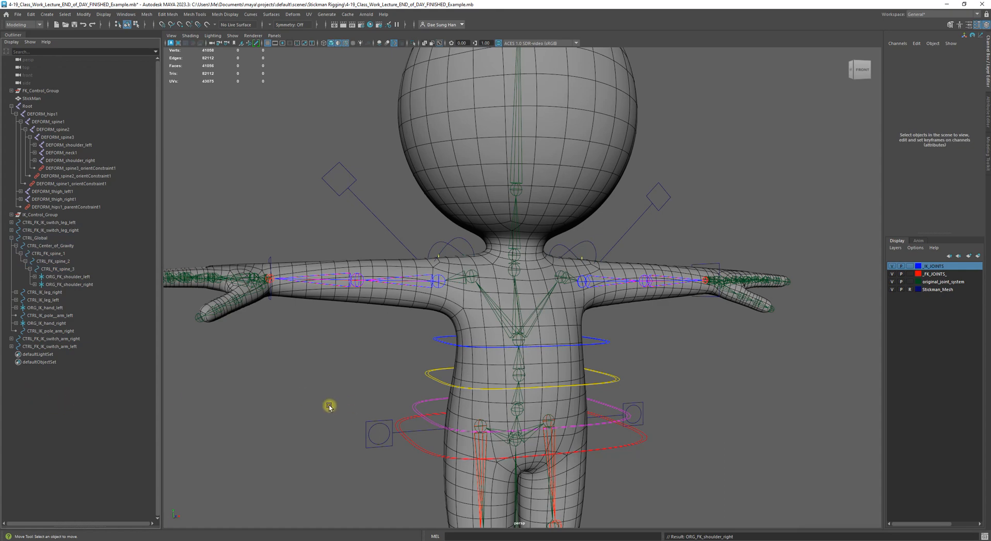
pyautogui.keyDown('alt'); pyautogui.moveTo(291, 372); pyautogui.dragTo(263, 340, button='middle'); pyautogui.keyUp('alt')
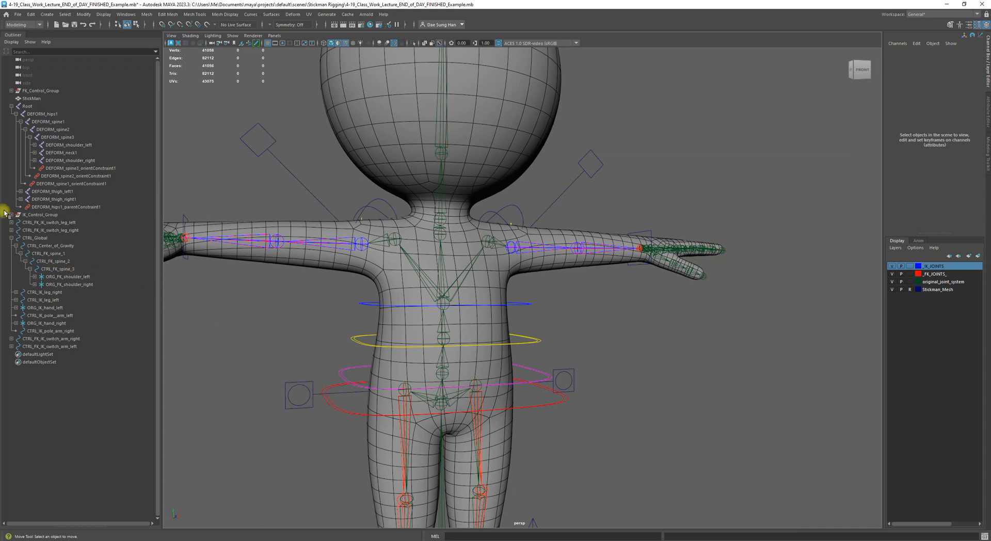
# Arrange the Word rigging notes and the Maya window side by side, and narrow Maya's Outliner.
pyautogui.moveTo(632, 5)
pyautogui.mouseDown()
pyautogui.moveTo(632, 17)
pyautogui.moveTo(628, 1)
pyautogui.mouseUp()
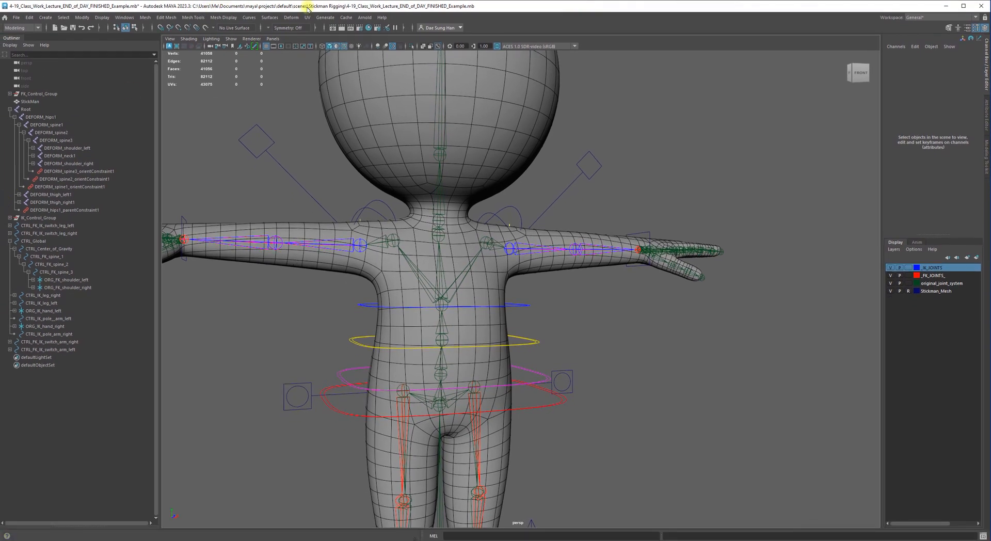
pyautogui.moveTo(308, 7); pyautogui.dragTo(570, 6)
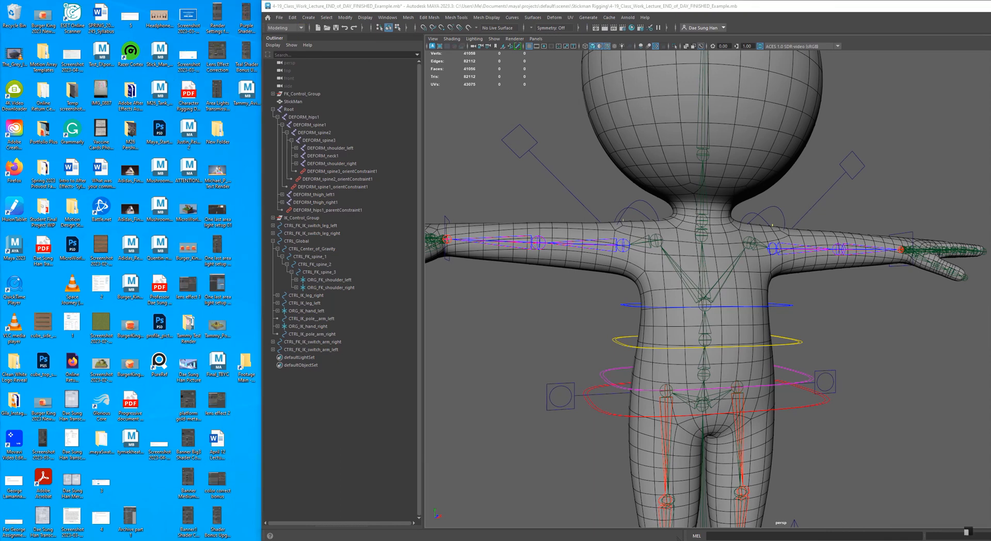
pyautogui.moveTo(0, 65); pyautogui.dragTo(200, 1)
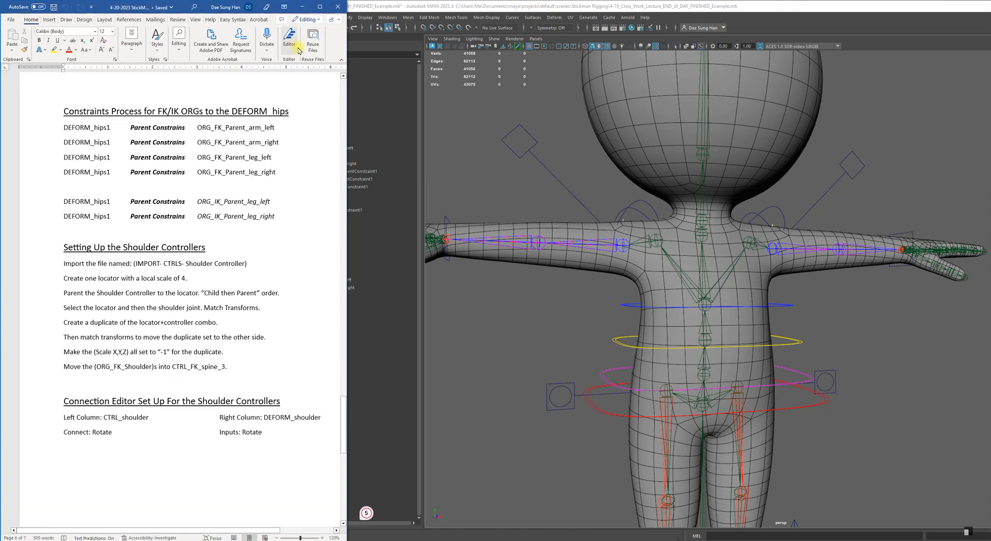
pyautogui.moveTo(347, 81); pyautogui.dragTo(287, 81)
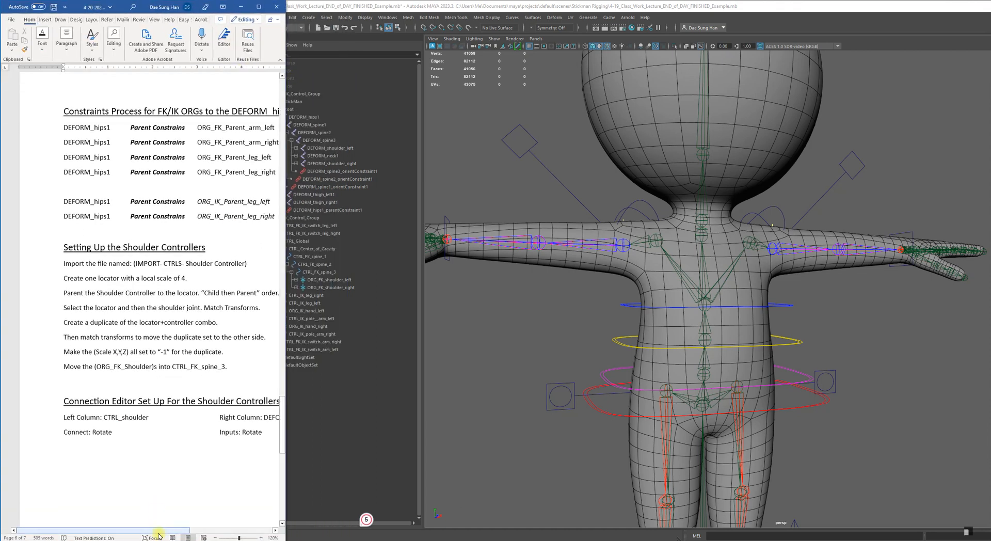
pyautogui.moveTo(158, 529); pyautogui.dragTo(191, 530)
pyautogui.click(462, 4)
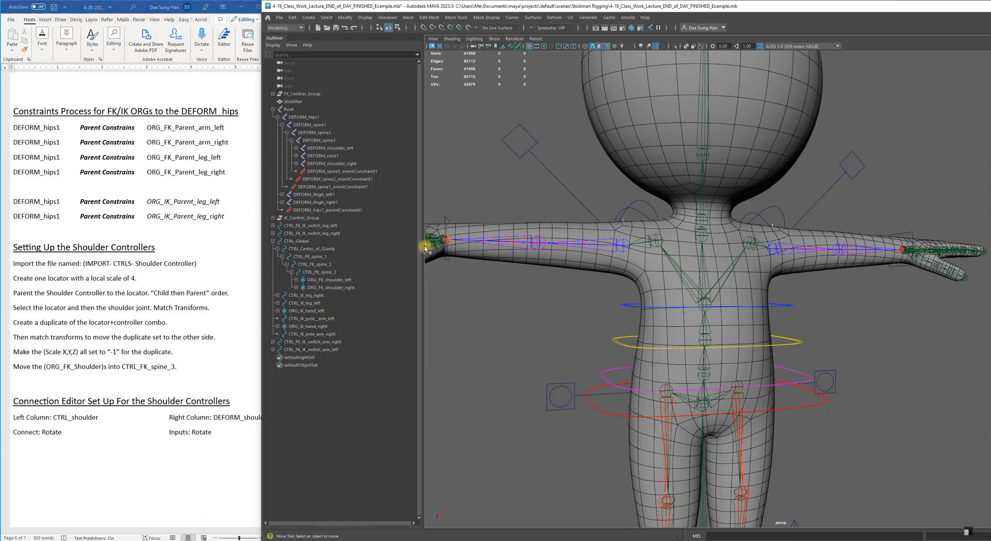
pyautogui.moveTo(424, 239); pyautogui.dragTo(388, 238)
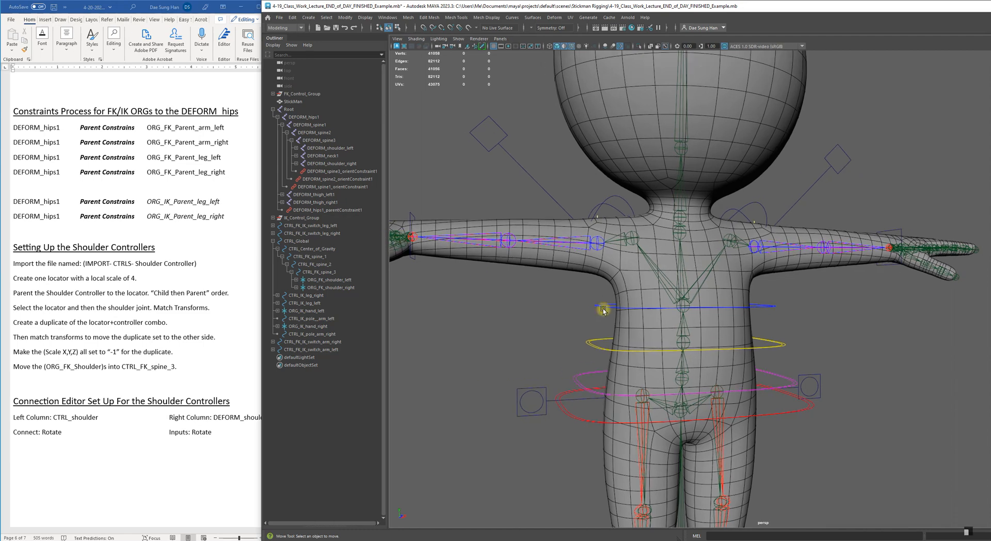
# Open the Connection Editor and place it beside the character.
pyautogui.keyDown('alt'); pyautogui.moveTo(601, 309); pyautogui.dragTo(605, 329); pyautogui.keyUp('alt')
pyautogui.keyDown('alt'); pyautogui.moveTo(594, 326); pyautogui.dragTo(563, 284, button='middle'); pyautogui.keyUp('alt')
pyautogui.keyDown('alt'); pyautogui.moveTo(564, 285); pyautogui.dragTo(552, 284); pyautogui.keyUp('alt')
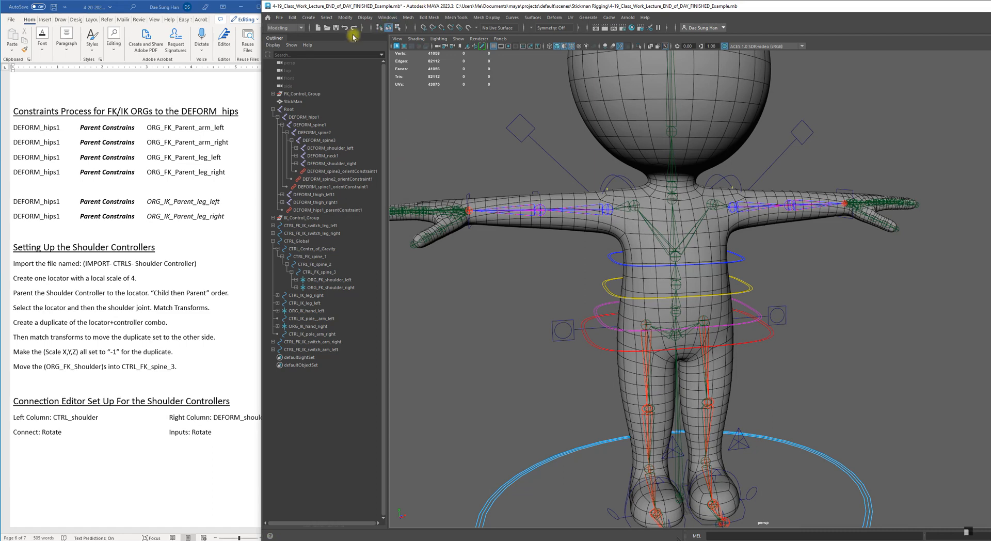
pyautogui.click(387, 18)
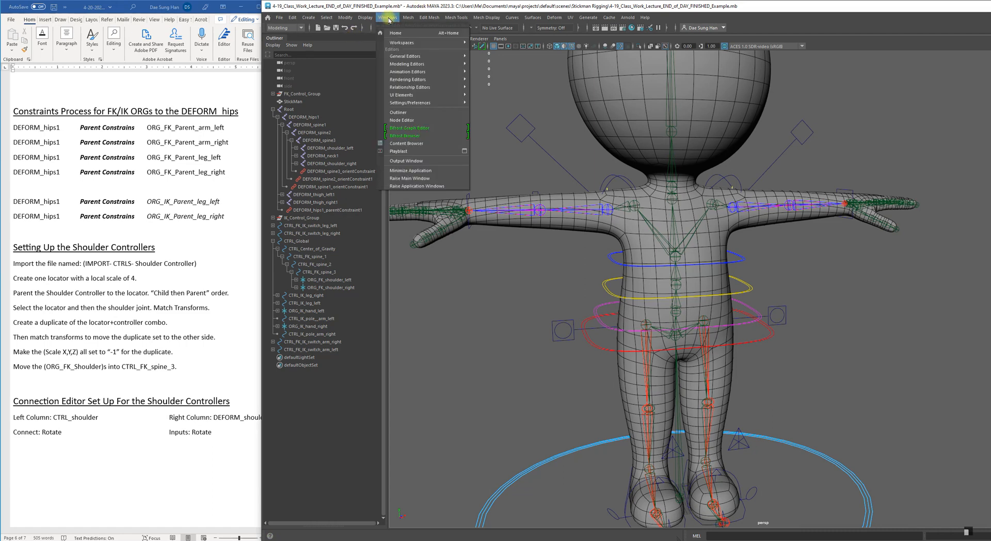
pyautogui.moveTo(402, 56)
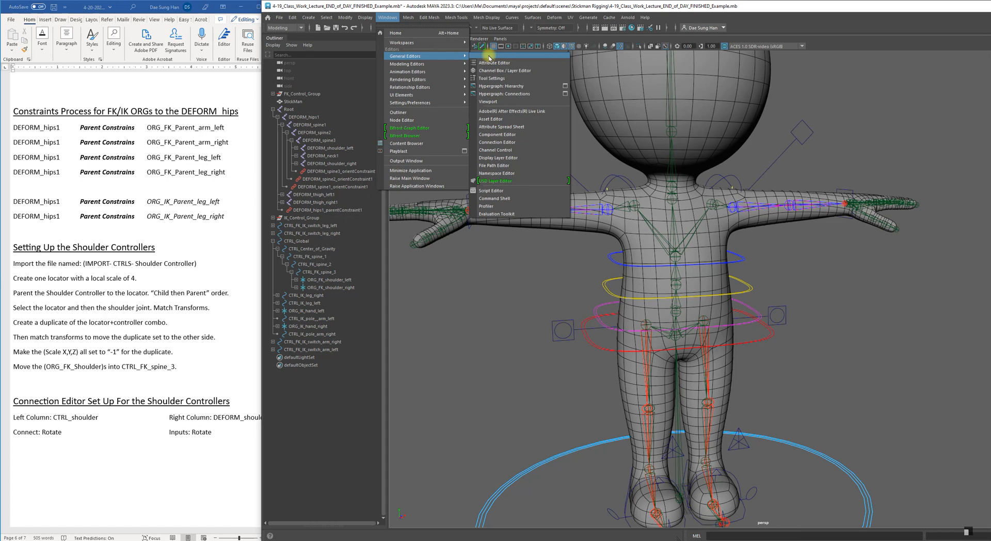
pyautogui.click(531, 143)
pyautogui.moveTo(658, 130); pyautogui.dragTo(379, 170)
pyautogui.moveTo(440, 166); pyautogui.dragTo(515, 217)
# Load the left shoulder controller, CTRL_shoulder_left, as the source object in the Connection Editor.
pyautogui.keyDown('alt'); pyautogui.moveTo(803, 233); pyautogui.dragTo(712, 186, button='right'); pyautogui.keyUp('alt')
pyautogui.keyDown('alt'); pyautogui.moveTo(712, 186); pyautogui.dragTo(740, 191, button='middle'); pyautogui.keyUp('alt')
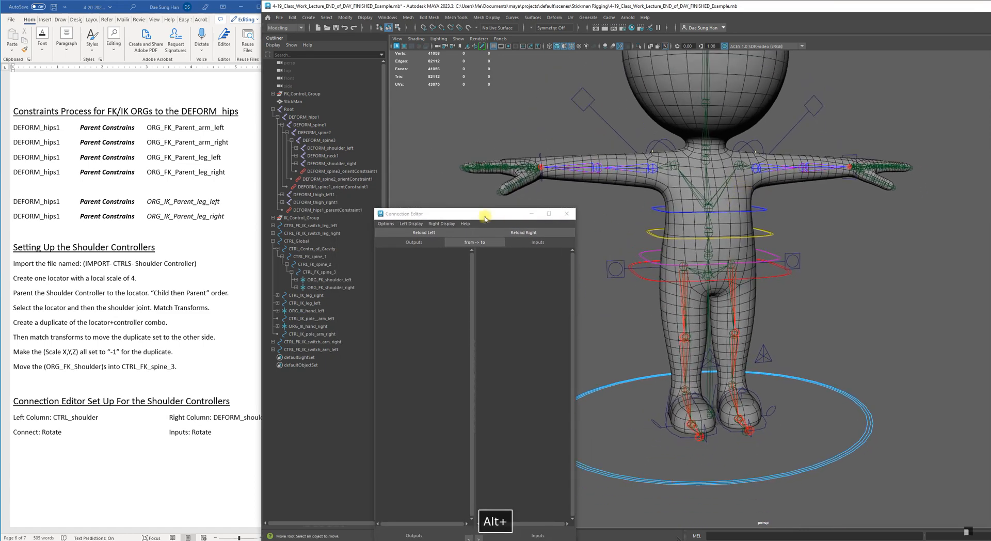
pyautogui.moveTo(485, 216); pyautogui.dragTo(508, 205)
pyautogui.keyDown('alt'); pyautogui.moveTo(690, 201); pyautogui.dragTo(636, 202); pyautogui.keyUp('alt')
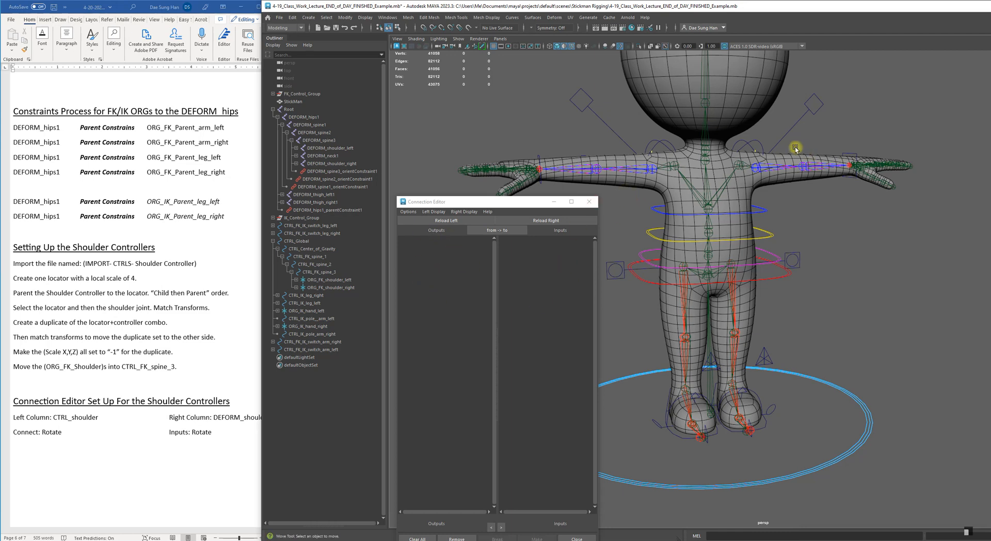
pyautogui.click(759, 143)
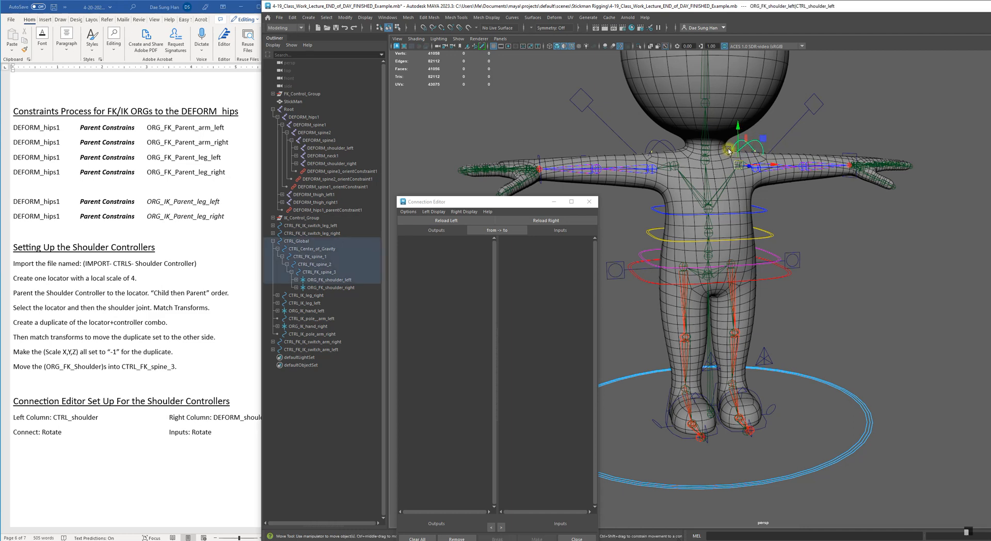
pyautogui.click(432, 222)
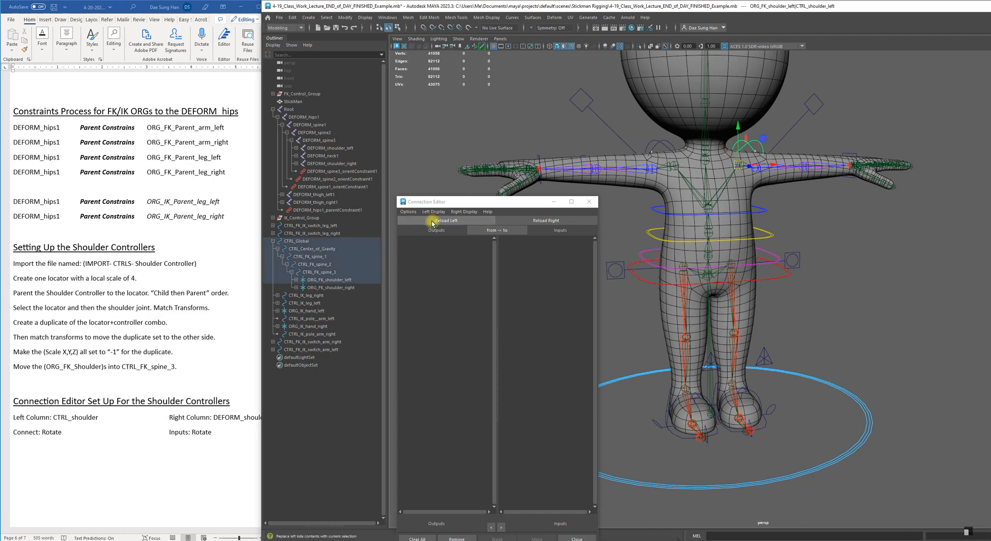
pyautogui.moveTo(491, 202); pyautogui.dragTo(502, 169)
pyautogui.click(458, 187)
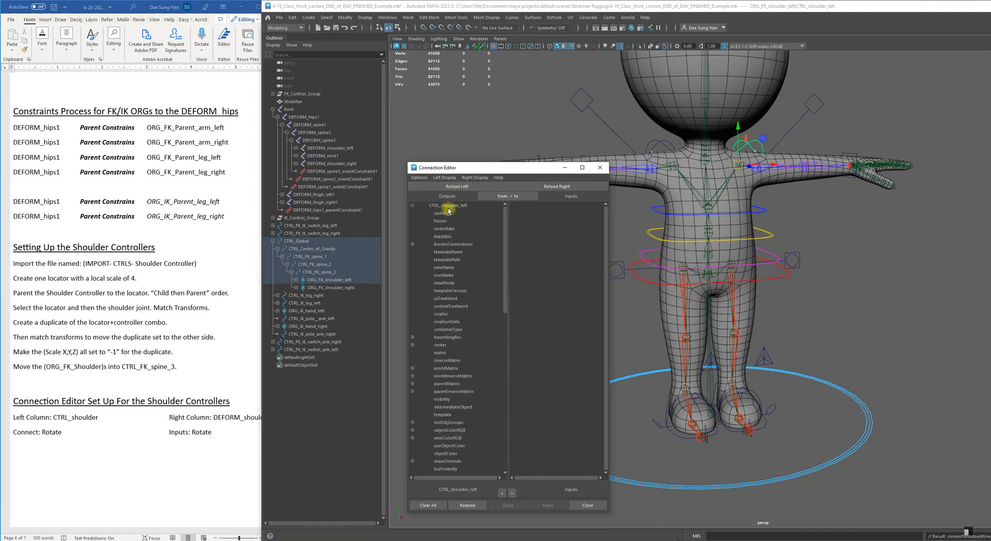
pyautogui.moveTo(518, 171); pyautogui.dragTo(481, 177)
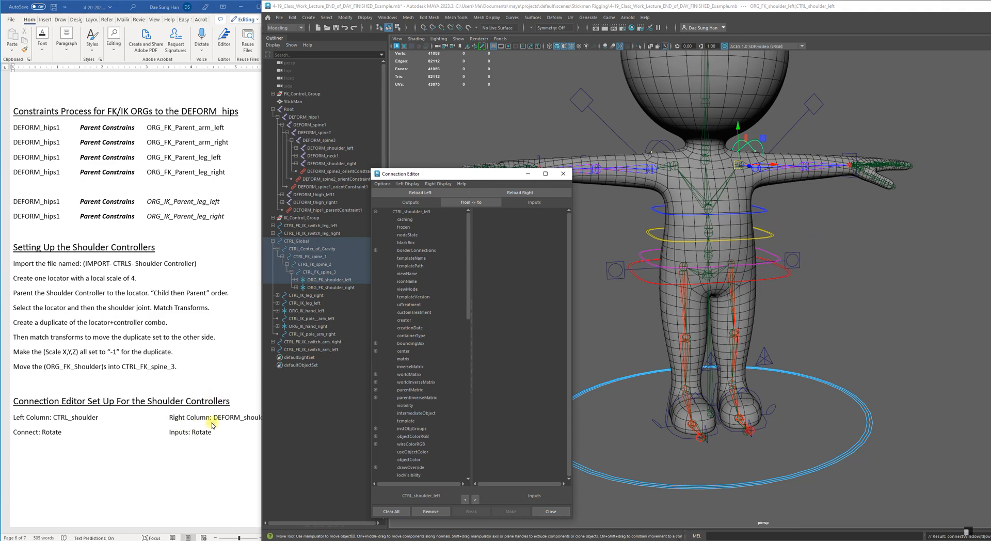
# Load the DEFORM_shoulder_left joint as the Connection Editor's destination object and resize the Maya window to show the channel box.
pyautogui.keyDown('alt'); pyautogui.moveTo(720, 194); pyautogui.dragTo(707, 260, button='middle'); pyautogui.keyUp('alt')
pyautogui.keyDown('alt'); pyautogui.moveTo(707, 260); pyautogui.dragTo(727, 263, button='right'); pyautogui.keyUp('alt')
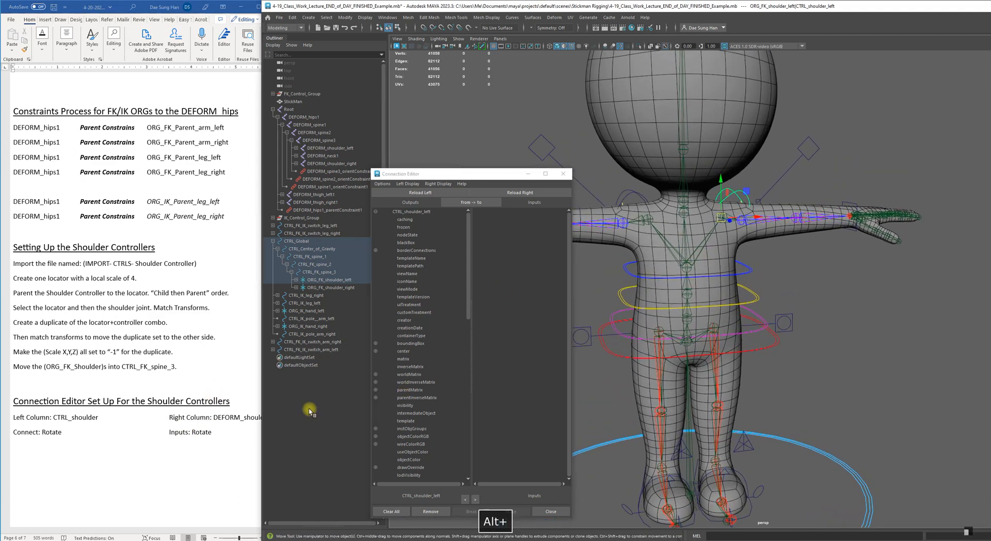
pyautogui.click(243, 453)
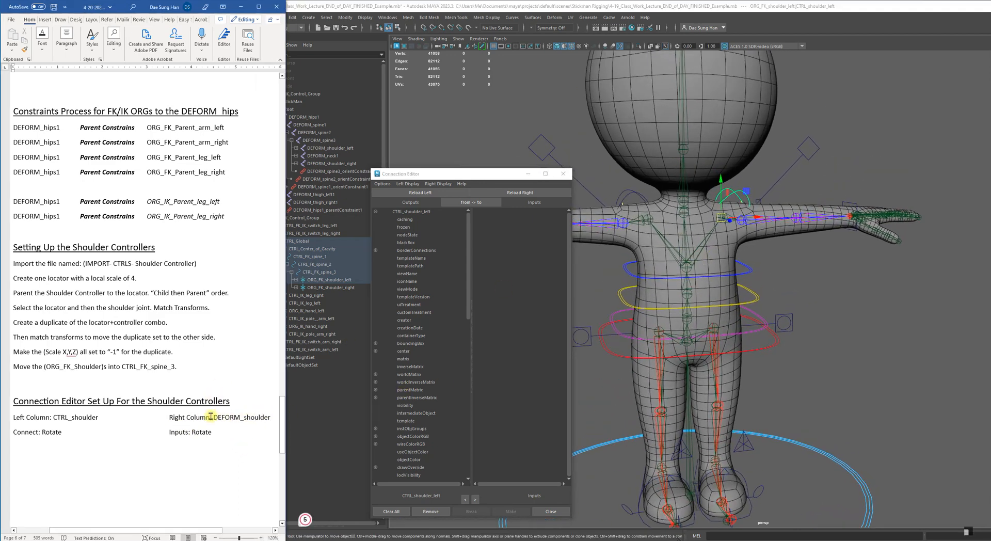
pyautogui.keyDown('alt'); pyautogui.moveTo(748, 277); pyautogui.dragTo(798, 263); pyautogui.keyUp('alt')
pyautogui.keyDown('alt'); pyautogui.moveTo(798, 263); pyautogui.dragTo(832, 270, button='right'); pyautogui.keyUp('alt')
pyautogui.click(833, 270)
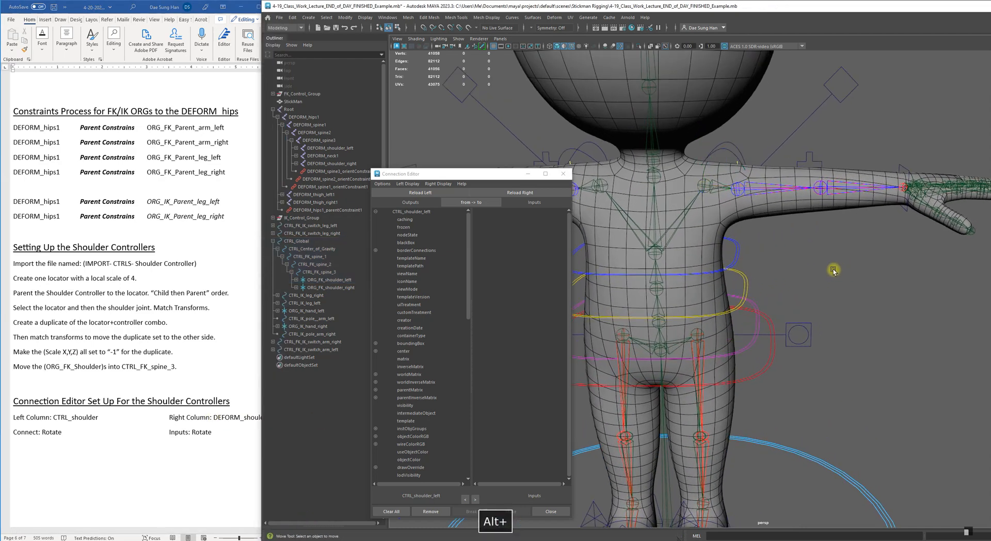
pyautogui.keyDown('alt'); pyautogui.moveTo(833, 269); pyautogui.dragTo(732, 254); pyautogui.keyUp('alt')
pyautogui.keyDown('alt'); pyautogui.moveTo(730, 233); pyautogui.dragTo(733, 293, button='middle'); pyautogui.keyUp('alt')
pyautogui.keyDown('alt'); pyautogui.moveTo(733, 293); pyautogui.dragTo(814, 281, button='right'); pyautogui.keyUp('alt')
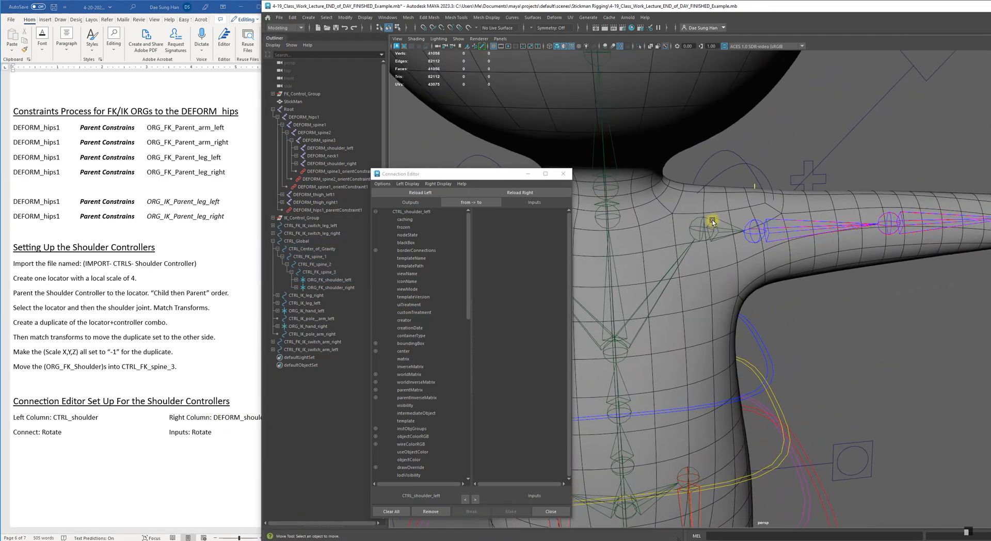
pyautogui.click(712, 222)
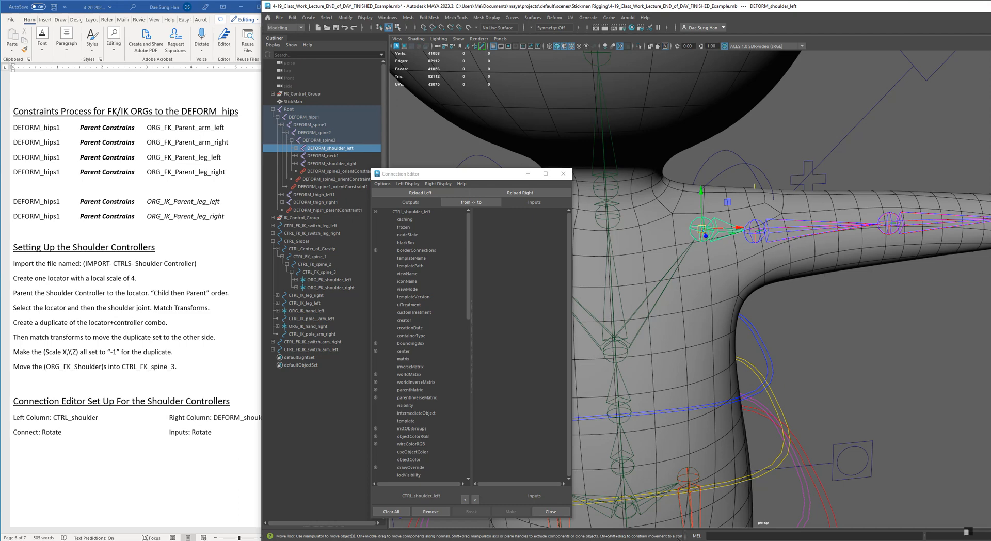
pyautogui.moveTo(990, 55); pyautogui.dragTo(989, 55)
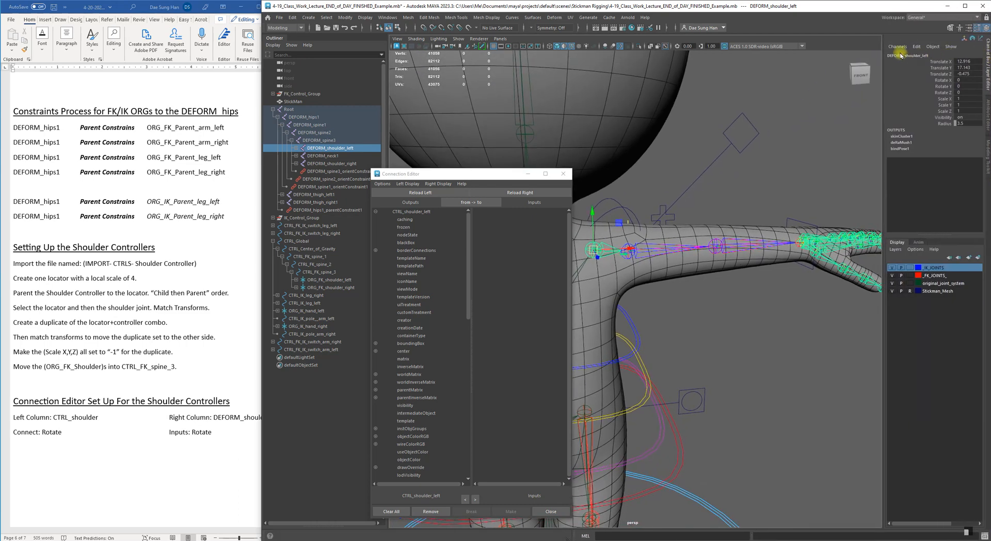
pyautogui.click(520, 192)
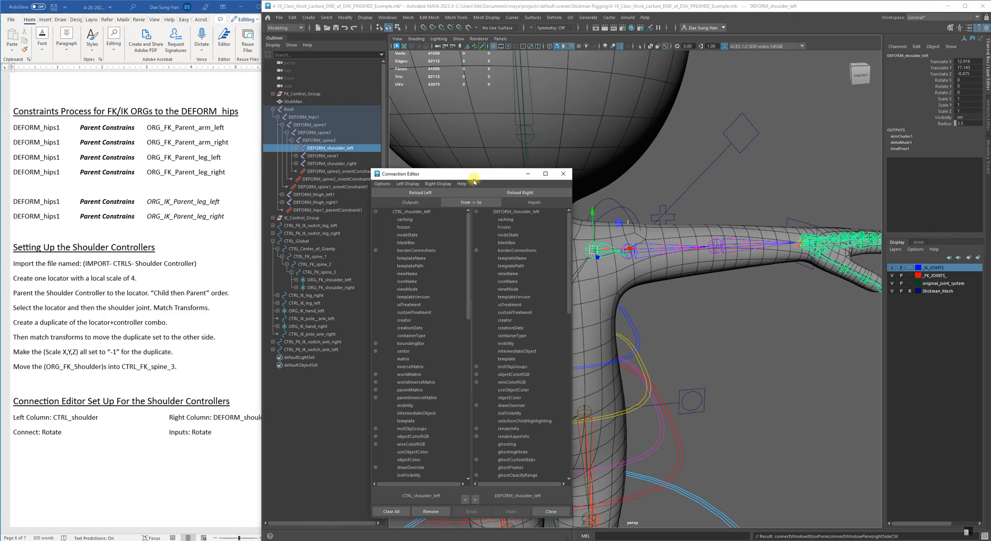
# Connect the rotate output of CTRL_shoulder_left to the rotate input of DEFORM_shoulder_left.
pyautogui.moveTo(477, 174); pyautogui.dragTo(368, 161)
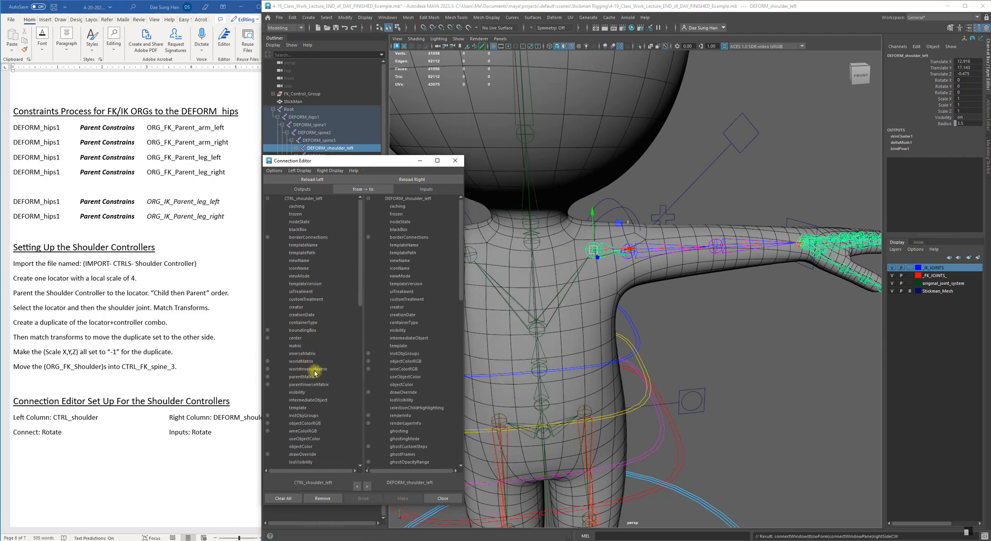
pyautogui.scroll(-8, 310, 353)
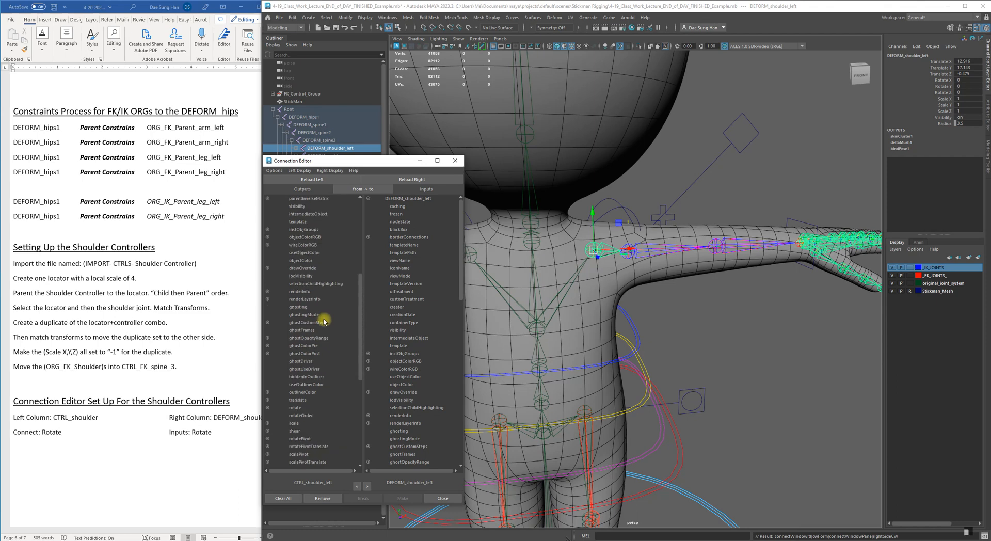
pyautogui.click(297, 407)
pyautogui.scroll(8, 300, 407)
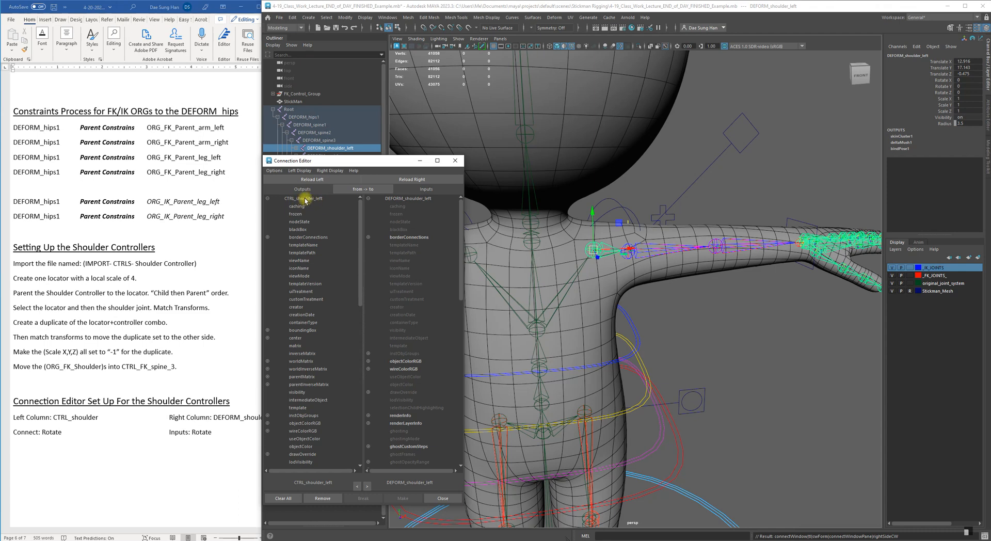
pyautogui.scroll(-8, 321, 268)
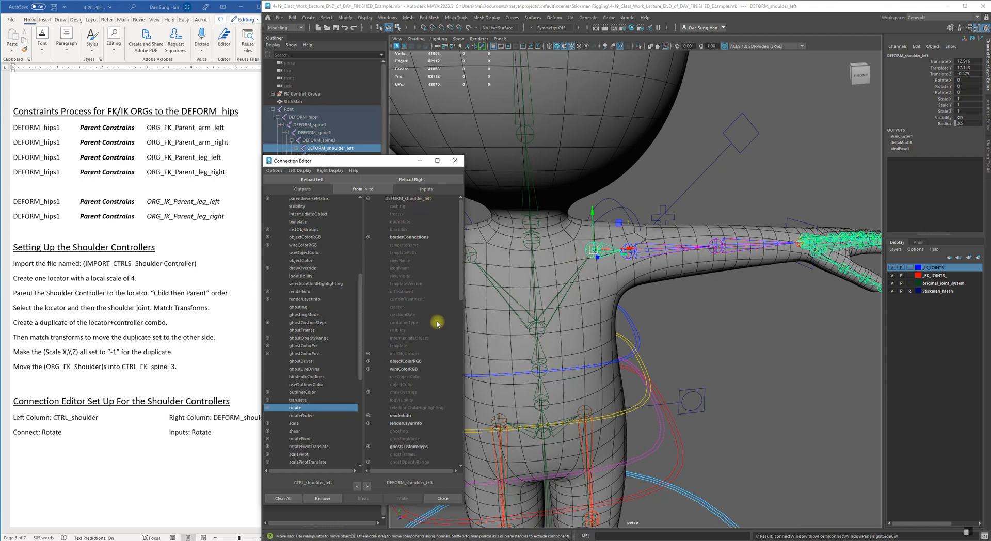
pyautogui.scroll(-3, 437, 323)
pyautogui.scroll(-3, 427, 346)
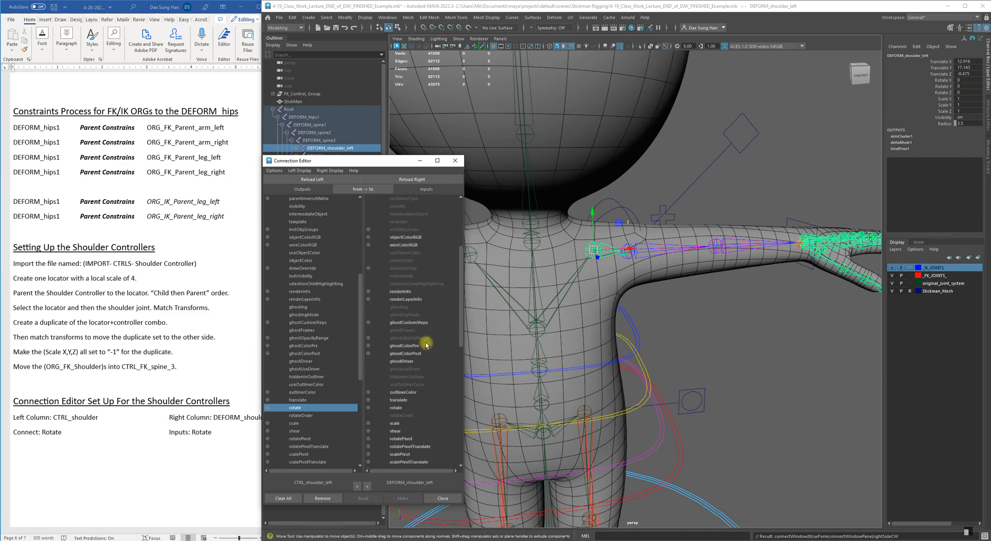
pyautogui.click(396, 407)
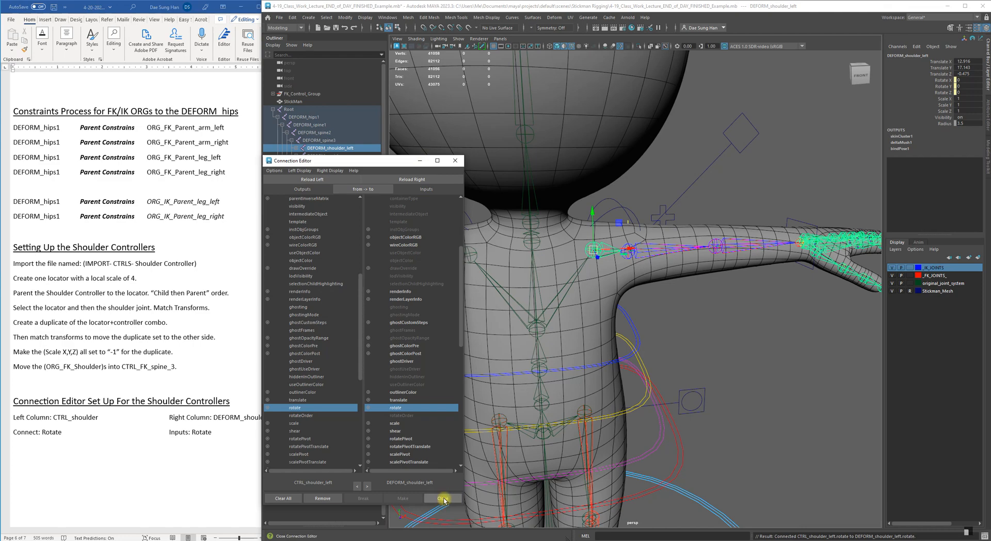
# Clear the Connection Editor out of the workspace and deselect the left shoulder joint.
pyautogui.moveTo(380, 160); pyautogui.dragTo(1, 185)
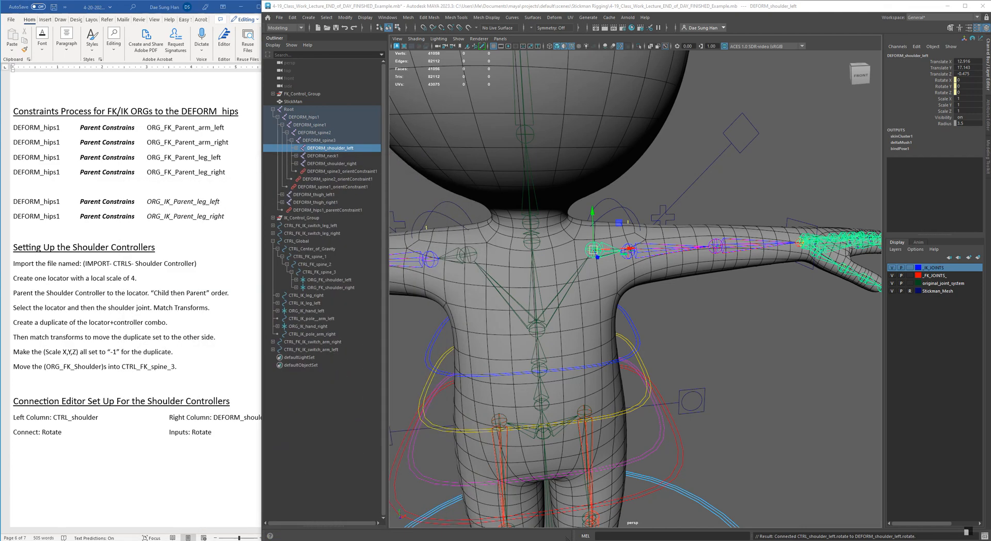
pyautogui.keyDown('alt'); pyautogui.moveTo(694, 248); pyautogui.dragTo(663, 255); pyautogui.keyUp('alt')
pyautogui.keyDown('alt'); pyautogui.moveTo(664, 255); pyautogui.dragTo(657, 274, button='right'); pyautogui.keyUp('alt')
pyautogui.keyDown('alt'); pyautogui.moveTo(656, 274); pyautogui.dragTo(663, 292); pyautogui.keyUp('alt')
pyautogui.keyDown('alt'); pyautogui.moveTo(664, 292); pyautogui.dragTo(696, 309, button='right'); pyautogui.keyUp('alt')
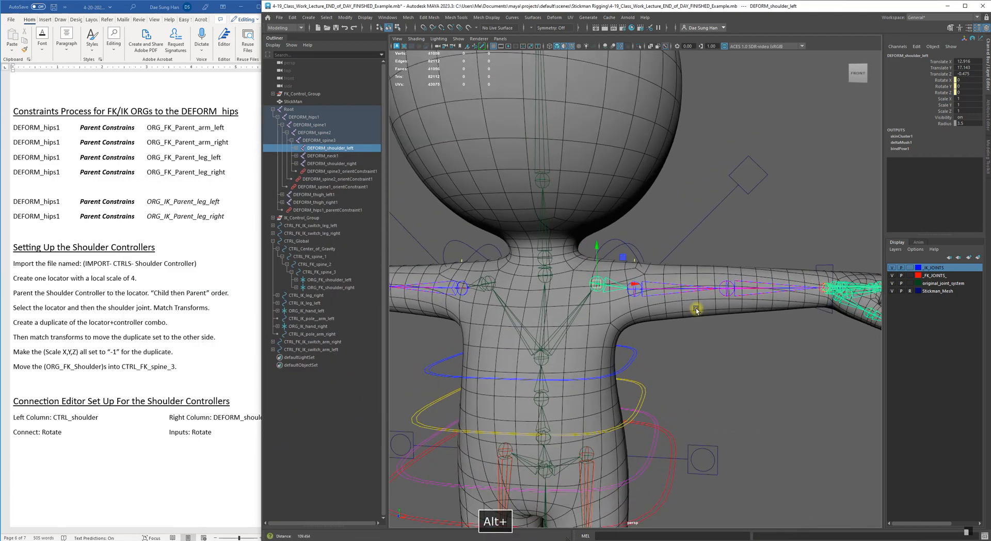
pyautogui.click(739, 371)
pyautogui.keyDown('alt'); pyautogui.moveTo(617, 343); pyautogui.dragTo(593, 338); pyautogui.keyUp('alt')
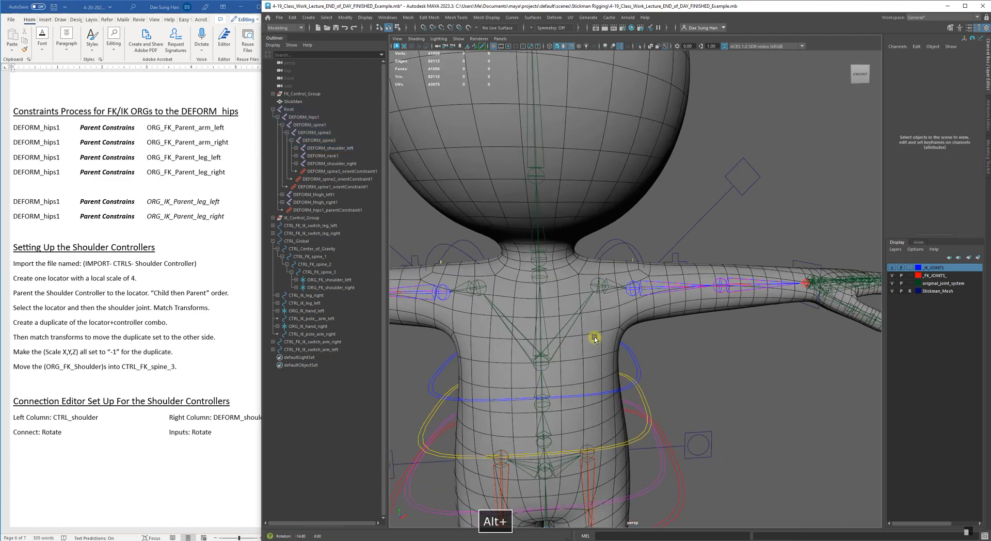
# Load the right shoulder's controller curve as the source object in the Connection Editor.
pyautogui.keyDown('alt'); pyautogui.moveTo(548, 315); pyautogui.dragTo(758, 309, button='middle'); pyautogui.keyUp('alt')
pyautogui.keyDown('alt'); pyautogui.moveTo(652, 287); pyautogui.dragTo(695, 292, button='right'); pyautogui.keyUp('alt')
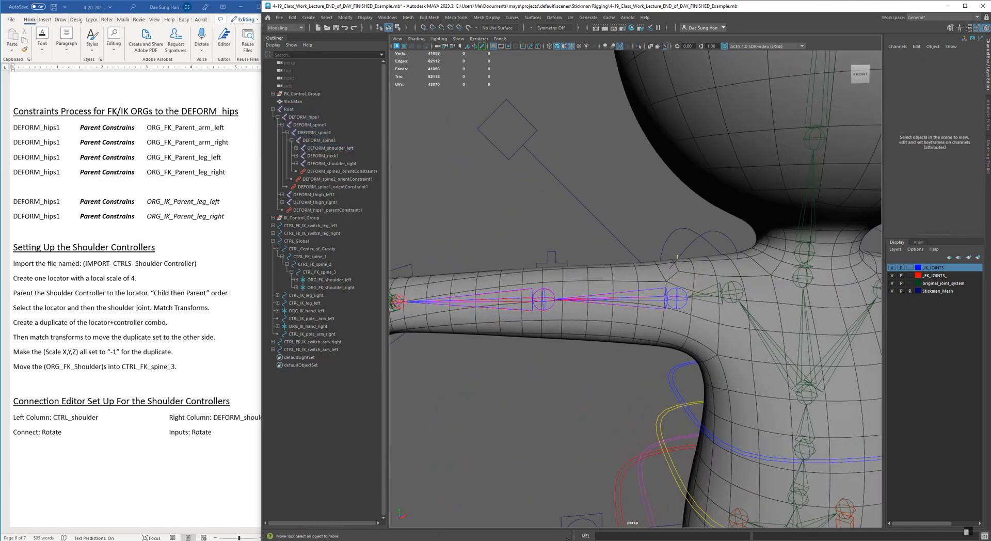
pyautogui.keyDown('alt'); pyautogui.moveTo(587, 188); pyautogui.dragTo(526, 217, button='right'); pyautogui.keyUp('alt')
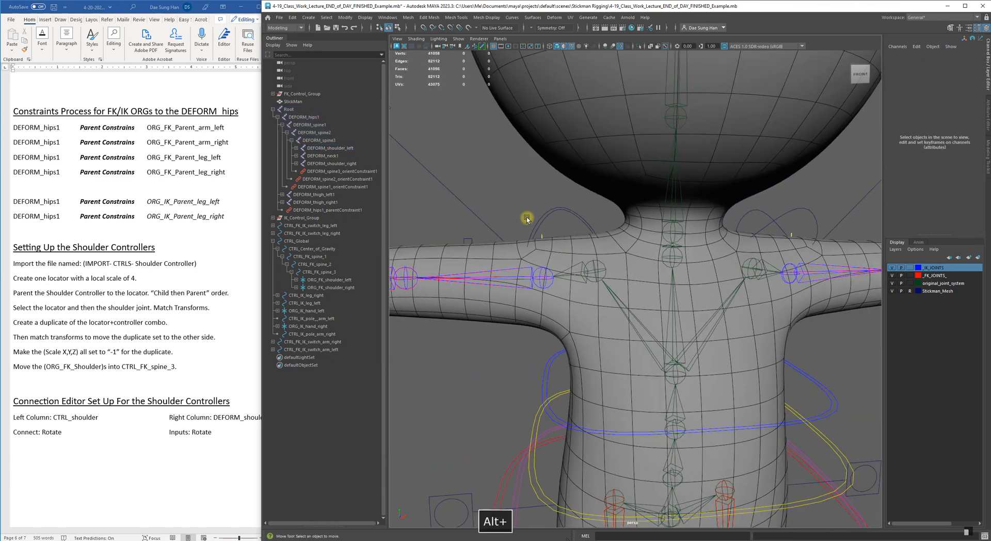
pyautogui.click(566, 207)
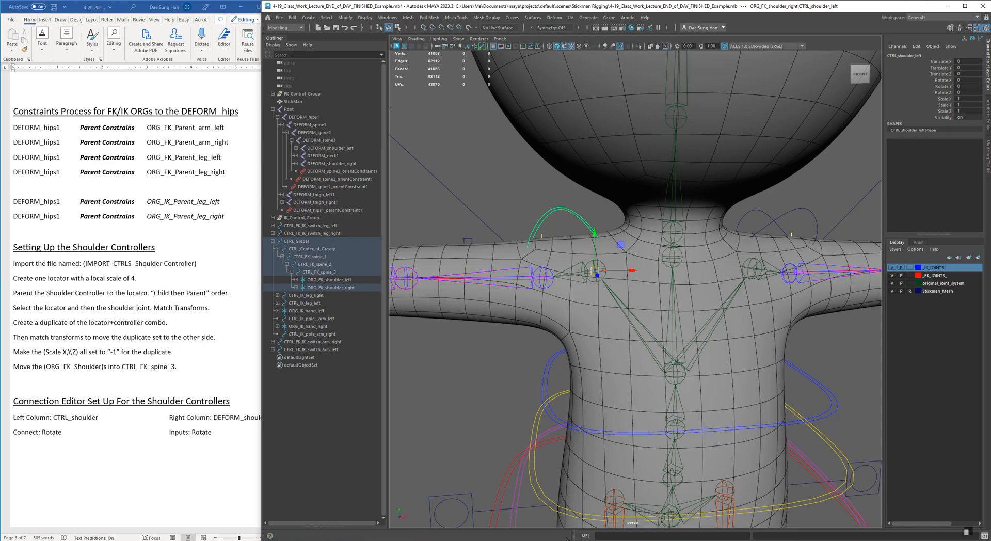
pyautogui.moveTo(990, 43); pyautogui.dragTo(715, 82)
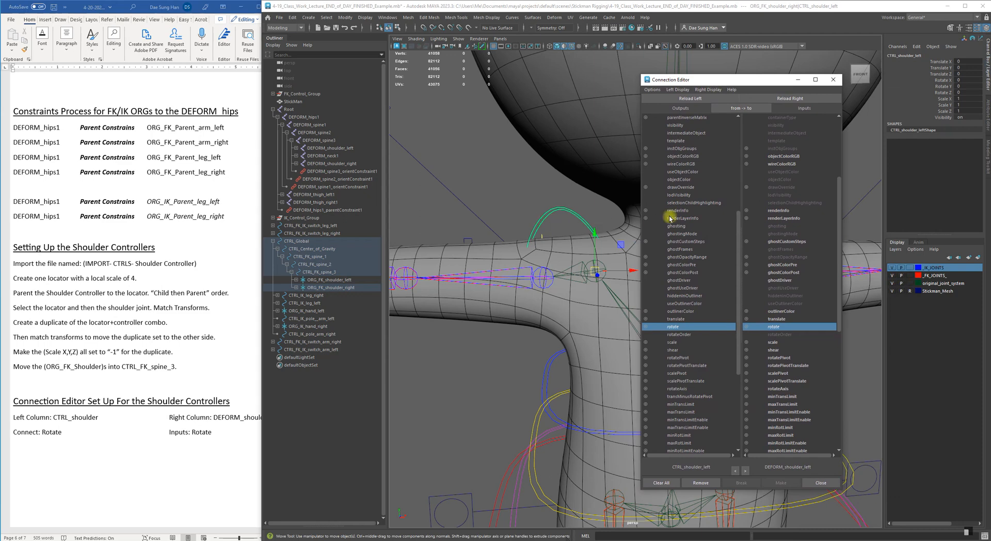
pyautogui.click(700, 98)
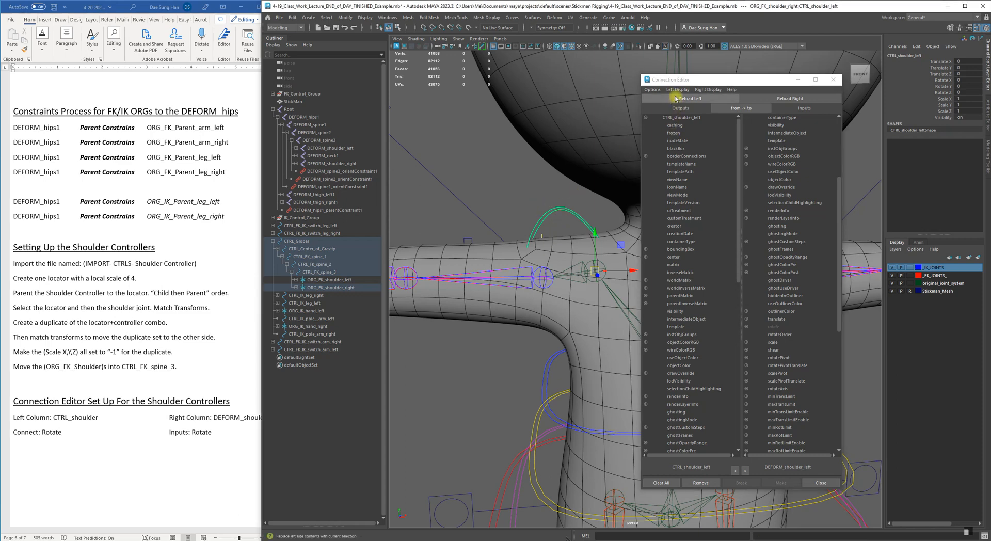
# Check the names of the left and right shoulder controllers and clear the Connection Editor from the viewport.
pyautogui.keyDown('alt'); pyautogui.moveTo(565, 180); pyautogui.dragTo(345, 184, button='middle'); pyautogui.keyUp('alt')
pyautogui.click(561, 215)
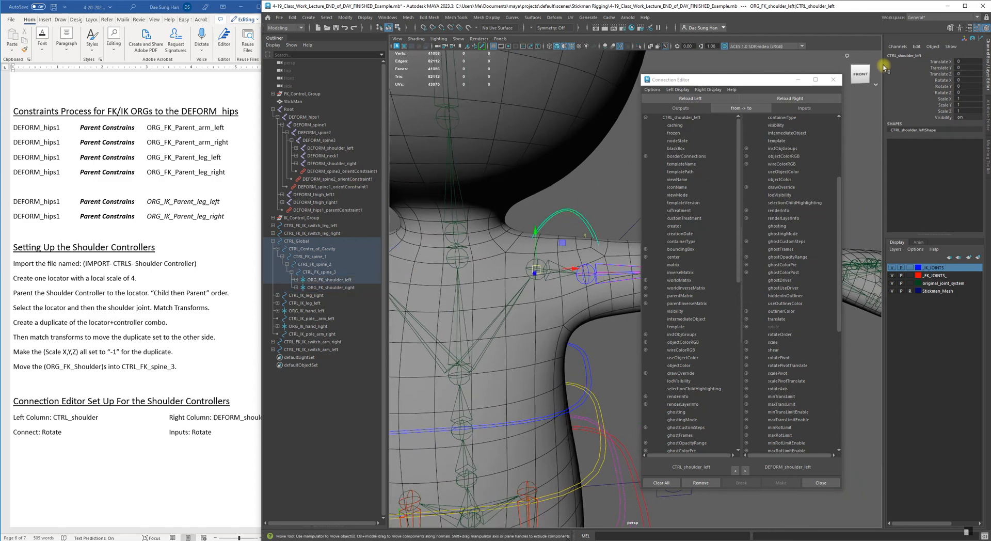
pyautogui.keyDown('alt'); pyautogui.moveTo(589, 217); pyautogui.dragTo(557, 198, button='middle'); pyautogui.keyUp('alt')
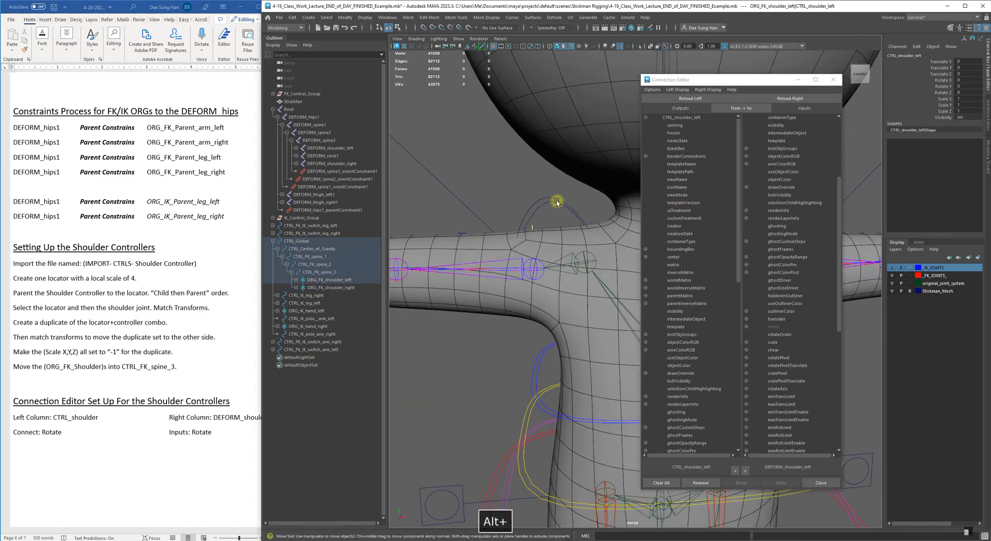
pyautogui.click(560, 205)
pyautogui.moveTo(740, 82); pyautogui.dragTo(0, 218)
pyautogui.moveTo(541, 192); pyautogui.dragTo(556, 206)
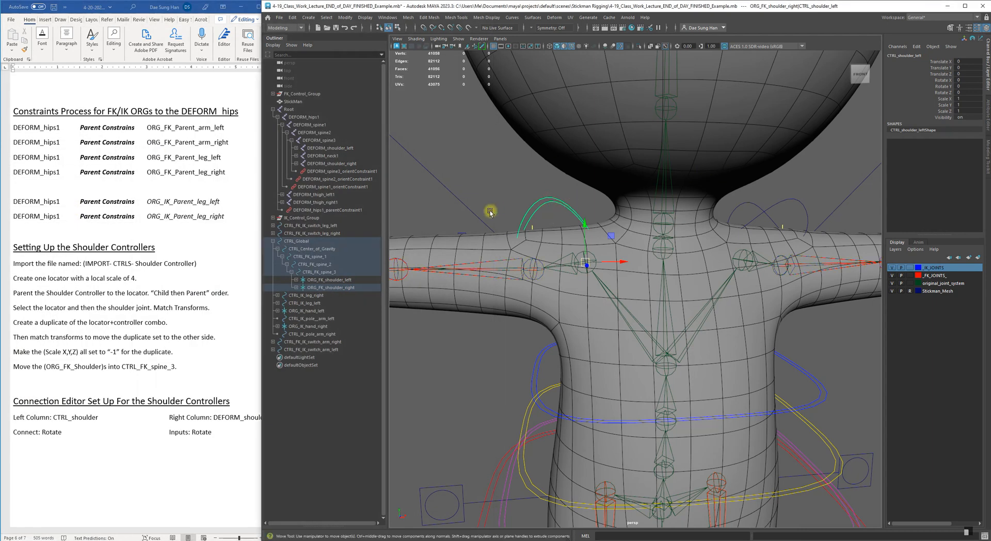
# Rename the controller under ORG_FK_shoulder_right to CTRL_shoulder_right.
pyautogui.click(296, 288)
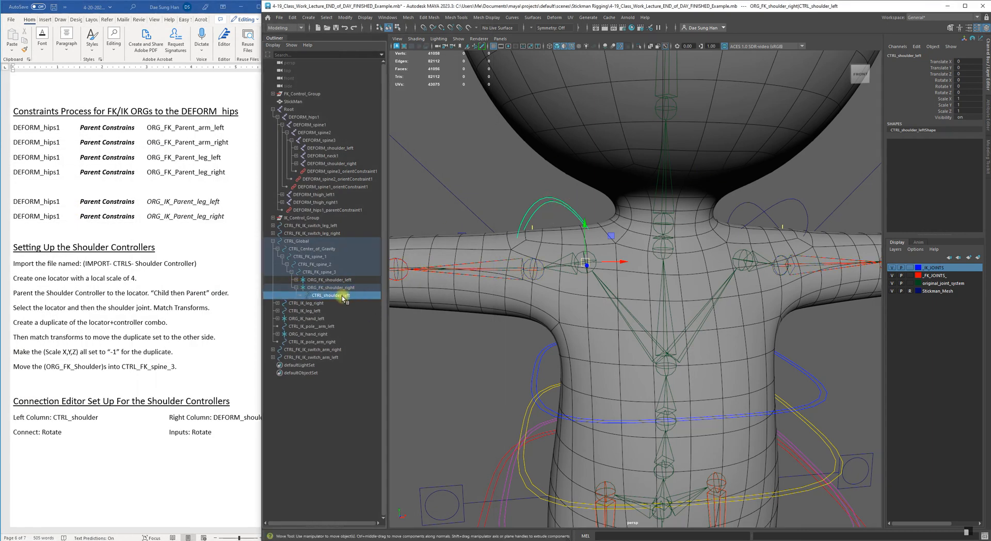
pyautogui.doubleClick(342, 296)
pyautogui.press('BackSpace')
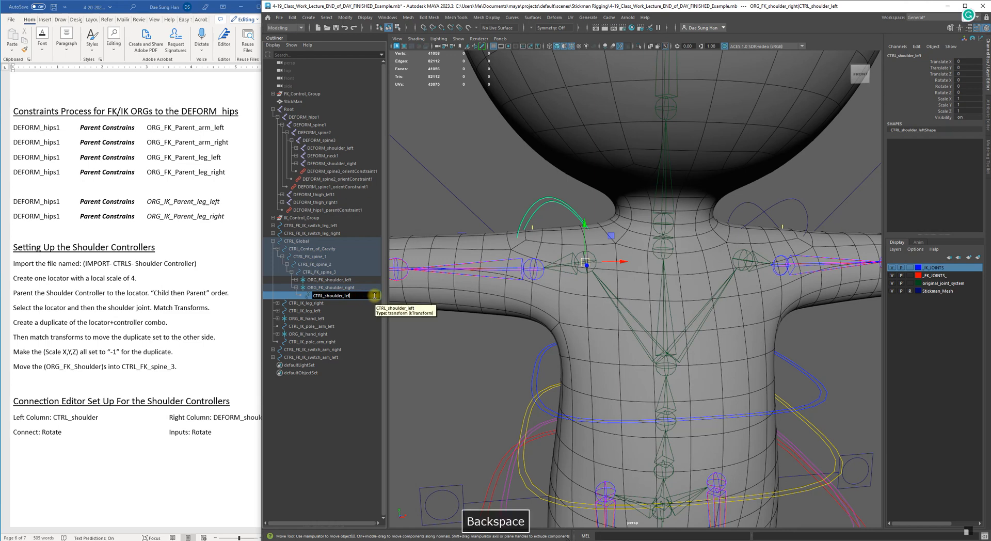
pyautogui.write('right')
pyautogui.press('Return')
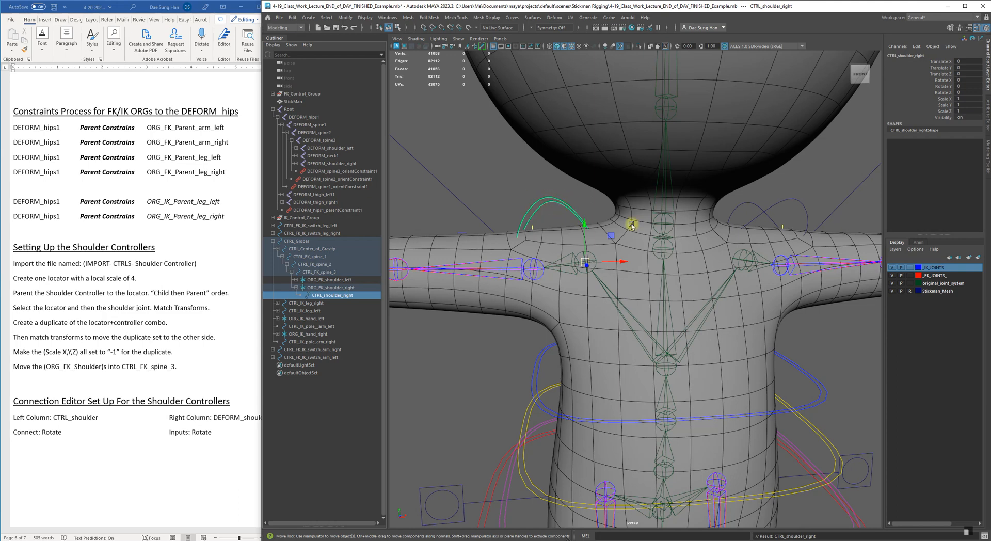
# Load the renamed CTRL_shoulder_right controller as the Connection Editor's source object.
pyautogui.click(346, 287)
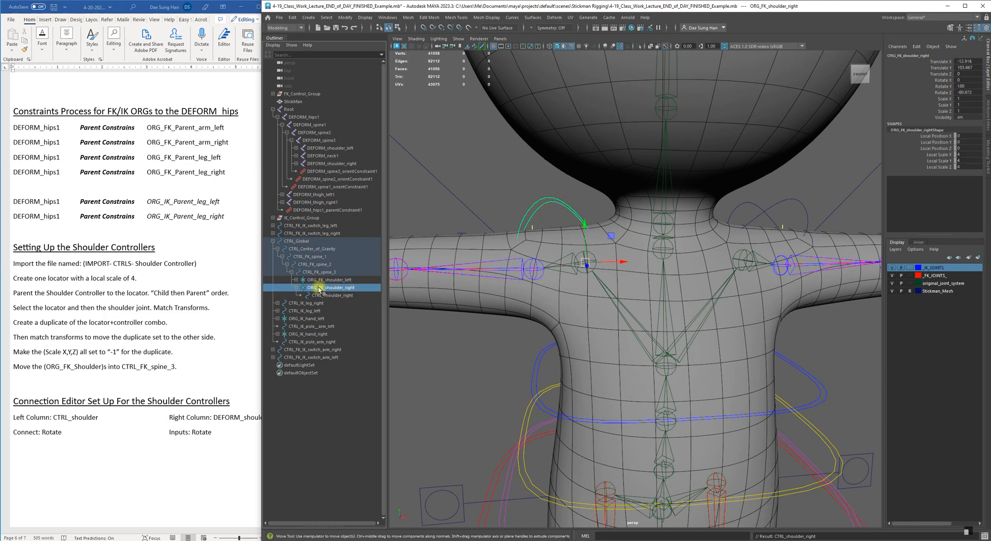
pyautogui.click(347, 295)
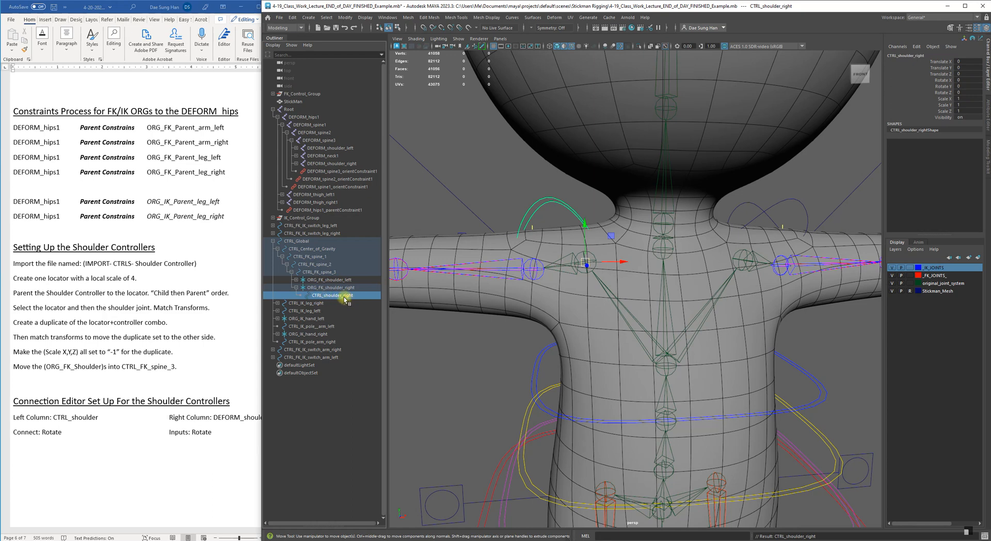
pyautogui.moveTo(329, 297); pyautogui.dragTo(327, 279)
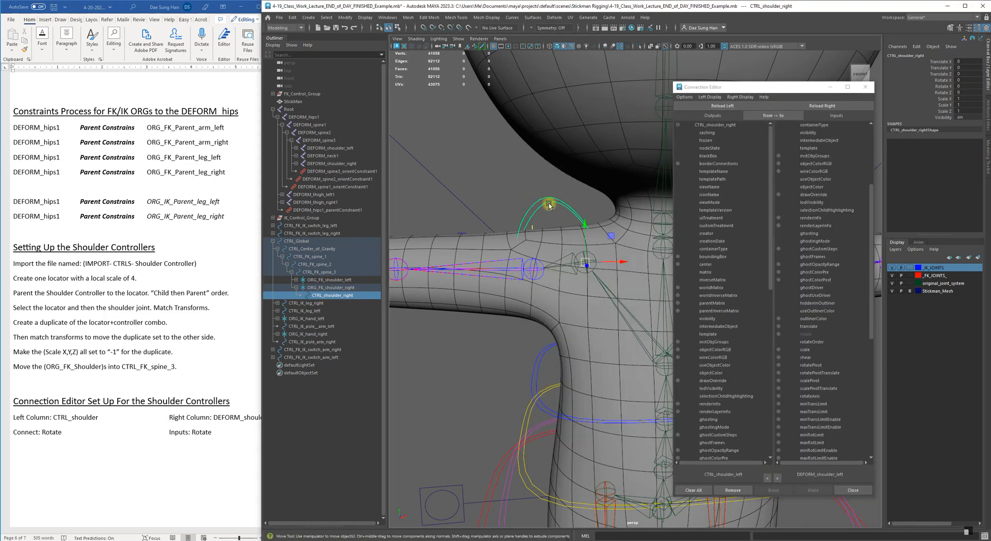
pyautogui.click(718, 106)
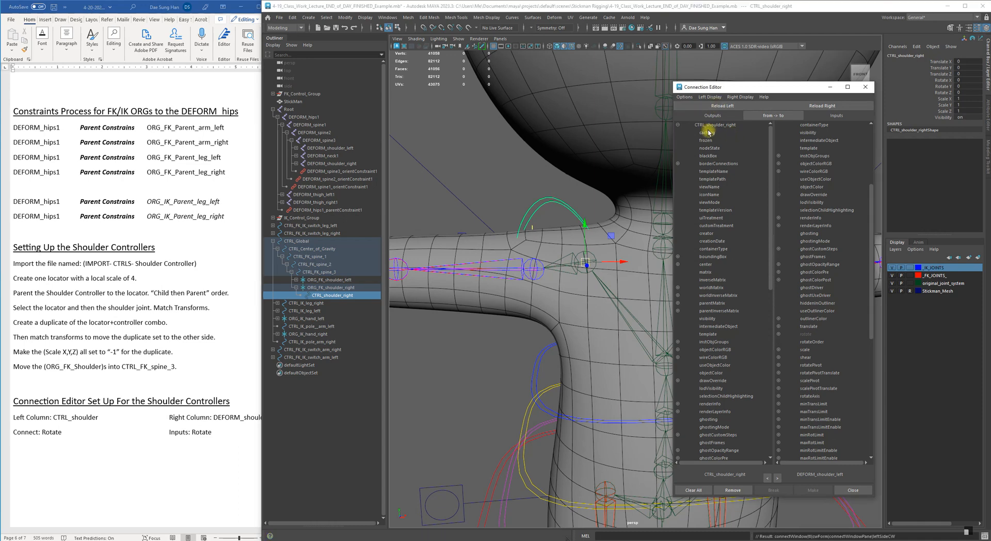
# Load the DEFORM_shoulder_right joint as the Connection Editor's destination object.
pyautogui.moveTo(768, 90); pyautogui.dragTo(274, 119)
pyautogui.keyDown('alt'); pyautogui.moveTo(586, 160); pyautogui.dragTo(624, 203); pyautogui.keyUp('alt')
pyautogui.keyDown('alt'); pyautogui.moveTo(625, 203); pyautogui.dragTo(630, 207, button='middle'); pyautogui.keyUp('alt')
pyautogui.click(600, 186)
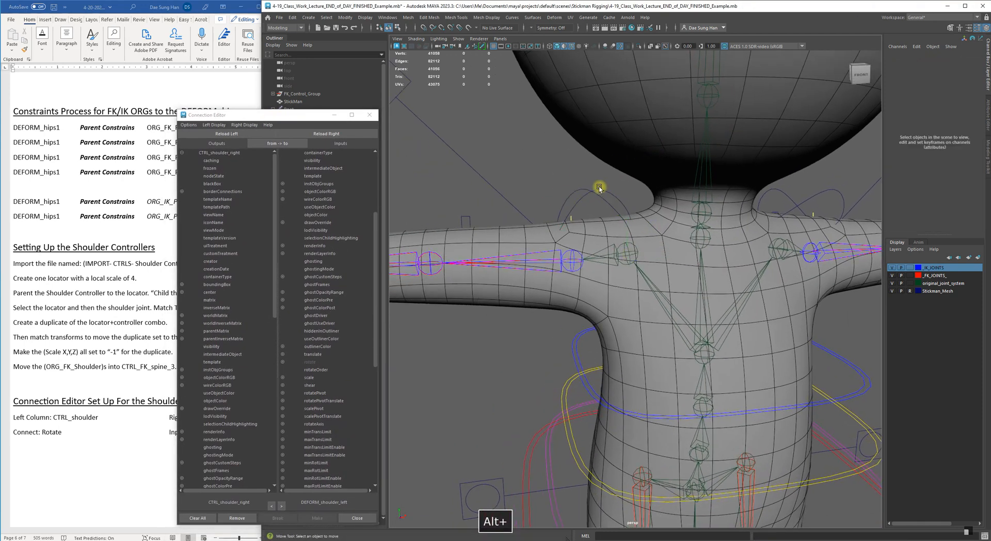
pyautogui.keyDown('alt'); pyautogui.moveTo(601, 209); pyautogui.dragTo(639, 237, button='right'); pyautogui.keyUp('alt')
pyautogui.click(626, 225)
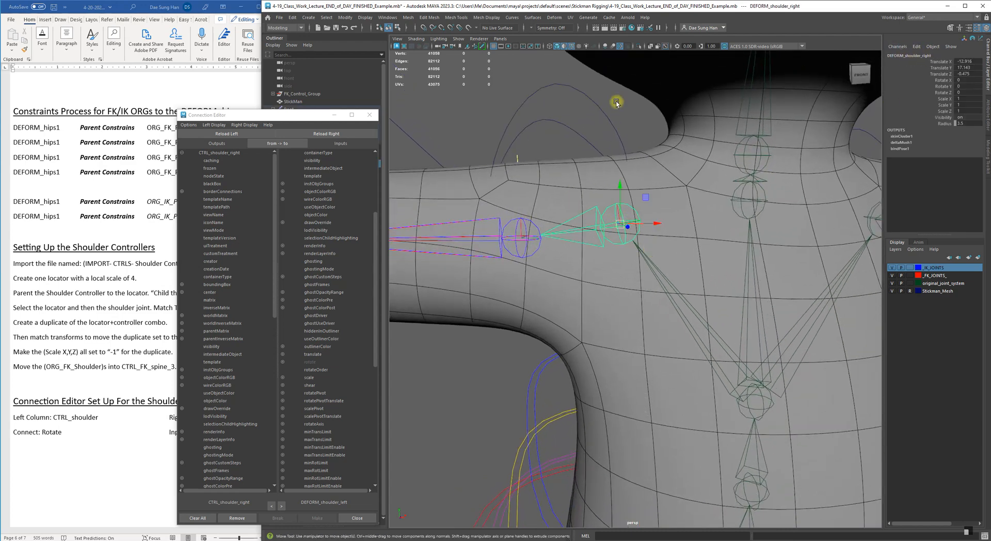
pyautogui.click(339, 134)
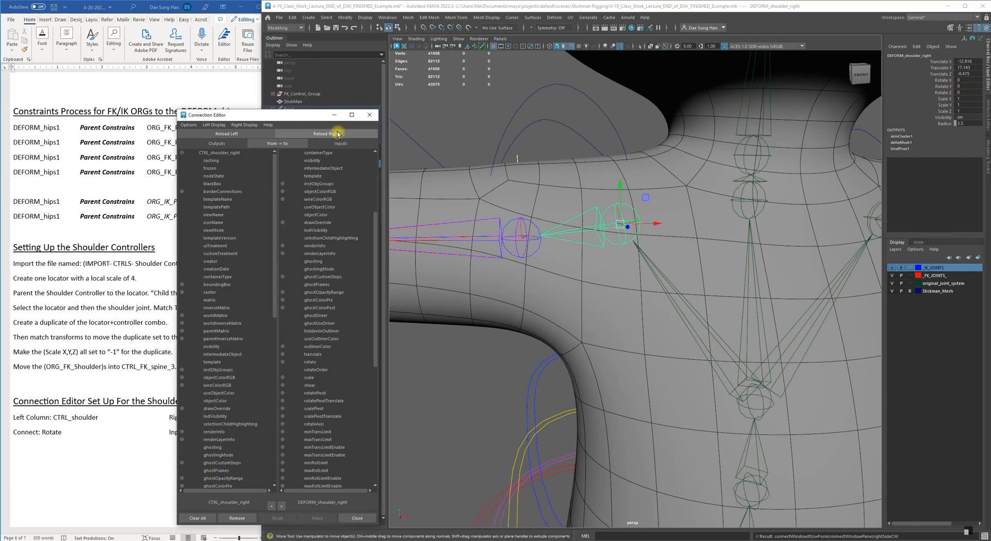
# Connect the rotate output of CTRL_shoulder_right to the rotate input of DEFORM_shoulder_right.
pyautogui.scroll(6, 349, 199)
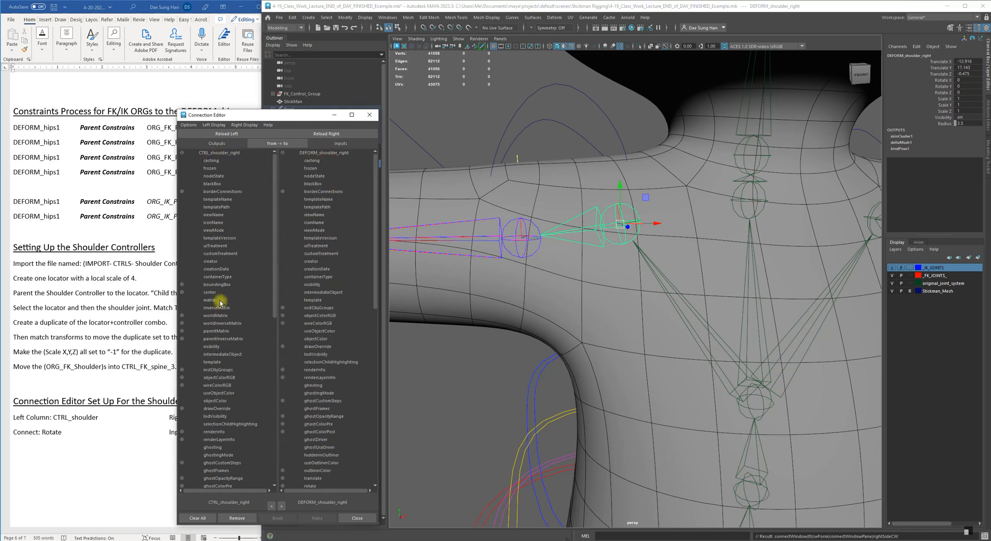
pyautogui.scroll(-8, 222, 304)
pyautogui.scroll(-6, 228, 316)
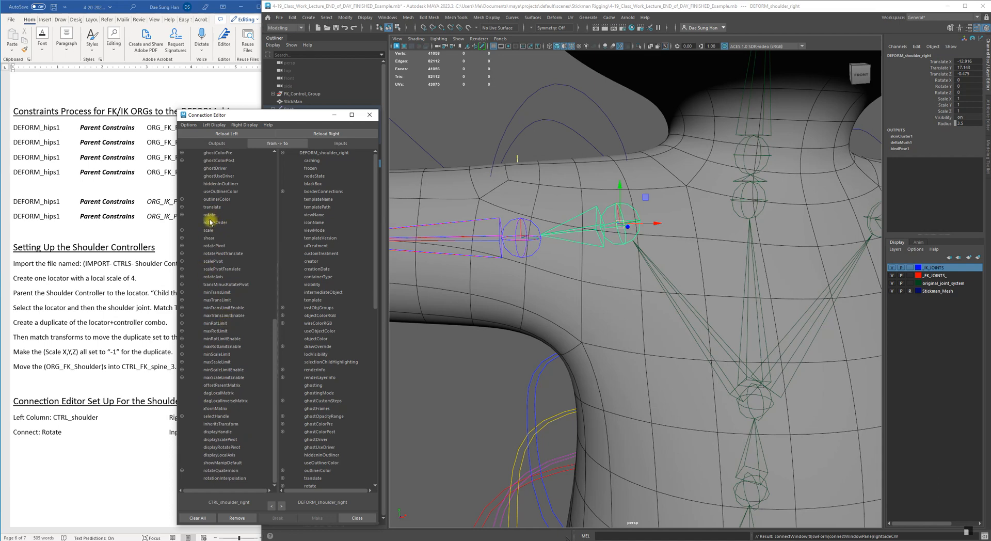
pyautogui.click(196, 215)
pyautogui.scroll(-10, 330, 286)
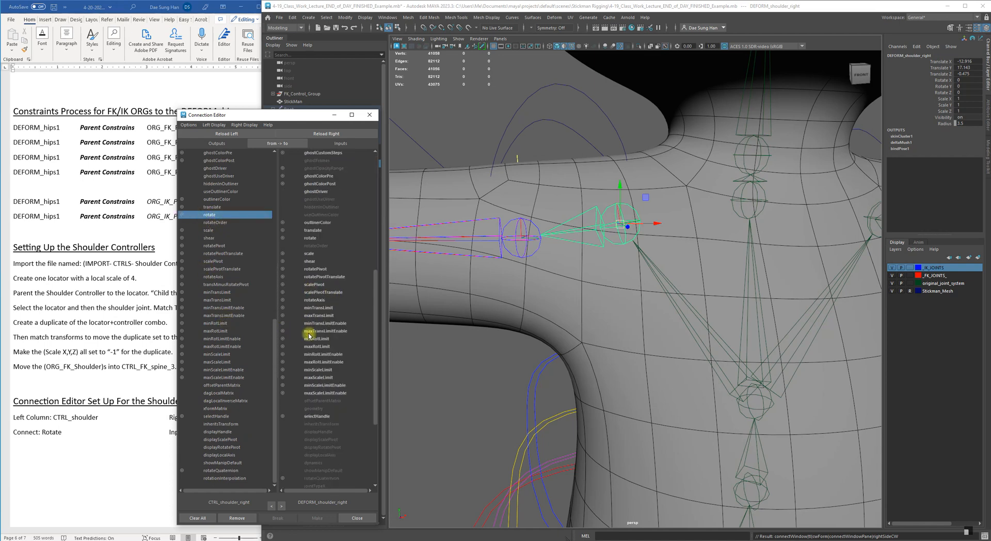
pyautogui.click(302, 238)
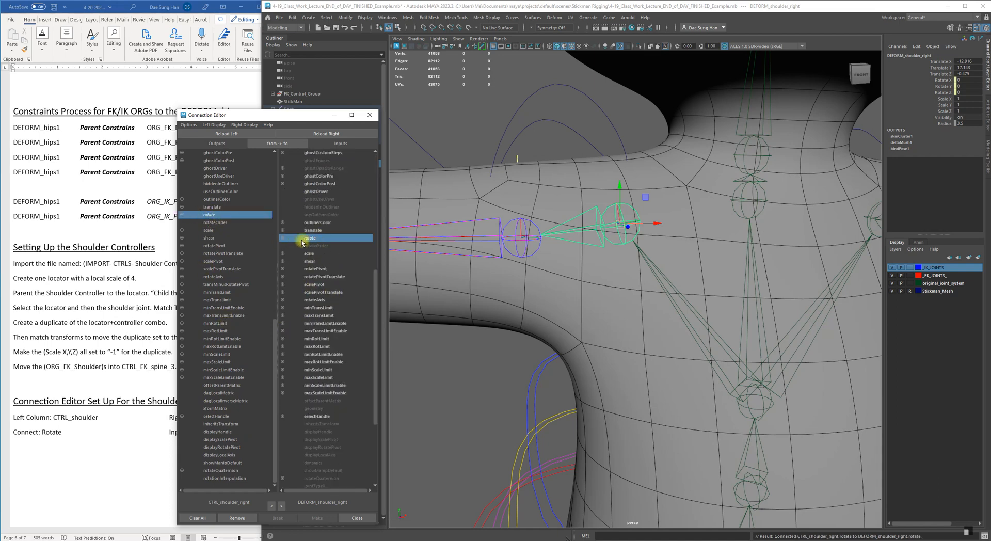
# Close the Connection Editor, deselect the right shoulder joint and save an incremental version of the scene.
pyautogui.click(357, 517)
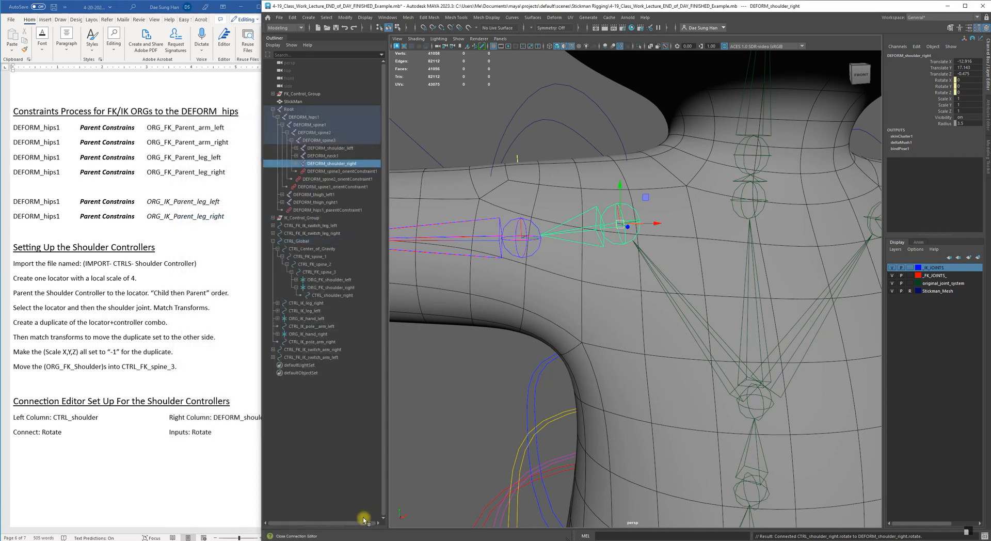
pyautogui.click(500, 398)
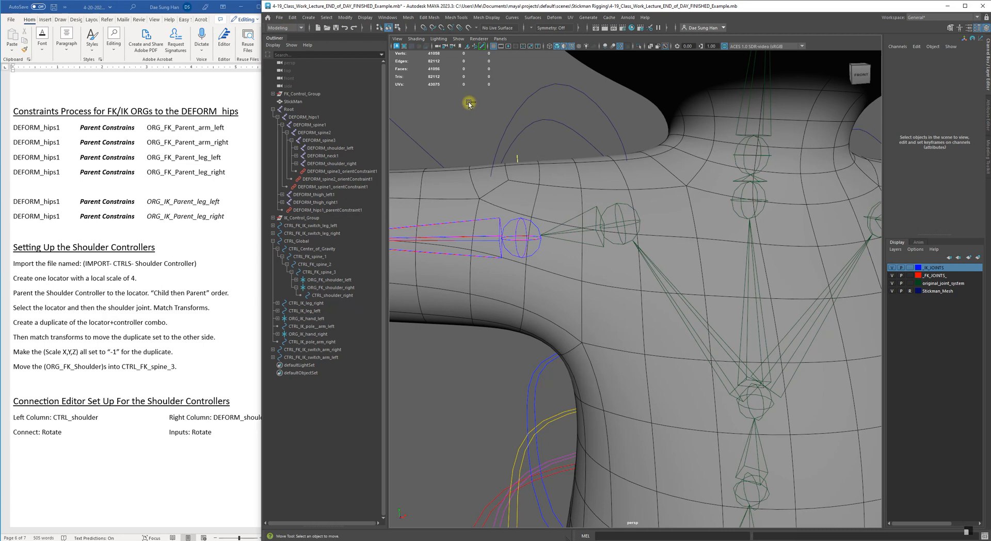
pyautogui.hotkey('ctrl', 'alt', 's')
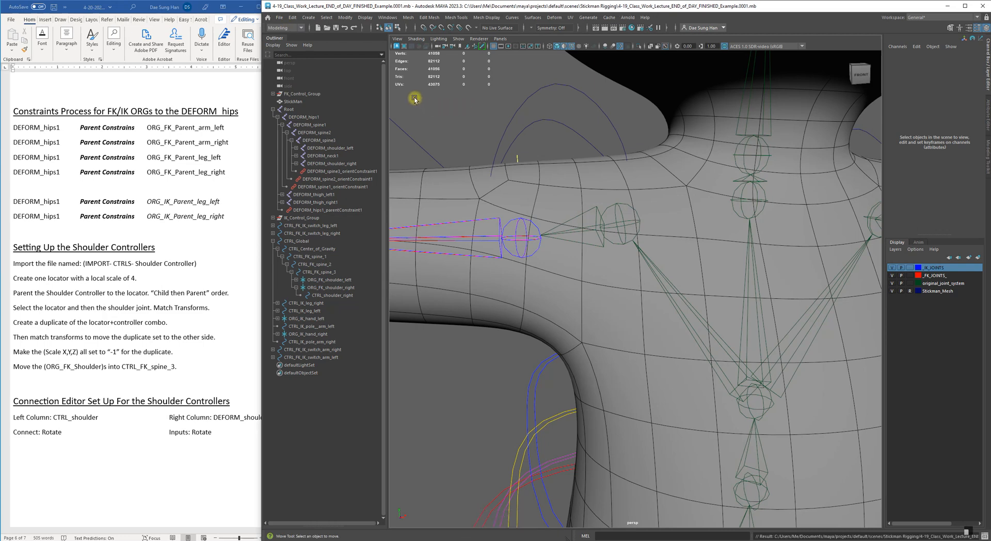
# Switch to the Word notes and widen the window to read the section on parent constraining the IK/FK switch controllers.
pyautogui.click(136, 463)
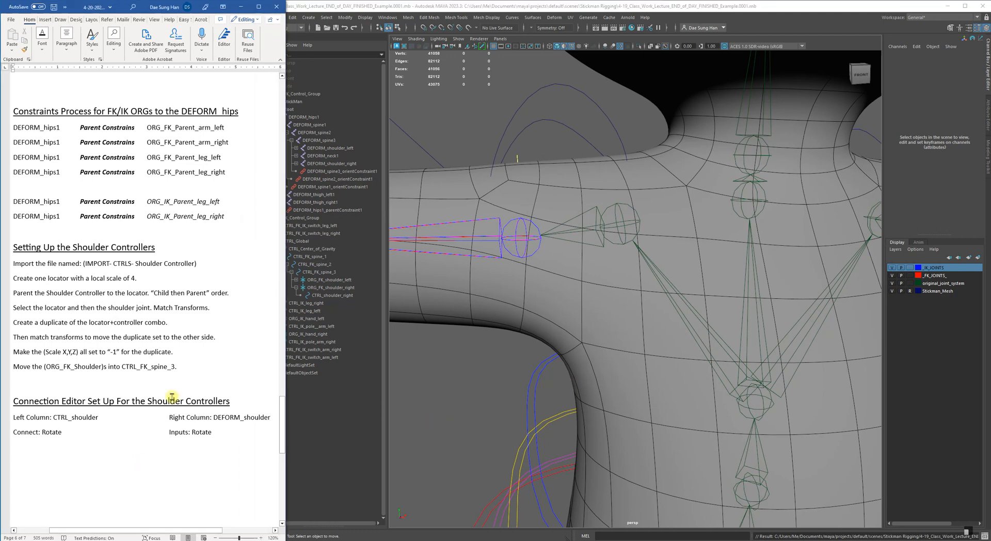
pyautogui.scroll(-10, 189, 379)
pyautogui.scroll(-3, 189, 379)
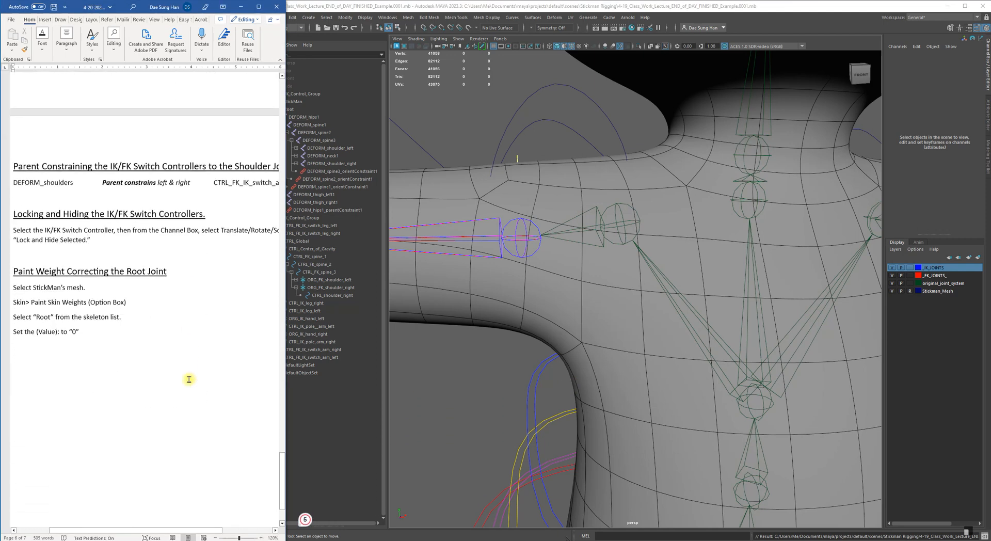
pyautogui.moveTo(287, 169); pyautogui.dragTo(351, 162)
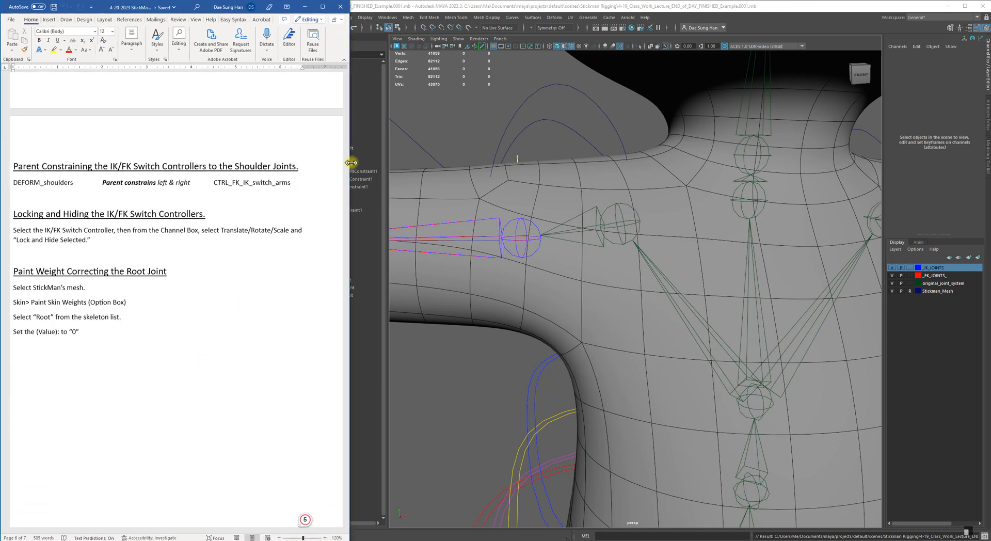
# Return to Maya, frame the right shoulder and narrow the Outliner to enlarge the viewport.
pyautogui.click(954, 535)
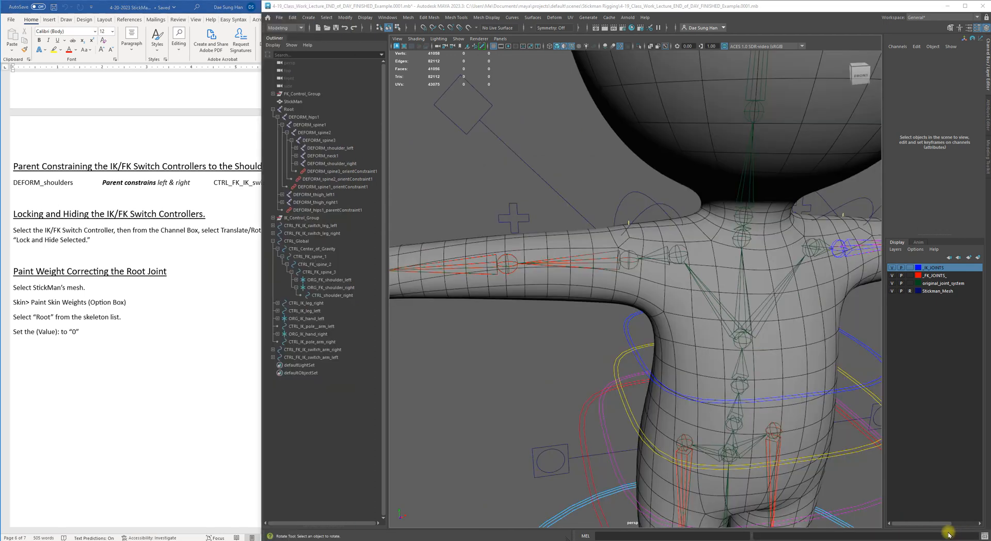
pyautogui.keyDown('alt'); pyautogui.moveTo(647, 294); pyautogui.dragTo(624, 327, button='middle'); pyautogui.keyUp('alt')
pyautogui.keyDown('alt'); pyautogui.moveTo(623, 327); pyautogui.dragTo(624, 311); pyautogui.keyUp('alt')
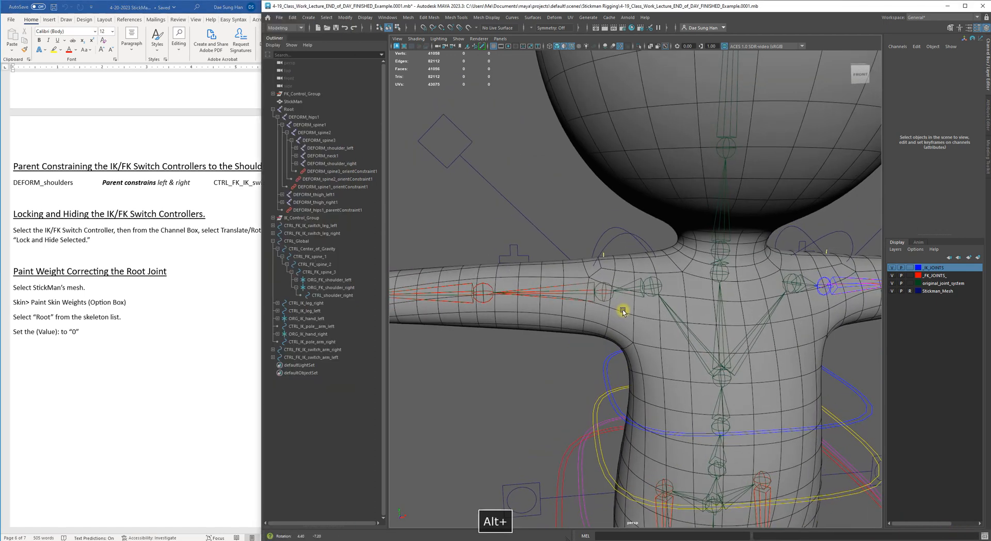
pyautogui.moveTo(388, 186); pyautogui.dragTo(361, 175)
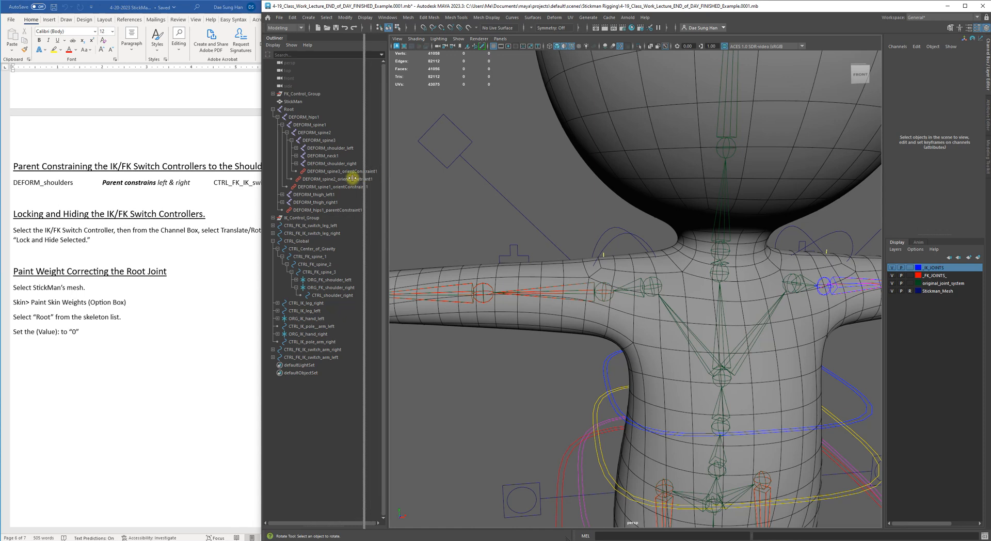
# Test the rotation of CTRL_shoulder_right on the rig and undo it.
pyautogui.keyDown('alt'); pyautogui.moveTo(524, 230); pyautogui.dragTo(620, 196, button='right'); pyautogui.keyUp('alt')
pyautogui.click(619, 213)
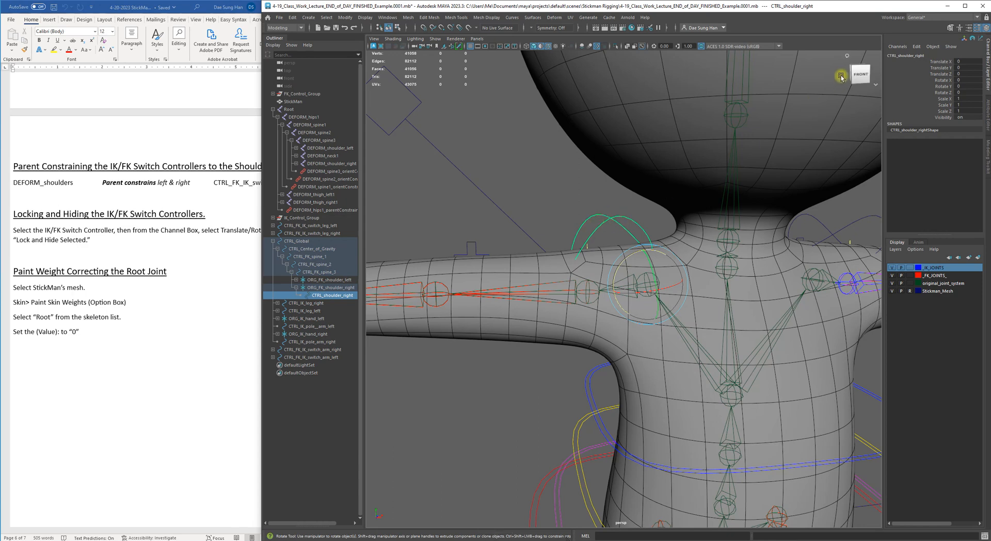
pyautogui.keyDown('alt'); pyautogui.moveTo(582, 281); pyautogui.dragTo(636, 294, button='right'); pyautogui.keyUp('alt')
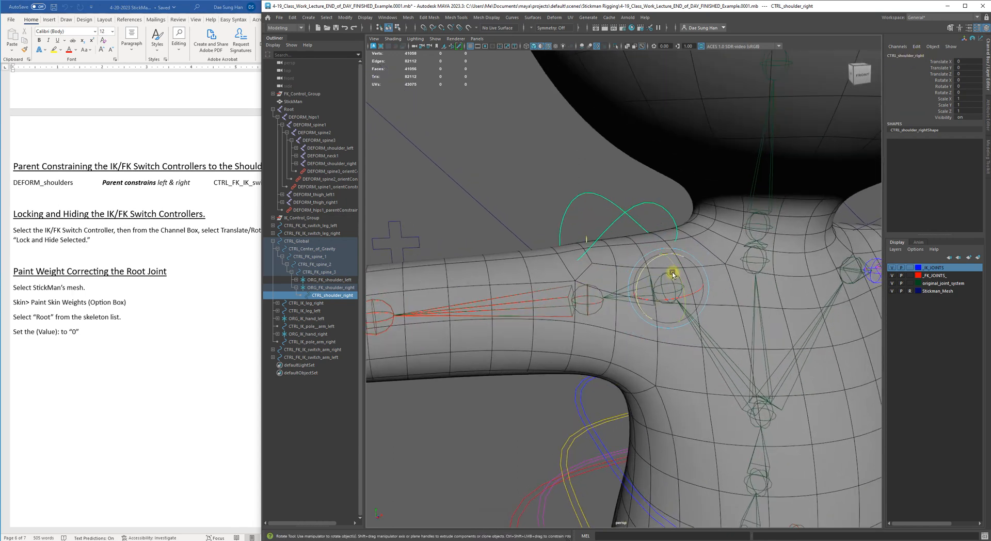
pyautogui.keyDown('alt'); pyautogui.moveTo(654, 279); pyautogui.dragTo(609, 276, button='right'); pyautogui.keyUp('alt')
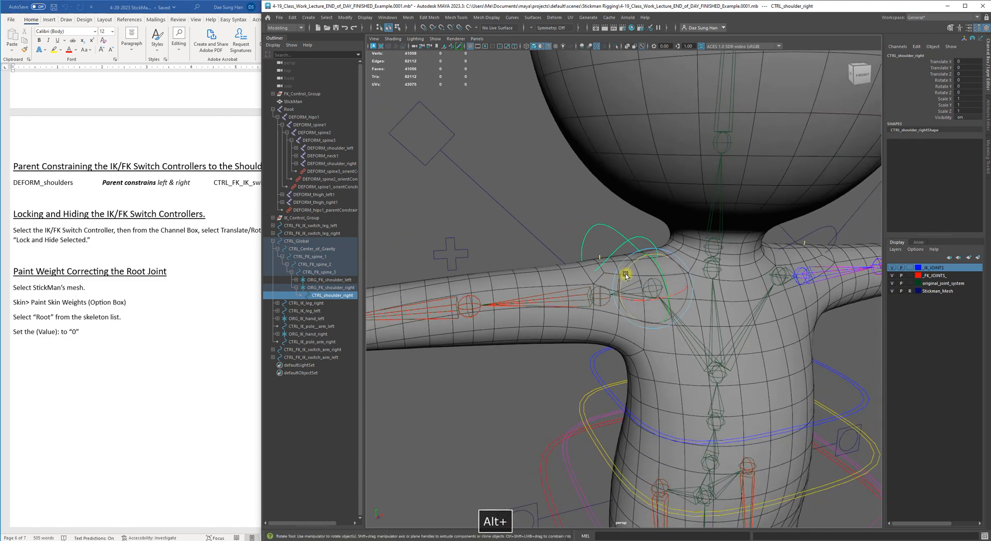
pyautogui.moveTo(610, 274)
pyautogui.mouseDown()
pyautogui.moveTo(629, 248)
pyautogui.moveTo(674, 259)
pyautogui.moveTo(610, 293)
pyautogui.mouseUp()
pyautogui.press('z')
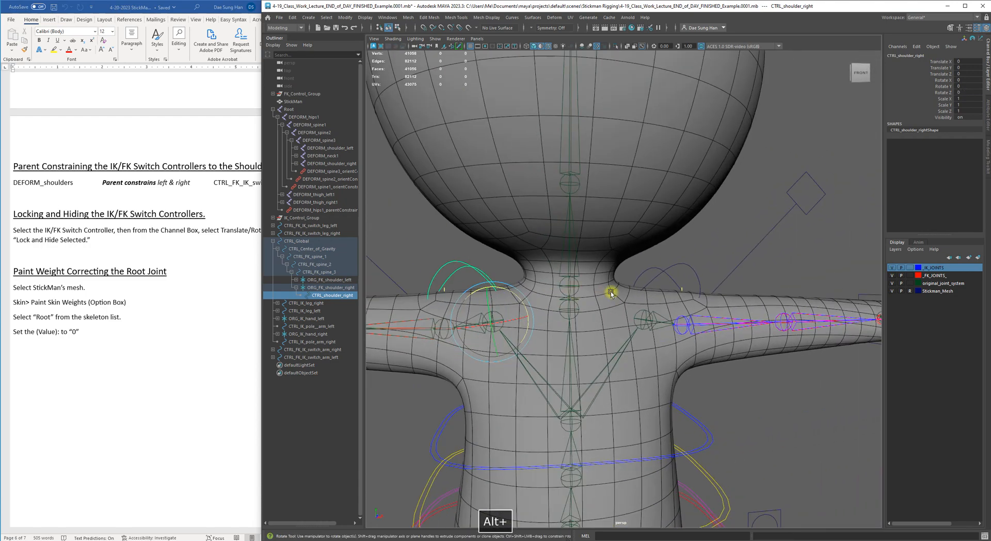
# Test the rotation of CTRL_shoulder_left on the rig, undo it and clear the selection.
pyautogui.click(675, 264)
pyautogui.keyDown('alt'); pyautogui.moveTo(675, 265); pyautogui.dragTo(726, 345); pyautogui.keyUp('alt')
pyautogui.hotkey('ctrl', 'z')
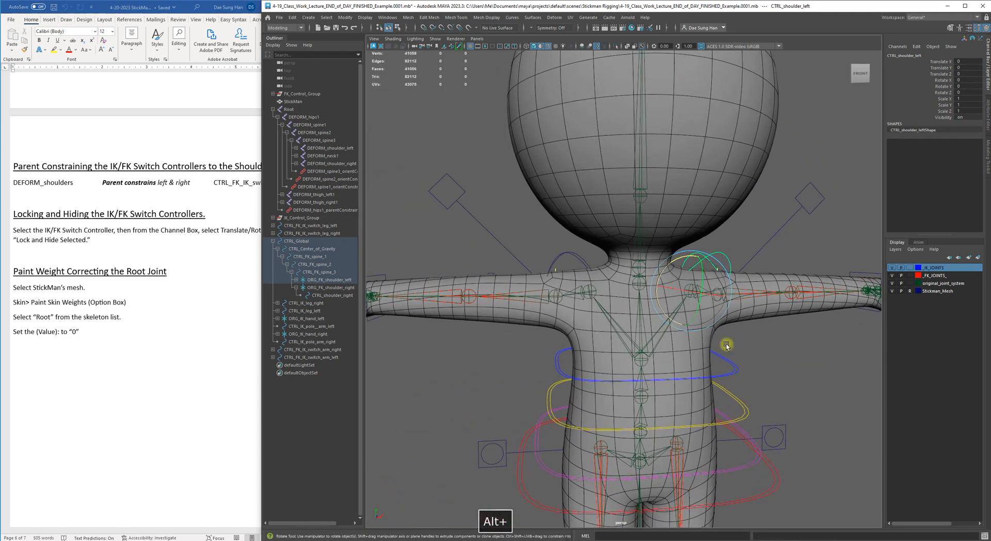
pyautogui.click(744, 344)
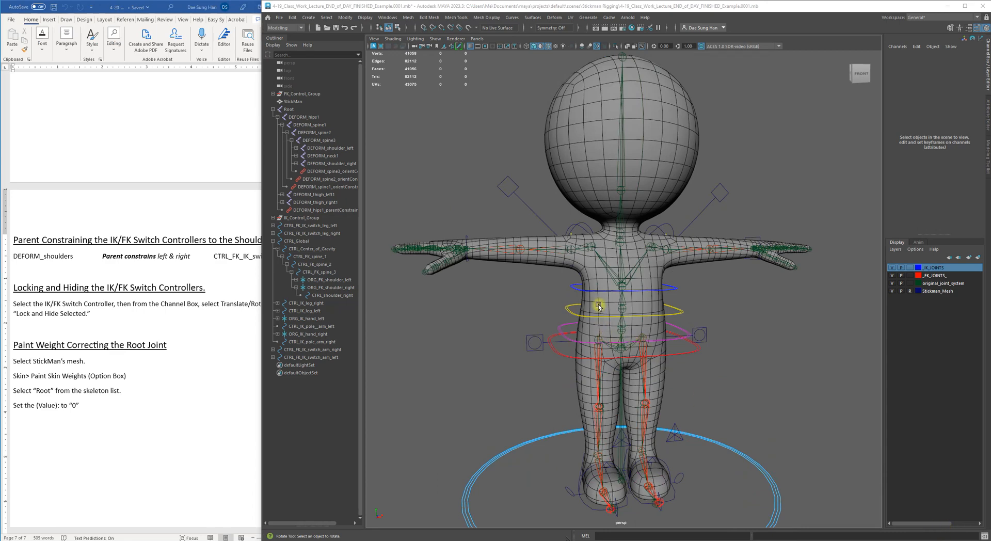
# Test-rotate CTRL_shoulder_right to check how the IK/FK switch controller follows the shoulder, and undo the rotation.
pyautogui.keyDown('alt'); pyautogui.moveTo(598, 306); pyautogui.dragTo(617, 376, button='right'); pyautogui.keyUp('alt')
pyautogui.press('w')
pyautogui.keyDown('alt'); pyautogui.moveTo(559, 337); pyautogui.dragTo(588, 246, button='right'); pyautogui.keyUp('alt')
pyautogui.click(600, 250)
pyautogui.press('e')
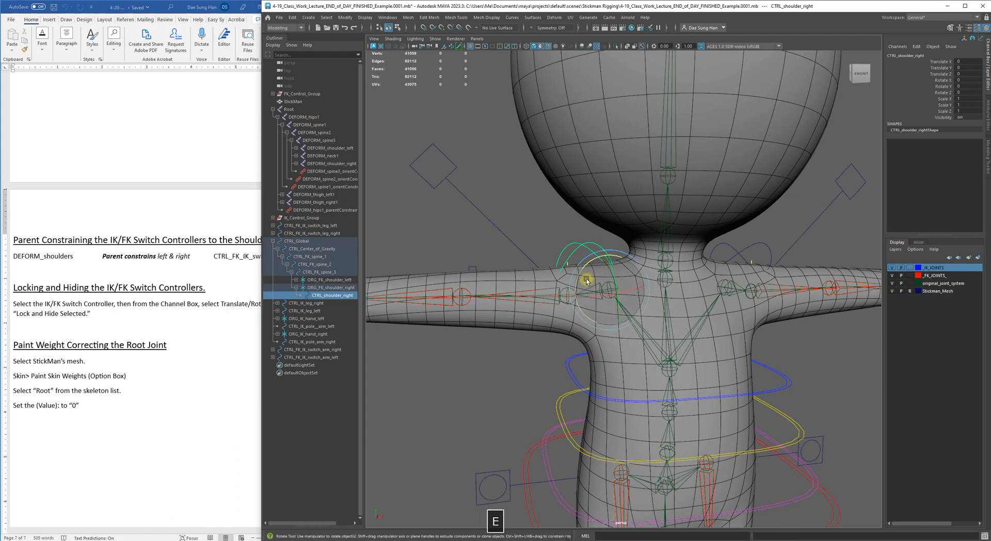
pyautogui.moveTo(580, 275)
pyautogui.mouseDown()
pyautogui.moveTo(579, 287)
pyautogui.moveTo(585, 266)
pyautogui.mouseUp()
pyautogui.press('z')
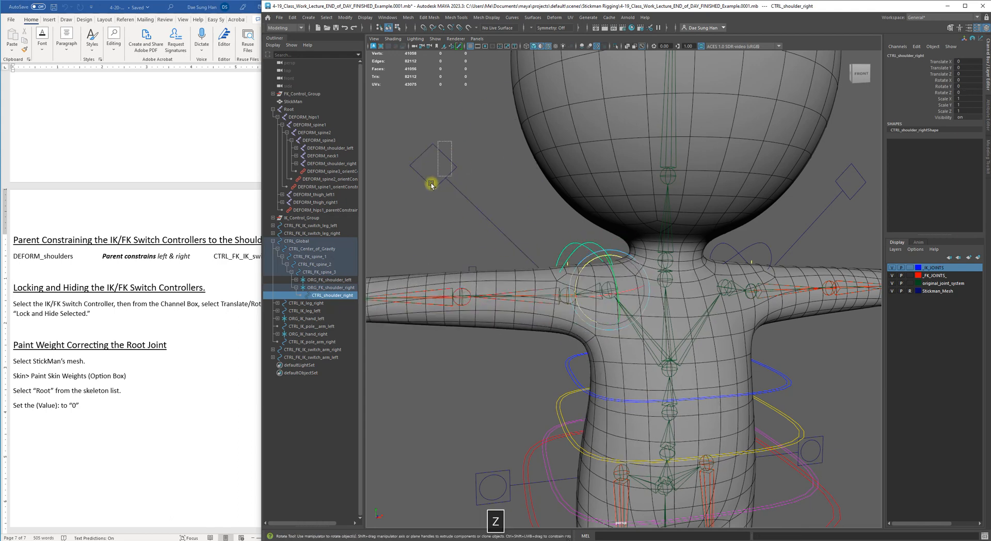
# Select CTRL_FK_IK_switch_arm_right and examine its channels and shape against the Word notes on parent constraining and locking the switch controllers.
pyautogui.click(435, 185)
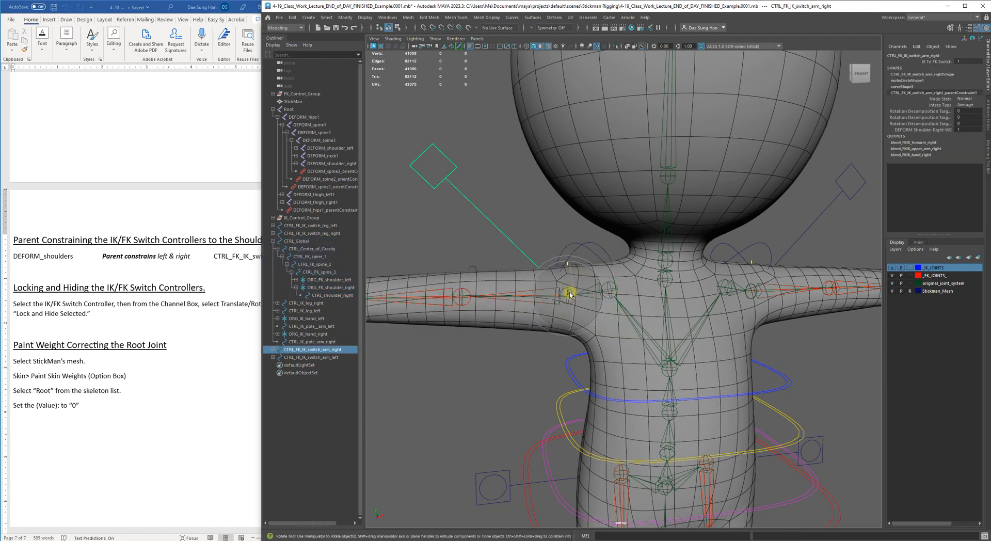
pyautogui.keyDown('alt'); pyautogui.moveTo(702, 280); pyautogui.dragTo(664, 276, button='right'); pyautogui.keyUp('alt')
pyautogui.keyDown('alt'); pyautogui.moveTo(664, 276); pyautogui.dragTo(608, 298); pyautogui.keyUp('alt')
pyautogui.keyDown('alt'); pyautogui.moveTo(609, 298); pyautogui.dragTo(597, 276, button='right'); pyautogui.keyUp('alt')
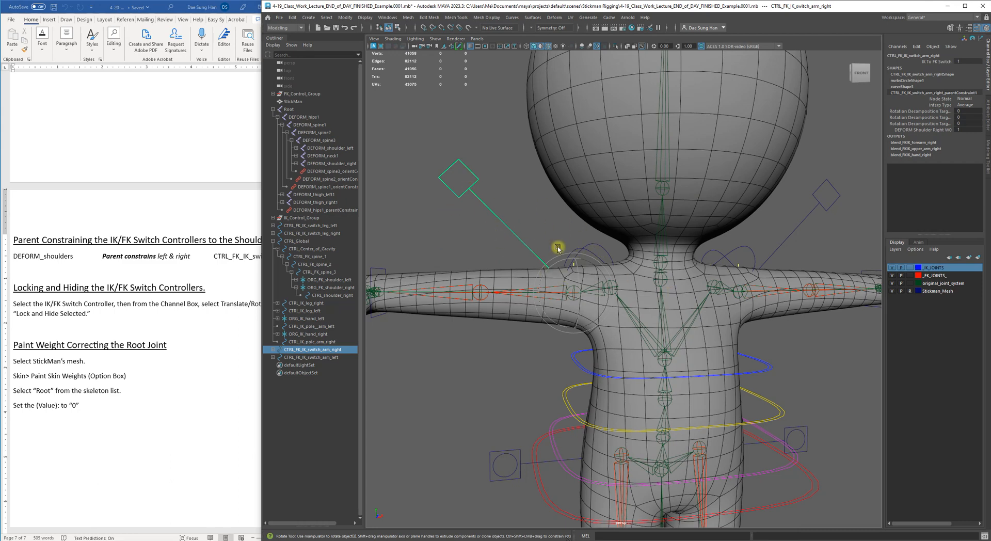
pyautogui.click(180, 443)
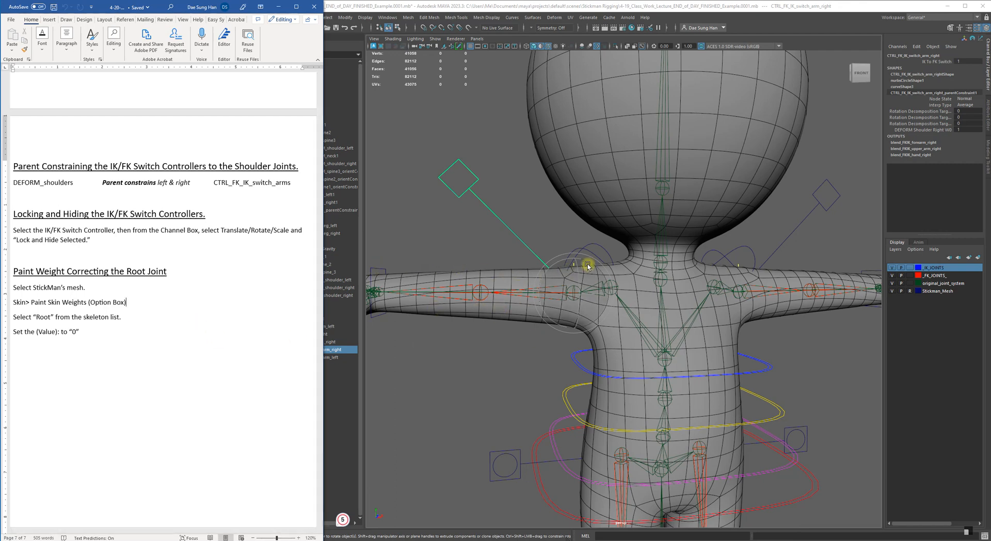
pyautogui.keyDown('alt'); pyautogui.moveTo(656, 278); pyautogui.dragTo(661, 288); pyautogui.keyUp('alt')
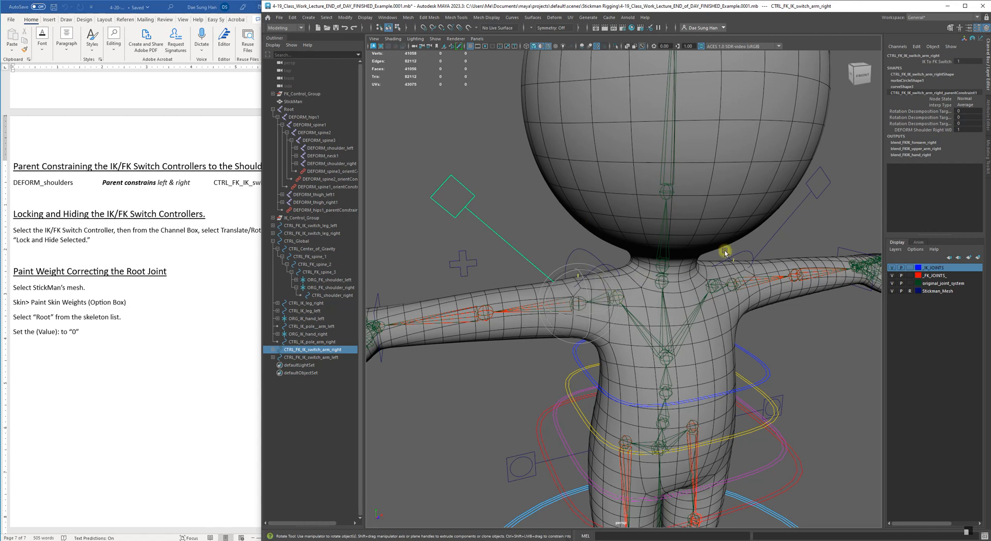
pyautogui.keyDown('alt'); pyautogui.moveTo(615, 231); pyautogui.dragTo(651, 269); pyautogui.keyUp('alt')
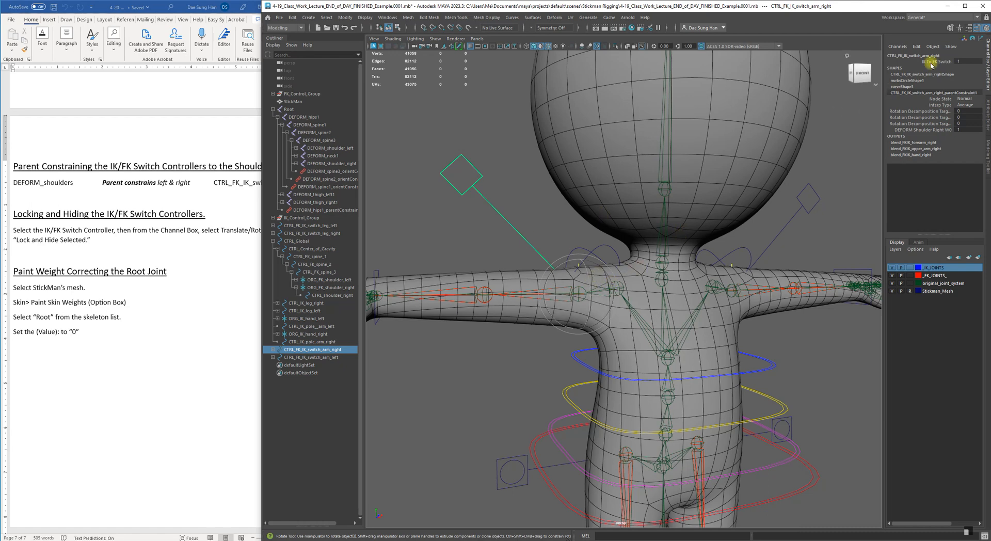
pyautogui.keyDown('alt'); pyautogui.moveTo(539, 260); pyautogui.dragTo(545, 270, button='middle'); pyautogui.keyUp('alt')
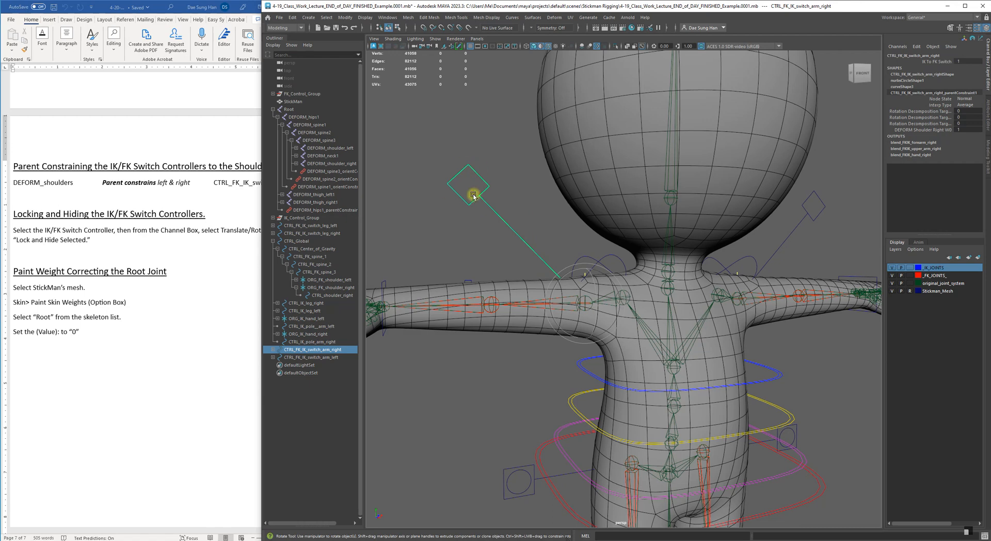
pyautogui.click(178, 431)
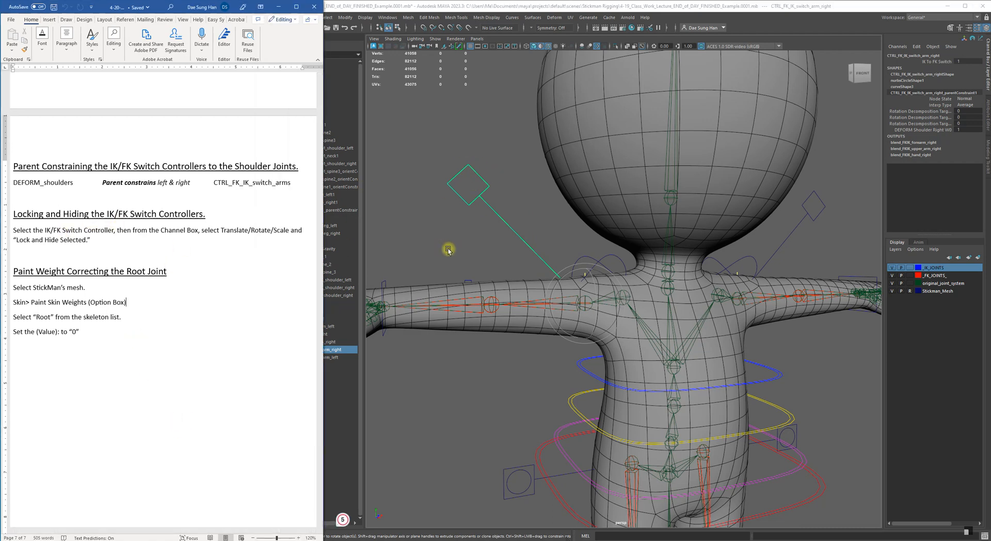
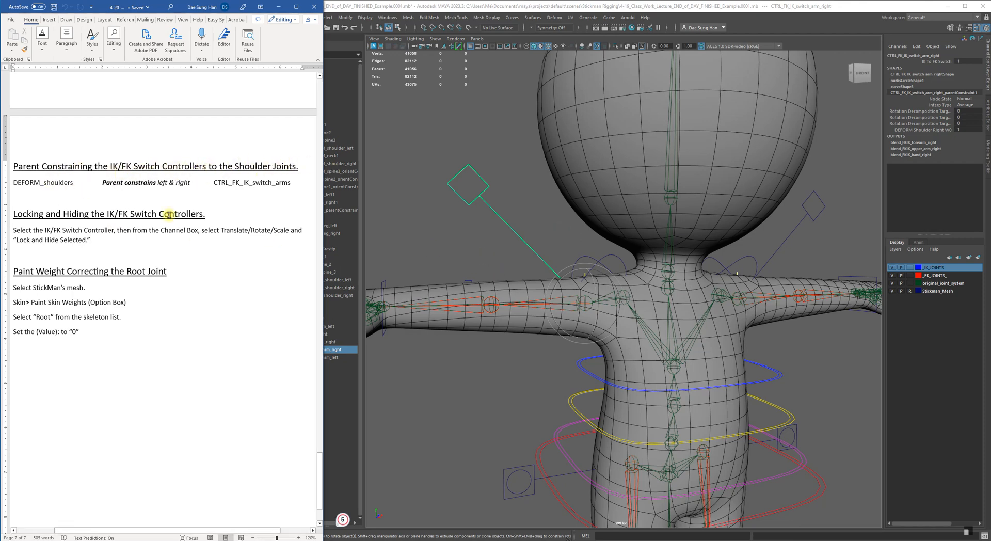
# Return to Maya, test the rotation of CTRL_shoulder_right again and undo it.
pyautogui.click(477, 192)
pyautogui.click(588, 250)
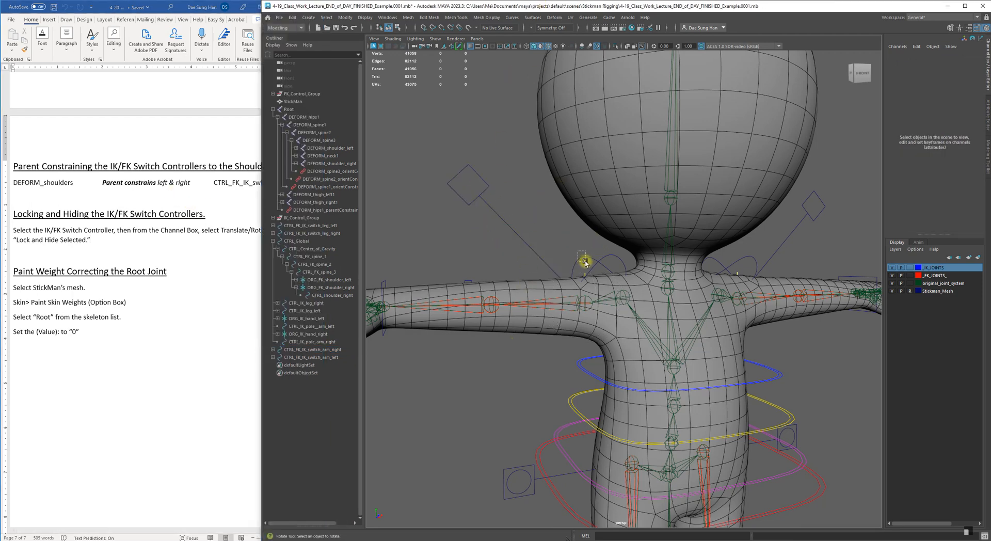
pyautogui.click(585, 262)
pyautogui.press('e')
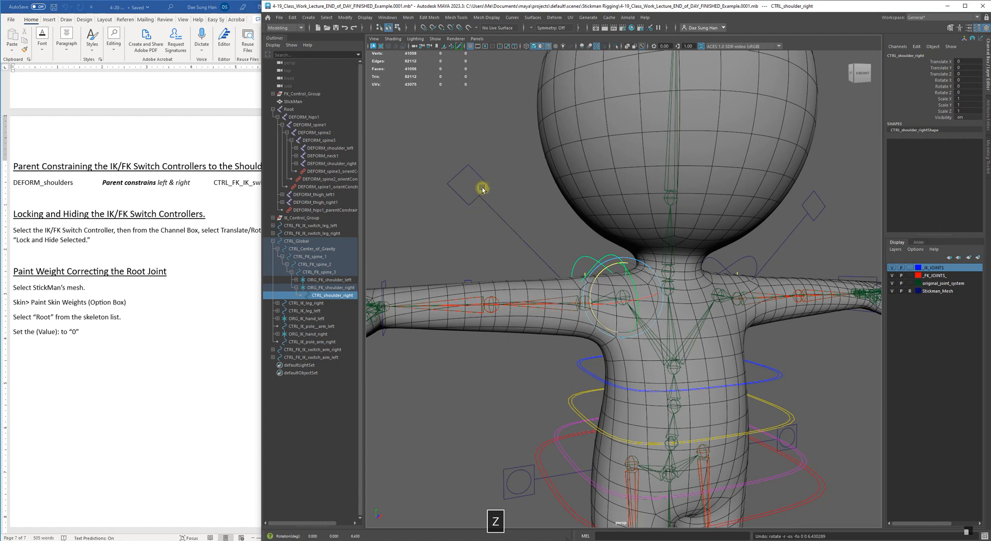
# Expand CTRL_FK_IK_switch_arm_right in the Outliner, select its parent constraint and widen the Outliner to show the full name.
pyautogui.click(482, 189)
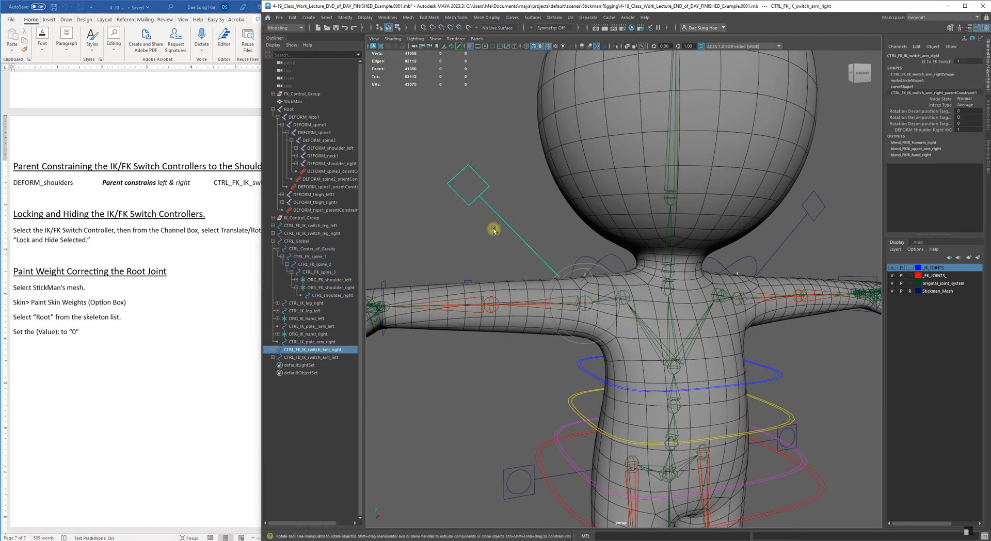
pyautogui.click(272, 350)
pyautogui.keyDown('alt'); pyautogui.moveTo(485, 348); pyautogui.dragTo(537, 342, button='middle'); pyautogui.keyUp('alt')
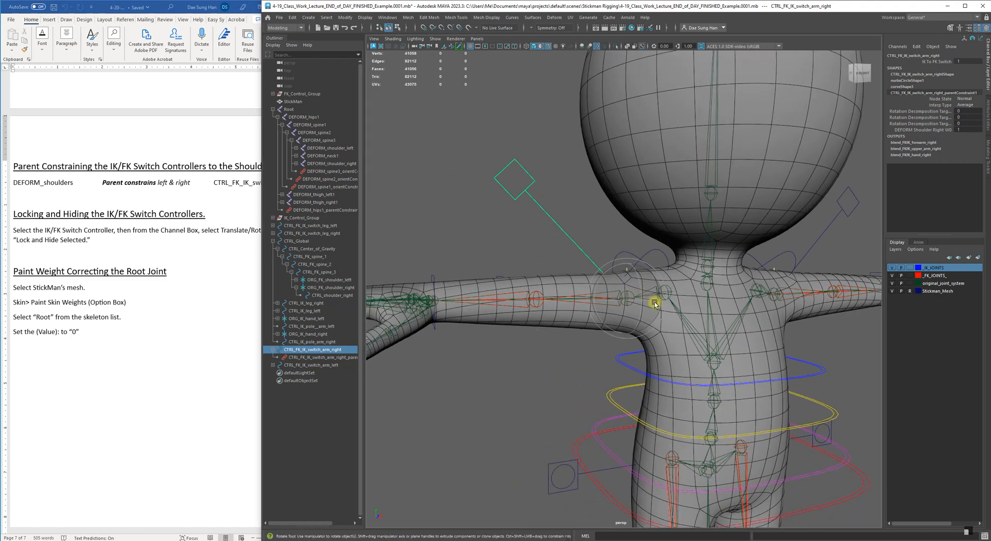
pyautogui.keyDown('alt'); pyautogui.moveTo(653, 301); pyautogui.dragTo(549, 288, button='middle'); pyautogui.keyUp('alt')
pyautogui.keyDown('alt'); pyautogui.moveTo(554, 282); pyautogui.dragTo(563, 273); pyautogui.keyUp('alt')
pyautogui.keyDown('alt'); pyautogui.moveTo(557, 272); pyautogui.dragTo(590, 266, button='middle'); pyautogui.keyUp('alt')
pyautogui.click(320, 357)
pyautogui.moveTo(507, 154); pyautogui.dragTo(443, 199)
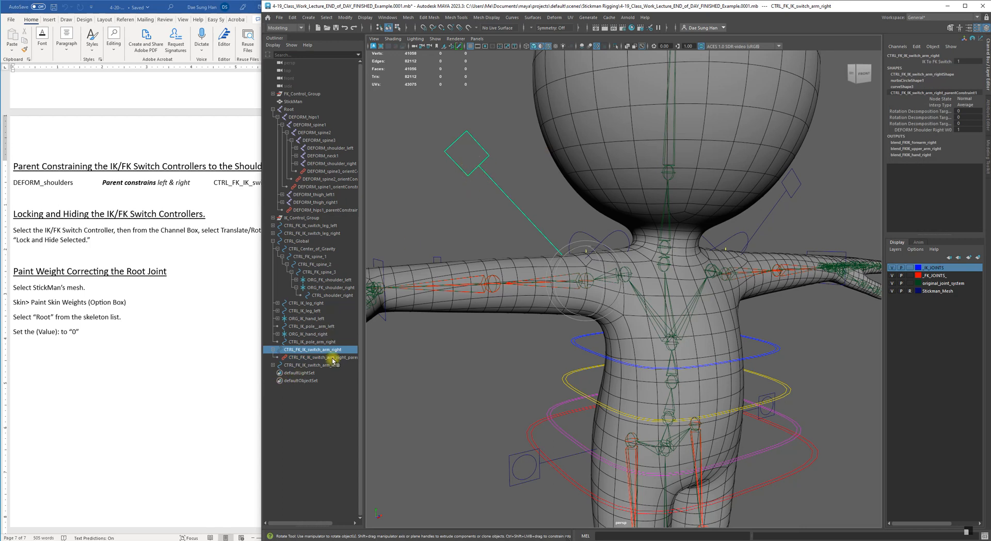
pyautogui.click(315, 357)
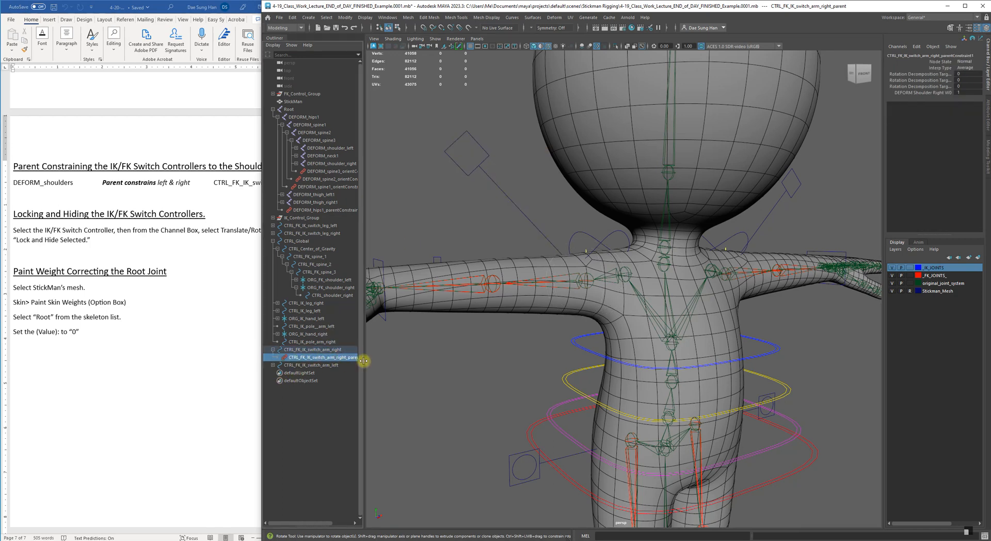
pyautogui.moveTo(363, 360); pyautogui.dragTo(437, 360)
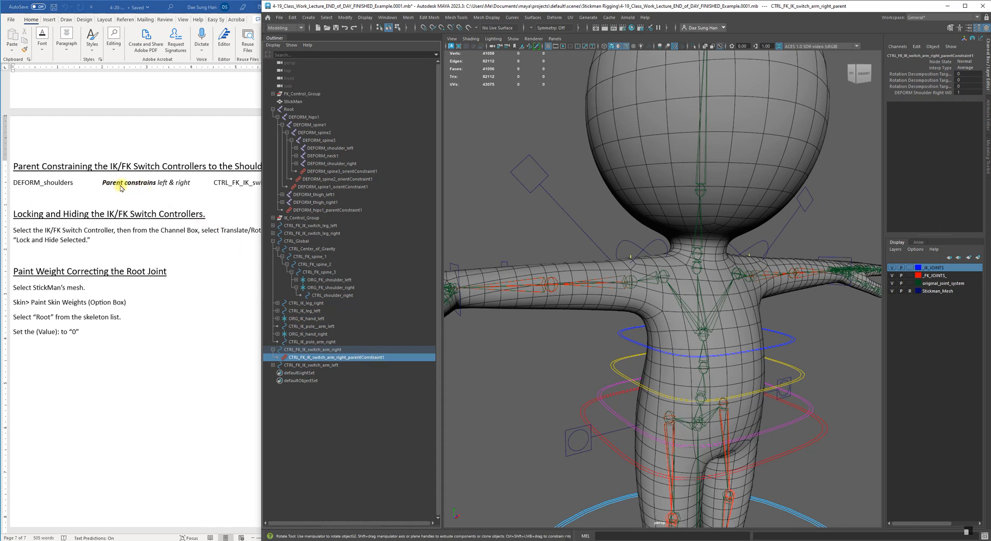
# Delete CTRL_FK_IK_switch_arm_right_parentConstraint1 from the right arm's IK/FK switch controller.
pyautogui.click(309, 349)
pyautogui.click(308, 357)
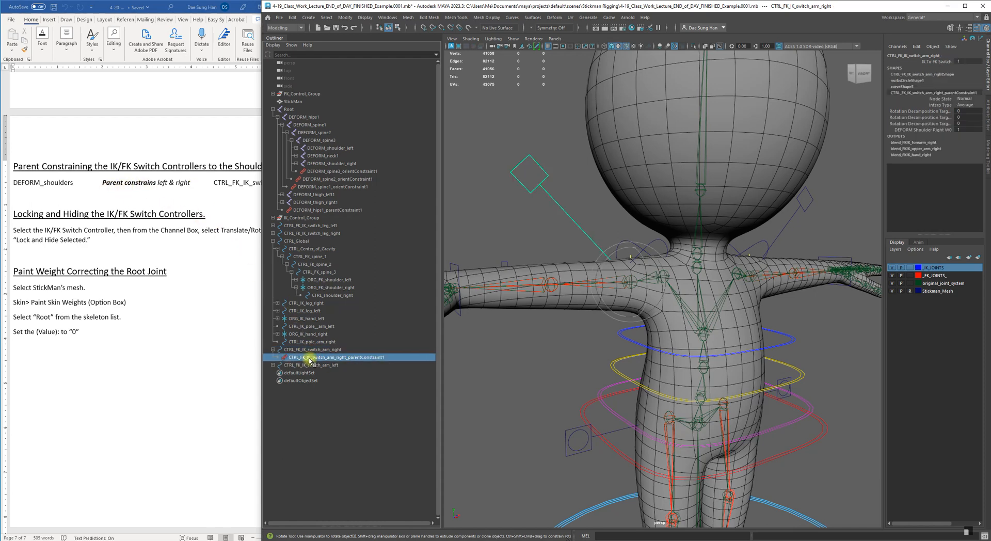
pyautogui.click(348, 405)
pyautogui.click(349, 357)
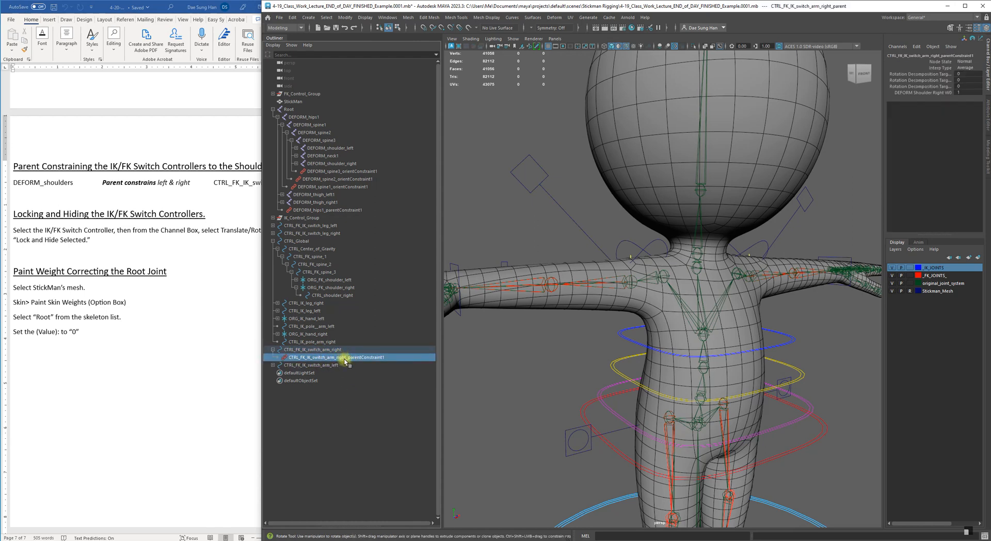
pyautogui.click(324, 349)
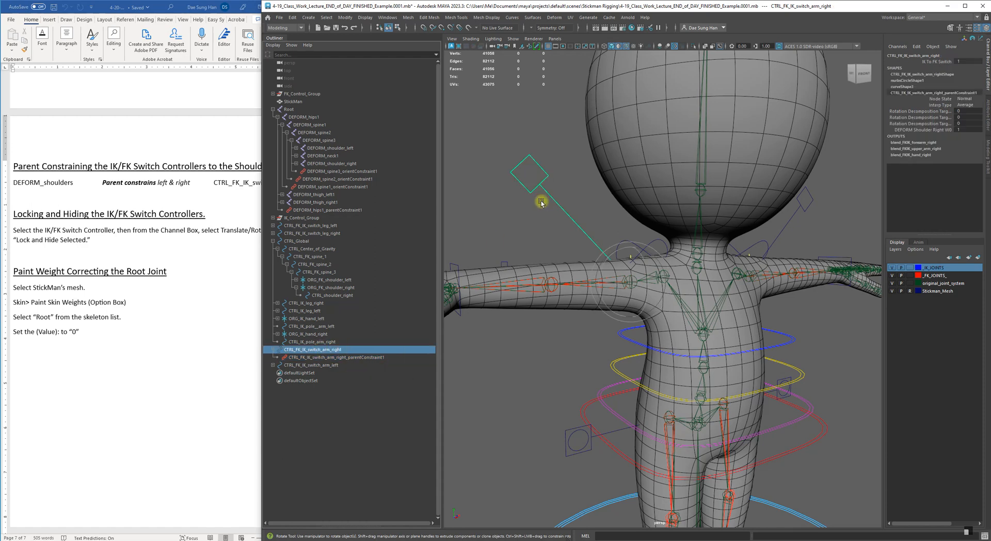
pyautogui.click(316, 358)
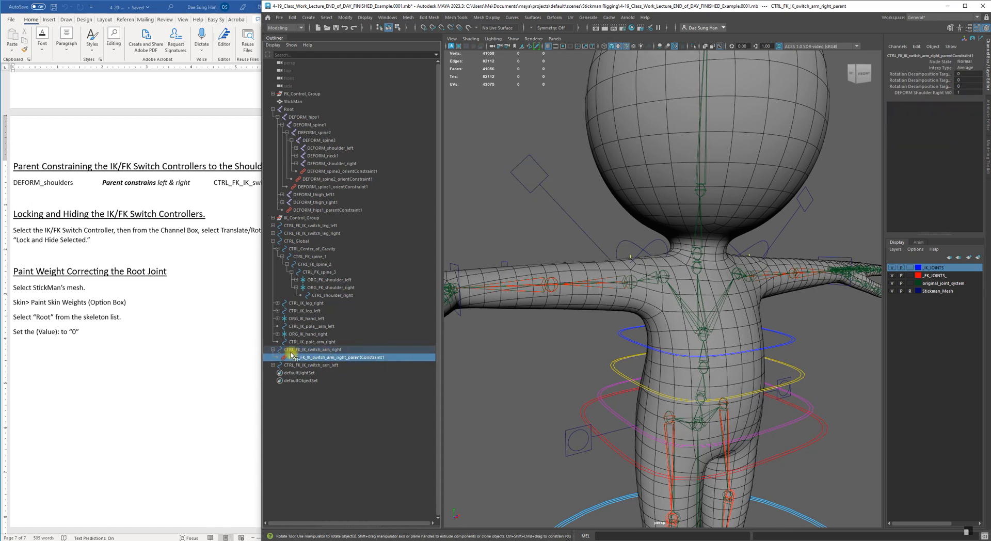
pyautogui.click(320, 349)
pyautogui.click(316, 357)
pyautogui.press('BackSpace')
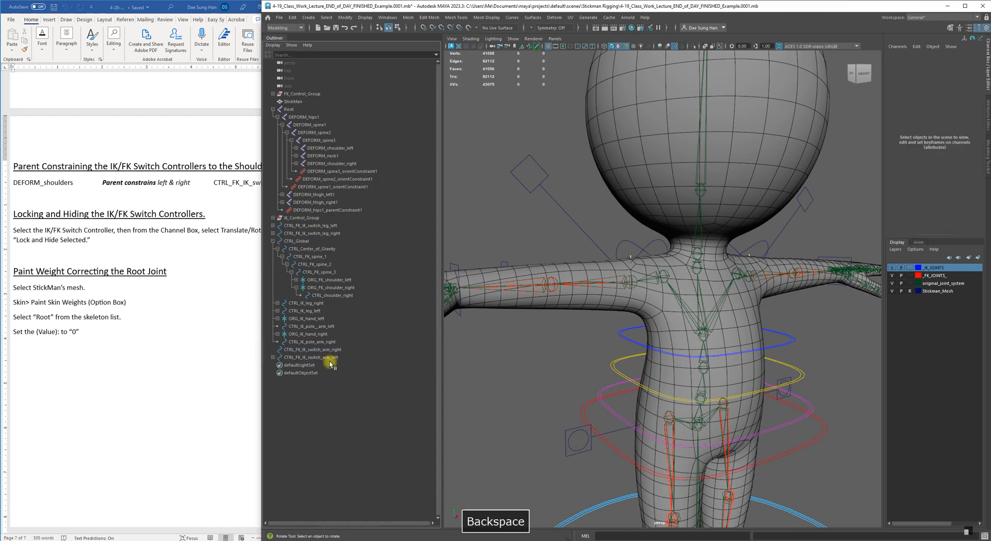
# Test-rotate CTRL_shoulder_right with its switch controller unconstrained, and undo the rotation.
pyautogui.click(572, 220)
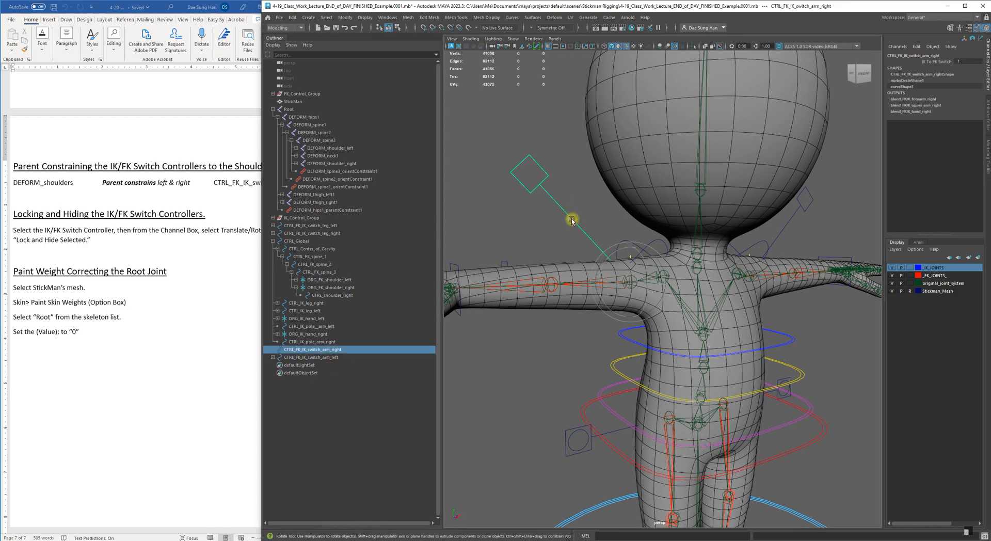
pyautogui.click(611, 216)
pyautogui.click(624, 241)
pyautogui.moveTo(635, 268); pyautogui.dragTo(636, 264)
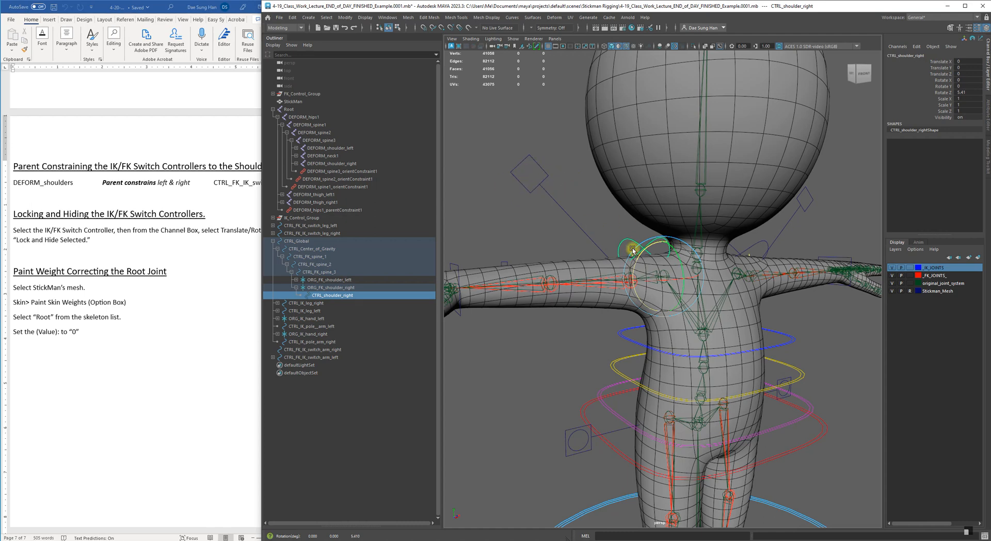
pyautogui.hotkey('ctrl', 'z')
# Narrow the Outliner to enlarge the viewport and clear the selection.
pyautogui.keyDown('alt'); pyautogui.moveTo(541, 363); pyautogui.dragTo(544, 375); pyautogui.keyUp('alt')
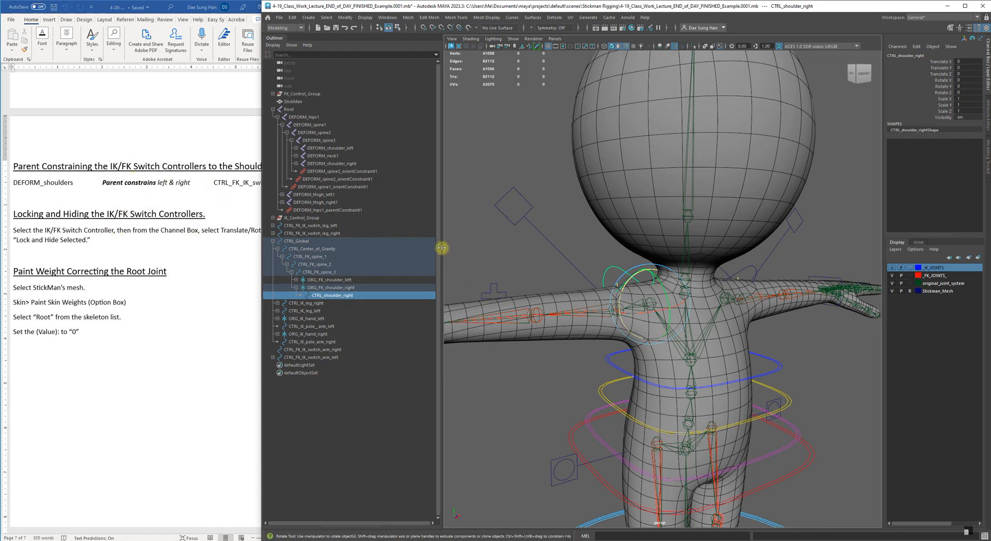
pyautogui.moveTo(442, 248); pyautogui.dragTo(376, 240)
pyautogui.keyDown('alt'); pyautogui.moveTo(645, 392); pyautogui.dragTo(608, 379); pyautogui.keyUp('alt')
pyautogui.click(557, 387)
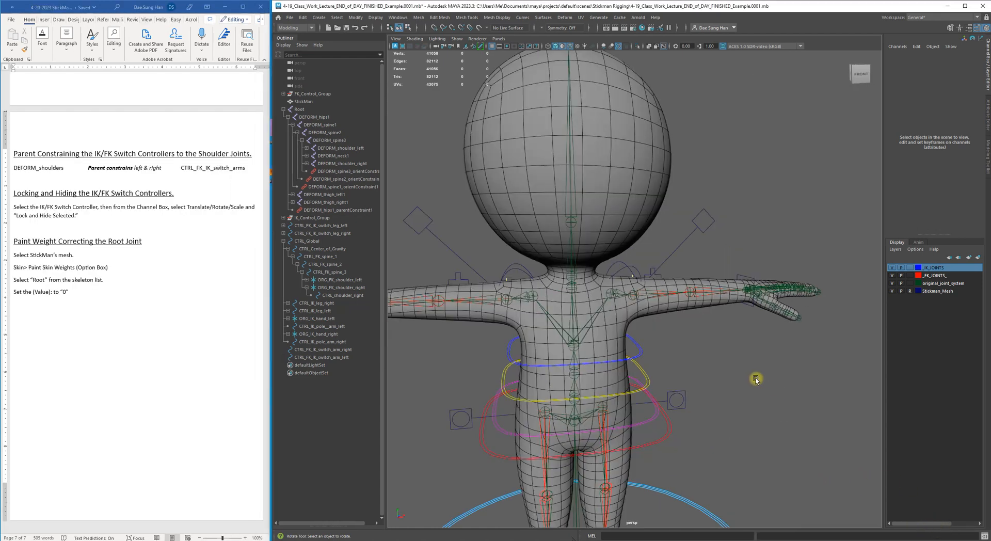
# Frame the left arm and select CTRL_FK_IK_switch_arm_left with the Move tool active.
pyautogui.keyDown('alt'); pyautogui.moveTo(760, 378); pyautogui.dragTo(718, 350); pyautogui.keyUp('alt')
pyautogui.keyDown('alt'); pyautogui.moveTo(718, 350); pyautogui.dragTo(697, 372, button='middle'); pyautogui.keyUp('alt')
pyautogui.keyDown('alt'); pyautogui.moveTo(697, 372); pyautogui.dragTo(735, 383, button='right'); pyautogui.keyUp('alt')
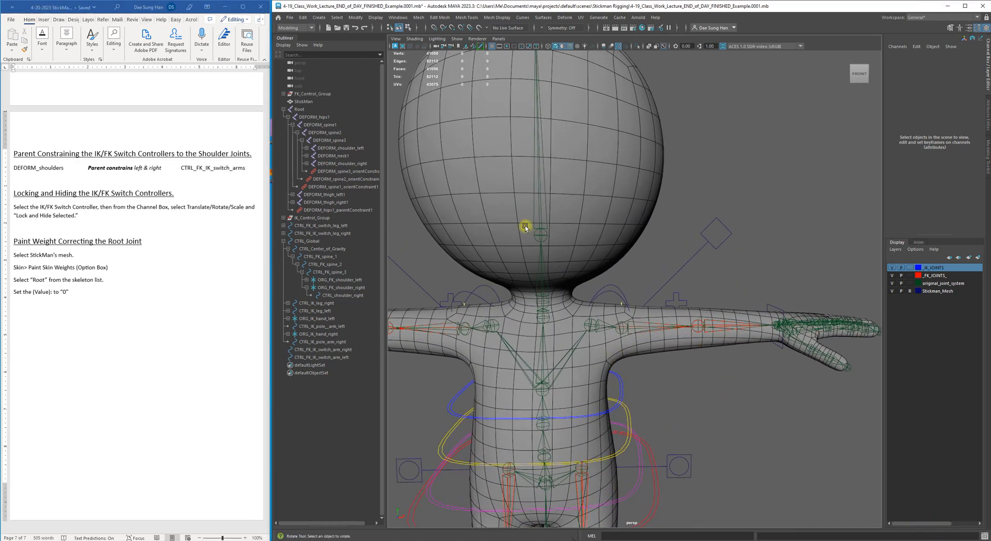
pyautogui.click(712, 230)
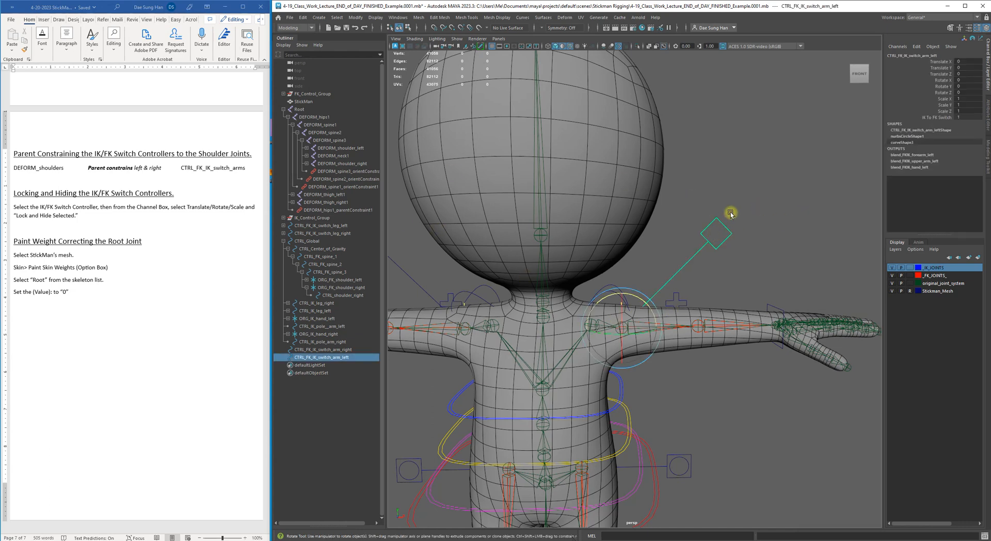
pyautogui.keyDown('alt'); pyautogui.moveTo(709, 238); pyautogui.dragTo(712, 214, button='middle'); pyautogui.keyUp('alt')
pyautogui.keyDown('alt'); pyautogui.moveTo(712, 214); pyautogui.dragTo(743, 230, button='right'); pyautogui.keyUp('alt')
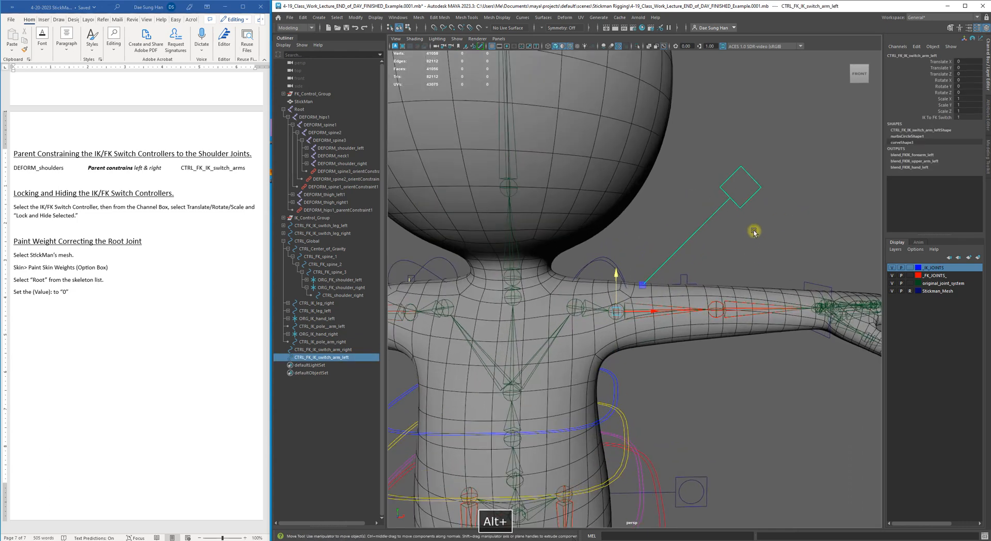
pyautogui.click(743, 230)
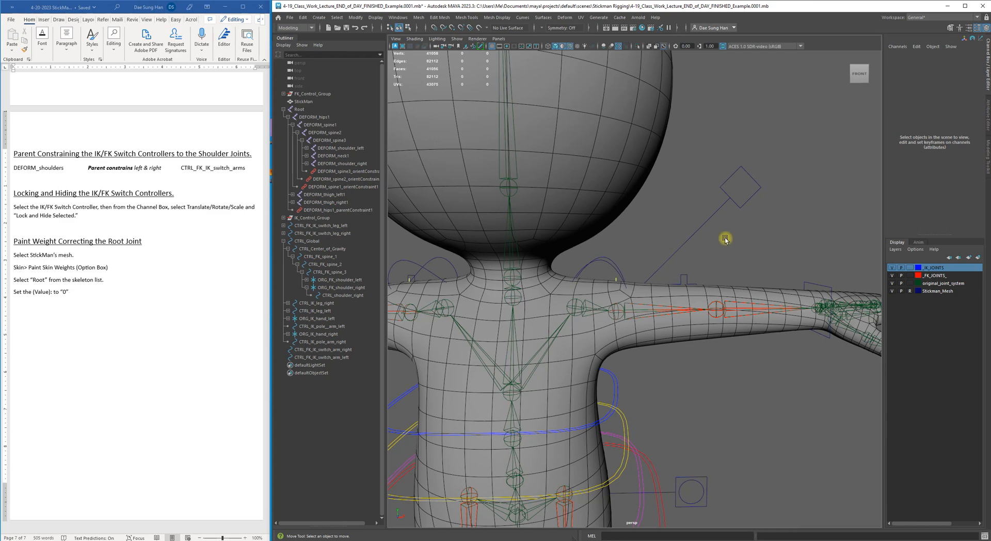
pyautogui.click(726, 177)
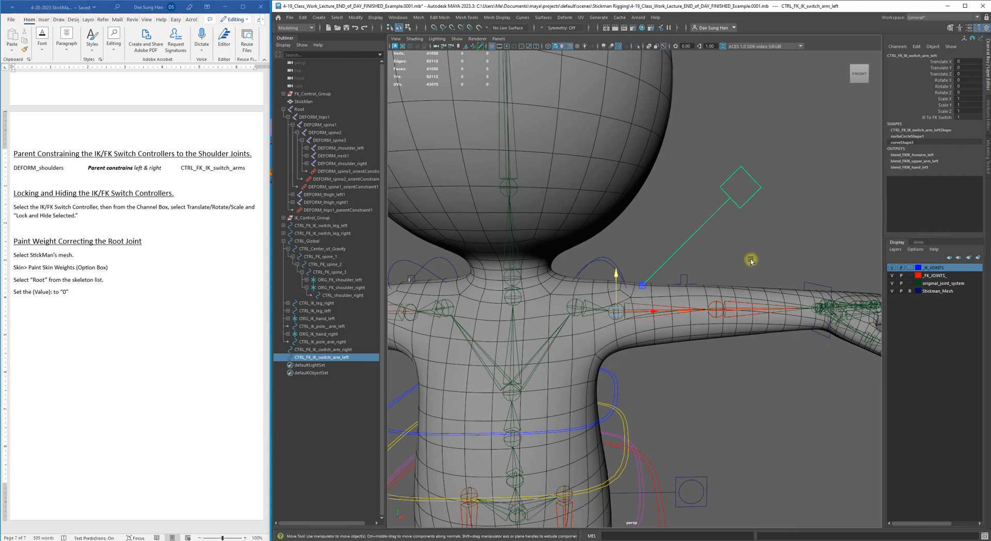
pyautogui.click(753, 243)
pyautogui.click(747, 177)
# Select DEFORM_shoulder_left and CTRL_FK_IK_switch_arm_left in turn to review the pair for the left arm's constraint.
pyautogui.keyDown('alt'); pyautogui.moveTo(747, 257); pyautogui.dragTo(725, 257); pyautogui.keyUp('alt')
pyautogui.keyDown('alt'); pyautogui.moveTo(619, 240); pyautogui.dragTo(639, 243, button='right'); pyautogui.keyUp('alt')
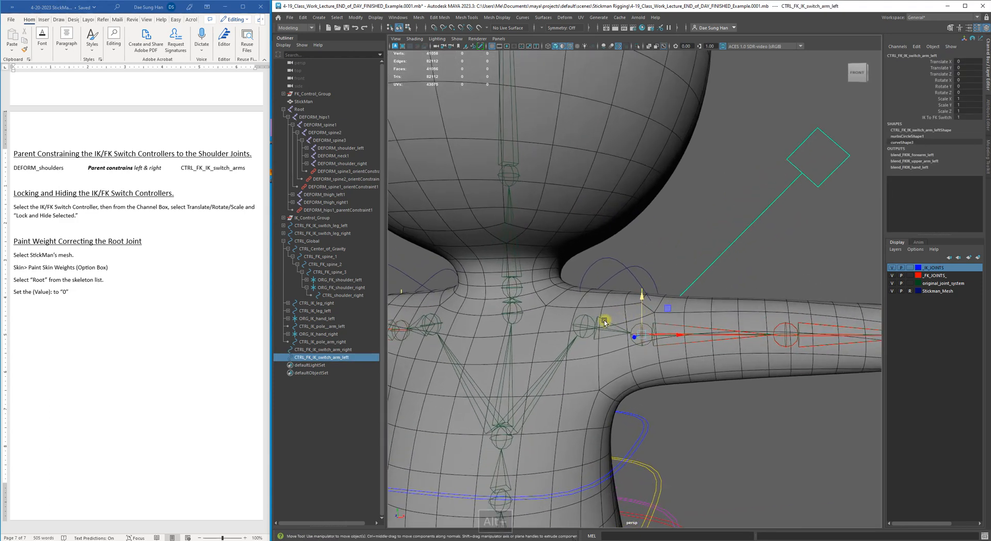
pyautogui.click(586, 318)
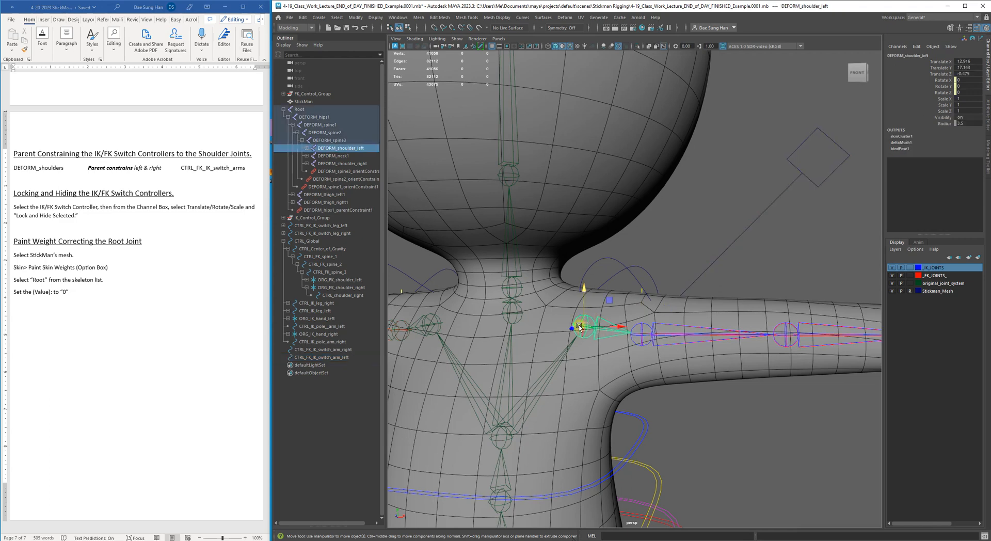
pyautogui.keyDown('alt'); pyautogui.moveTo(632, 304); pyautogui.dragTo(686, 296); pyautogui.keyUp('alt')
pyautogui.click(718, 167)
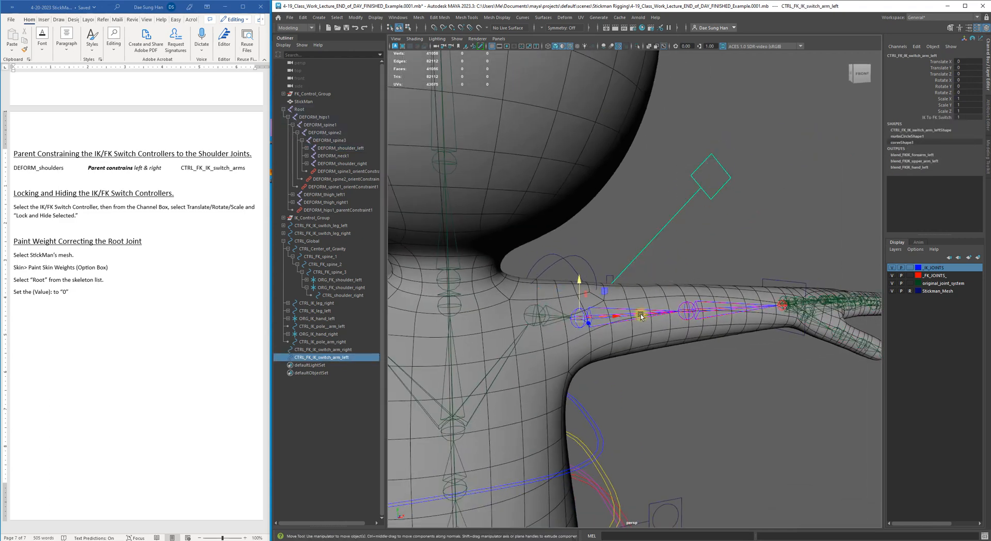
pyautogui.keyDown('alt'); pyautogui.moveTo(639, 316); pyautogui.dragTo(626, 287, button='right'); pyautogui.keyUp('alt')
pyautogui.keyDown('alt'); pyautogui.moveTo(721, 366); pyautogui.dragTo(705, 364); pyautogui.keyUp('alt')
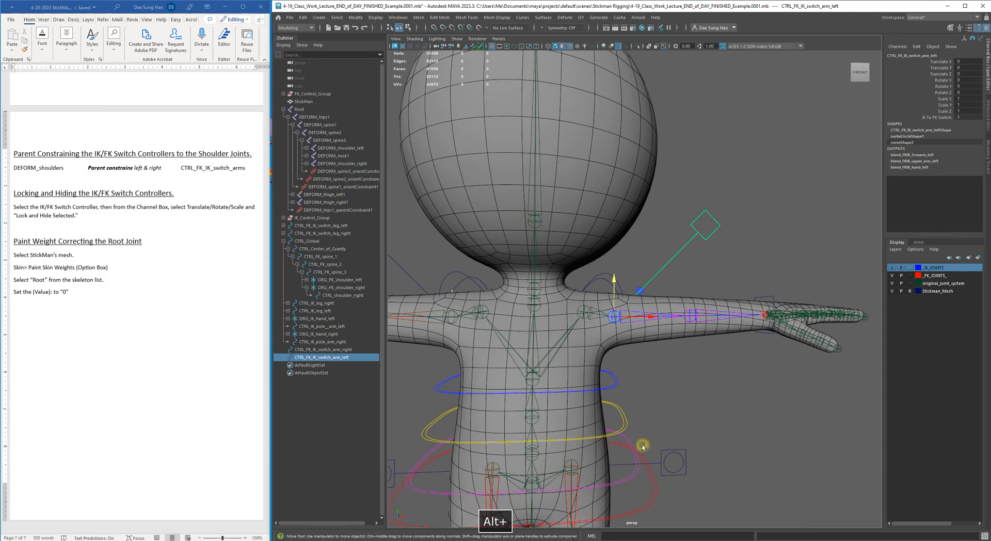
# Test-move CTRL_Center_of_Gravity downward with the Move tool, viewing the rig from front and back, and undo the movements.
pyautogui.click(657, 498)
pyautogui.press('w')
pyautogui.moveTo(532, 449); pyautogui.dragTo(531, 476)
pyautogui.keyDown('alt'); pyautogui.moveTo(805, 261); pyautogui.dragTo(654, 232); pyautogui.keyUp('alt')
pyautogui.keyDown('alt'); pyautogui.moveTo(710, 325); pyautogui.dragTo(644, 356, button='right'); pyautogui.keyUp('alt')
pyautogui.keyDown('alt'); pyautogui.moveTo(644, 356); pyautogui.dragTo(607, 298, button='middle'); pyautogui.keyUp('alt')
pyautogui.moveTo(657, 342); pyautogui.dragTo(663, 356)
pyautogui.press('z')
pyautogui.press('z')
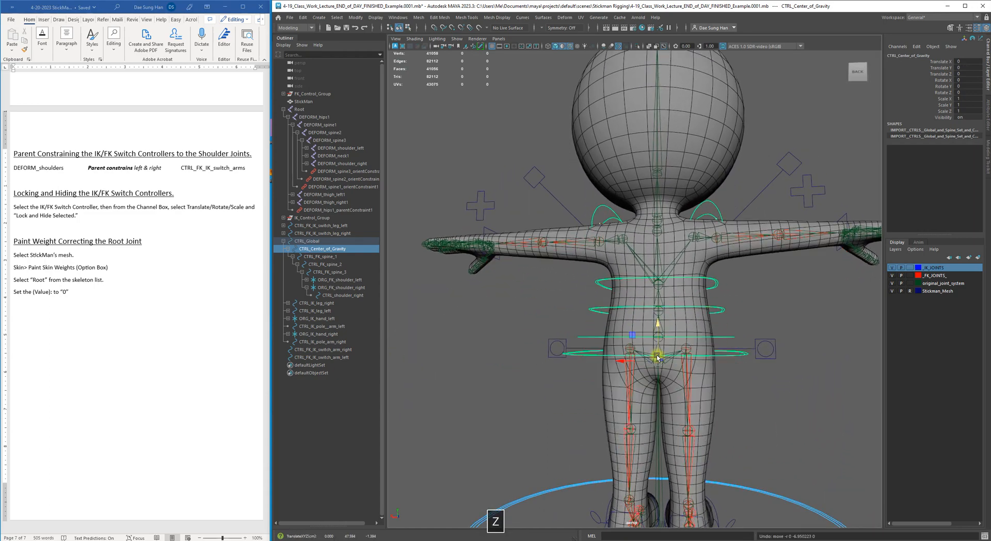
pyautogui.keyDown('alt'); pyautogui.moveTo(594, 326); pyautogui.dragTo(714, 283); pyautogui.keyUp('alt')
pyautogui.keyDown('alt'); pyautogui.moveTo(715, 282); pyautogui.dragTo(763, 328, button='right'); pyautogui.keyUp('alt')
pyautogui.click(763, 327)
pyautogui.press('space')
pyautogui.moveTo(763, 327); pyautogui.dragTo(717, 308)
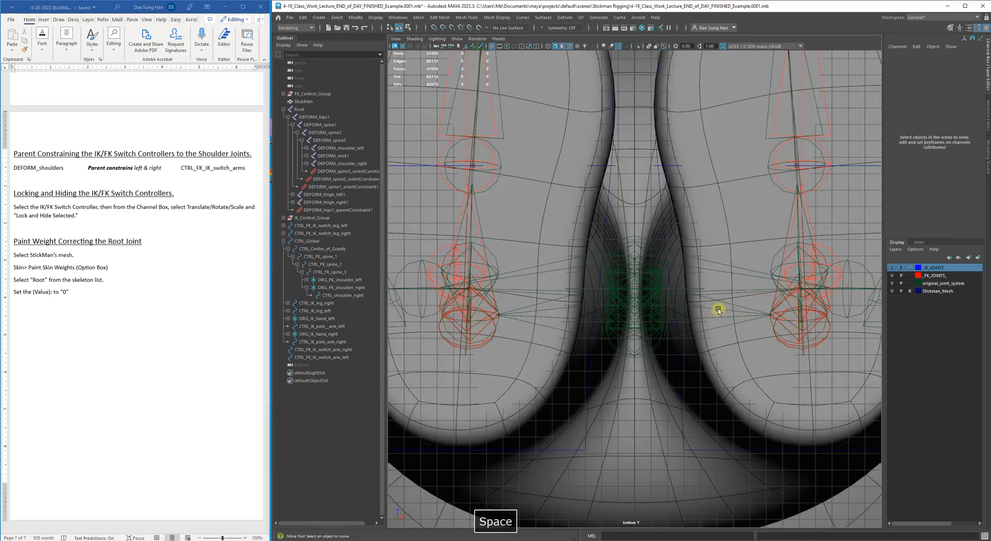
pyautogui.press('space')
pyautogui.press('space')
pyautogui.press('space')
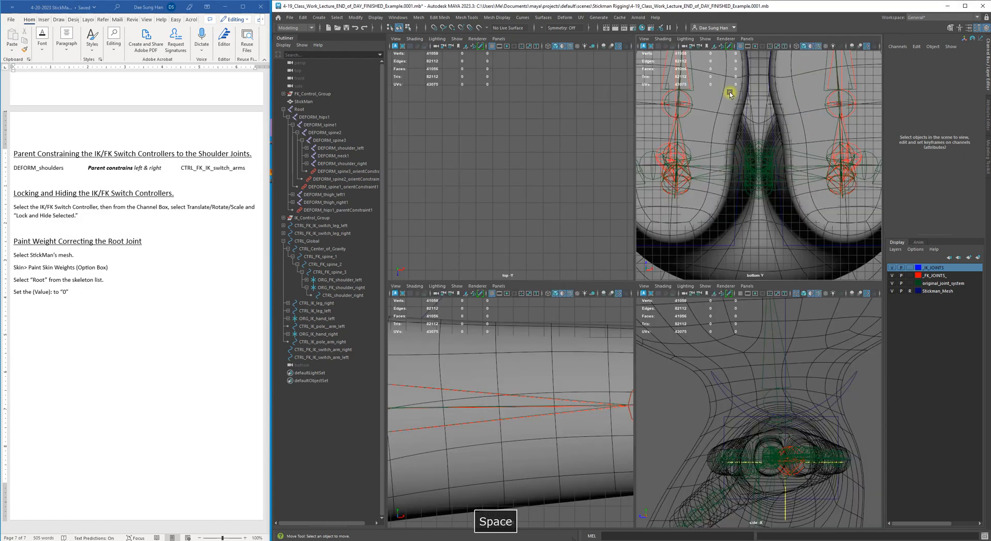
# Set the bottom-view panel back to the perspective camera and maximize it.
pyautogui.click(747, 39)
pyautogui.moveTo(749, 47)
pyautogui.click(832, 47)
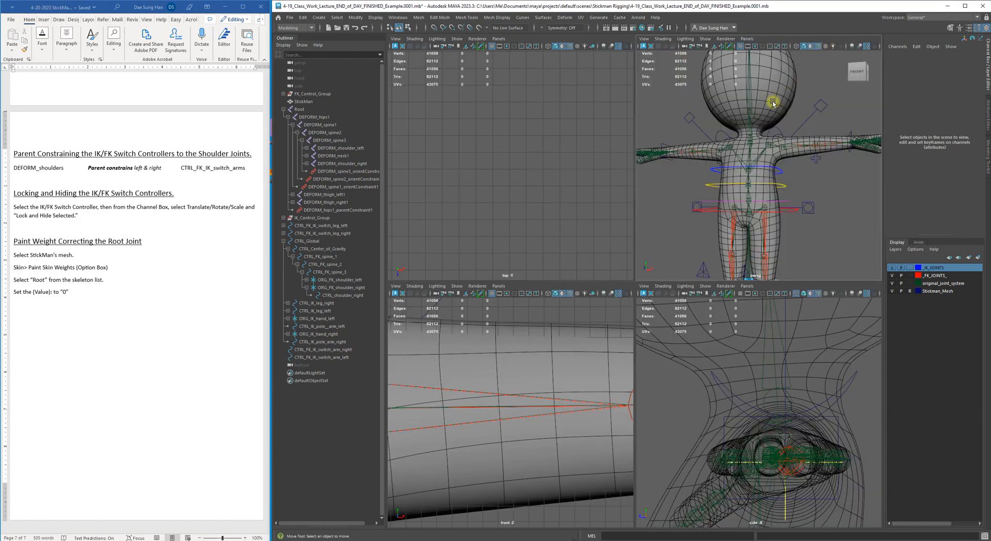
pyautogui.press('space')
# Examine which left-arm switch controller and DEFORM shoulder joint belong together by selecting each, and clear the selection.
pyautogui.keyDown('alt'); pyautogui.moveTo(597, 206); pyautogui.dragTo(805, 263, button='right'); pyautogui.keyUp('alt')
pyautogui.keyDown('alt'); pyautogui.moveTo(805, 263); pyautogui.dragTo(720, 389, button='middle'); pyautogui.keyUp('alt')
pyautogui.keyDown('alt'); pyautogui.moveTo(655, 334); pyautogui.dragTo(694, 323); pyautogui.keyUp('alt')
pyautogui.keyDown('alt'); pyautogui.moveTo(694, 322); pyautogui.dragTo(667, 311, button='right'); pyautogui.keyUp('alt')
pyautogui.keyDown('alt'); pyautogui.moveTo(664, 261); pyautogui.dragTo(676, 268); pyautogui.keyUp('alt')
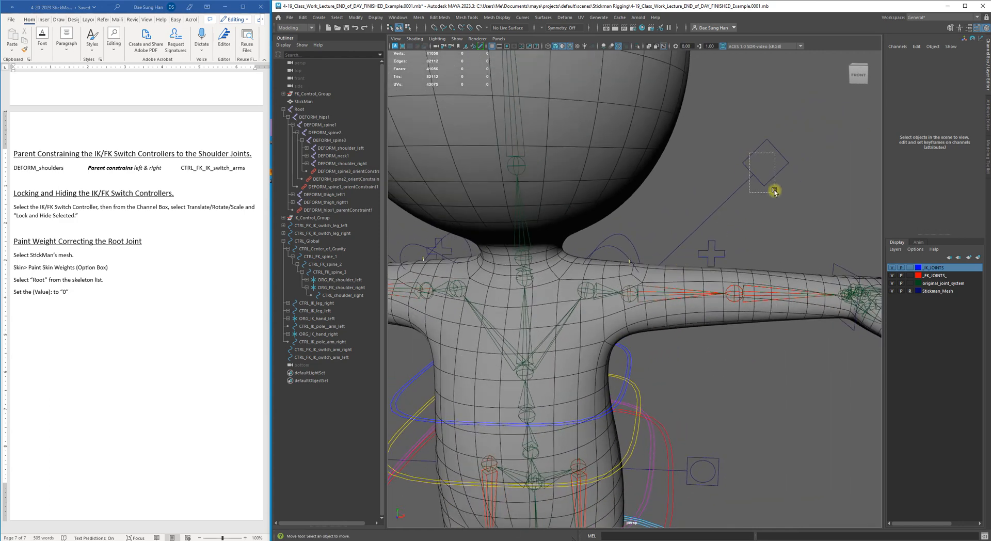
pyautogui.click(756, 171)
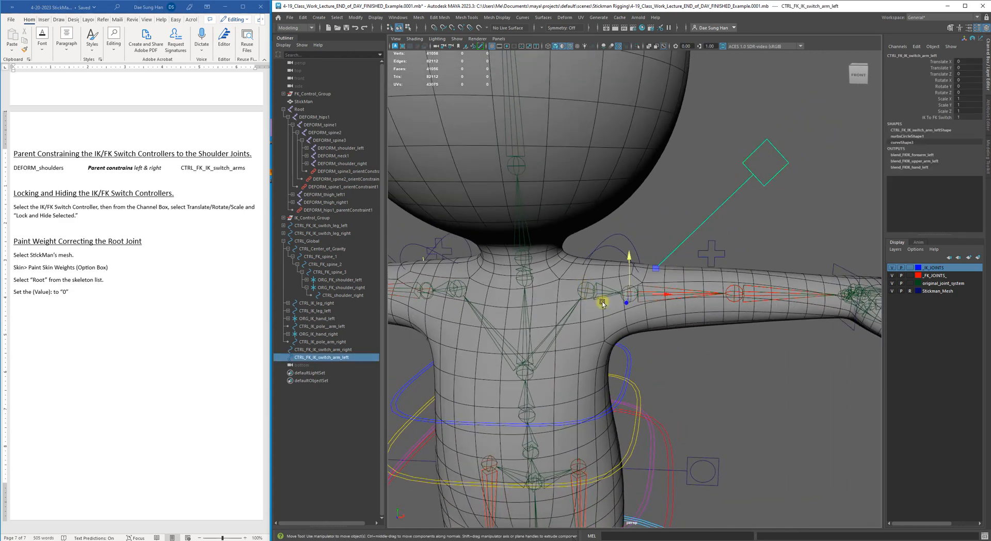
pyautogui.click(578, 291)
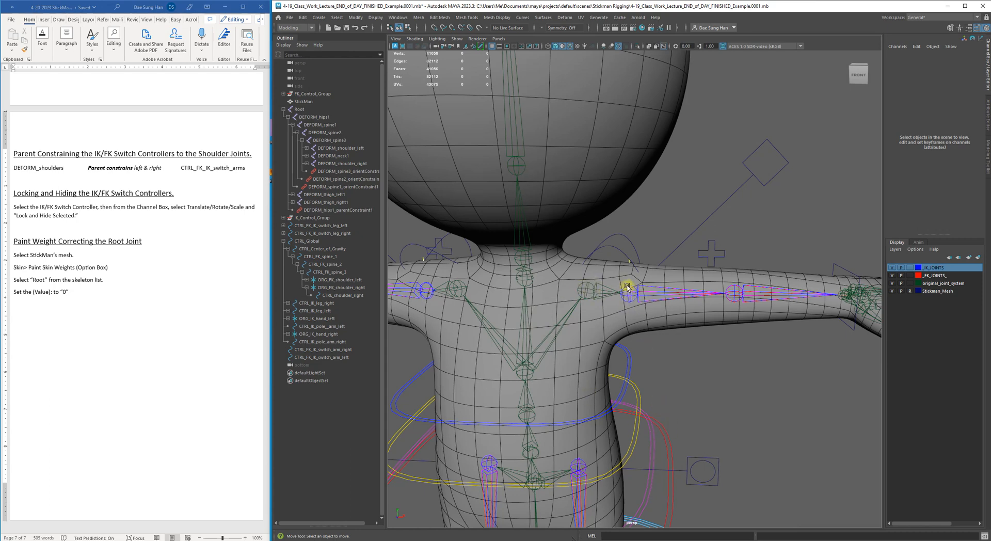
pyautogui.click(587, 291)
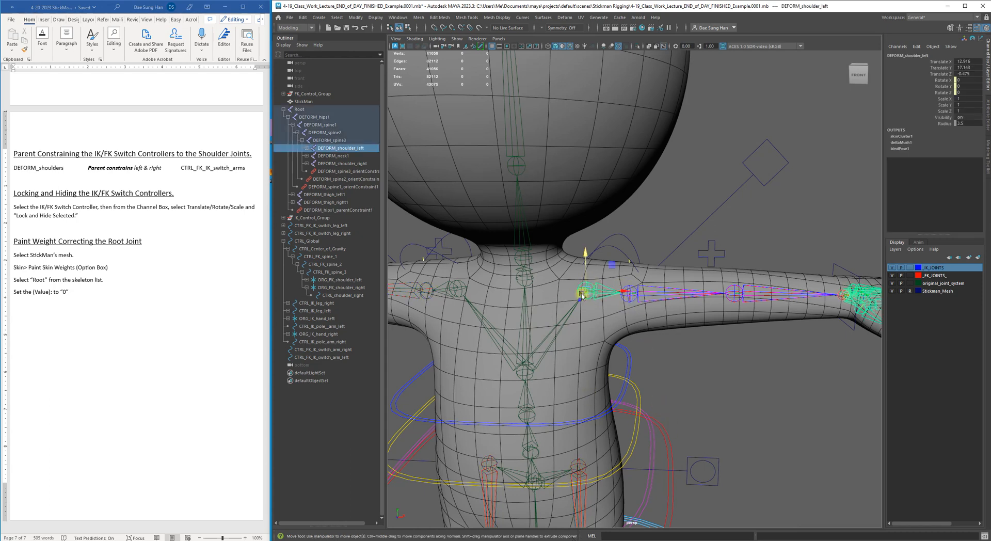
pyautogui.keyDown('alt'); pyautogui.moveTo(712, 346); pyautogui.dragTo(671, 186); pyautogui.keyUp('alt')
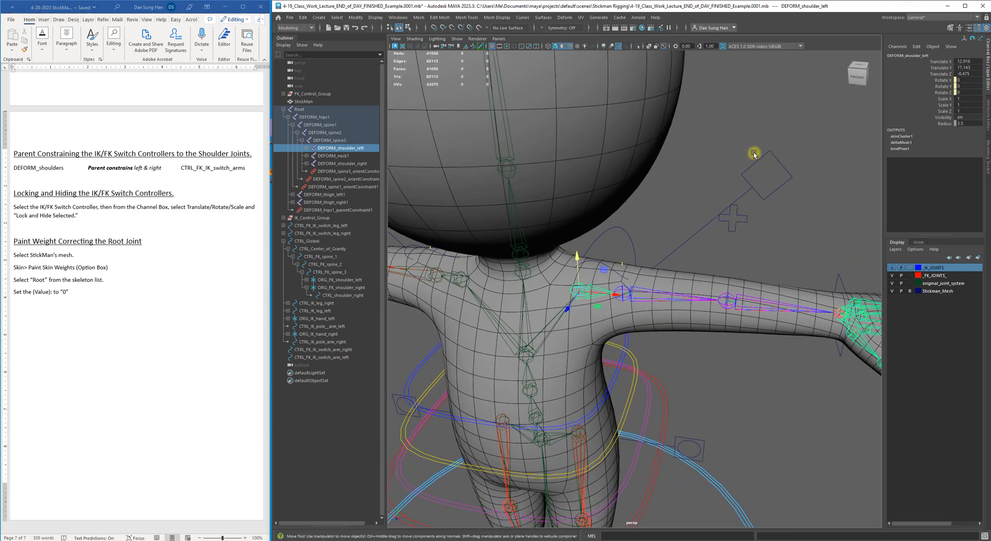
pyautogui.click(727, 153)
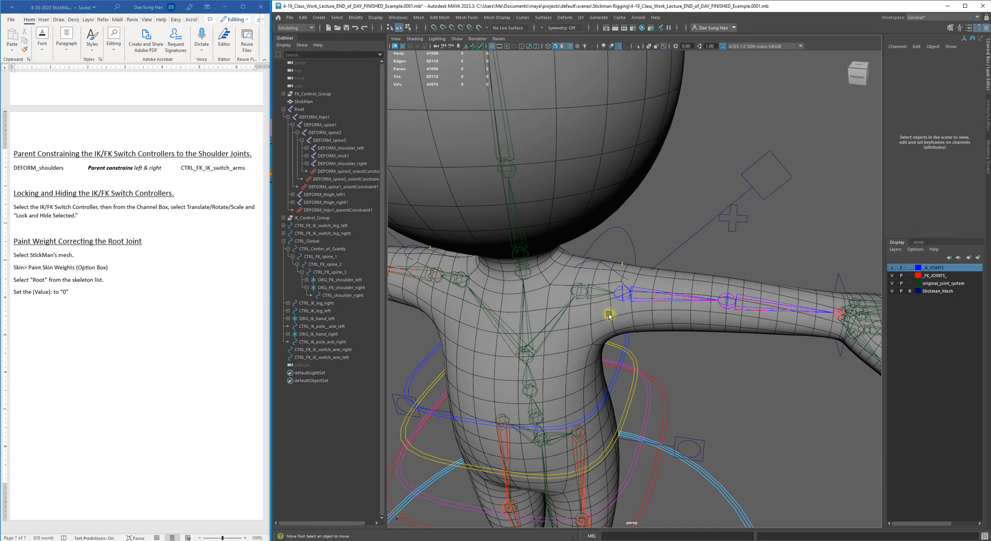
pyautogui.keyDown('alt'); pyautogui.moveTo(642, 350); pyautogui.dragTo(601, 284); pyautogui.keyUp('alt')
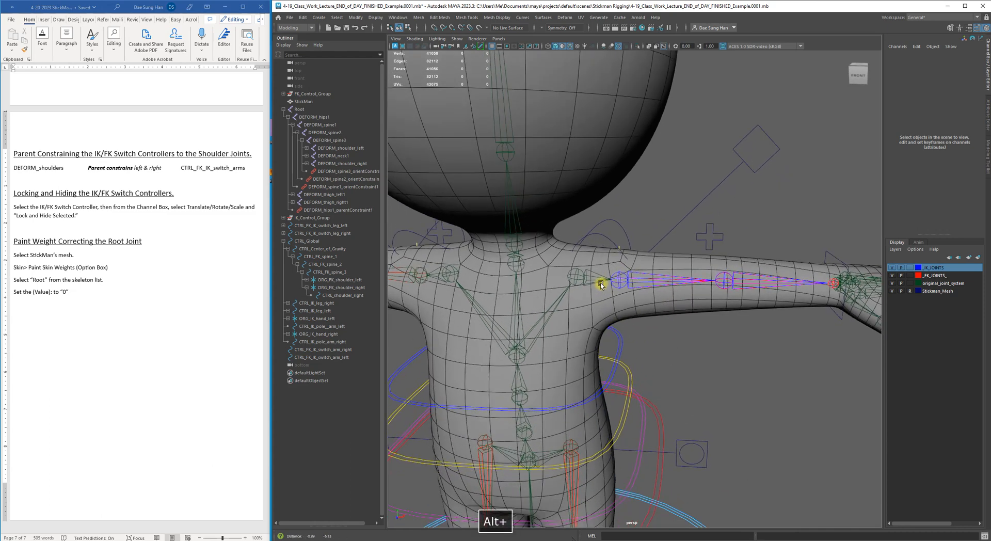
# Select DEFORM_shoulder_left, add CTRL_FK_IK_switch_arm_left to the selection, and change the menu set to Rigging.
pyautogui.click(575, 272)
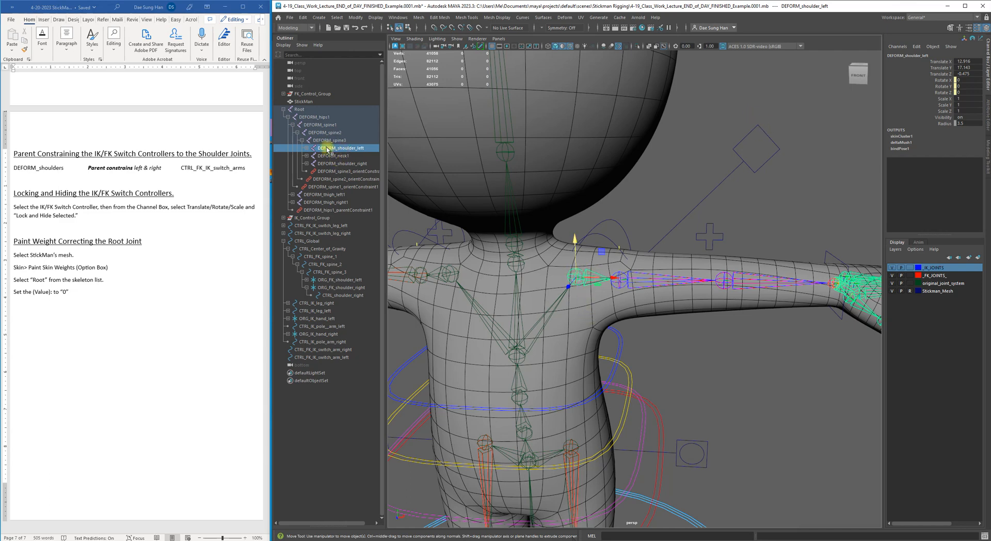
pyautogui.keyDown('shift'); pyautogui.click(759, 126); pyautogui.keyUp('shift')
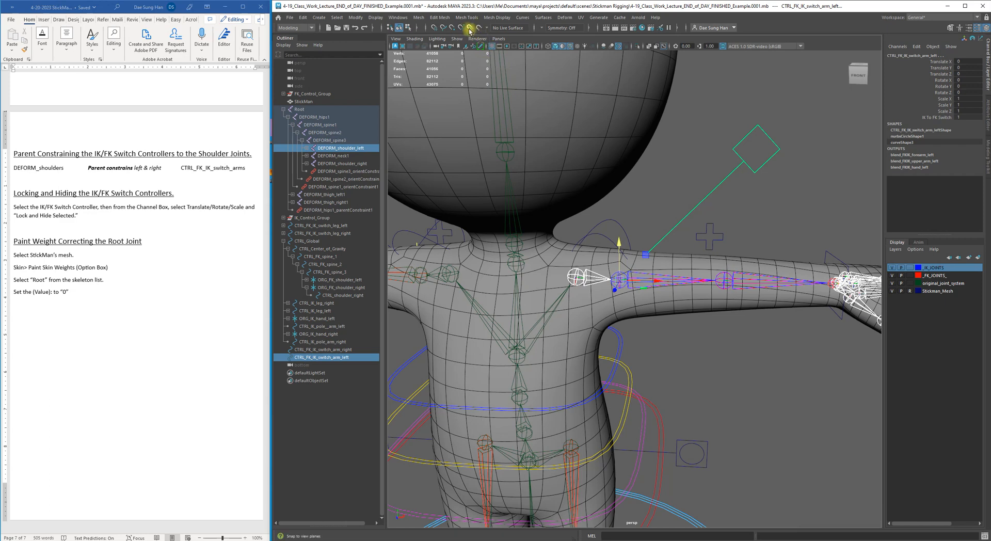
pyautogui.click(301, 27)
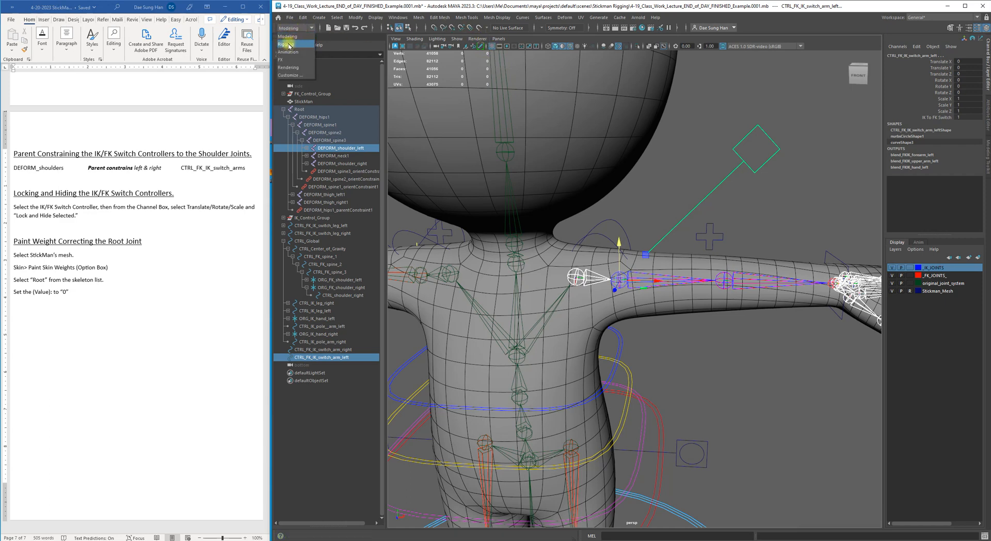
pyautogui.click(288, 46)
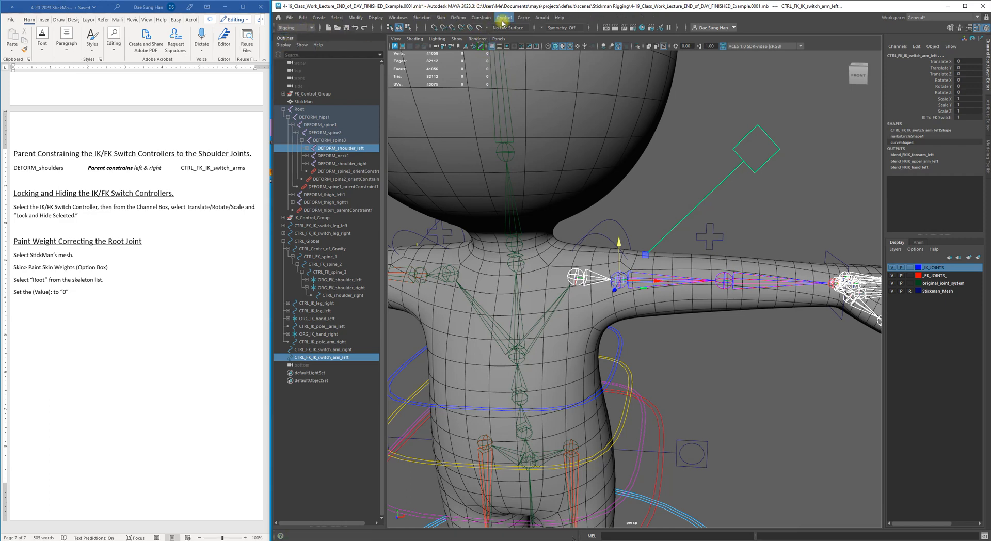
# Parent constrain CTRL_FK_IK_switch_arm_left to DEFORM_shoulder_left with Maintain offset on and all translate and rotate axes constrained.
pyautogui.click(480, 19)
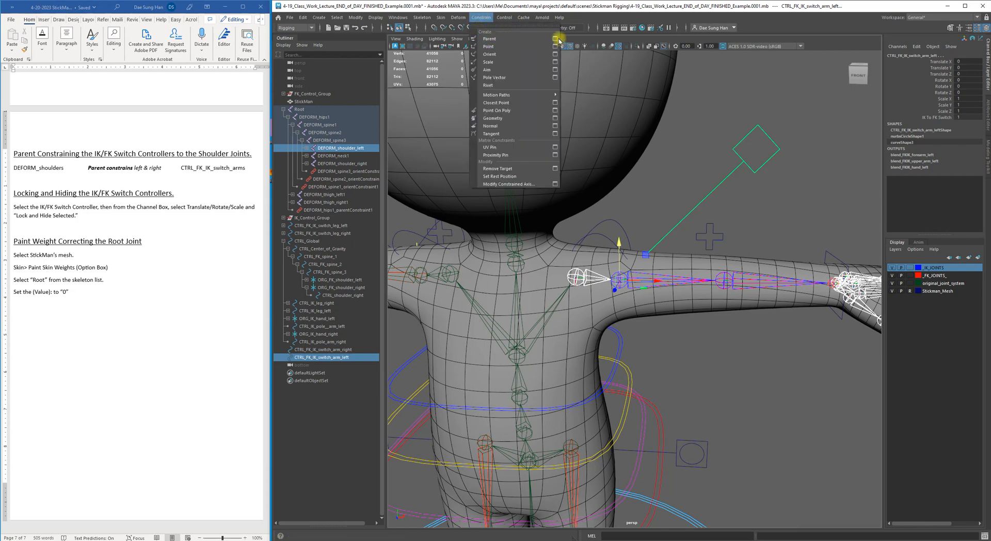
pyautogui.click(488, 40)
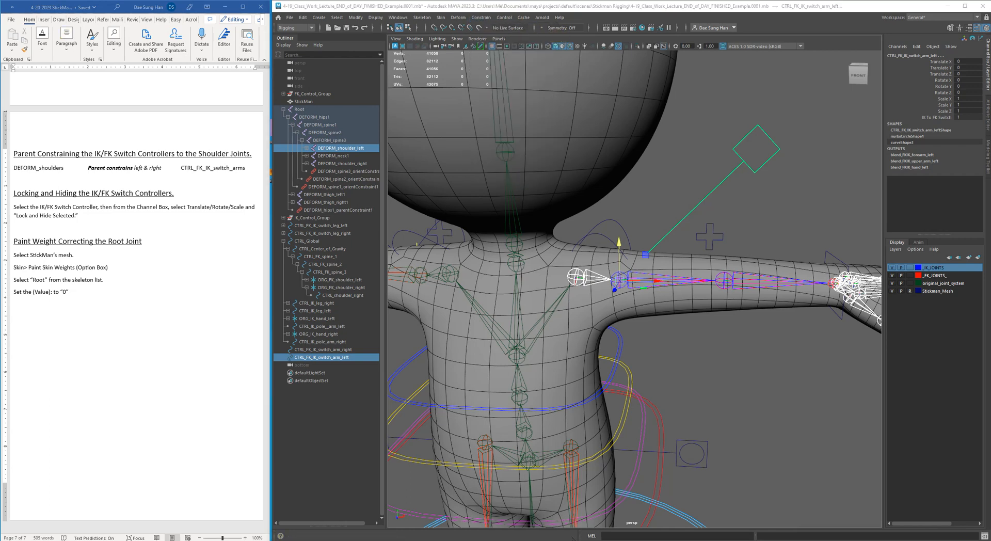
pyautogui.moveTo(411, 182); pyautogui.dragTo(382, 135)
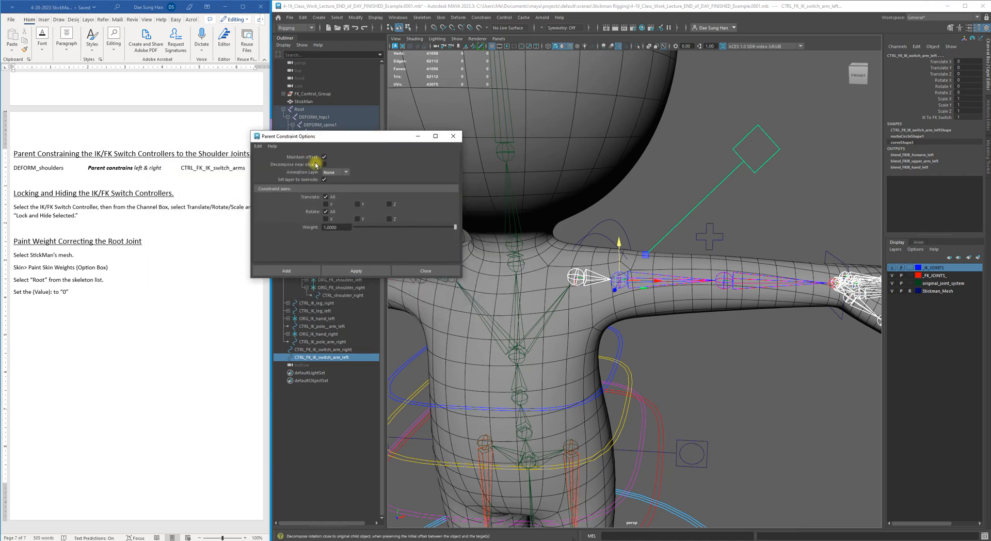
pyautogui.click(324, 157)
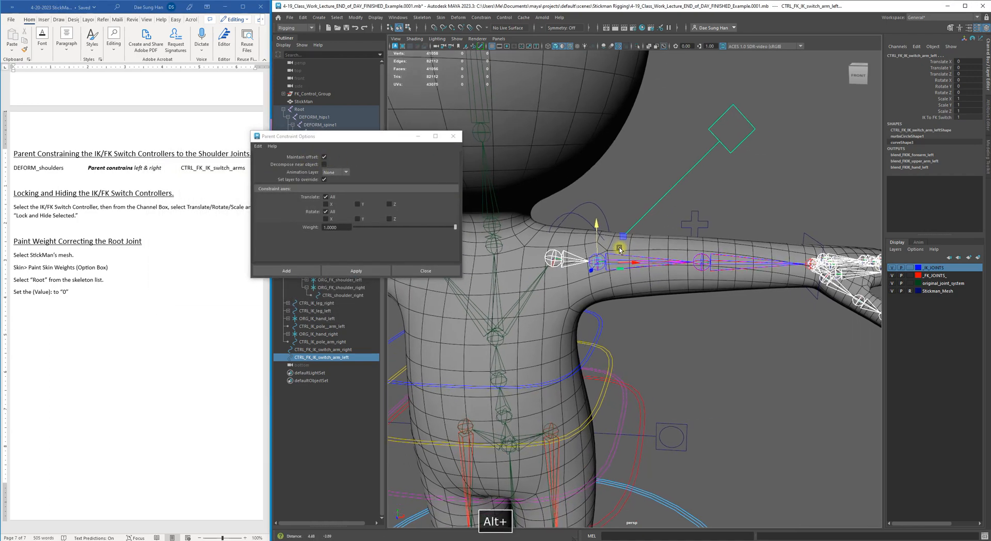
pyautogui.keyDown('alt'); pyautogui.moveTo(681, 289); pyautogui.dragTo(586, 231); pyautogui.keyUp('alt')
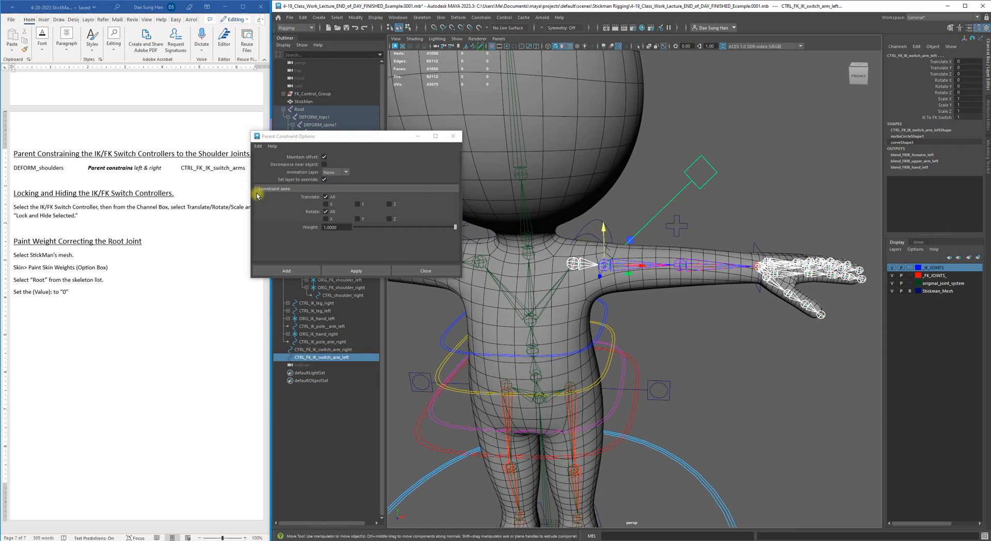
pyautogui.click(356, 270)
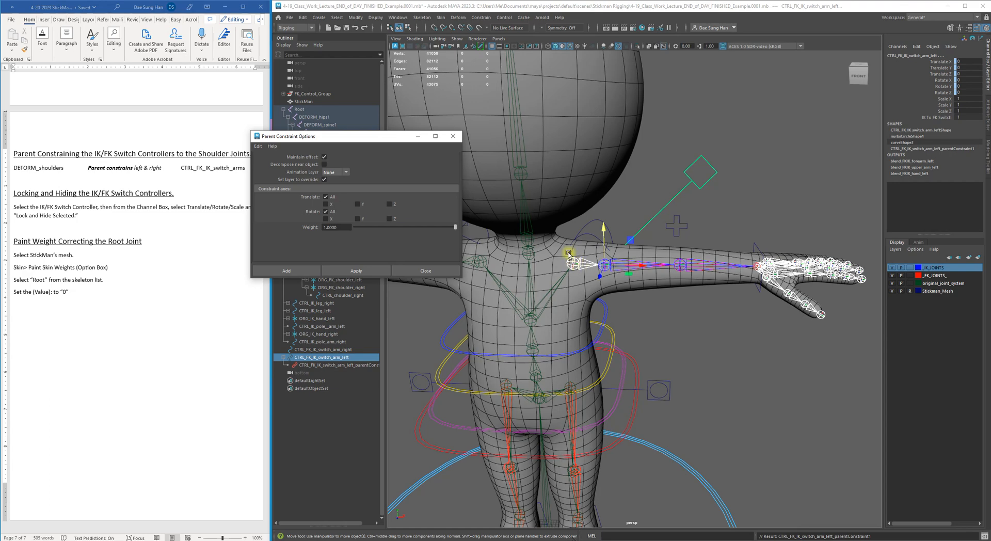
pyautogui.click(430, 271)
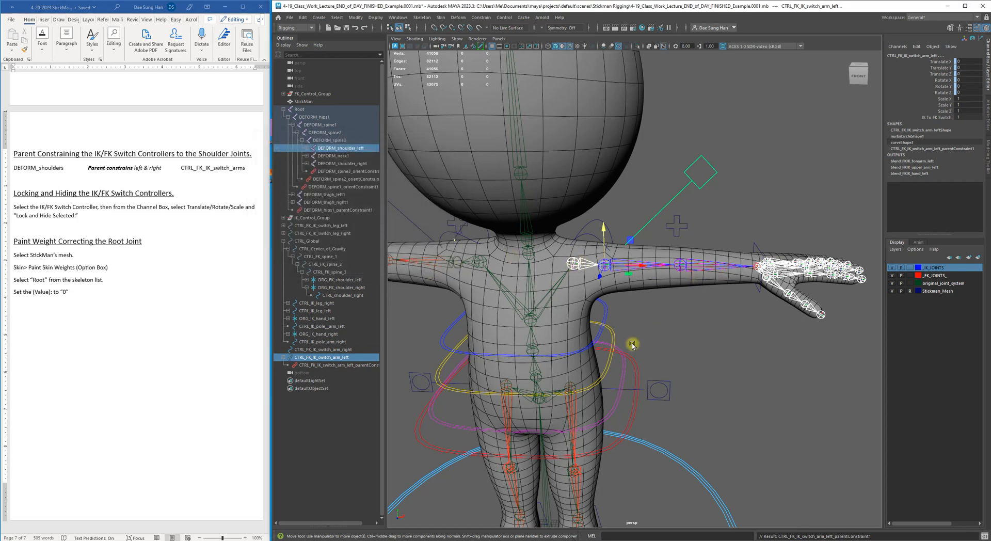
# Test-rotate CTRL_shoulder_left about Z with its switch controller constrained, undo the rotation and clear the selection.
pyautogui.keyDown('alt'); pyautogui.moveTo(589, 302); pyautogui.dragTo(584, 323, button='middle'); pyautogui.keyUp('alt')
pyautogui.keyDown('alt'); pyautogui.moveTo(584, 324); pyautogui.dragTo(651, 328, button='right'); pyautogui.keyUp('alt')
pyautogui.keyDown('alt'); pyautogui.moveTo(651, 328); pyautogui.dragTo(657, 317, button='middle'); pyautogui.keyUp('alt')
pyautogui.keyDown('alt'); pyautogui.moveTo(657, 317); pyautogui.dragTo(645, 298); pyautogui.keyUp('alt')
pyautogui.click(708, 212)
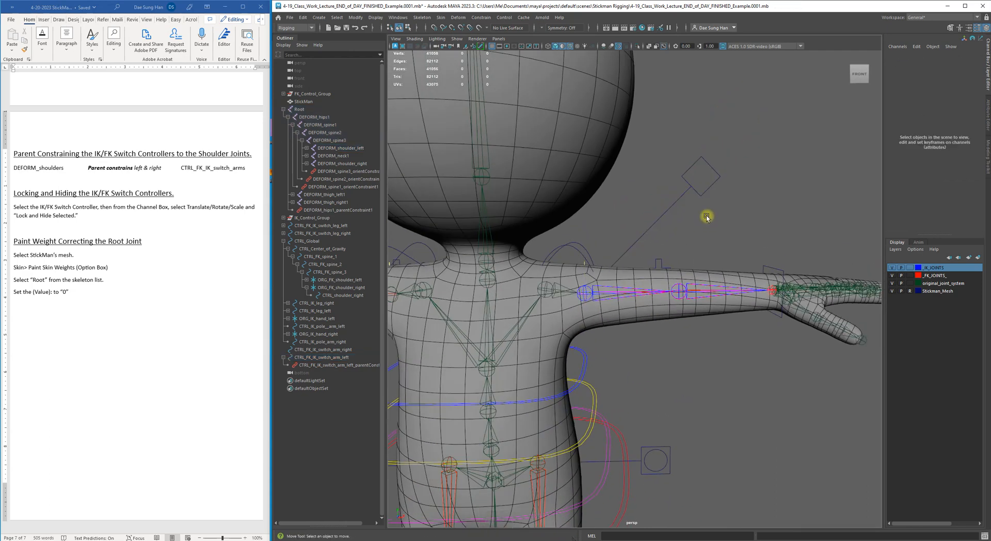
pyautogui.click(577, 243)
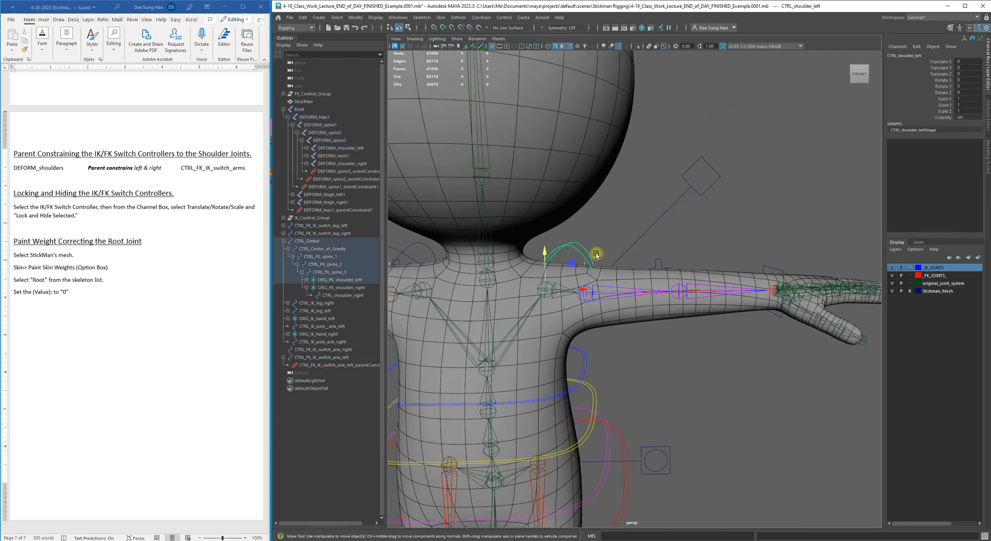
pyautogui.press('e')
pyautogui.moveTo(571, 267); pyautogui.dragTo(621, 282)
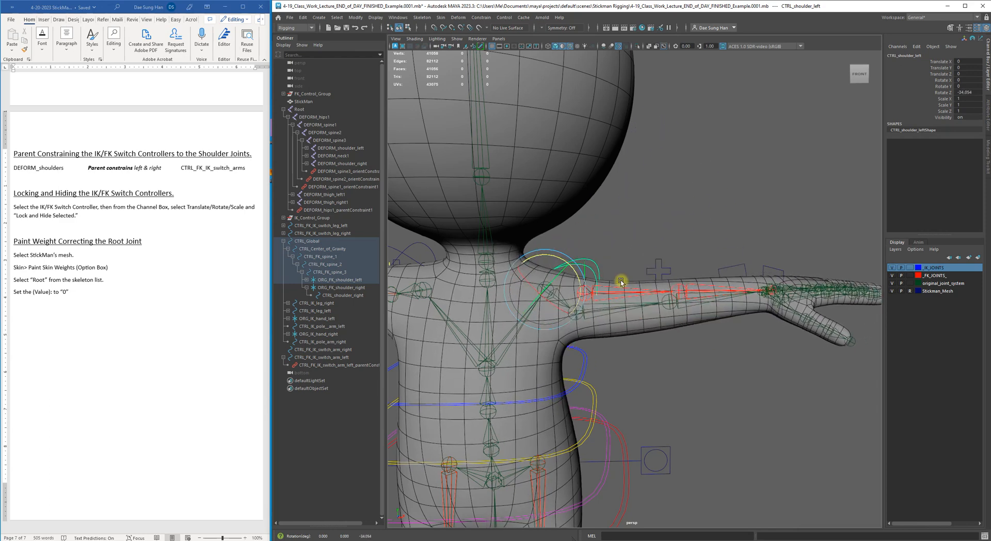
pyautogui.hotkey('ctrl', 'z')
pyautogui.click(696, 230)
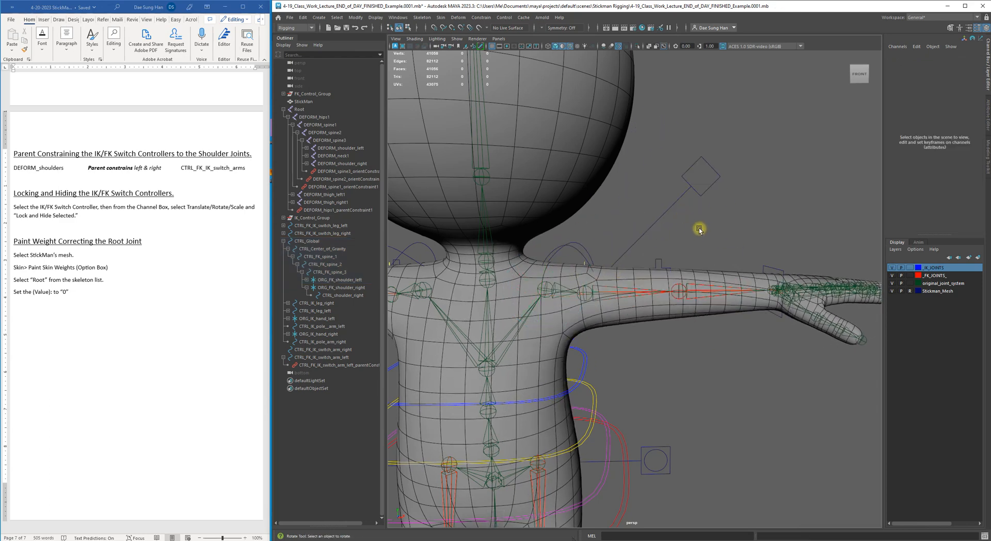
# Inspect the parent constraint node under CTRL_FK_IK_switch_arm_left in the Outliner.
pyautogui.keyDown('alt'); pyautogui.moveTo(684, 229); pyautogui.dragTo(740, 234, button='middle'); pyautogui.keyUp('alt')
pyautogui.keyDown('alt'); pyautogui.moveTo(644, 235); pyautogui.dragTo(746, 227, button='middle'); pyautogui.keyUp('alt')
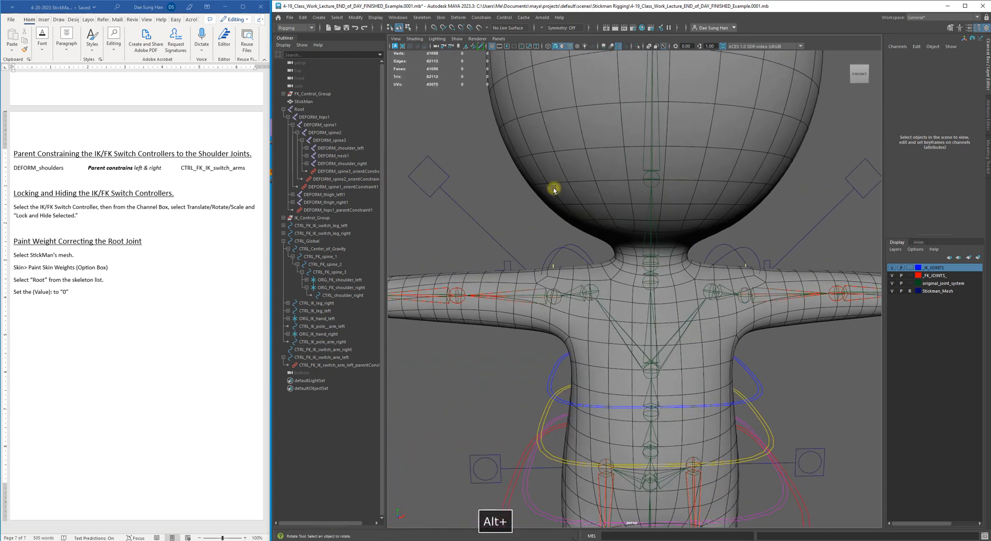
pyautogui.keyDown('alt'); pyautogui.moveTo(540, 195); pyautogui.dragTo(541, 202, button='middle'); pyautogui.keyUp('alt')
pyautogui.click(318, 364)
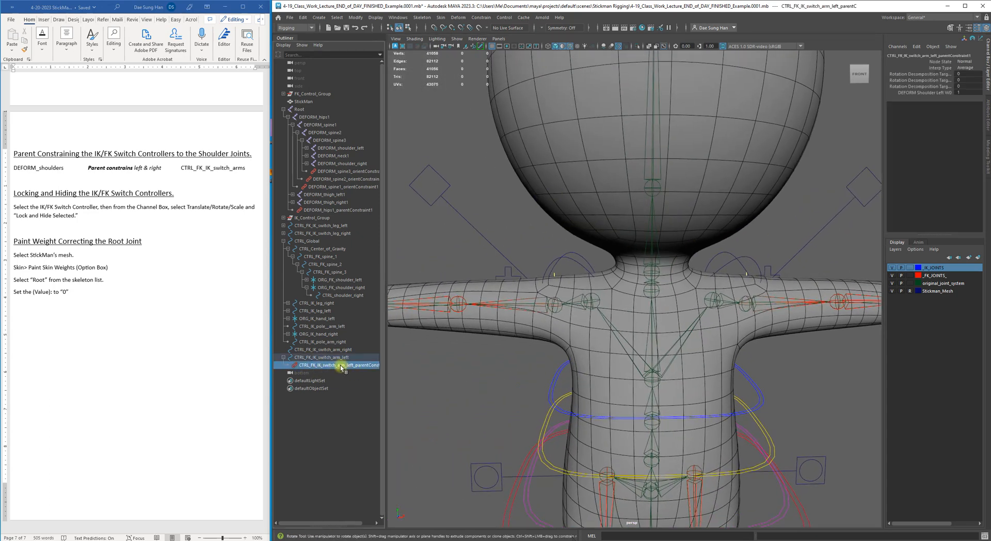
pyautogui.click(327, 357)
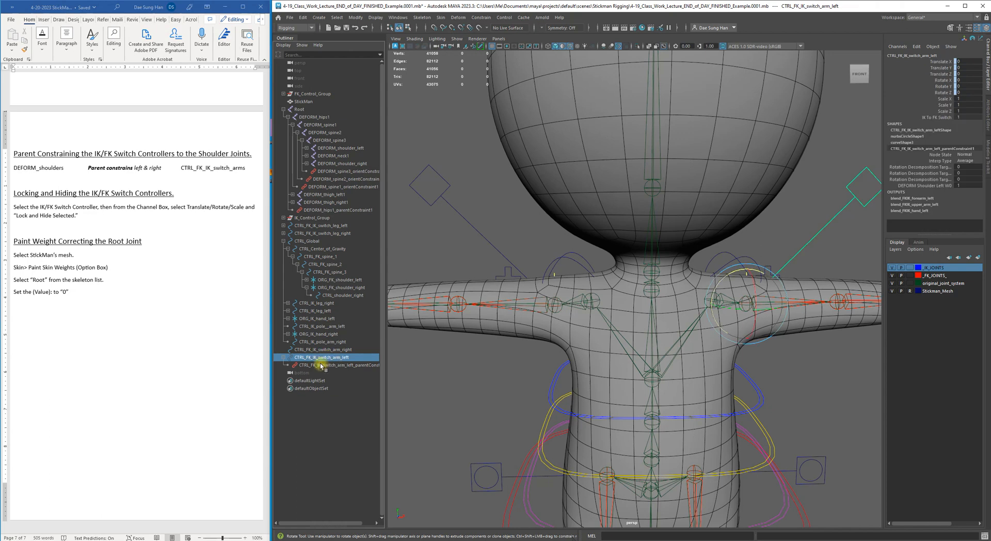
pyautogui.click(317, 365)
# Parent constrain CTRL_FK_IK_switch_arm_right to DEFORM_shoulder_right with Maintain offset on and all translate and rotate axes constrained.
pyautogui.keyDown('alt'); pyautogui.moveTo(510, 367); pyautogui.dragTo(553, 375, button='middle'); pyautogui.keyUp('alt')
pyautogui.click(547, 370)
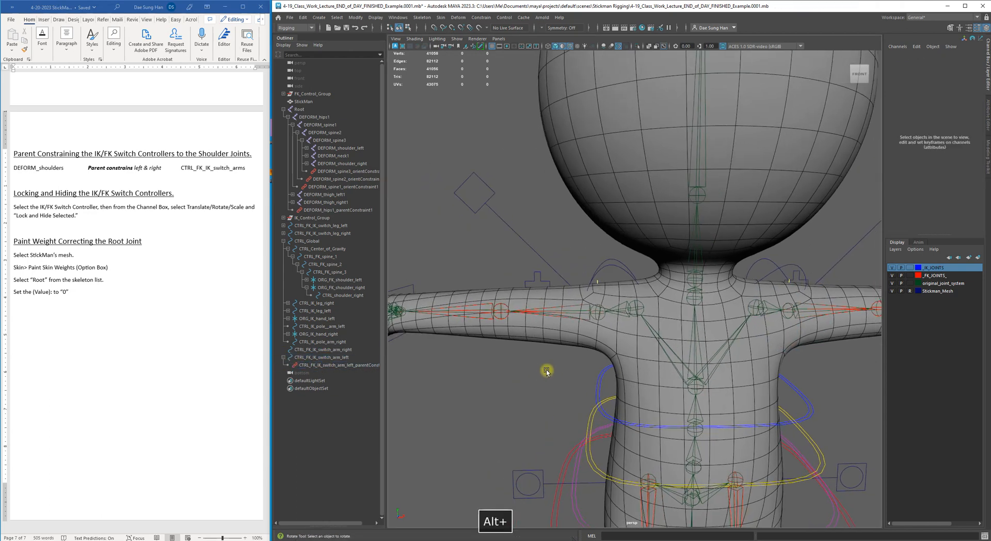
pyautogui.click(638, 308)
pyautogui.press('w')
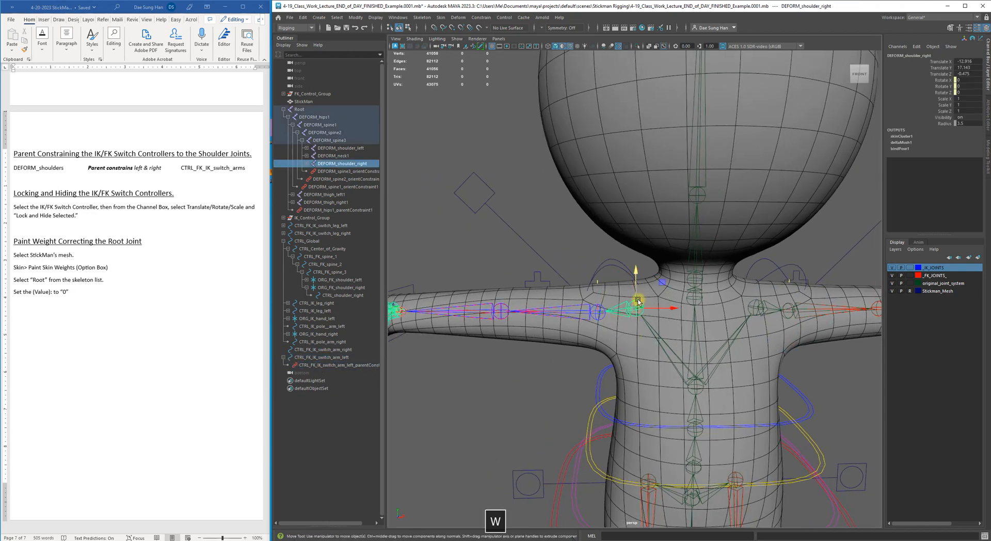
pyautogui.keyDown('shift'); pyautogui.click(484, 180); pyautogui.keyUp('shift')
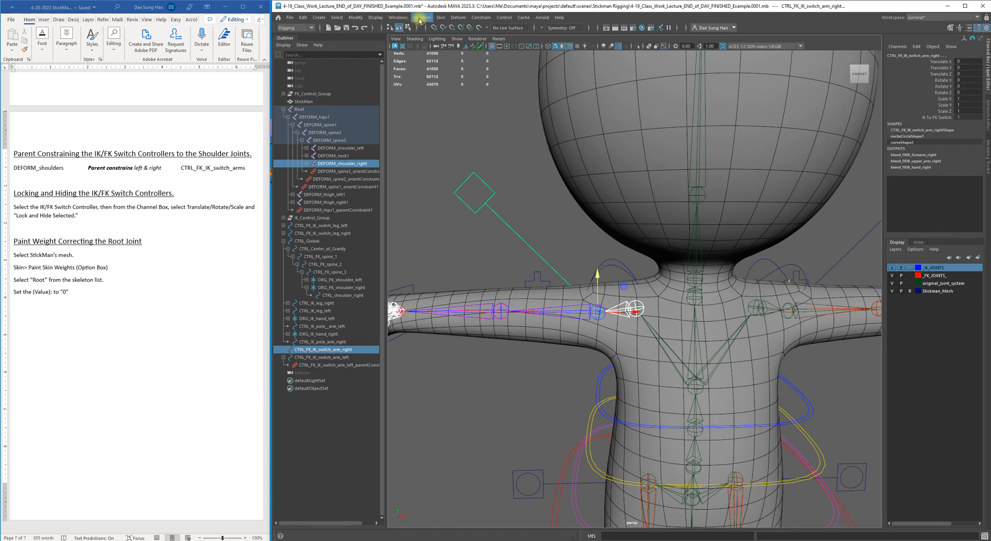
pyautogui.click(456, 17)
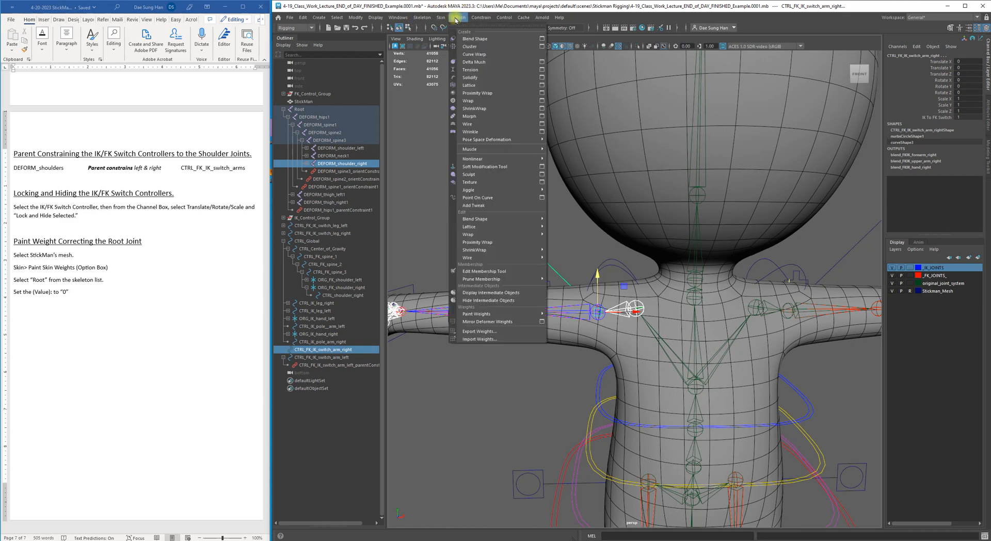
pyautogui.moveTo(481, 17)
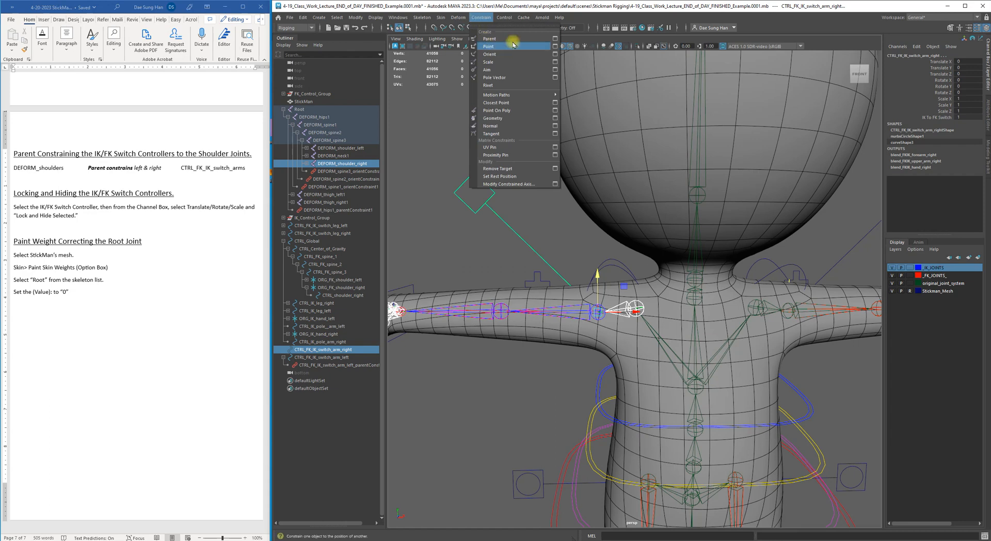
pyautogui.click(554, 38)
pyautogui.moveTo(422, 129); pyautogui.dragTo(367, 127)
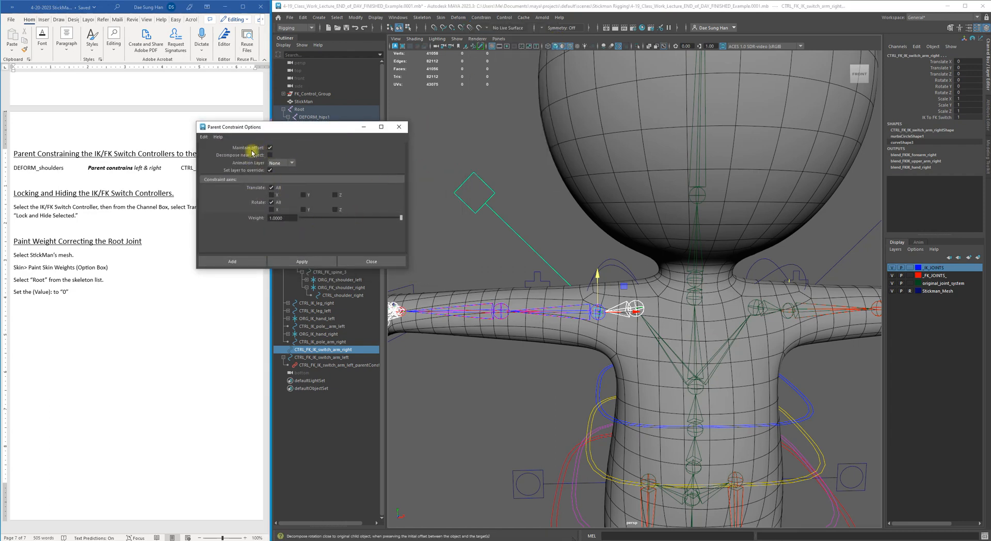
pyautogui.click(312, 261)
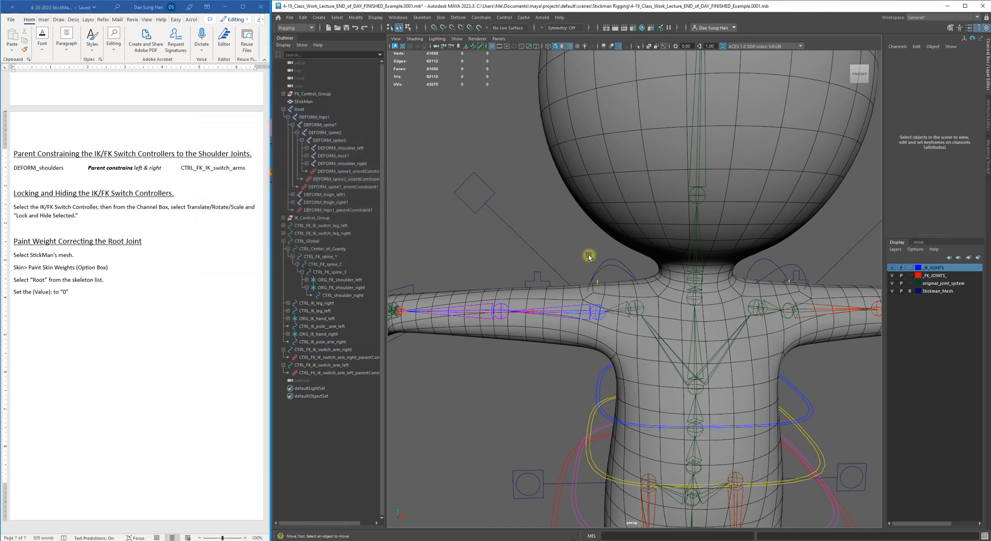
# Test-rotate CTRL_shoulder_right about Z with its switch controller constrained, undo the rotation and clear the selection.
pyautogui.click(607, 260)
pyautogui.press('e')
pyautogui.moveTo(637, 273); pyautogui.dragTo(622, 235)
pyautogui.press('z')
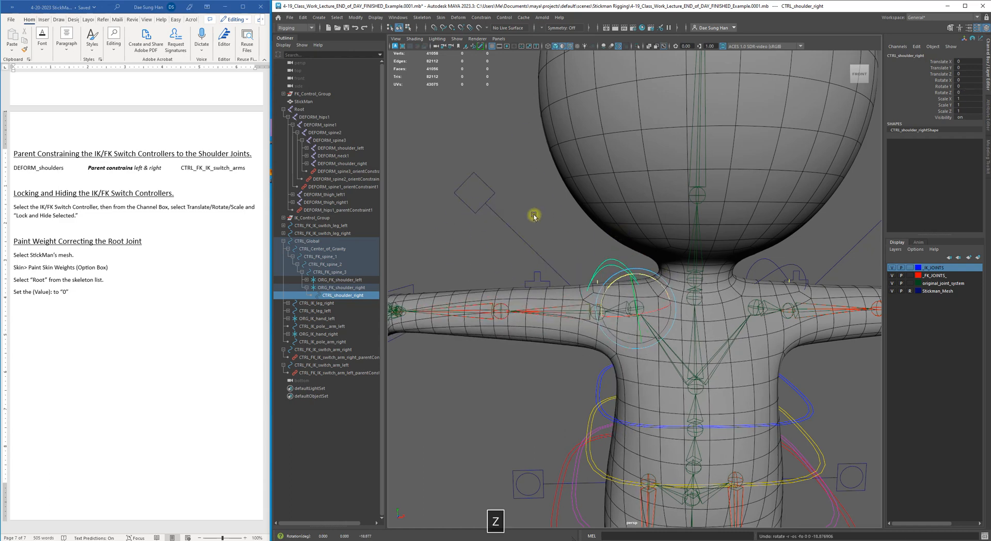
pyautogui.click(534, 215)
# Select CTRL_FK_IK_switch_arm_right and examine its transform and IK To FK Switch channels.
pyautogui.scroll(-3, 520, 218)
pyautogui.keyDown('alt'); pyautogui.moveTo(534, 219); pyautogui.dragTo(508, 213); pyautogui.keyUp('alt')
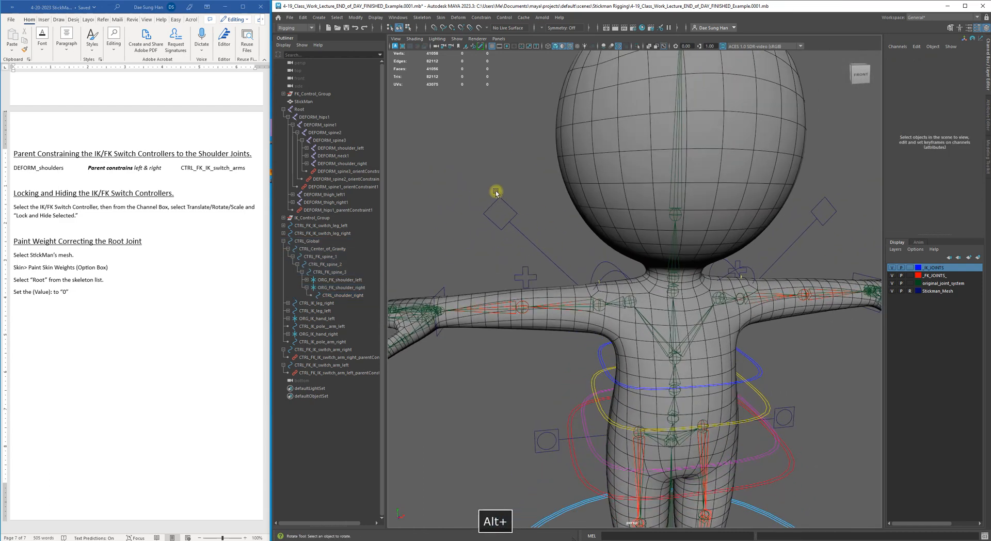
pyautogui.click(508, 216)
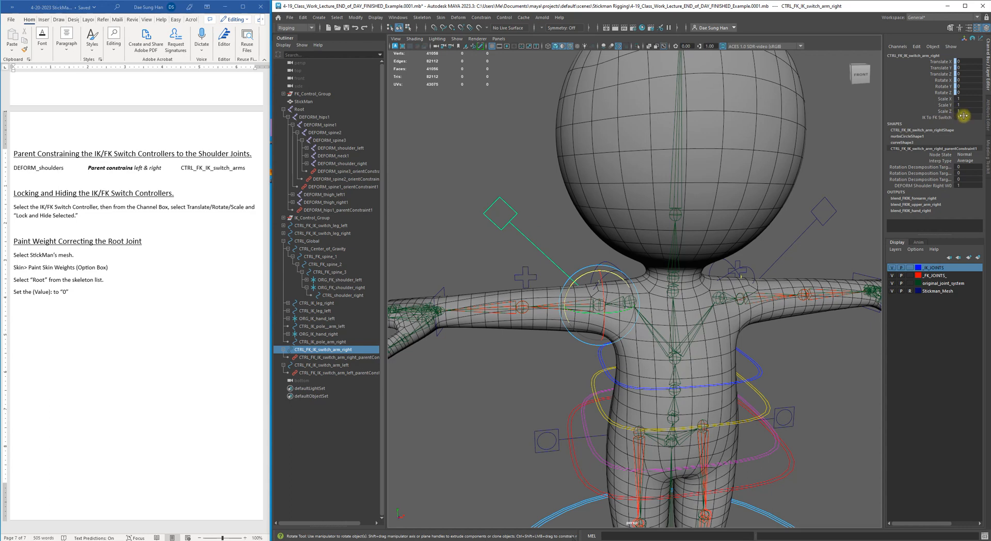
pyautogui.moveTo(964, 116); pyautogui.dragTo(984, 120)
pyautogui.keyDown('alt'); pyautogui.moveTo(675, 235); pyautogui.dragTo(694, 206, button='middle'); pyautogui.keyUp('alt')
pyautogui.keyDown('alt'); pyautogui.moveTo(620, 255); pyautogui.dragTo(613, 265); pyautogui.keyUp('alt')
pyautogui.click(554, 299)
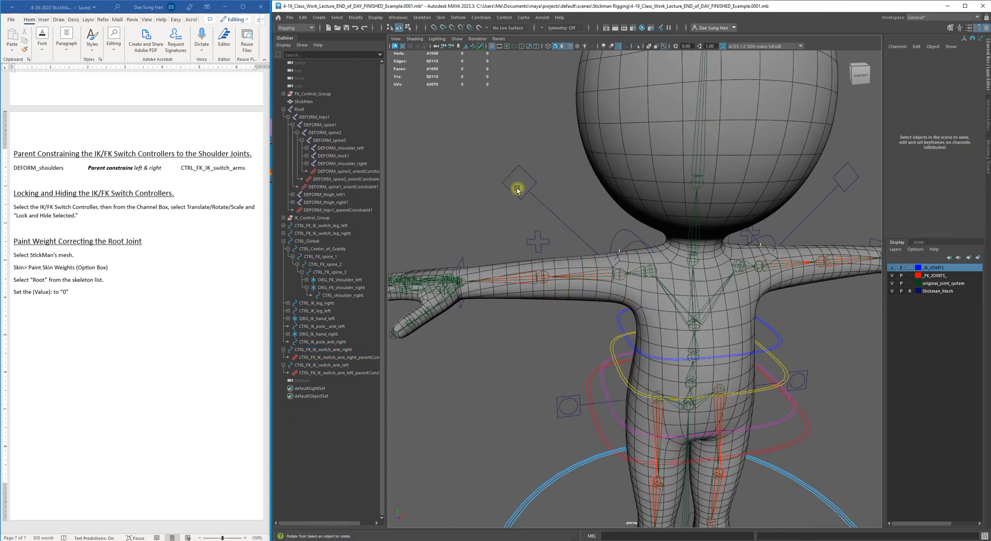
pyautogui.moveTo(525, 180); pyautogui.dragTo(526, 181)
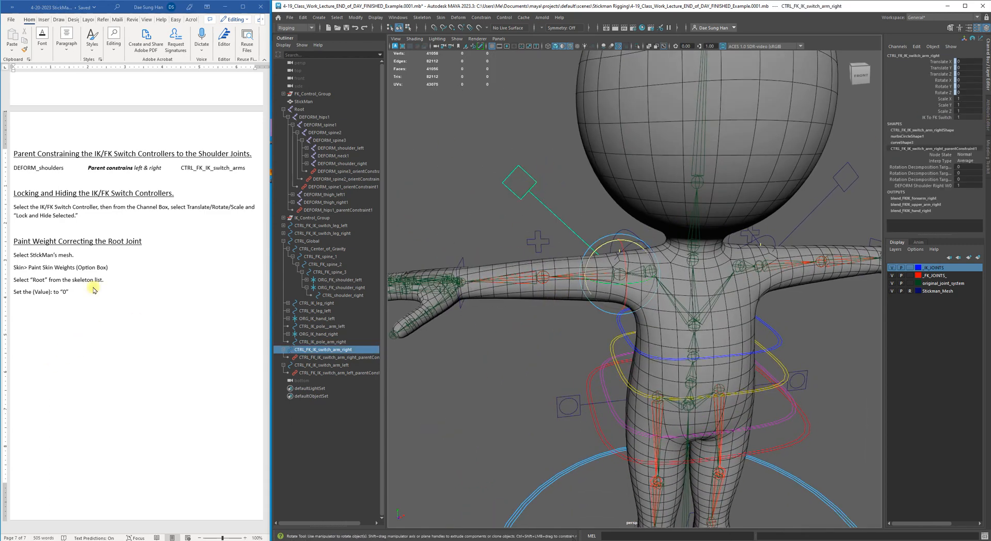
# Switch to the Word notes and review the "Lock and Hide Selected" instruction for the switch controllers.
pyautogui.click(99, 219)
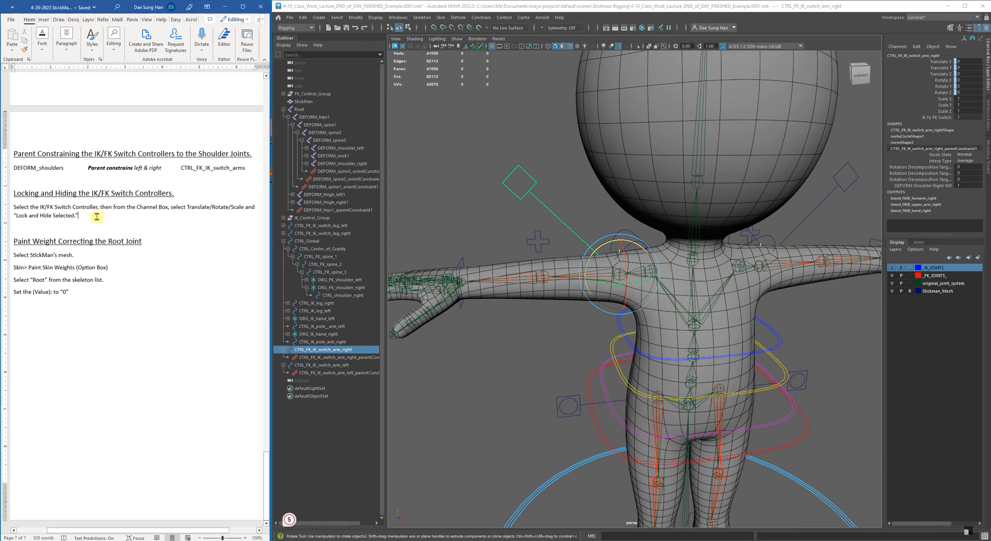
pyautogui.moveTo(83, 217); pyautogui.dragTo(24, 216)
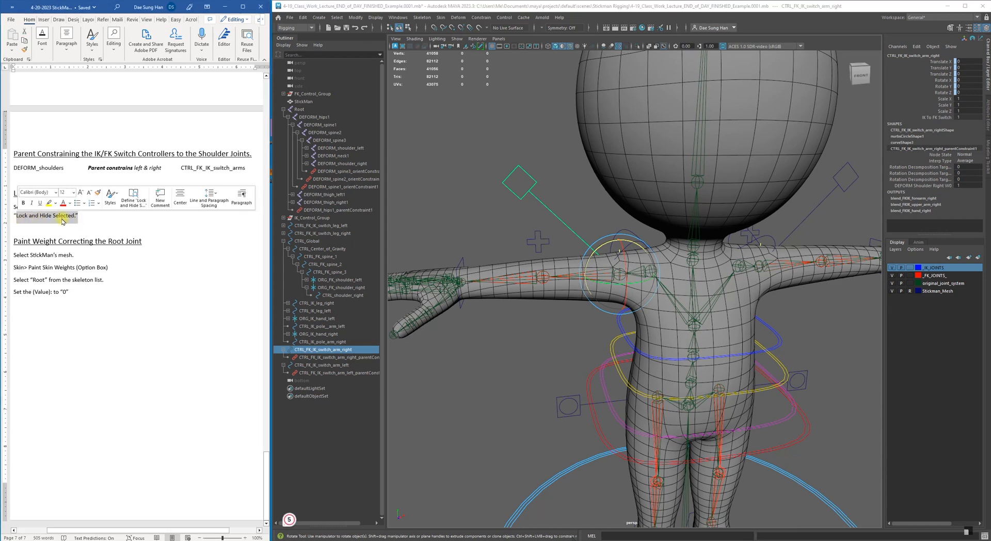
pyautogui.click(102, 230)
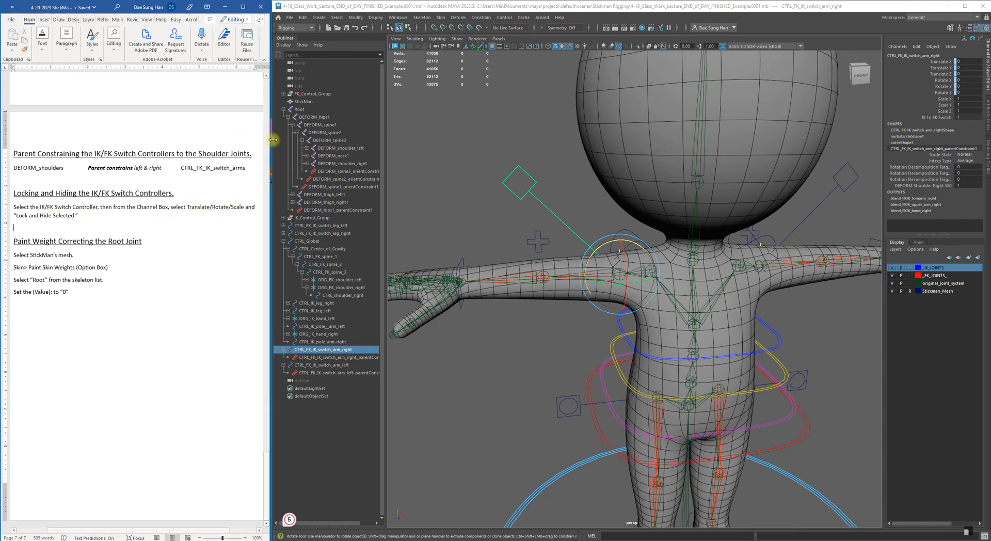
# Narrow the Word window, widen the Maya window to the full screen width, and select CTRL_FK_IK_switch_arm_left.
pyautogui.moveTo(270, 140); pyautogui.dragTo(205, 139)
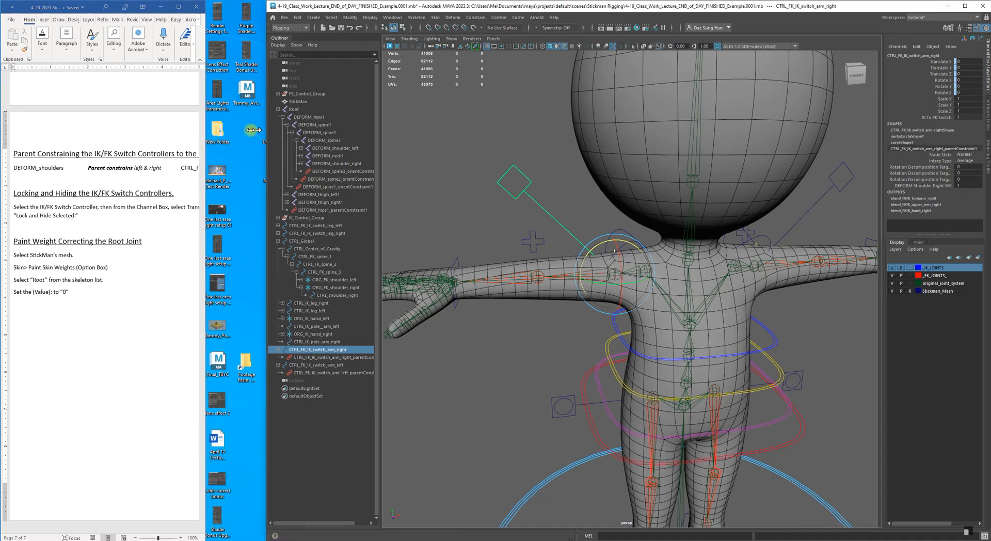
pyautogui.moveTo(271, 133); pyautogui.dragTo(1, 84)
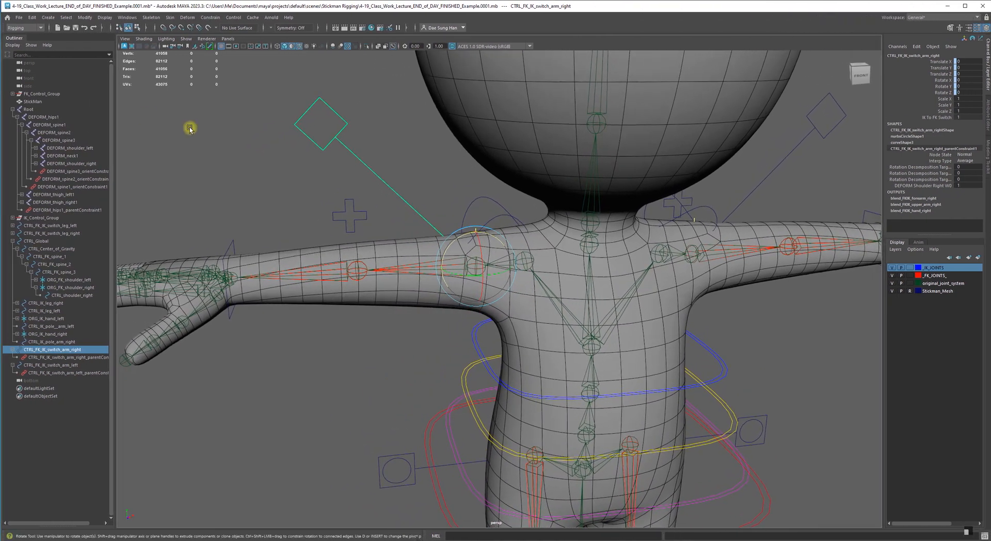
pyautogui.keyDown('alt'); pyautogui.moveTo(545, 199); pyautogui.dragTo(332, 252, button='middle'); pyautogui.keyUp('alt')
pyautogui.moveTo(653, 114); pyautogui.dragTo(602, 188)
pyautogui.keyDown('alt'); pyautogui.moveTo(602, 189); pyautogui.dragTo(546, 215, button='middle'); pyautogui.keyUp('alt')
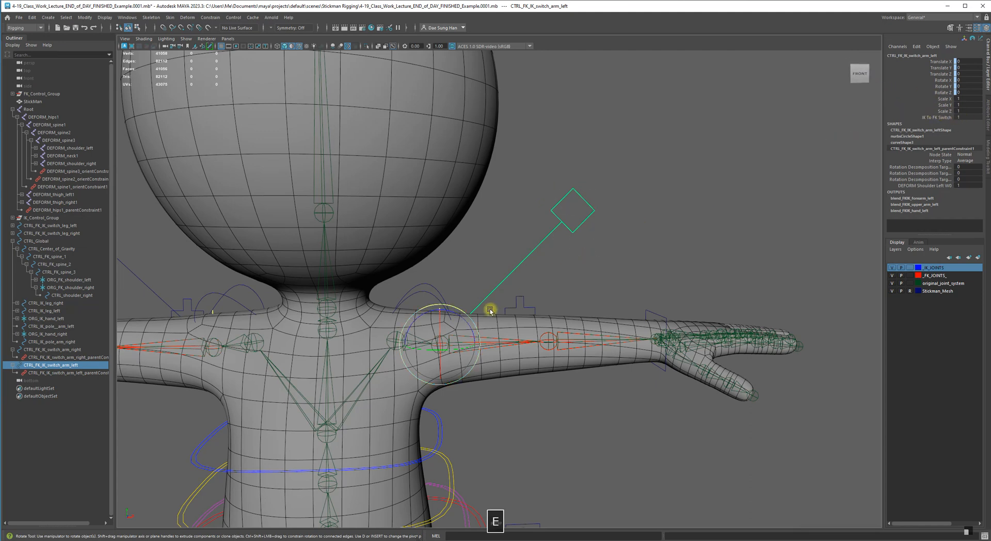
# Test-rotate CTRL_FK_IK_switch_arm_left freely and undo the rotation.
pyautogui.moveTo(466, 311); pyautogui.dragTo(439, 367)
pyautogui.press('z')
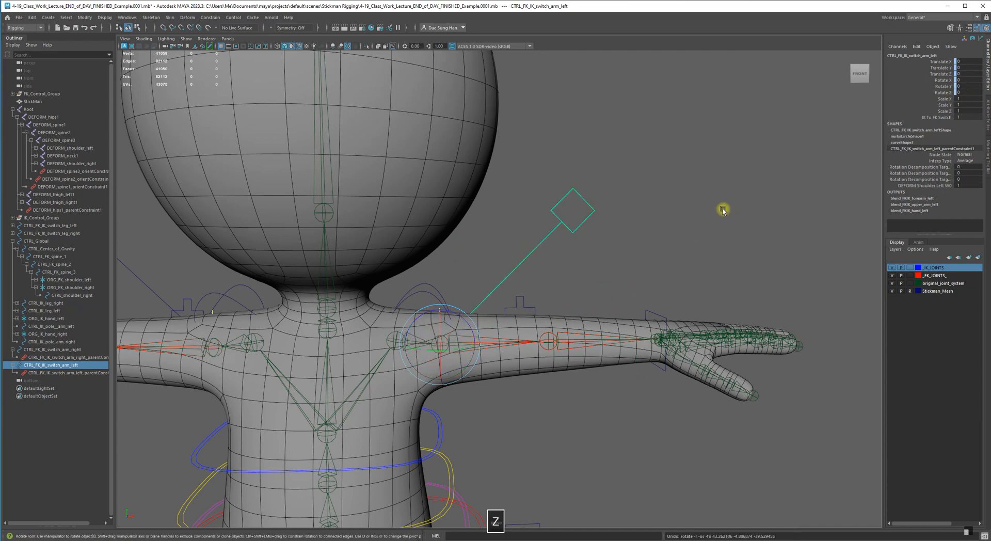
pyautogui.press('z')
# Lock and hide all Translate, Rotate and Scale channels of CTRL_FK_IK_switch_arm_left, leaving only IK To FK Switch.
pyautogui.click(575, 191)
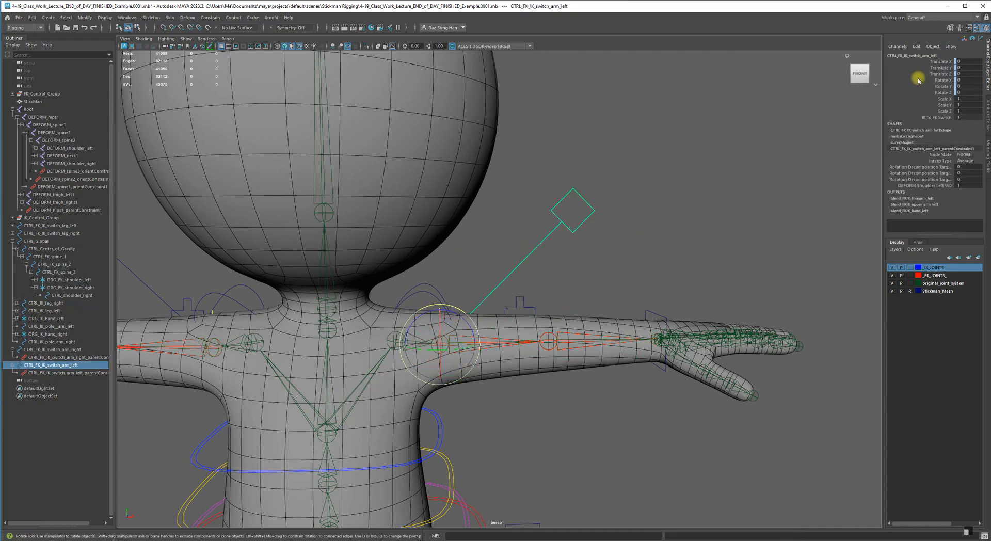
pyautogui.click(944, 62)
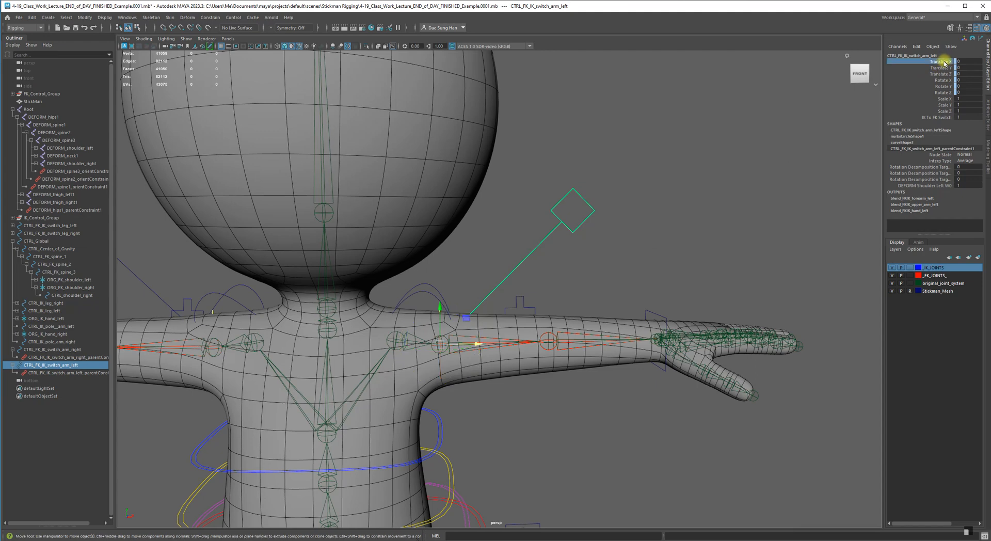
pyautogui.moveTo(944, 62); pyautogui.dragTo(944, 112)
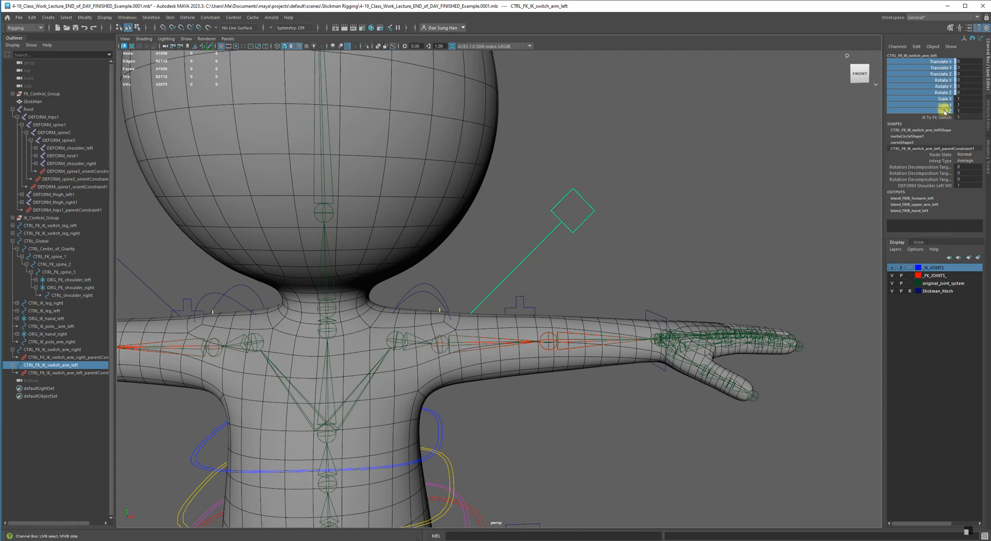
pyautogui.rightClick(909, 77)
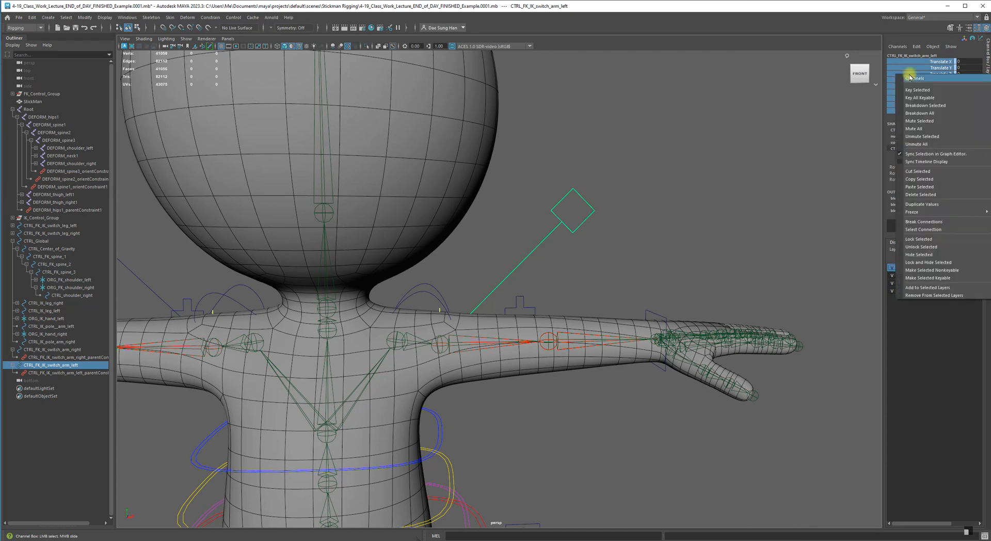
pyautogui.click(825, 4)
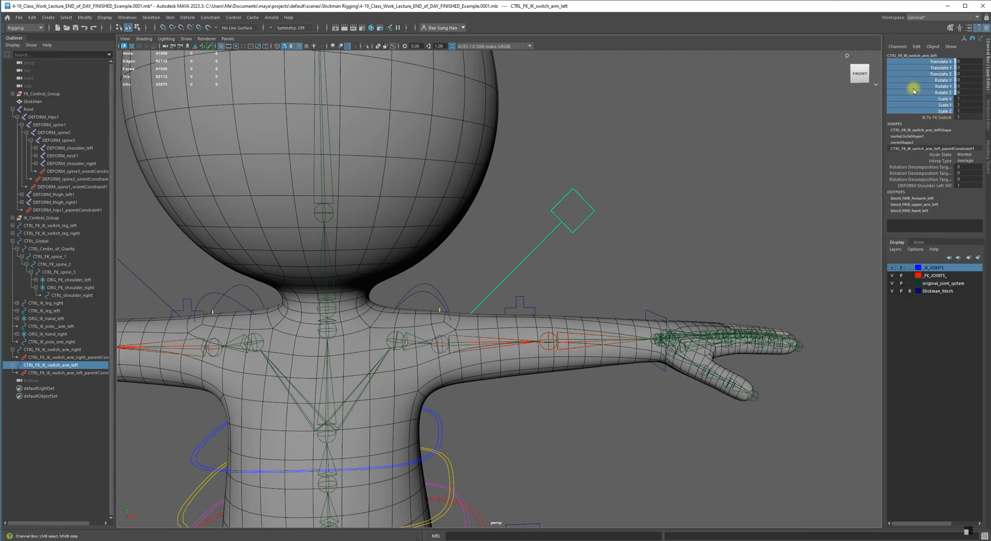
pyautogui.rightClick(902, 74)
pyautogui.moveTo(929, 210)
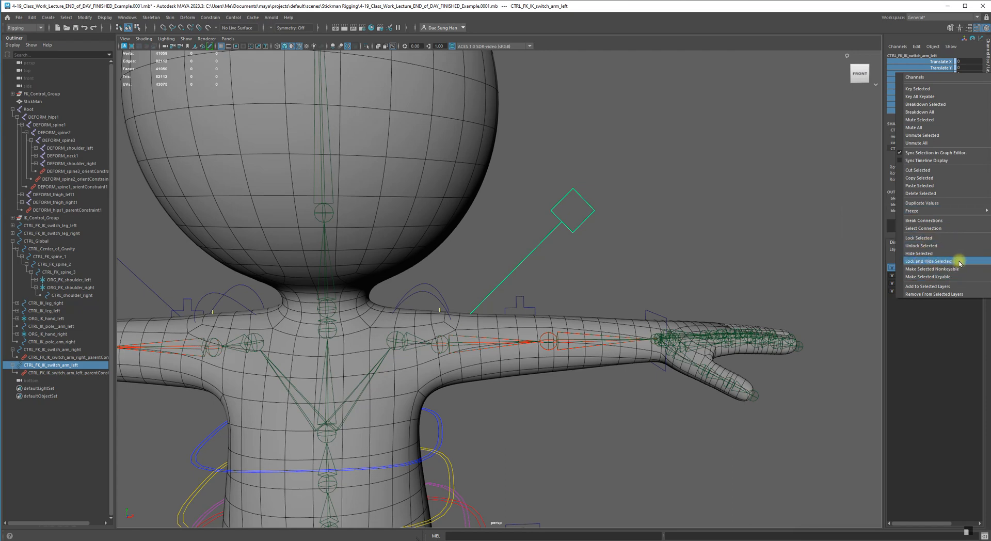
pyautogui.click(959, 263)
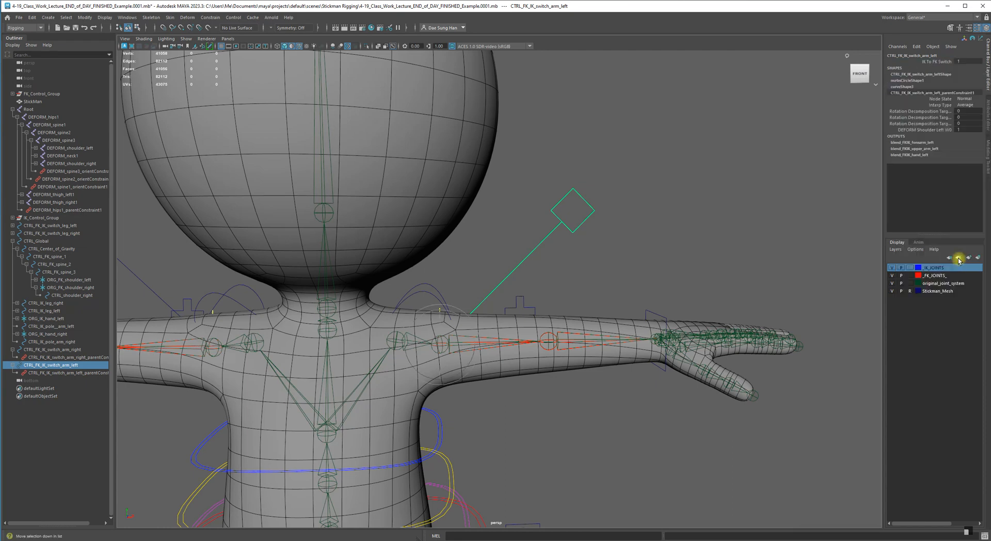
# Check the locked CTRL_FK_IK_switch_arm_left with the Rotate and Move tools and clear the selection.
pyautogui.click(563, 190)
pyautogui.moveTo(563, 190); pyautogui.dragTo(613, 240)
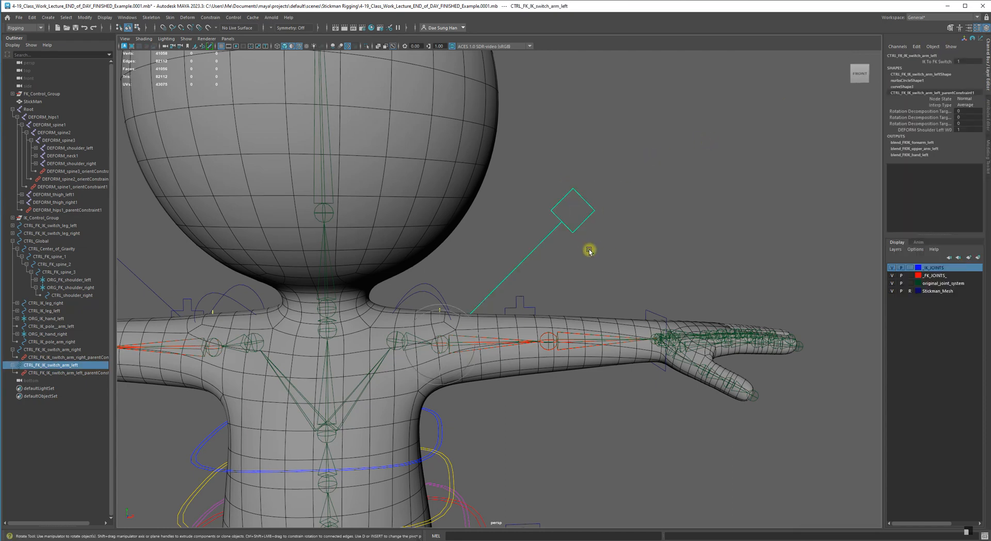
pyautogui.press('e')
pyautogui.press('w')
pyautogui.keyDown('alt'); pyautogui.moveTo(443, 305); pyautogui.dragTo(636, 345); pyautogui.keyUp('alt')
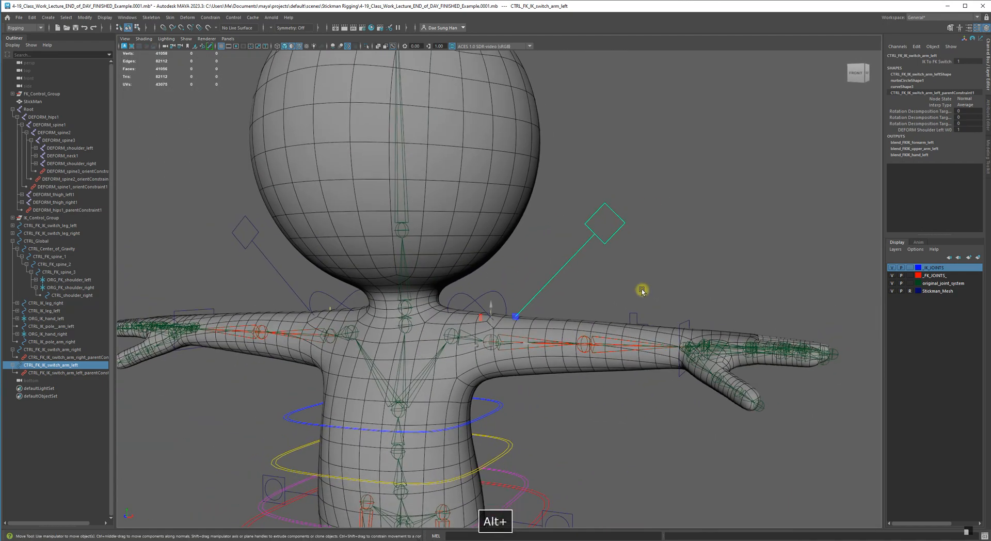
pyautogui.click(641, 289)
# Lock and hide all Translate, Rotate and Scale channels of CTRL_FK_IK_switch_arm_right, leaving only IK To FK Switch.
pyautogui.keyDown('alt'); pyautogui.moveTo(608, 254); pyautogui.dragTo(685, 247, button='middle'); pyautogui.keyUp('alt')
pyautogui.keyDown('alt'); pyautogui.moveTo(674, 272); pyautogui.dragTo(332, 212); pyautogui.keyUp('alt')
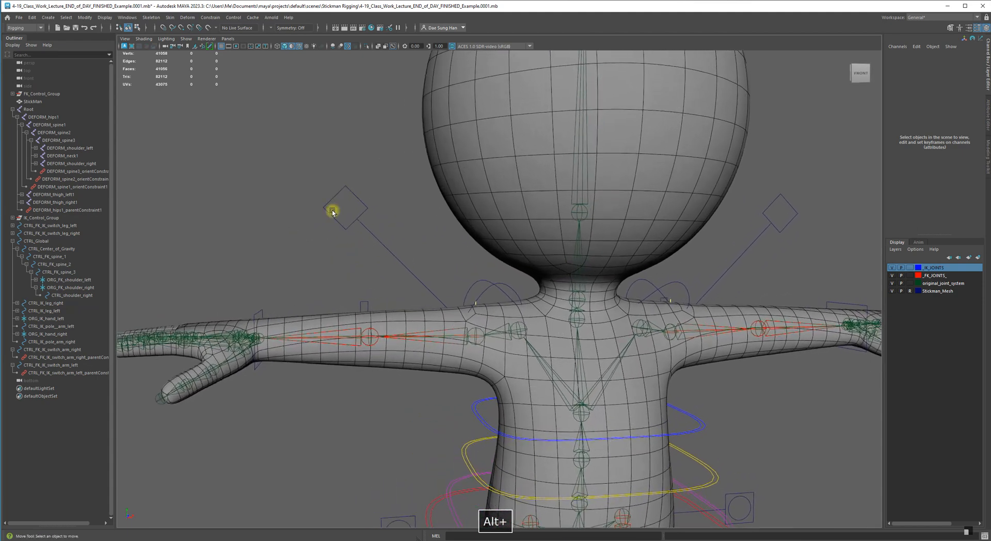
pyautogui.click(349, 223)
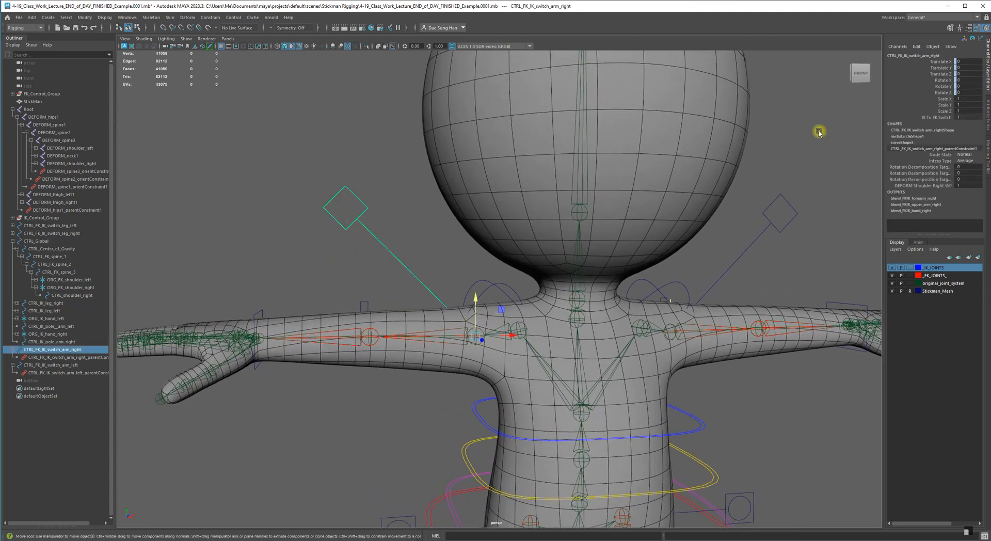
pyautogui.click(943, 62)
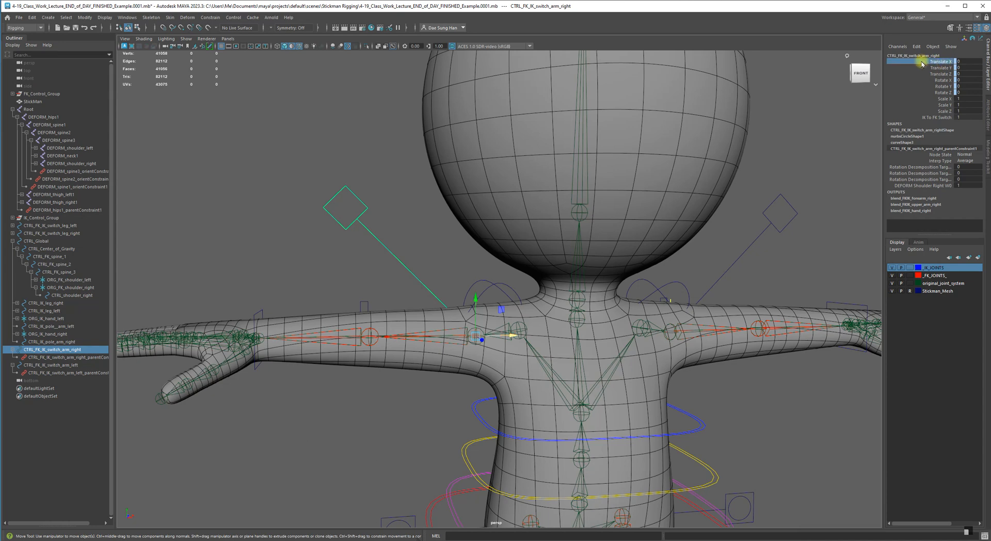
pyautogui.moveTo(897, 64); pyautogui.dragTo(893, 112)
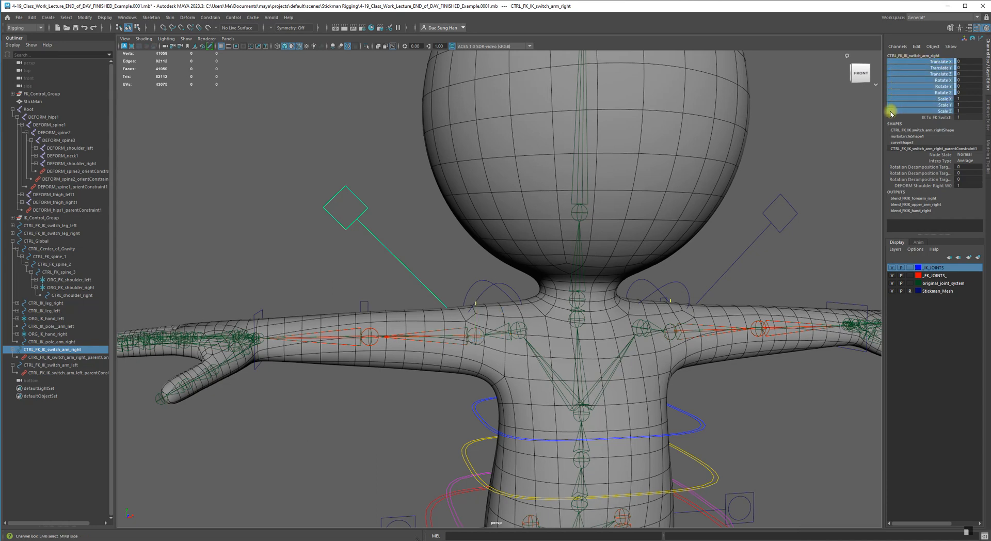
pyautogui.rightClick(893, 75)
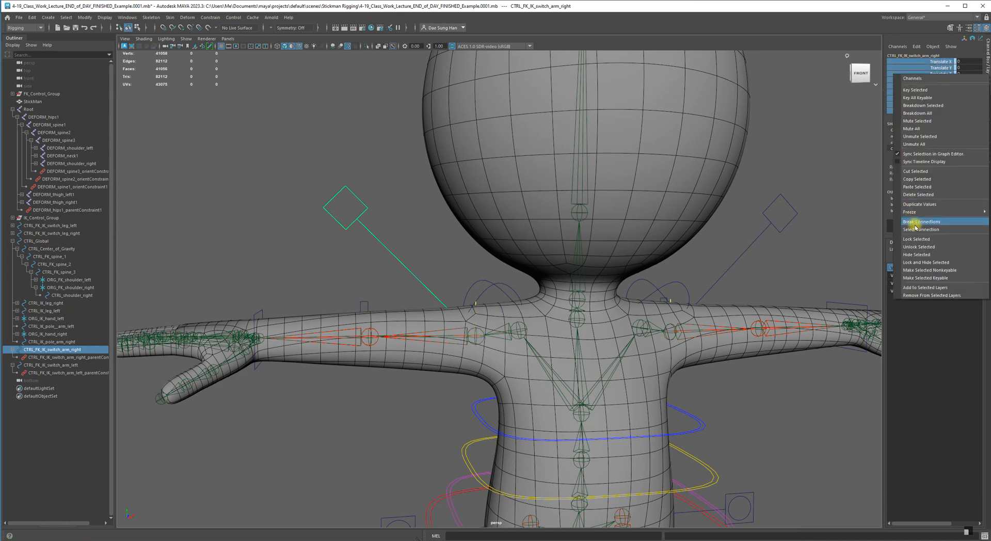
pyautogui.click(938, 264)
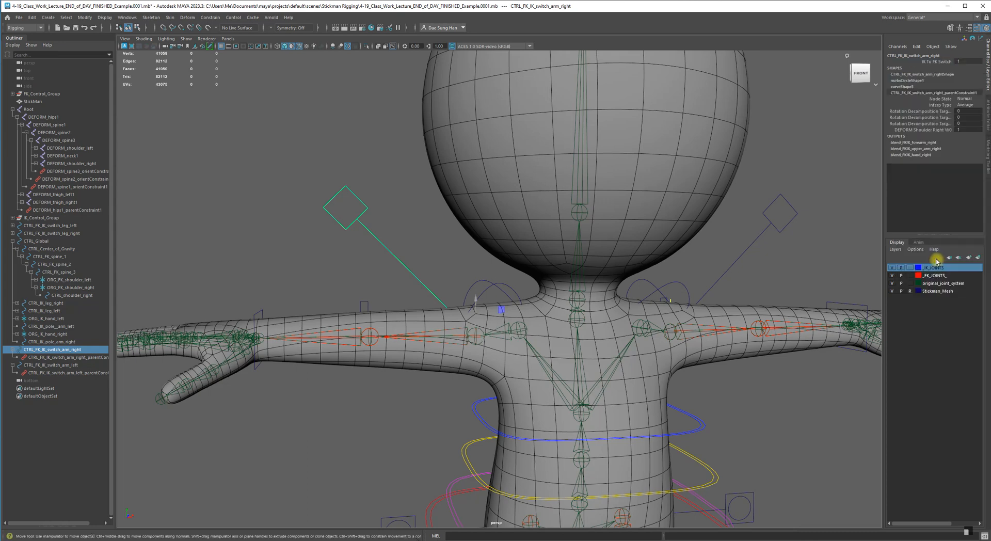
pyautogui.click(384, 236)
pyautogui.click(372, 234)
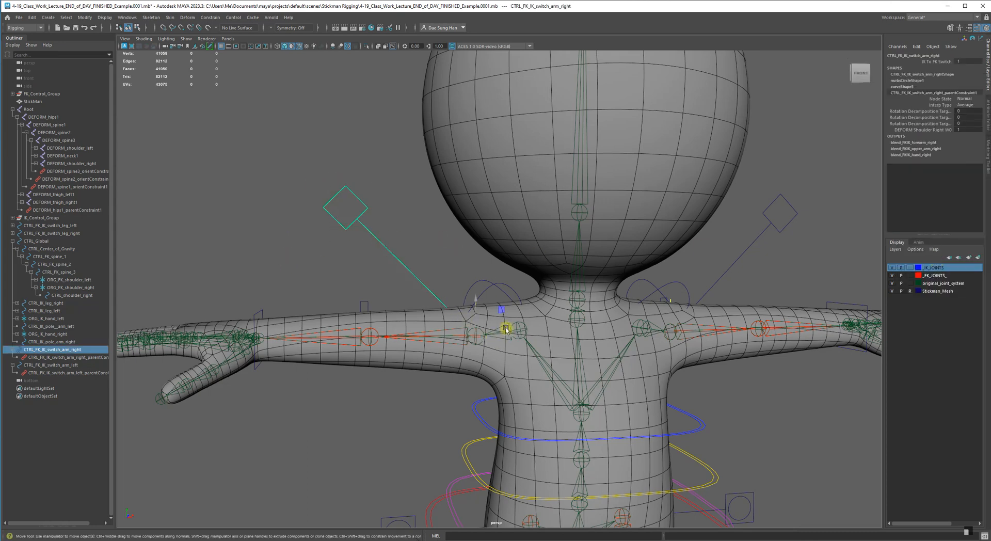
# Clear the selection and review the "Paint Weight Correcting the Root Joint" section in the Word notes before returning to Maya.
pyautogui.click(488, 298)
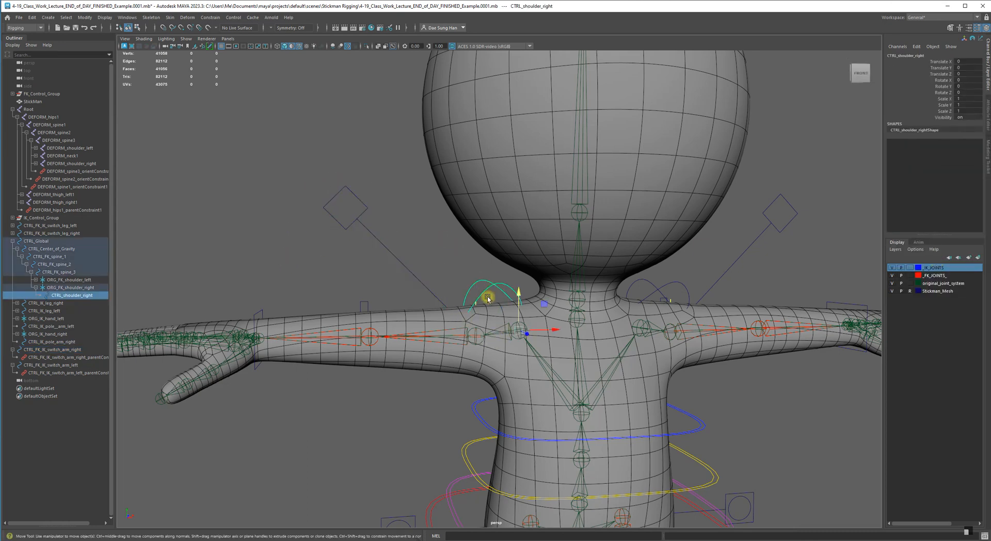
pyautogui.click(326, 273)
pyautogui.hotkey('alt', 'Tab')
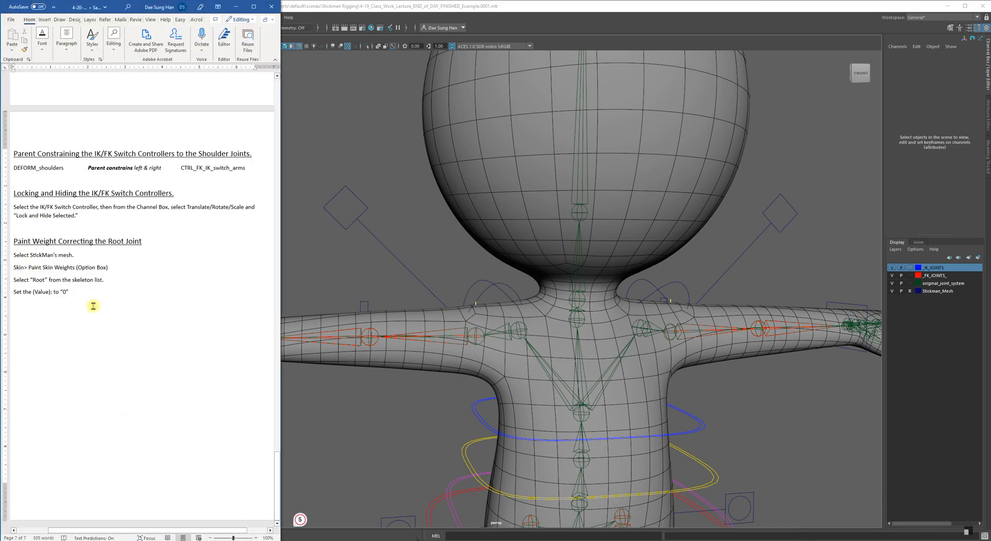
pyautogui.moveTo(94, 306)
pyautogui.mouseDown()
pyautogui.moveTo(52, 256)
pyautogui.moveTo(66, 251)
pyautogui.mouseUp()
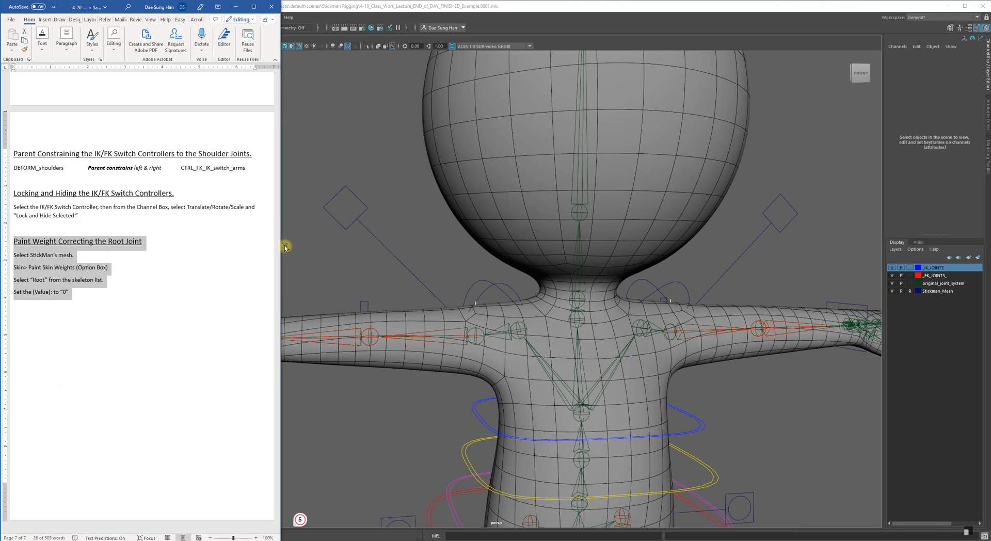
pyautogui.moveTo(280, 241); pyautogui.dragTo(188, 240)
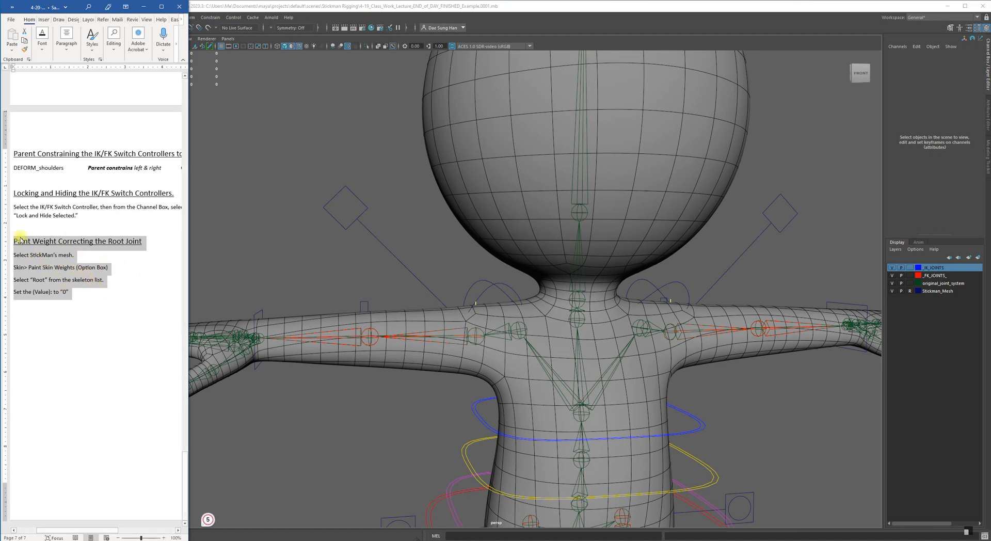
pyautogui.hotkey('alt', 'Tab')
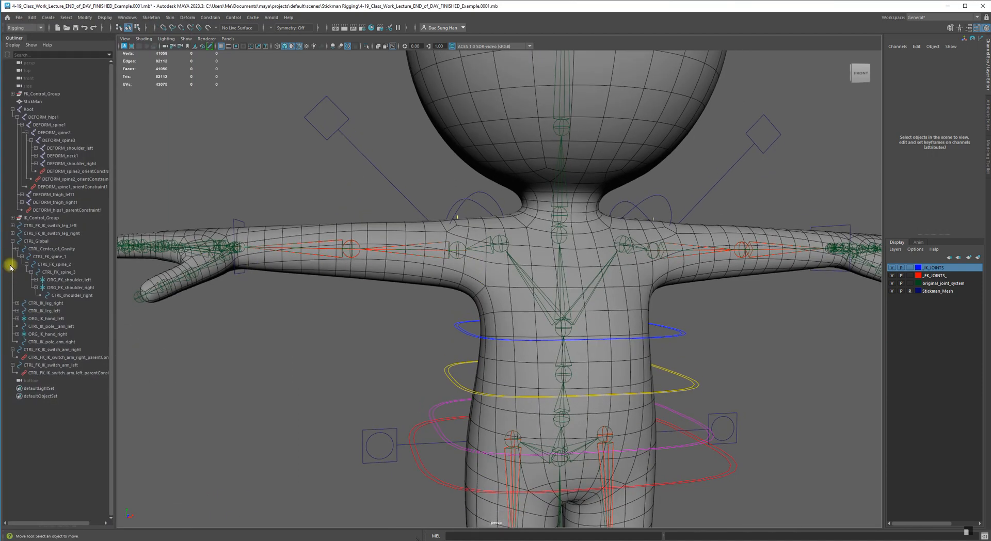
# Examine the stickman's torso, hips and legs around the rig controls from several angles.
pyautogui.keyDown('alt'); pyautogui.moveTo(637, 327); pyautogui.dragTo(482, 312, button='right'); pyautogui.keyUp('alt')
pyautogui.keyDown('alt'); pyautogui.moveTo(492, 330); pyautogui.dragTo(469, 302); pyautogui.keyUp('alt')
pyautogui.keyDown('alt'); pyautogui.moveTo(508, 314); pyautogui.dragTo(466, 256, button='middle'); pyautogui.keyUp('alt')
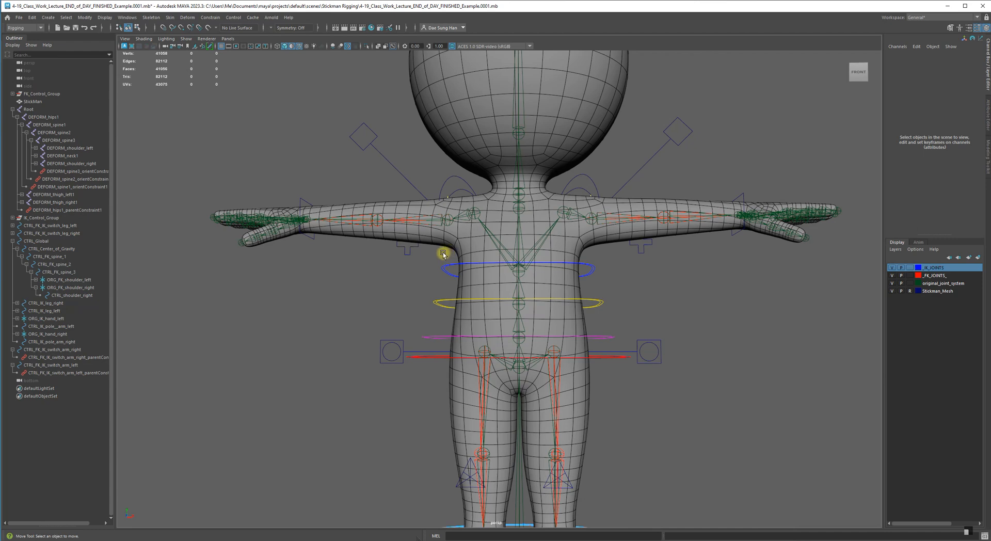
pyautogui.keyDown('alt'); pyautogui.moveTo(694, 414); pyautogui.dragTo(665, 400); pyautogui.keyUp('alt')
pyautogui.keyDown('alt'); pyautogui.moveTo(639, 371); pyautogui.dragTo(564, 327, button='middle'); pyautogui.keyUp('alt')
pyautogui.keyDown('alt'); pyautogui.moveTo(564, 327); pyautogui.dragTo(533, 270, button='right'); pyautogui.keyUp('alt')
pyautogui.keyDown('alt'); pyautogui.moveTo(533, 269); pyautogui.dragTo(535, 281); pyautogui.keyUp('alt')
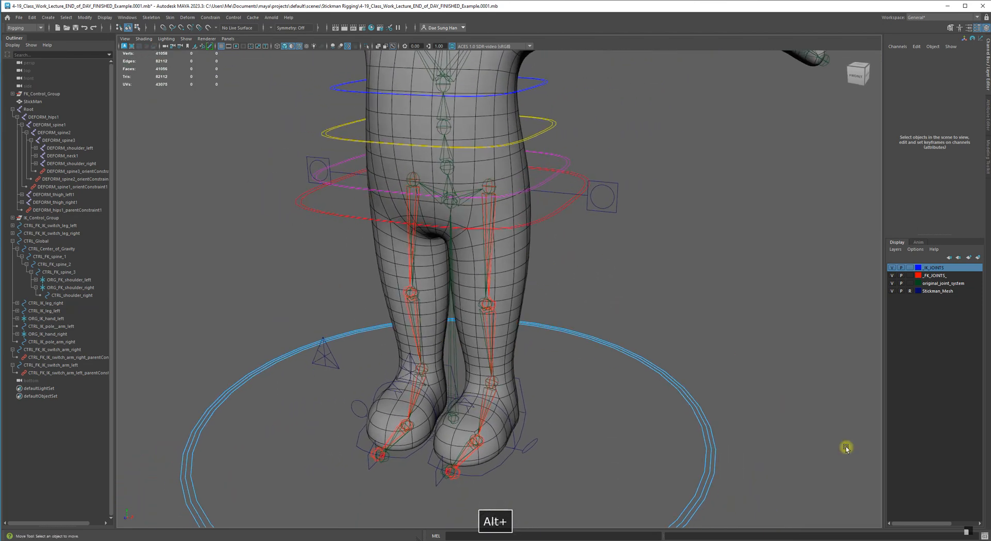
pyautogui.keyDown('alt'); pyautogui.moveTo(562, 345); pyautogui.dragTo(473, 265, button='right'); pyautogui.keyUp('alt')
pyautogui.keyDown('alt'); pyautogui.moveTo(473, 265); pyautogui.dragTo(482, 243); pyautogui.keyUp('alt')
pyautogui.keyDown('alt'); pyautogui.moveTo(482, 243); pyautogui.dragTo(578, 296, button='right'); pyautogui.keyUp('alt')
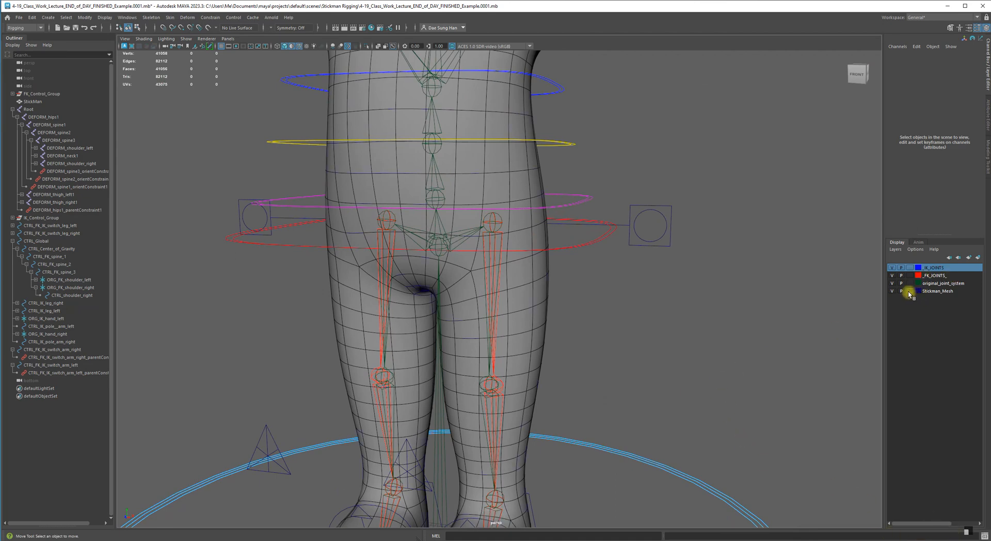
# Make the Stickman_Mesh layer selectable and open the Paint Skin Weights options for the StickMan mesh.
pyautogui.click(533, 263)
pyautogui.keyDown('alt'); pyautogui.moveTo(534, 264); pyautogui.dragTo(502, 151, button='right'); pyautogui.keyUp('alt')
pyautogui.keyDown('alt'); pyautogui.moveTo(530, 338); pyautogui.dragTo(628, 336, button='right'); pyautogui.keyUp('alt')
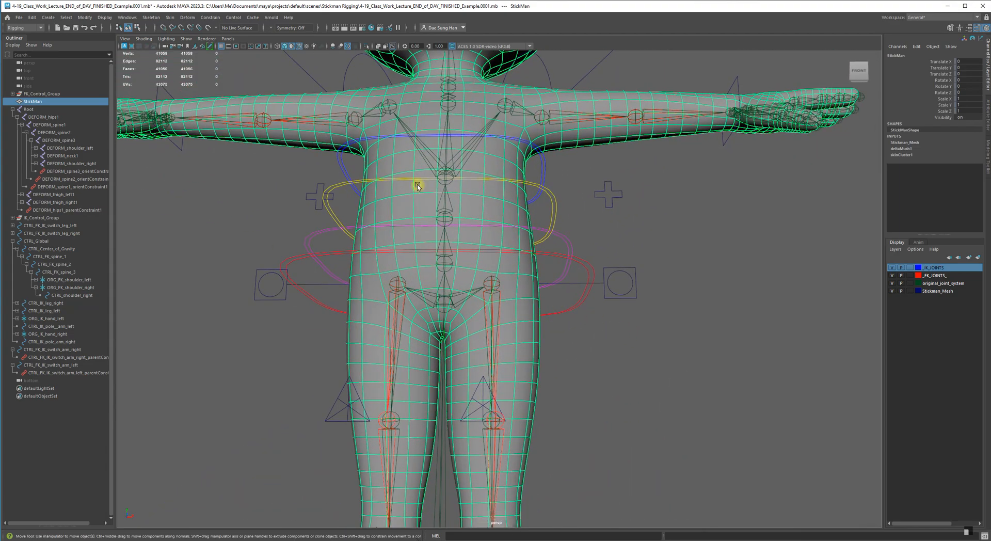
pyautogui.click(170, 17)
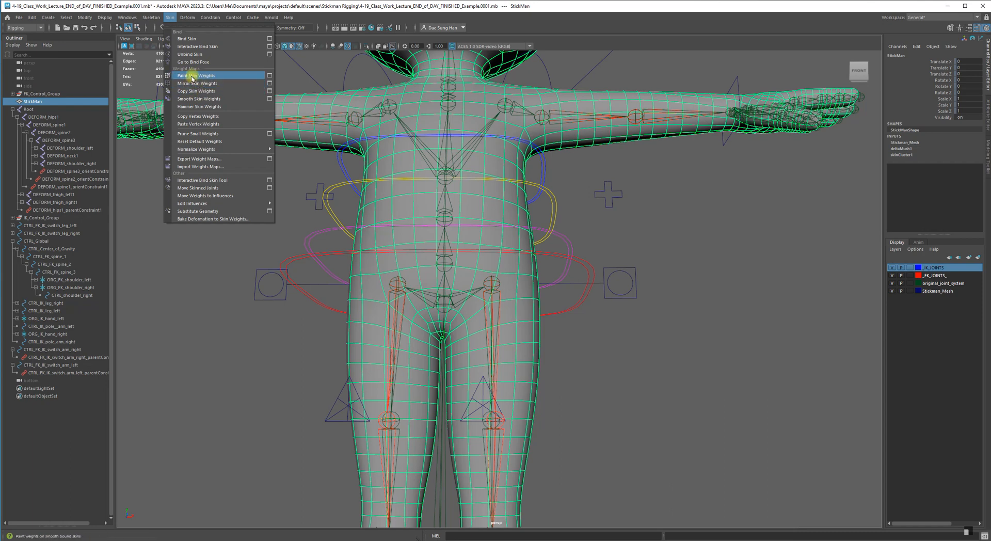
pyautogui.click(269, 77)
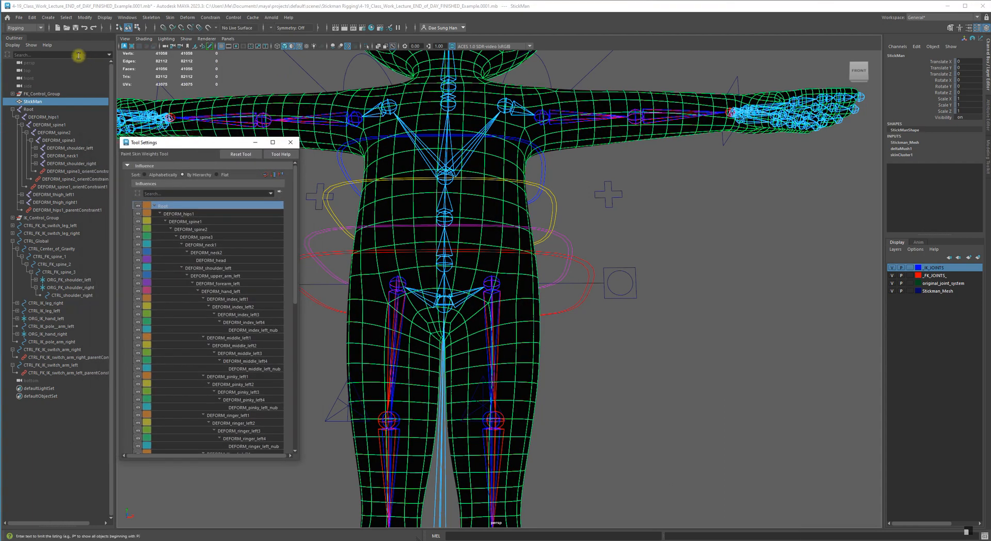
# Collapse the Outliner to free up the viewport and select the Root joint as the influence to paint.
pyautogui.click(17, 40)
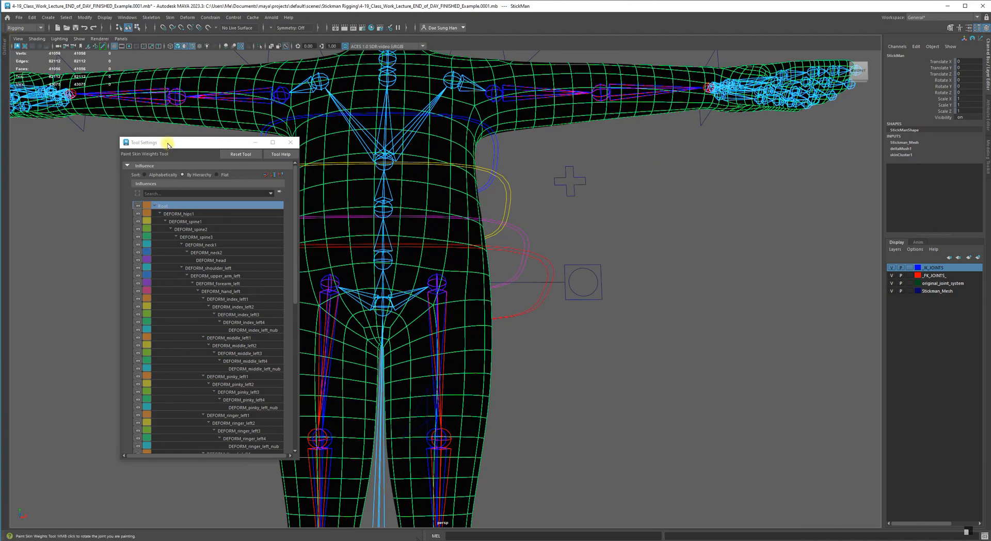
pyautogui.moveTo(166, 143); pyautogui.dragTo(69, 147)
pyautogui.keyDown('alt'); pyautogui.moveTo(490, 224); pyautogui.dragTo(557, 205, button='middle'); pyautogui.keyUp('alt')
pyautogui.keyDown('alt'); pyautogui.moveTo(558, 206); pyautogui.dragTo(475, 224); pyautogui.keyUp('alt')
pyautogui.click(68, 211)
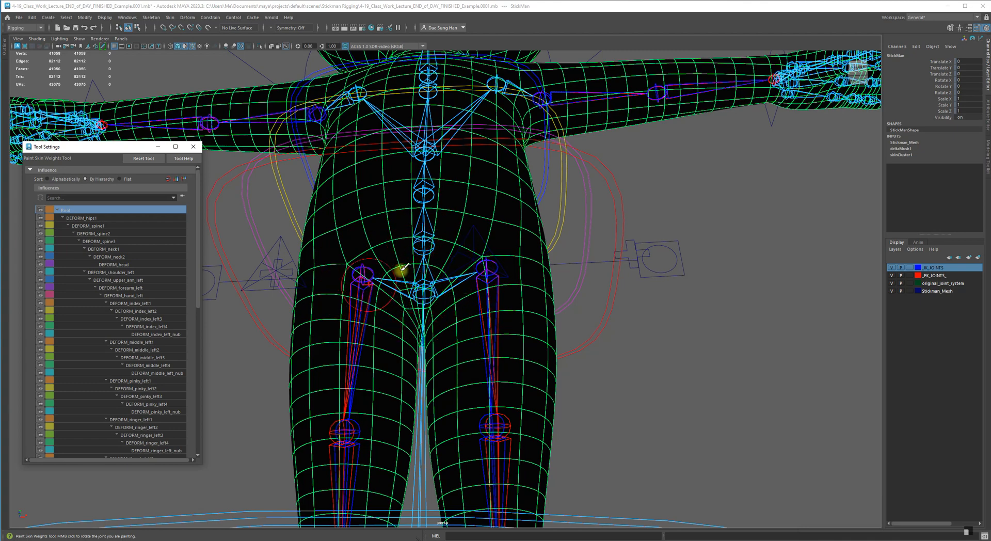
pyautogui.keyDown('alt'); pyautogui.moveTo(385, 269); pyautogui.dragTo(533, 145); pyautogui.keyUp('alt')
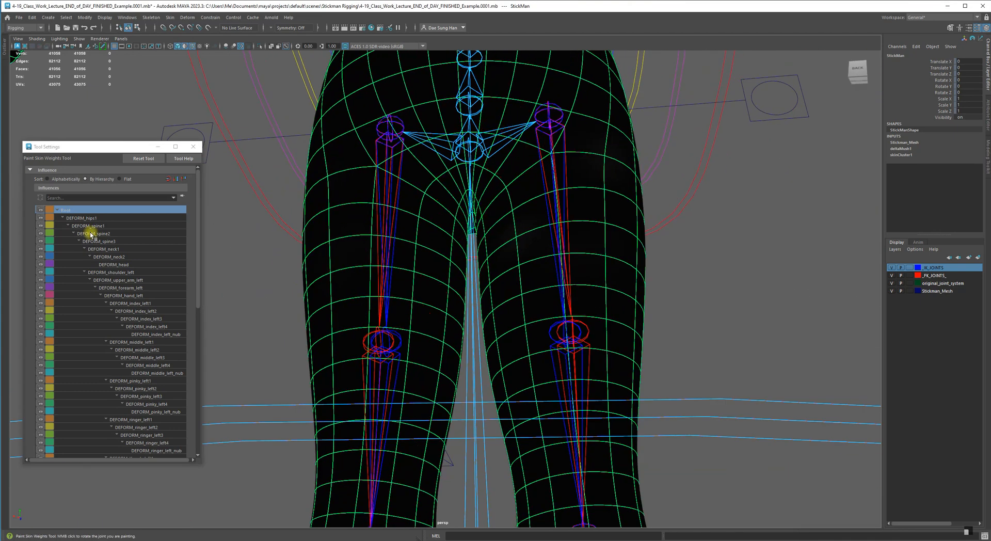
# Enlarge the Tool Settings window and set the paint Value to 0 for the Root influence, with the Replace operation.
pyautogui.moveTo(69, 143); pyautogui.dragTo(50, 40)
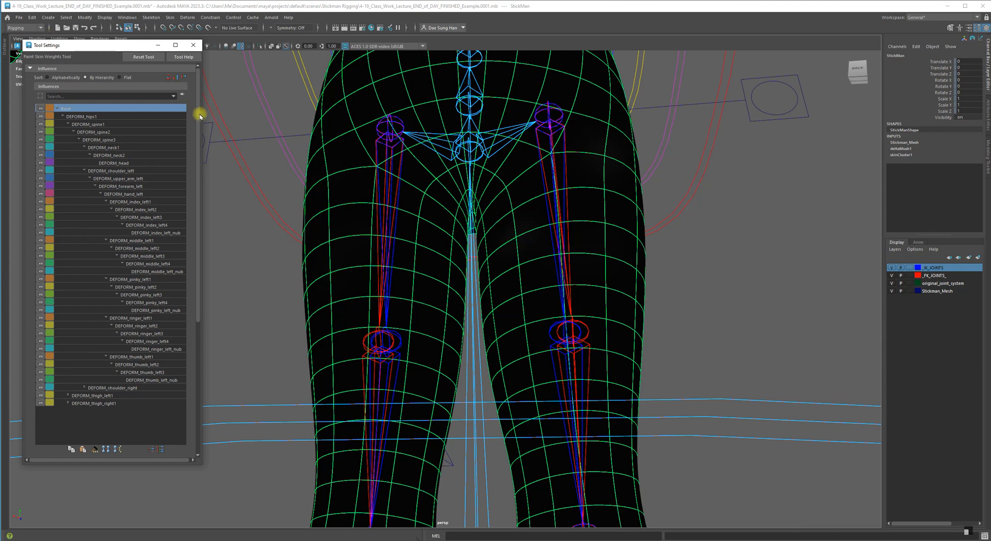
pyautogui.moveTo(203, 112); pyautogui.dragTo(260, 121)
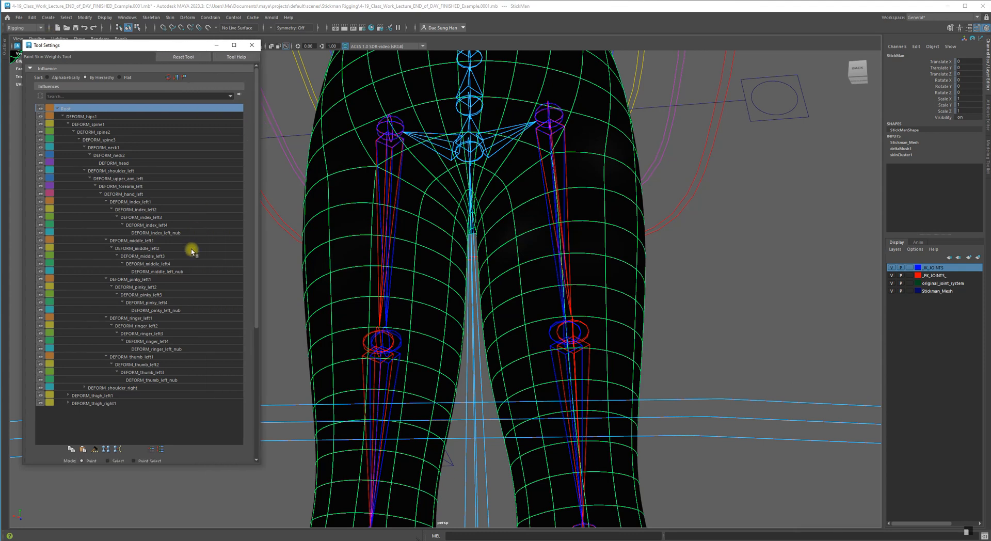
pyautogui.moveTo(254, 287); pyautogui.dragTo(254, 433)
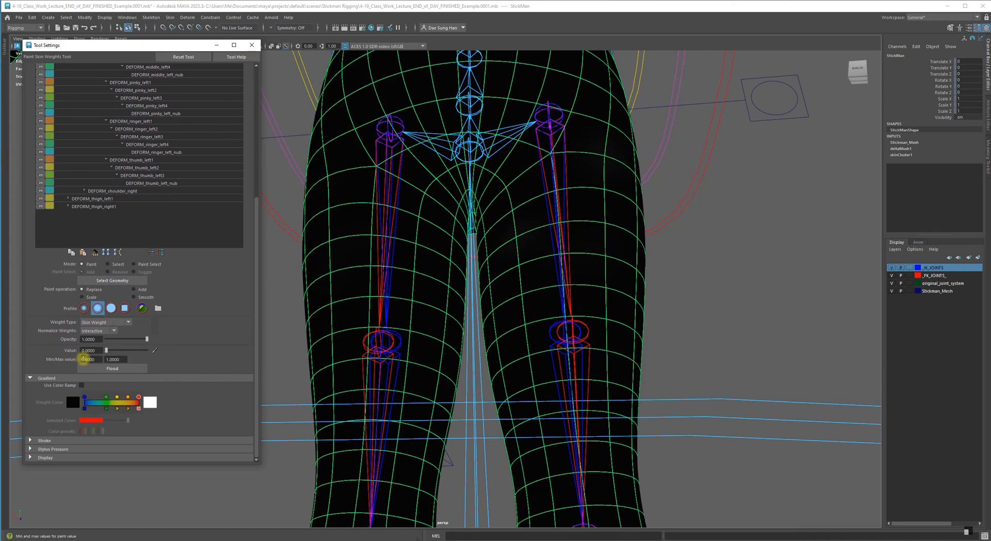
pyautogui.click(89, 349)
pyautogui.scroll(3, 117, 170)
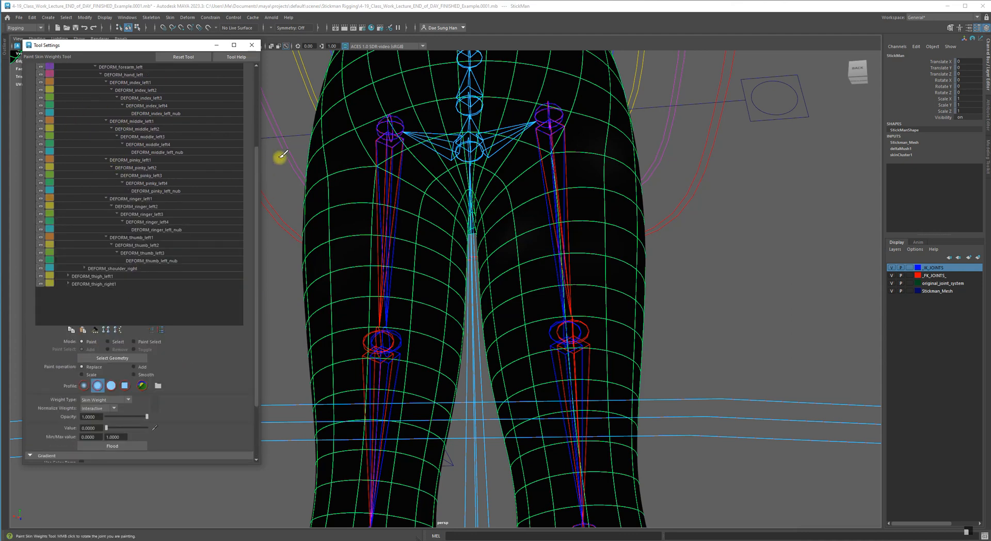
pyautogui.scroll(5, 256, 165)
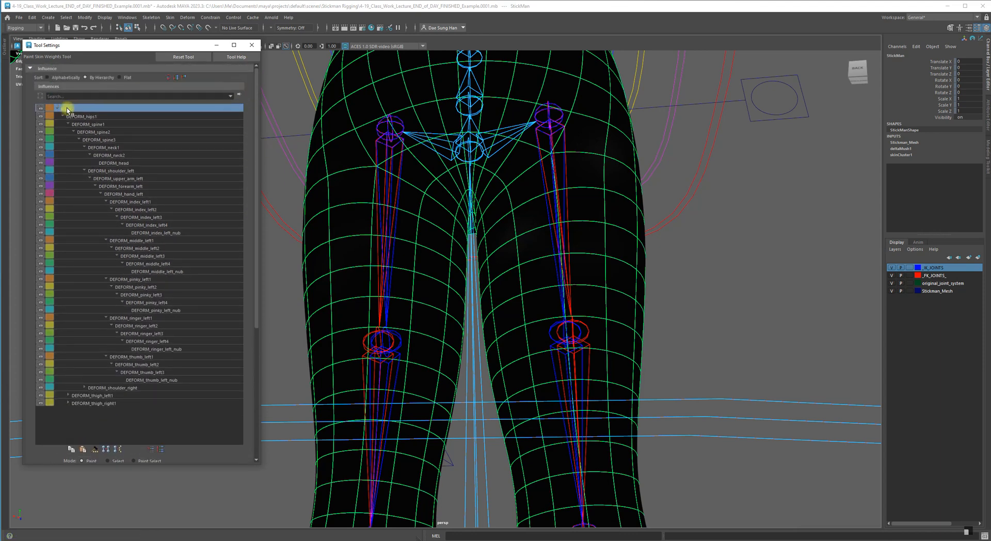
pyautogui.scroll(-8, 248, 155)
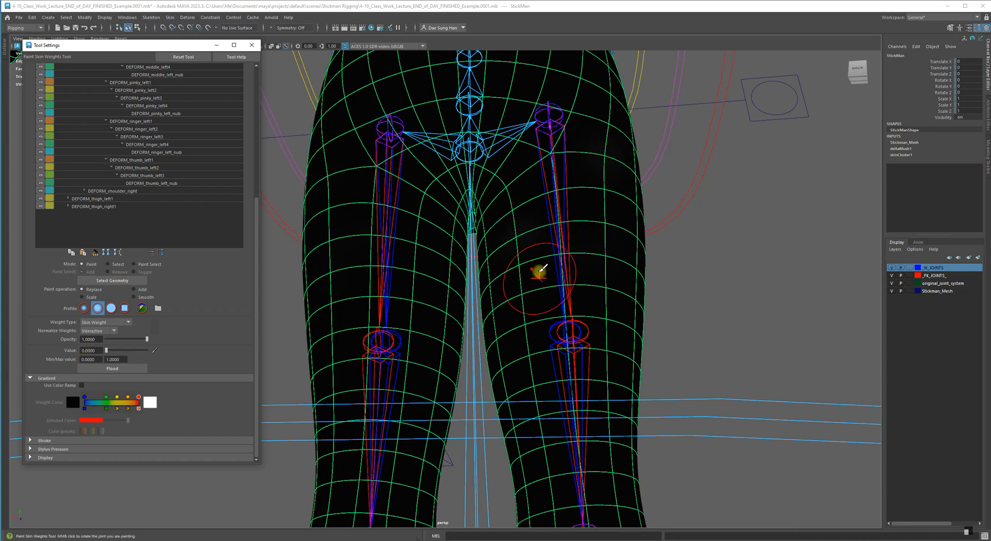
# Enlarge the skin weight brush over the stickman's hips, check the Root influence on the body and return to the Move tool.
pyautogui.keyDown('alt'); pyautogui.moveTo(546, 253); pyautogui.dragTo(564, 338, button='middle'); pyautogui.keyUp('alt')
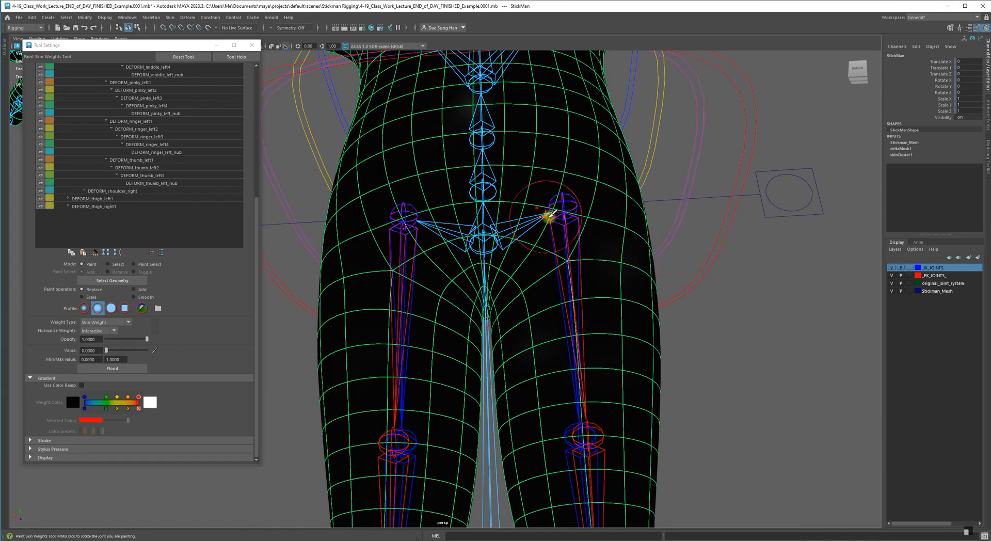
pyautogui.keyDown('alt'); pyautogui.moveTo(547, 221); pyautogui.dragTo(471, 204, button='right'); pyautogui.keyUp('alt')
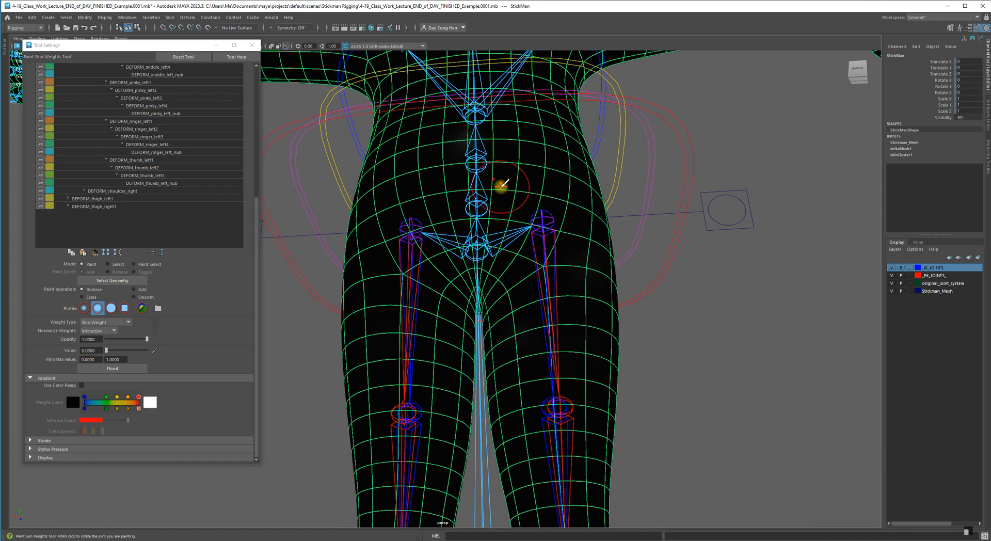
pyautogui.press('b')
pyautogui.moveTo(487, 201)
pyautogui.mouseDown()
pyautogui.moveTo(502, 193)
pyautogui.moveTo(475, 177)
pyautogui.moveTo(509, 179)
pyautogui.moveTo(482, 170)
pyautogui.moveTo(500, 173)
pyautogui.moveTo(486, 162)
pyautogui.mouseUp()
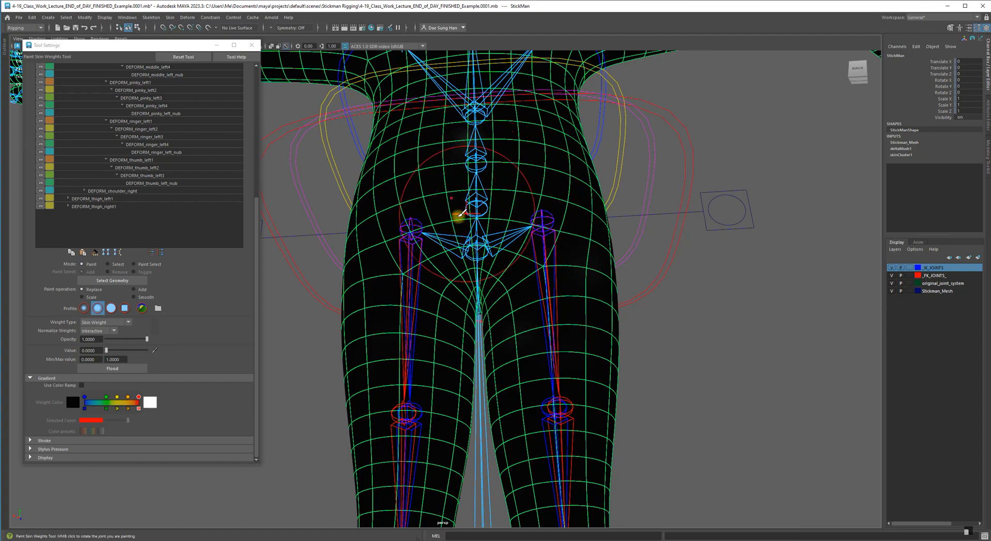
pyautogui.moveTo(431, 261)
pyautogui.keyDown('alt'); pyautogui.mouseDown()
pyautogui.moveTo(580, 306)
pyautogui.moveTo(413, 276)
pyautogui.moveTo(484, 323)
pyautogui.moveTo(527, 330)
pyautogui.moveTo(482, 309)
pyautogui.moveTo(495, 359)
pyautogui.mouseUp(); pyautogui.keyUp('alt')
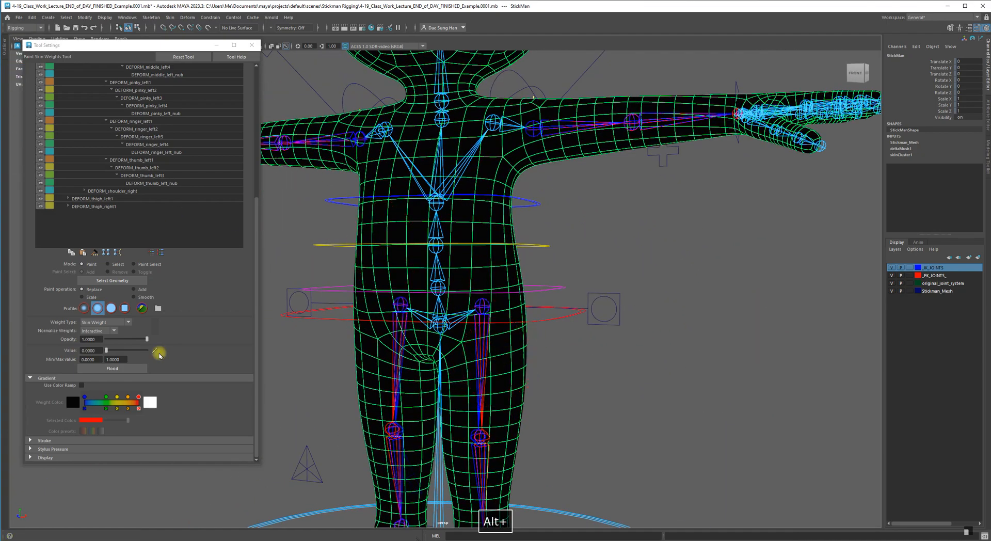
pyautogui.press('w')
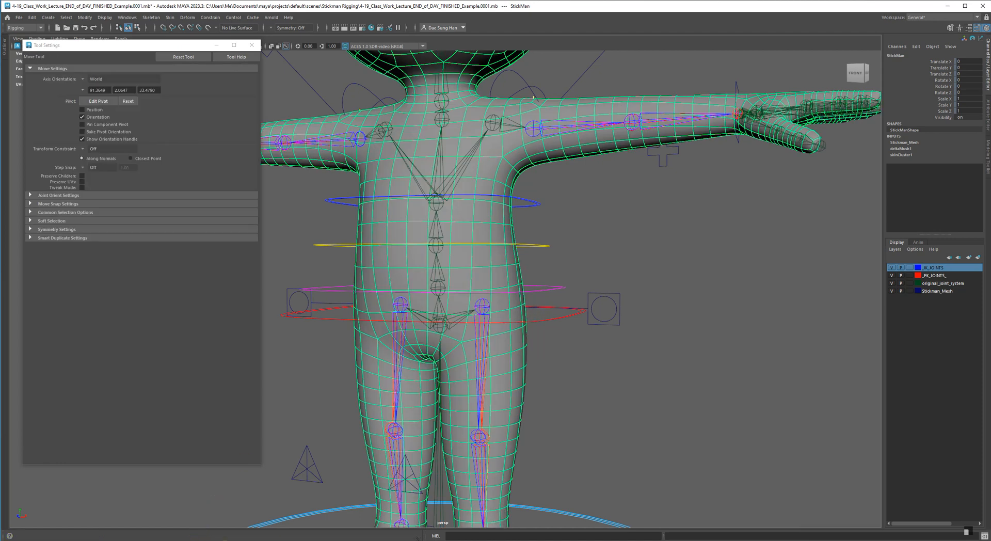
# Review the root joint weight-correction instructions in the Word notes, return to Maya and deselect the StickMan mesh.
pyautogui.hotkey('alt', 'Tab')
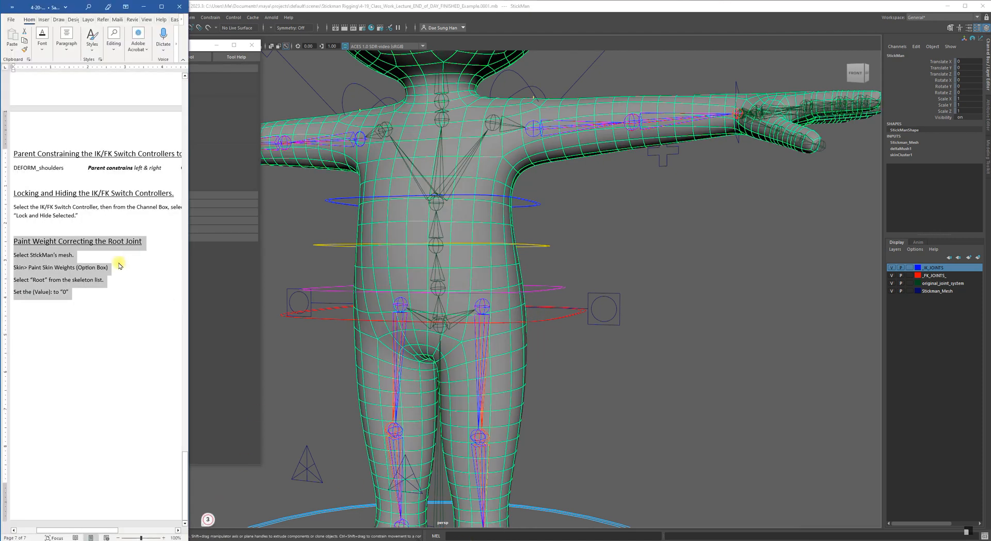
pyautogui.click(90, 294)
pyautogui.moveTo(74, 290); pyautogui.dragTo(12, 255)
pyautogui.click(107, 302)
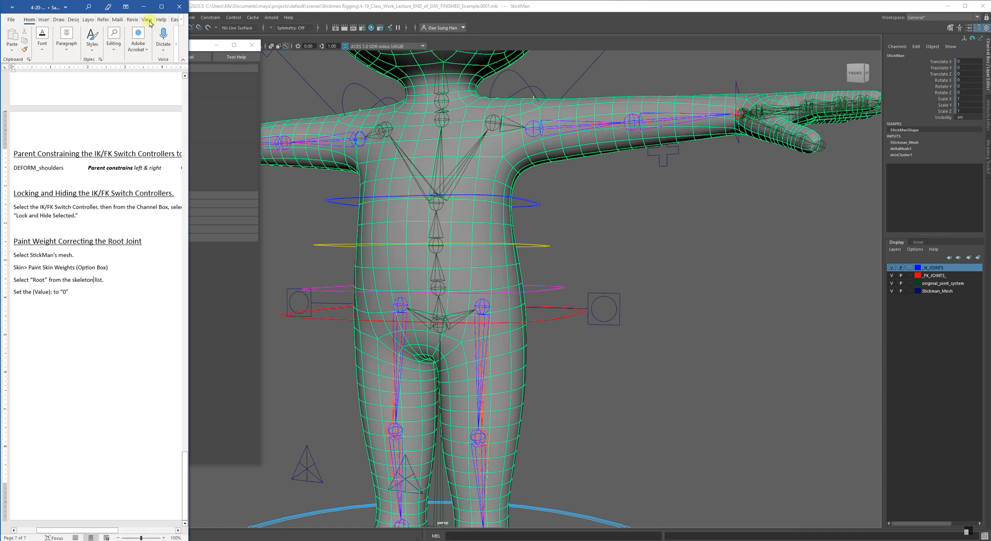
pyautogui.moveTo(39, 6); pyautogui.dragTo(0, 73)
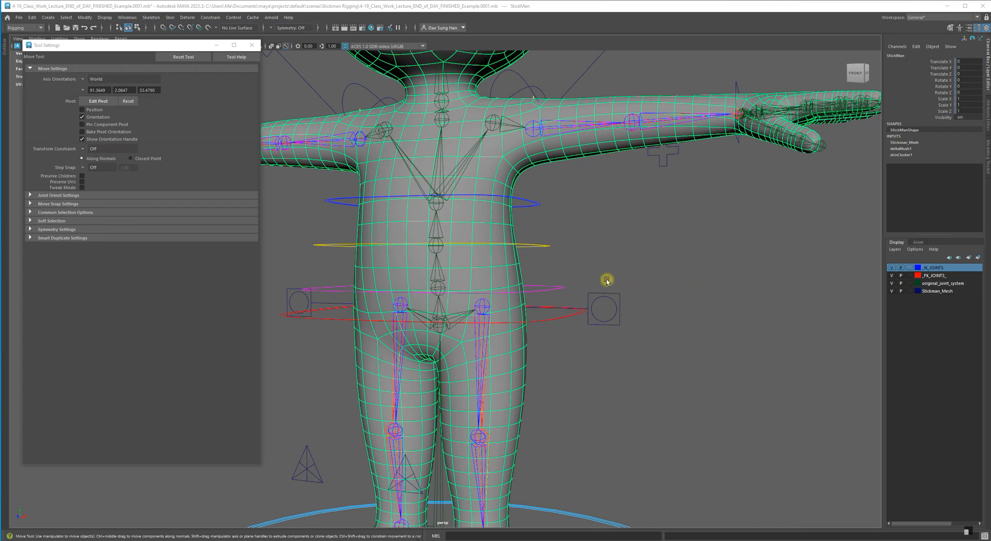
pyautogui.click(661, 364)
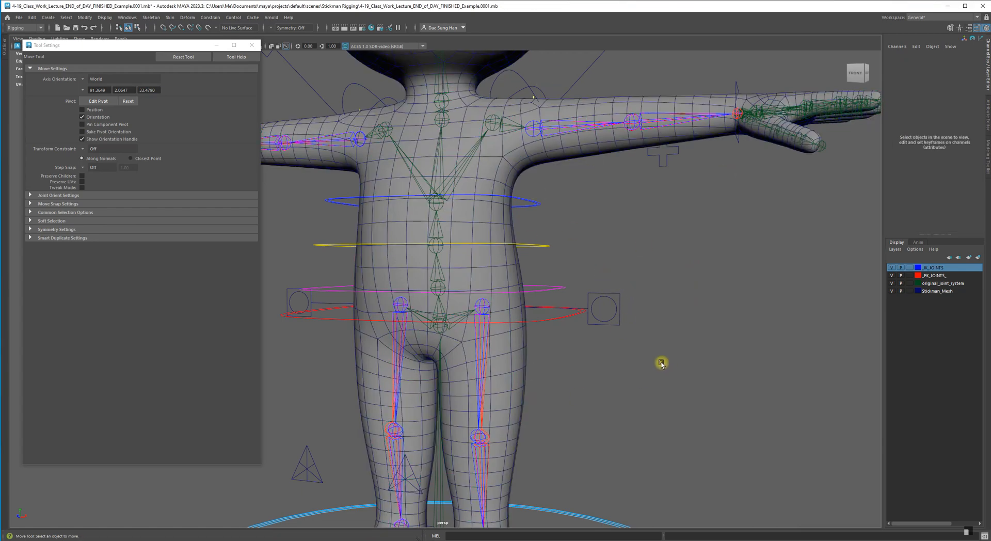